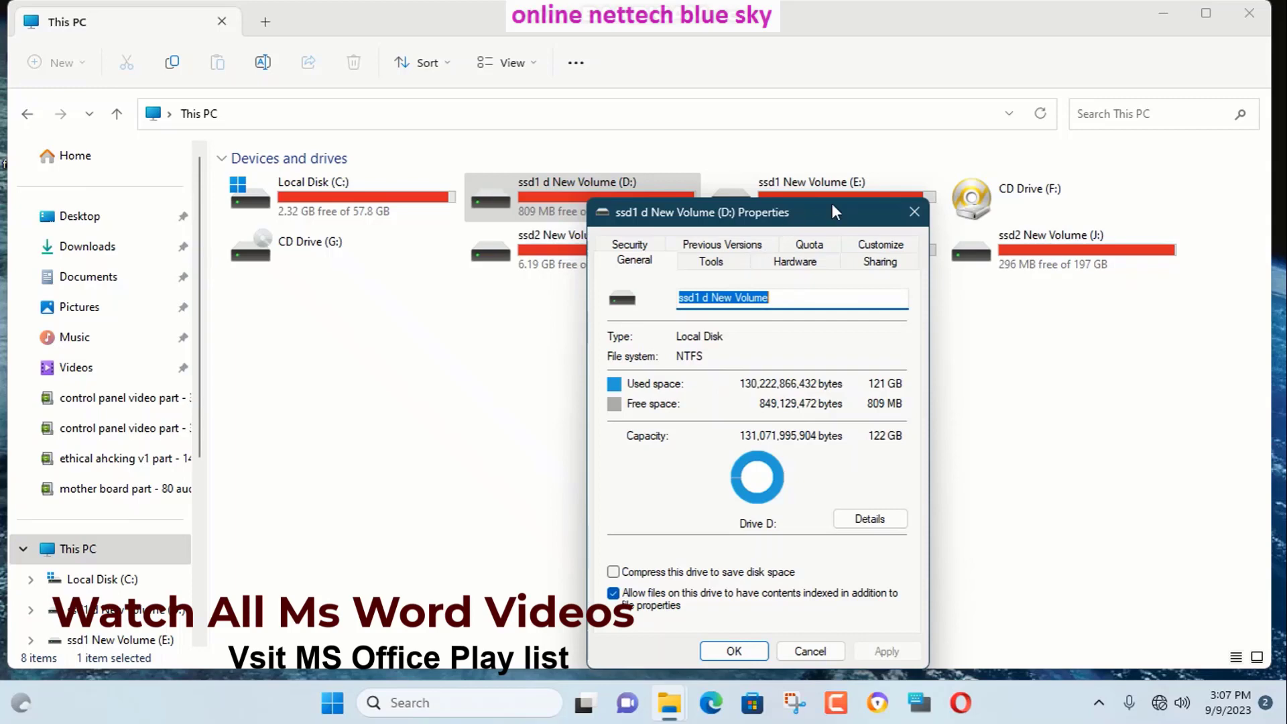
# Cancel the D: Properties dialog and minimize the This PC window.
pyautogui.click(908, 215)
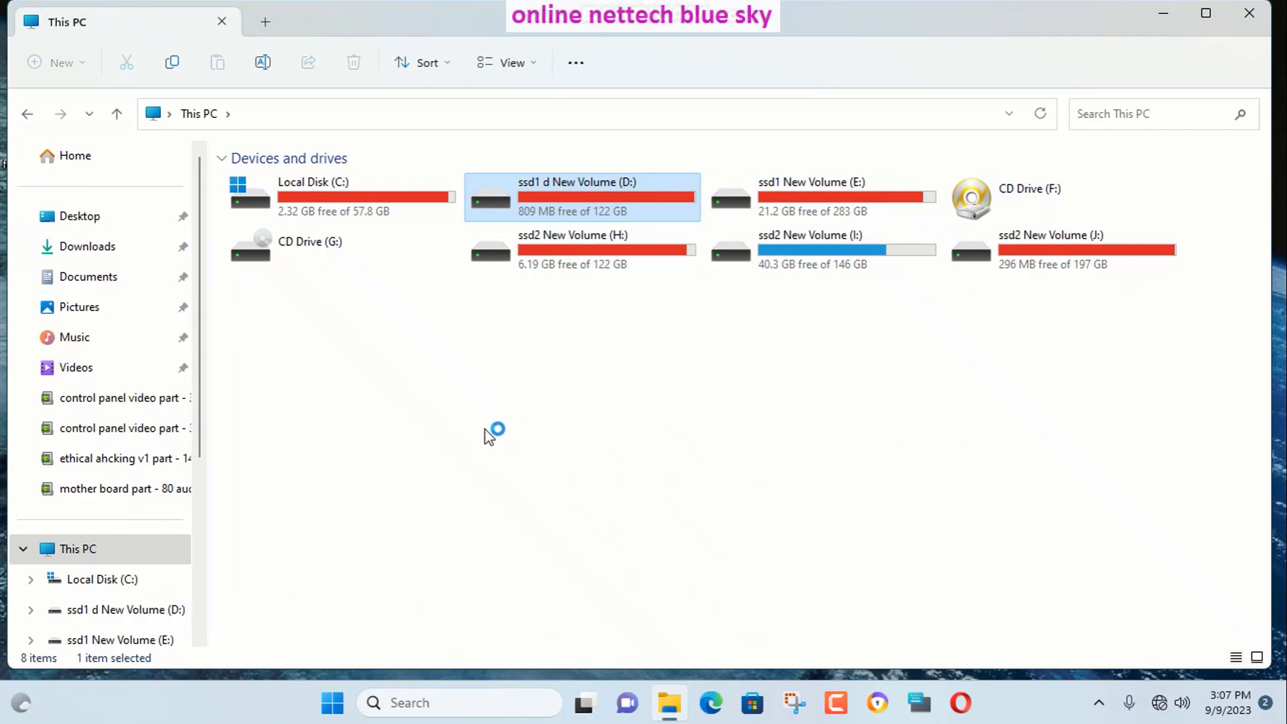
pyautogui.click(1163, 12)
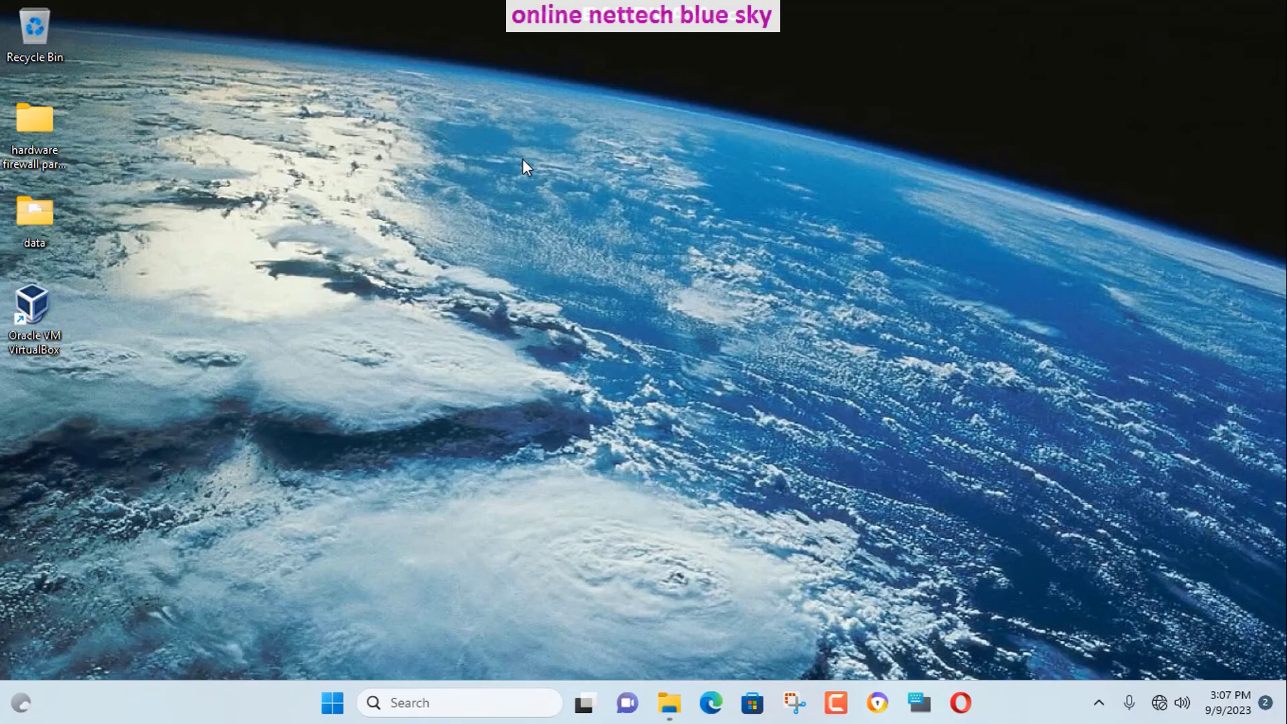
# Move the Oracle VM VirtualBox shortcut off the icon column to a lower spot on the desktop.
pyautogui.click(669, 703)
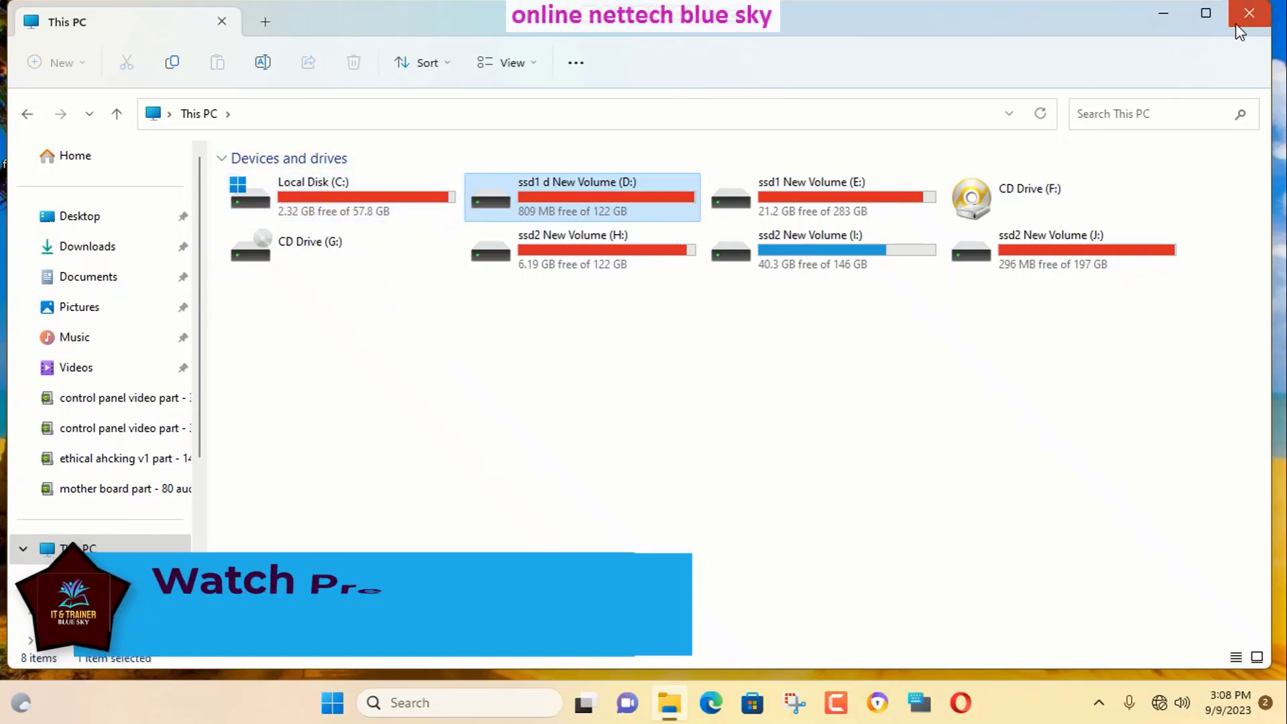
pyautogui.click(1164, 13)
pyautogui.moveTo(314, 97); pyautogui.dragTo(997, 617)
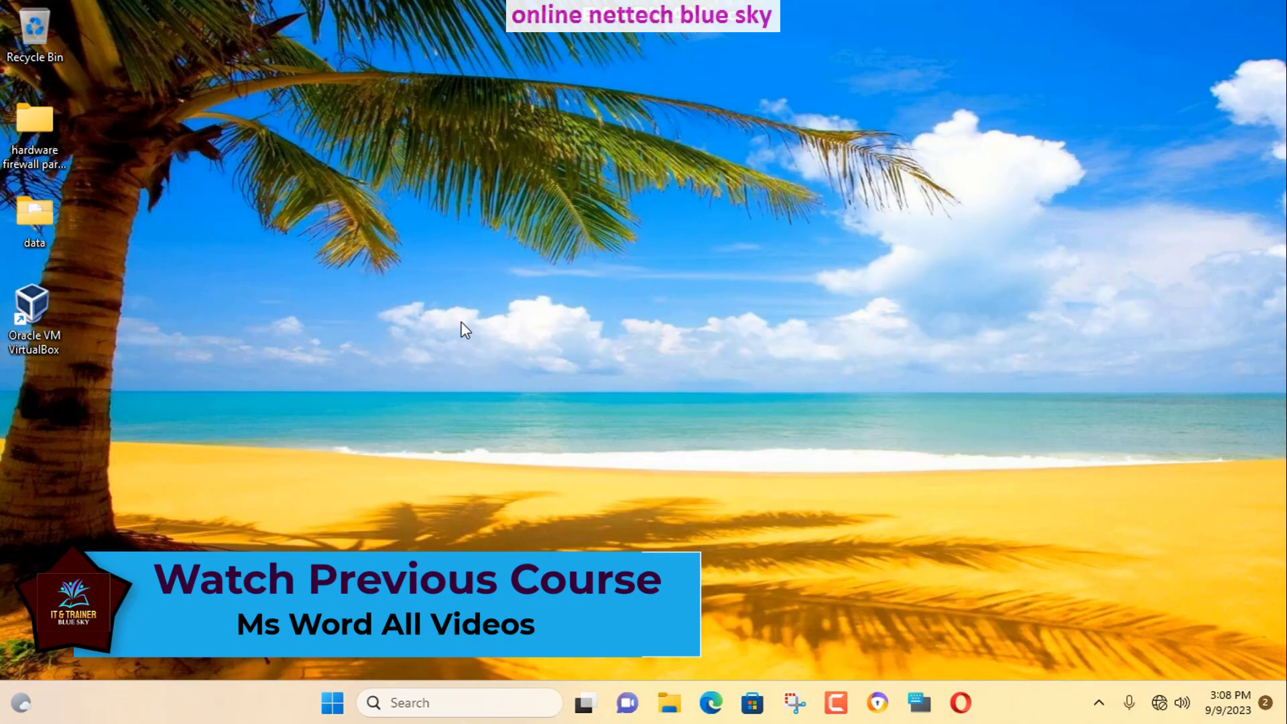
pyautogui.moveTo(46, 299)
pyautogui.mouseDown()
pyautogui.moveTo(62, 323)
pyautogui.moveTo(360, 373)
pyautogui.moveTo(372, 394)
pyautogui.mouseUp()
pyautogui.moveTo(219, 357)
pyautogui.mouseDown()
pyautogui.moveTo(573, 557)
pyautogui.moveTo(598, 551)
pyautogui.mouseUp()
pyautogui.moveTo(328, 423); pyautogui.dragTo(340, 593)
pyautogui.moveTo(260, 558); pyautogui.dragTo(83, 373)
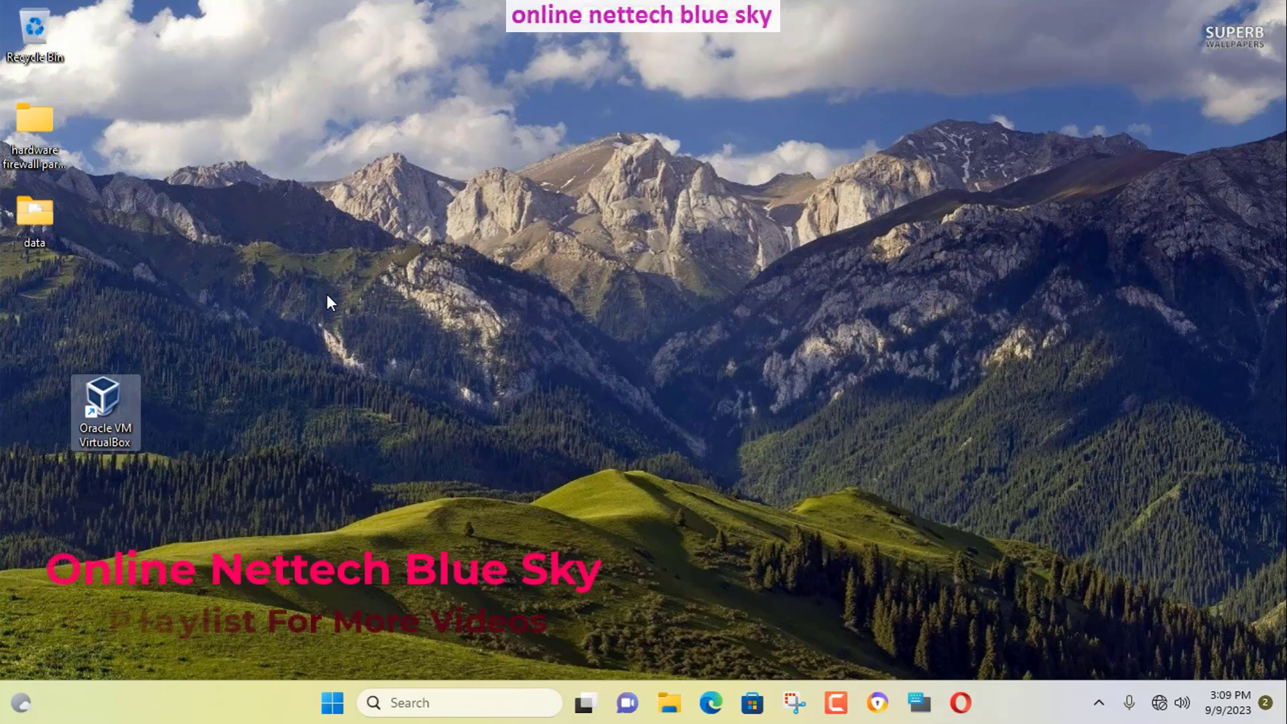
# Launch VirtualBox and confirm version 7.0.10 in Help > About VirtualBox.
pyautogui.doubleClick(97, 413)
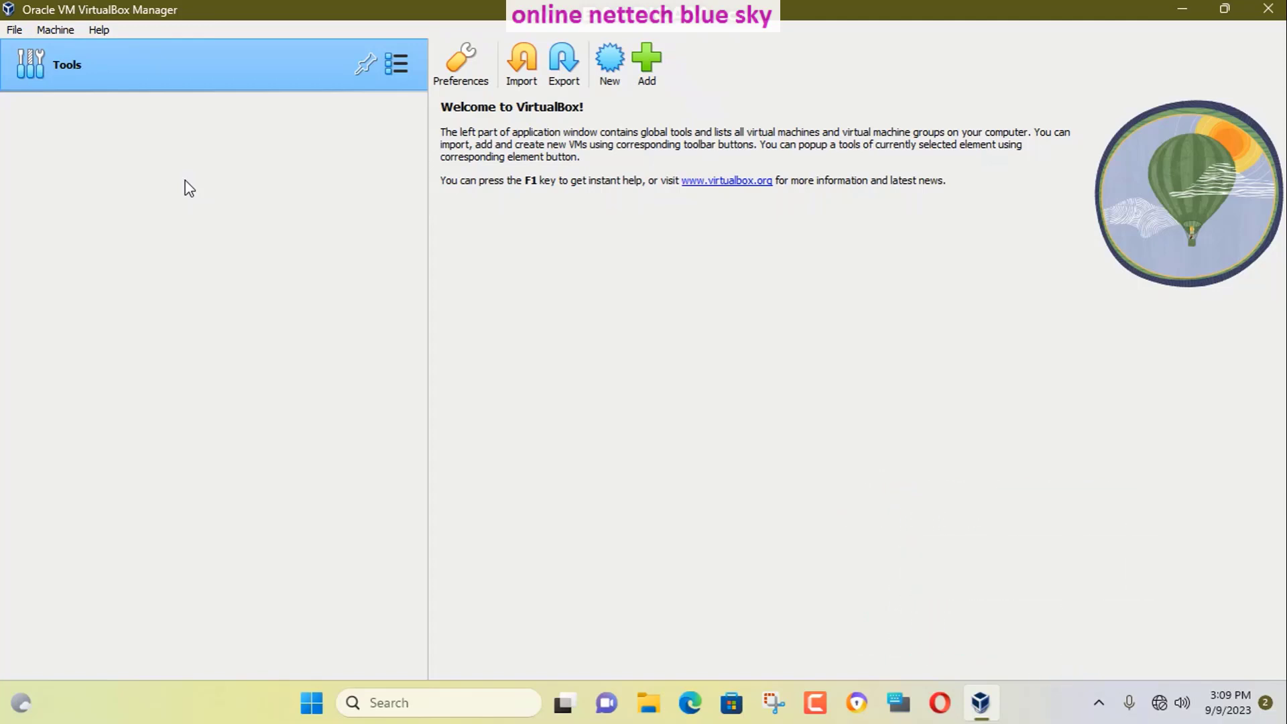
pyautogui.click(94, 32)
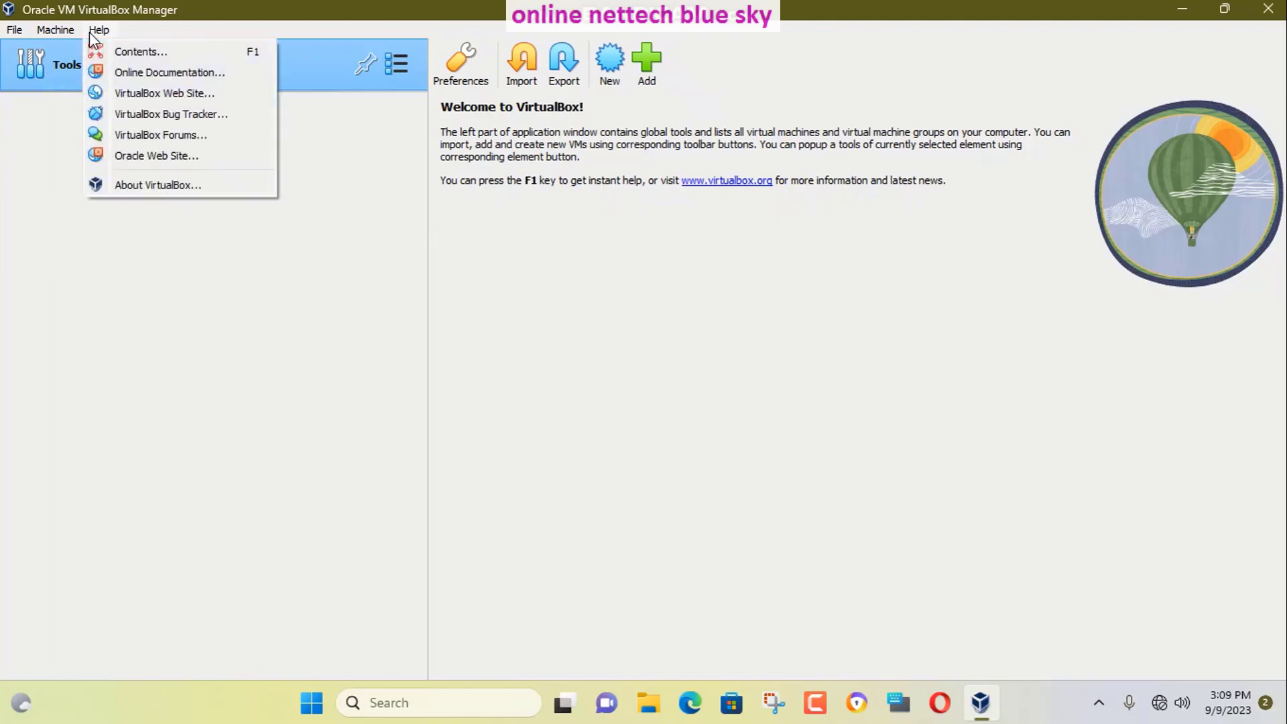
pyautogui.click(168, 188)
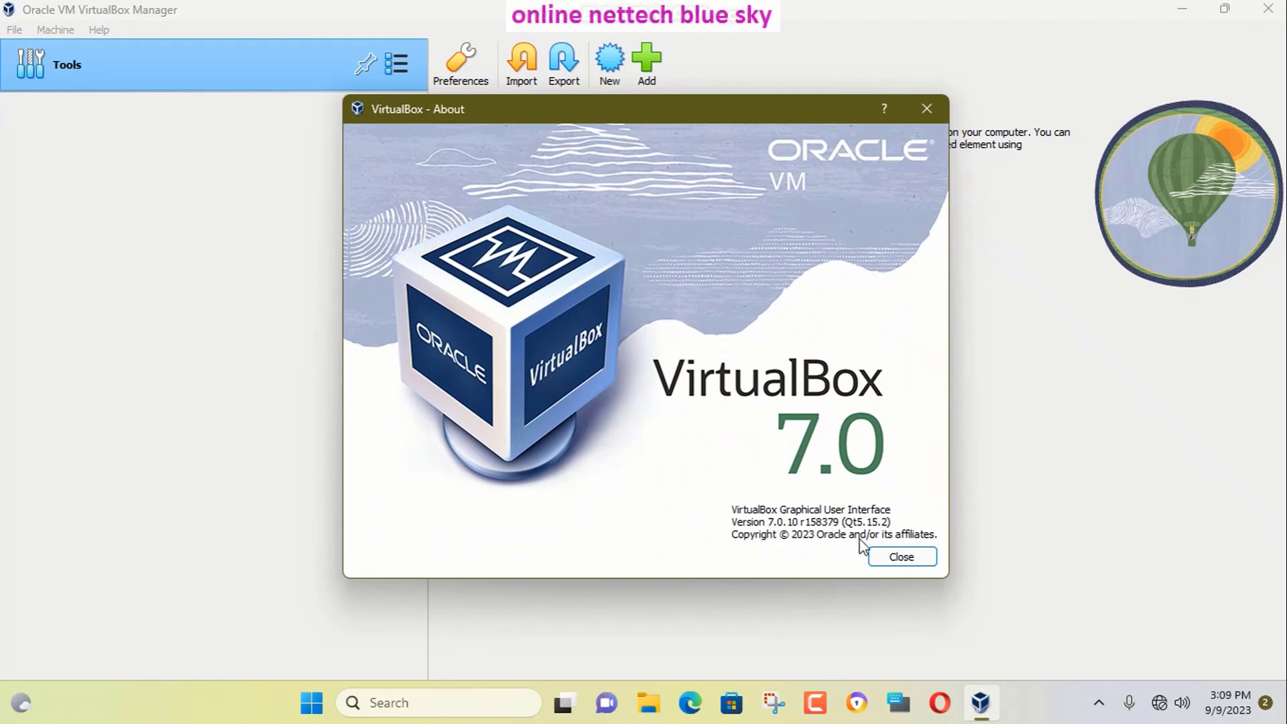
pyautogui.click(881, 561)
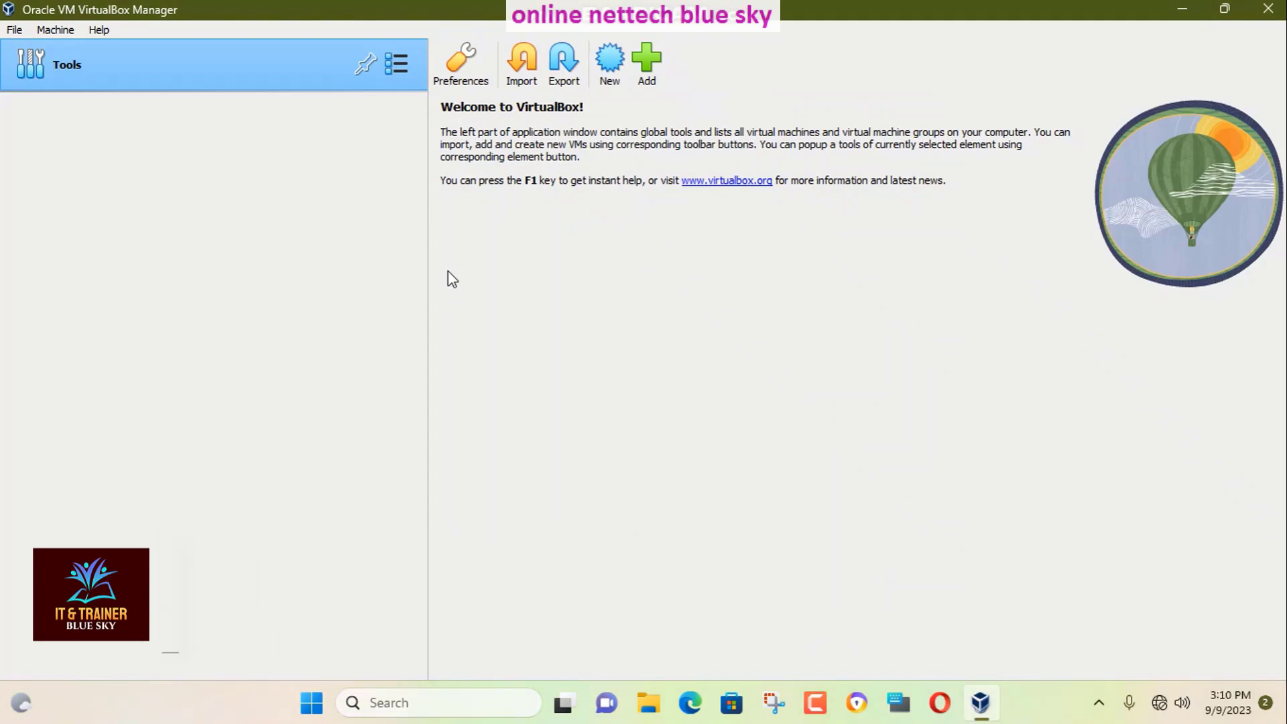
pyautogui.click(297, 713)
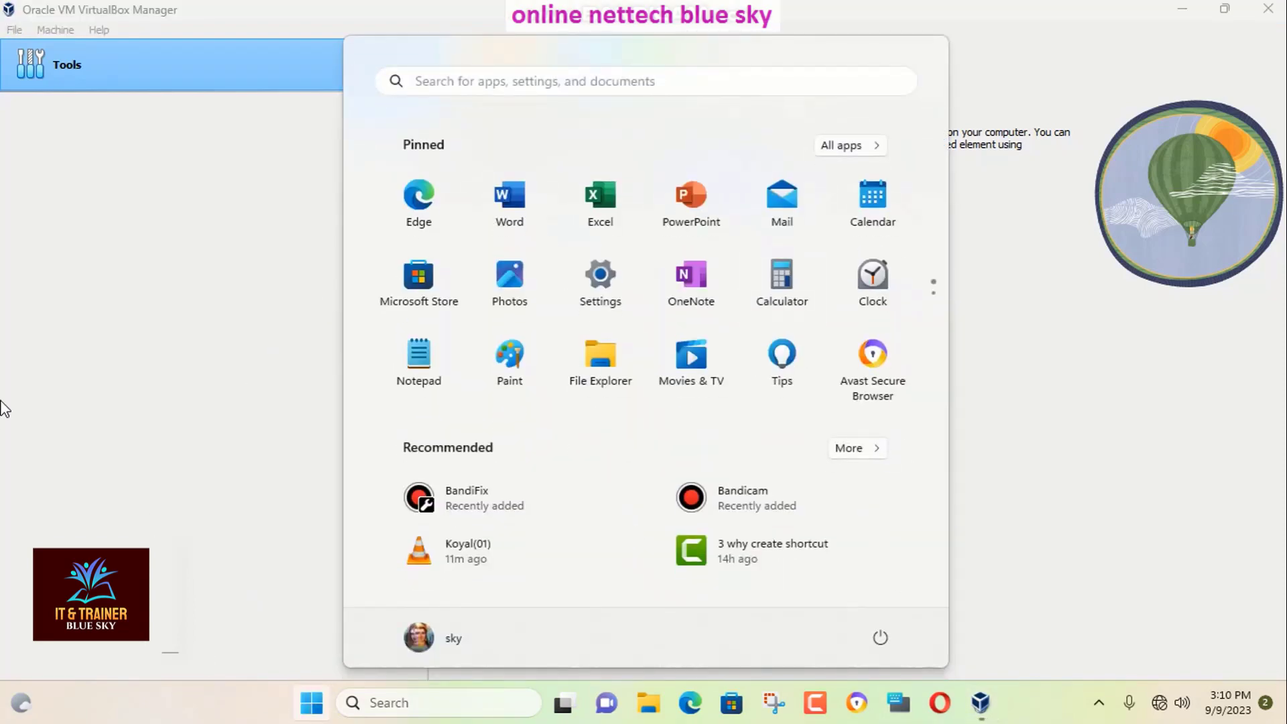
pyautogui.click(4, 412)
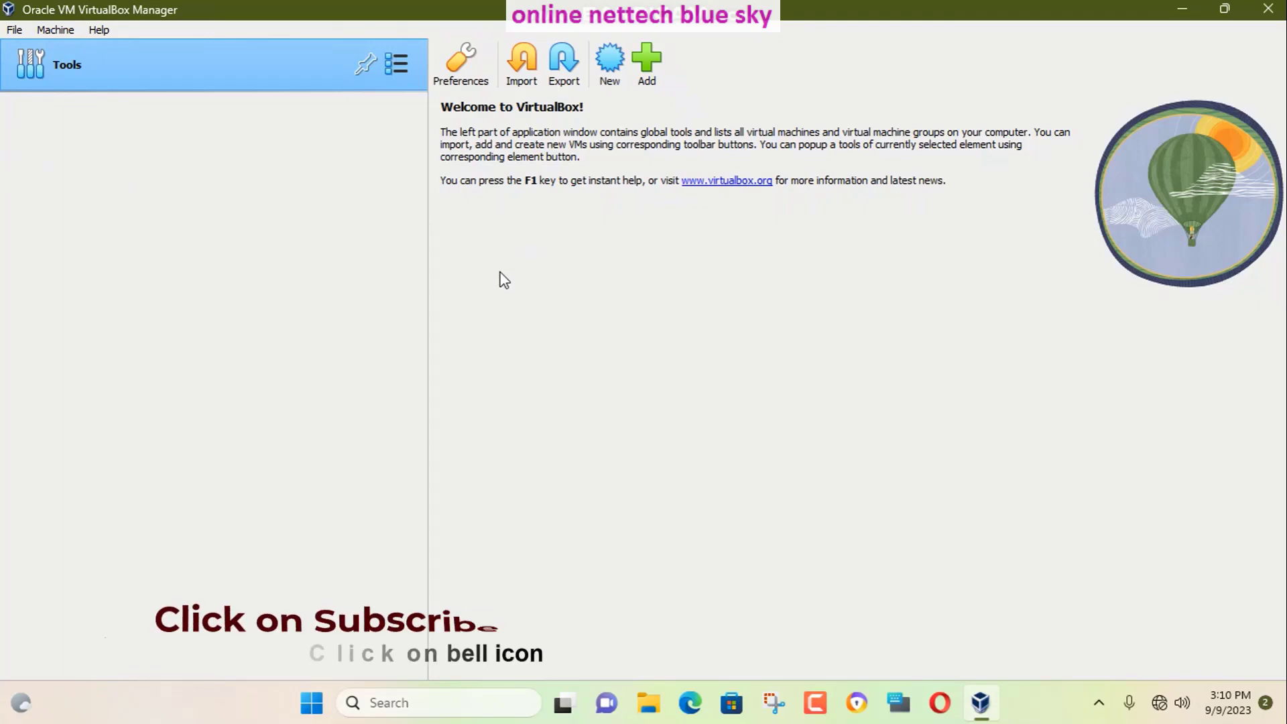
pyautogui.click(1180, 8)
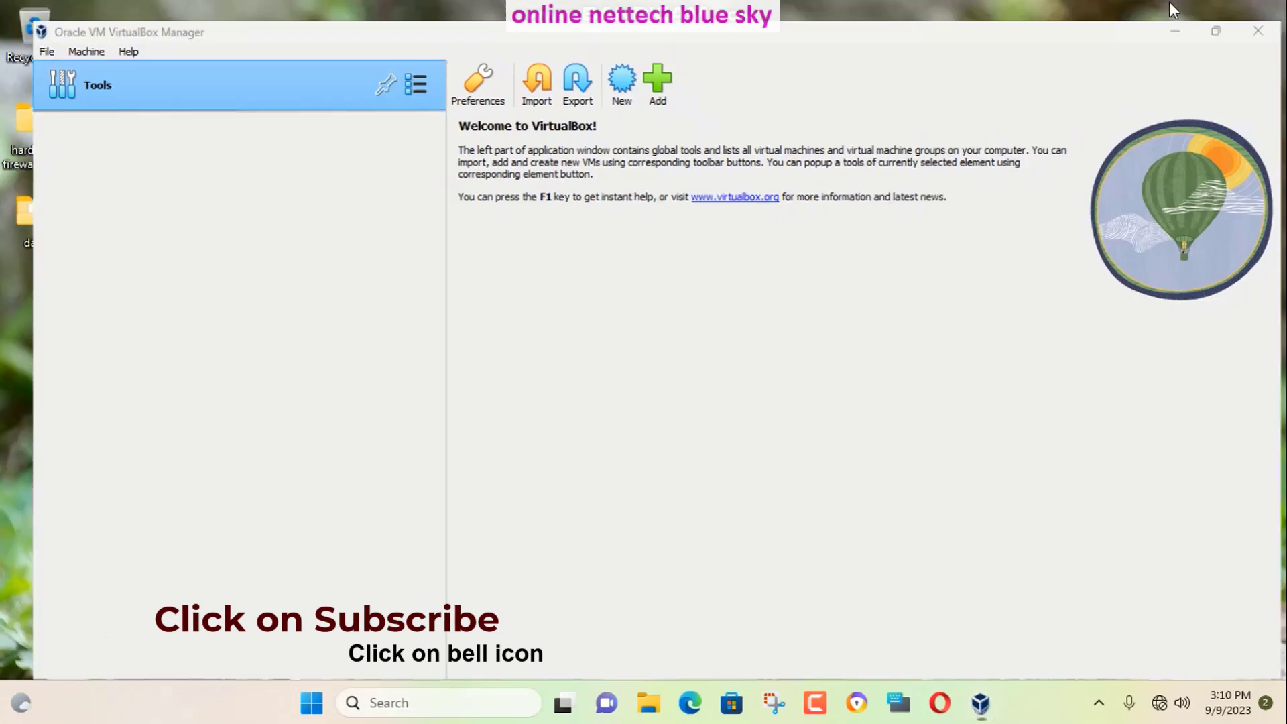
pyautogui.moveTo(368, 75); pyautogui.dragTo(884, 657)
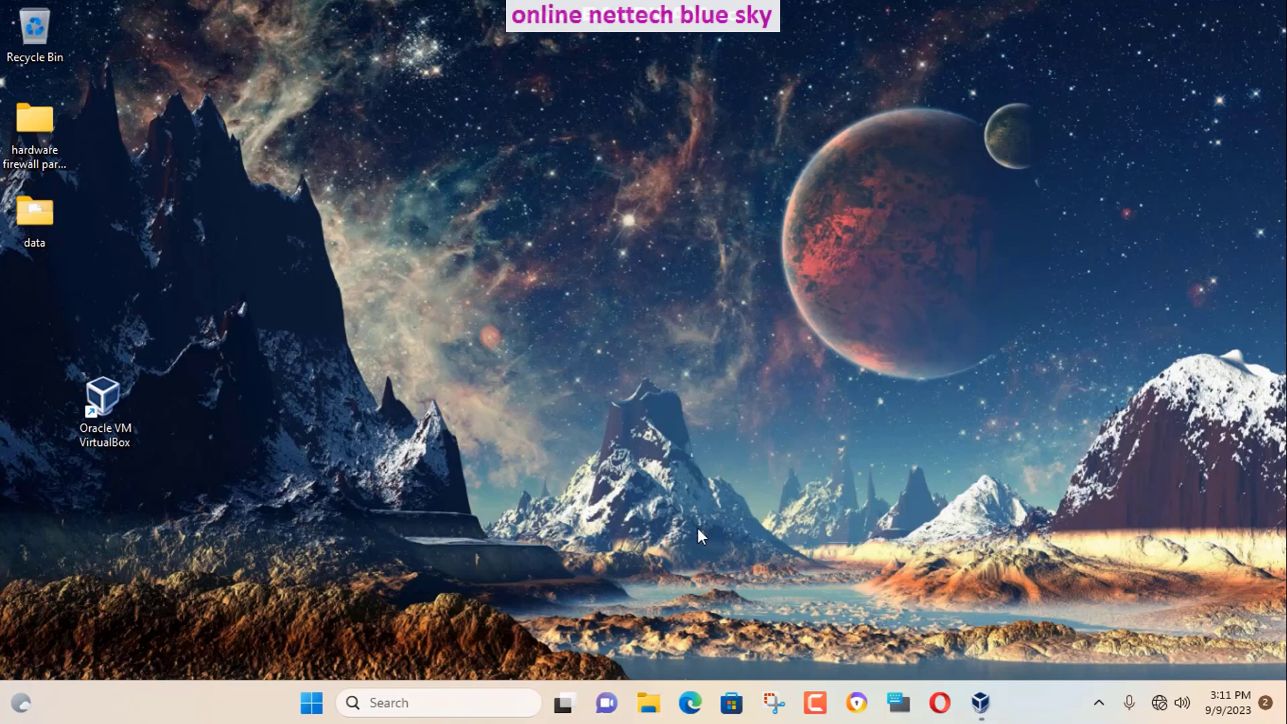
pyautogui.click(981, 703)
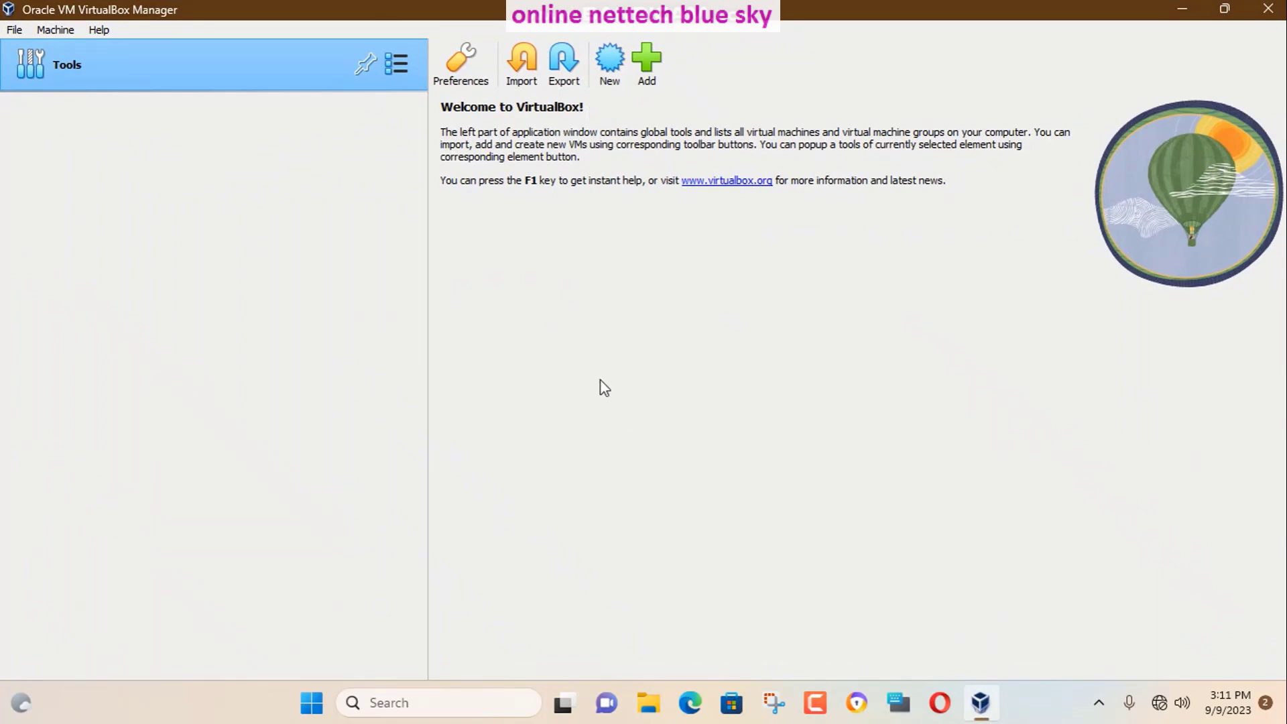
pyautogui.click(609, 62)
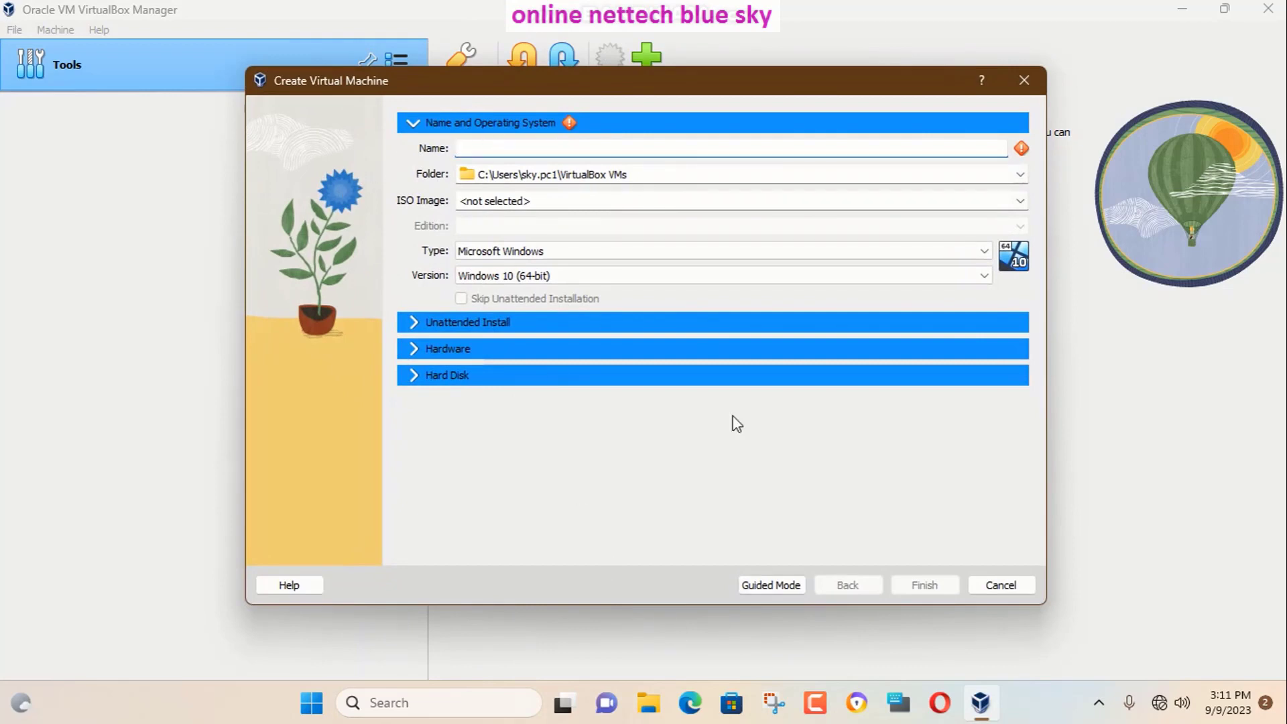
# Name the new VM 'redhat linux', select its storage folder path, and choose Other… for the ISO Image.
pyautogui.click(460, 148)
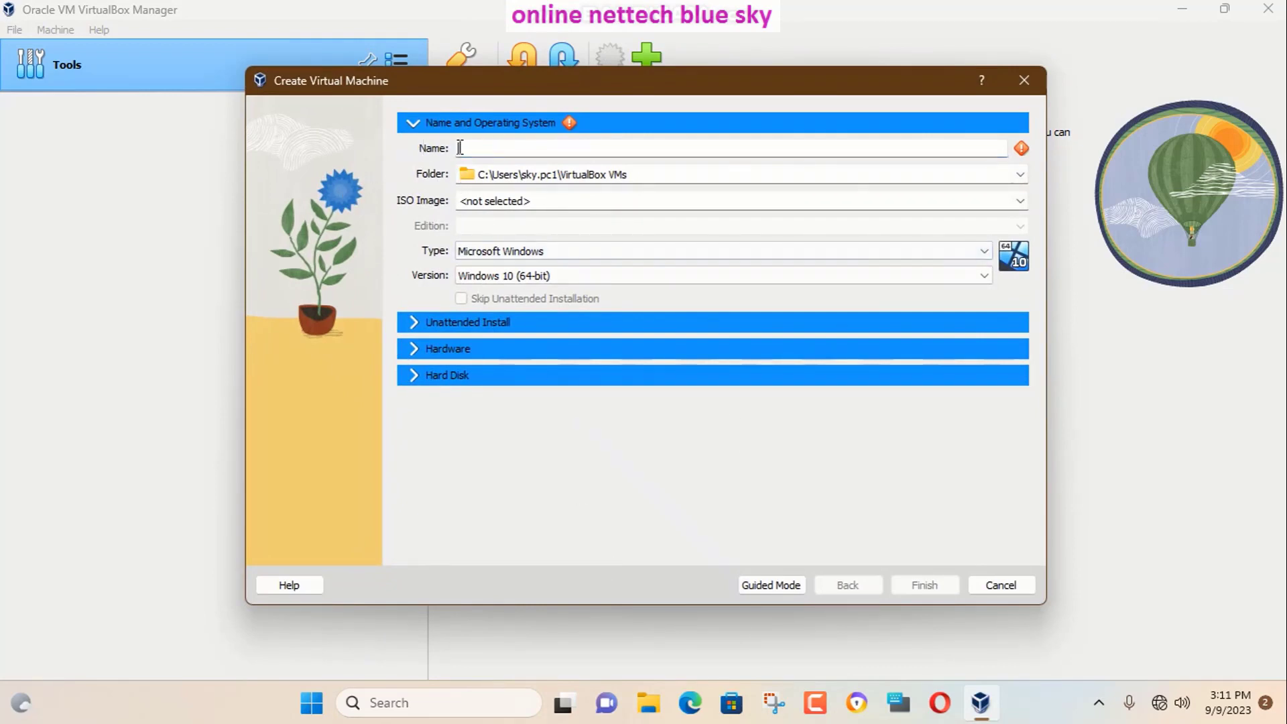
pyautogui.write('ted')
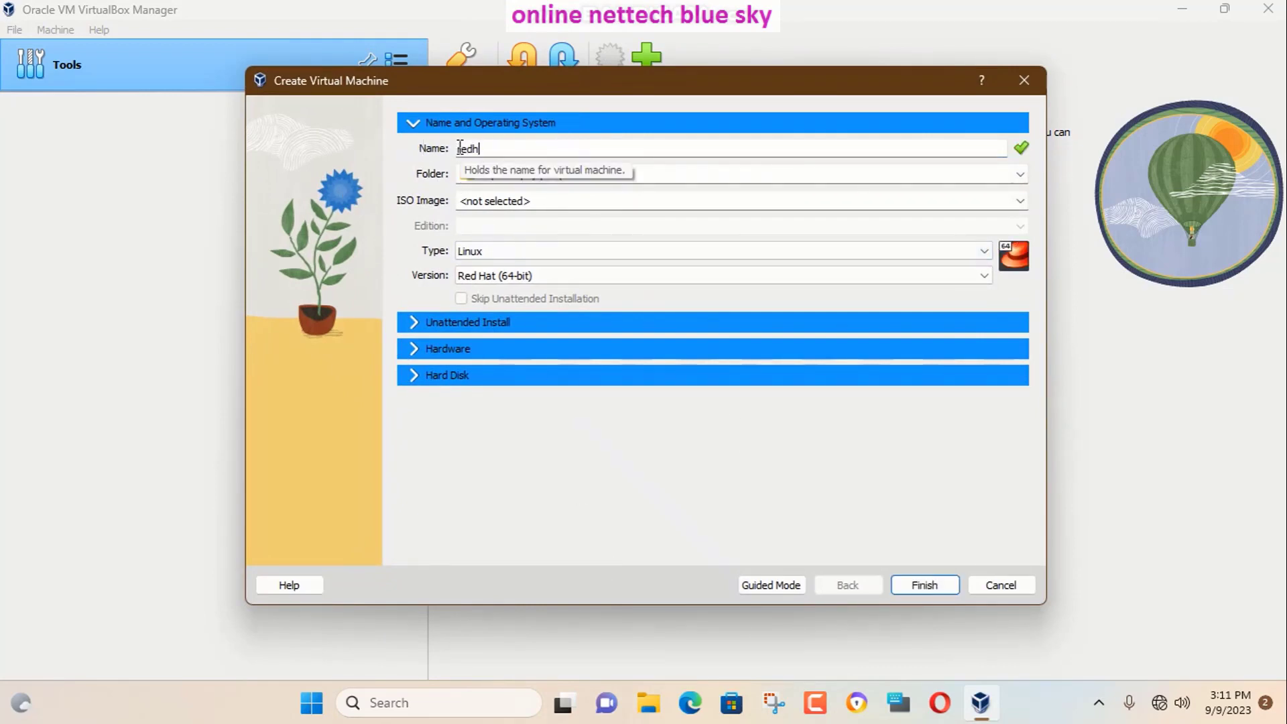
pyautogui.write('hat linux')
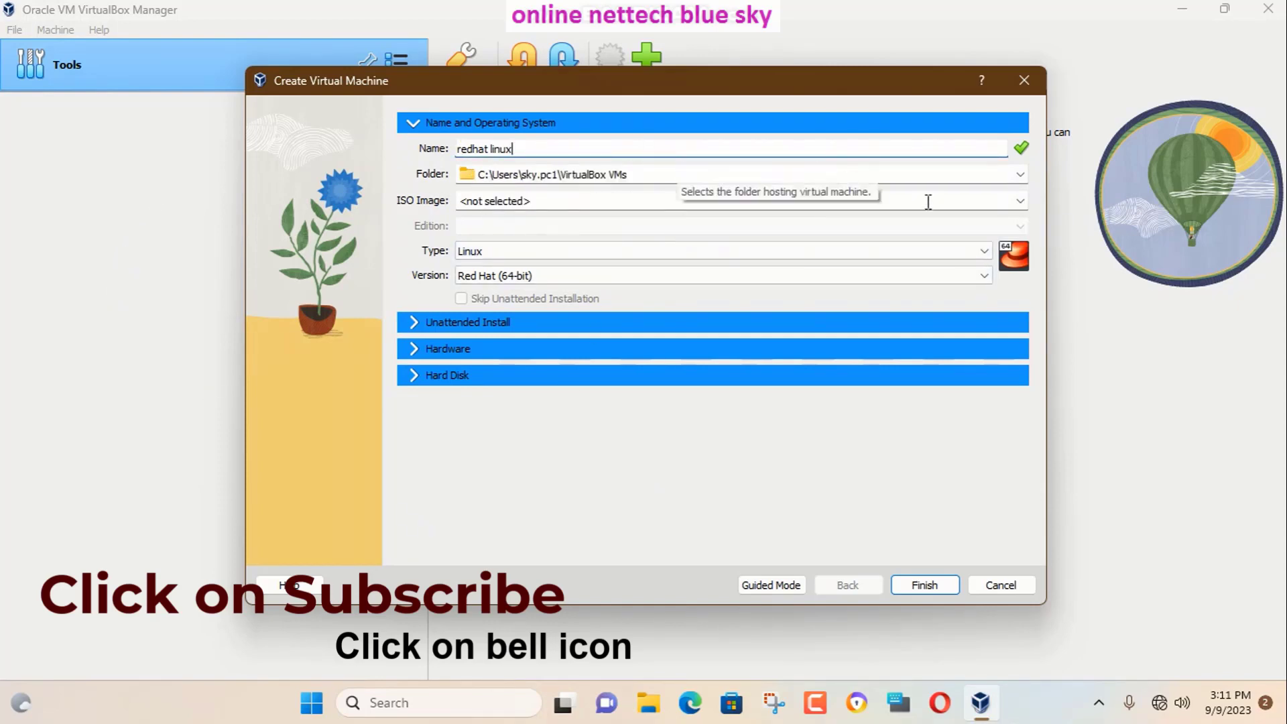
pyautogui.click(934, 169)
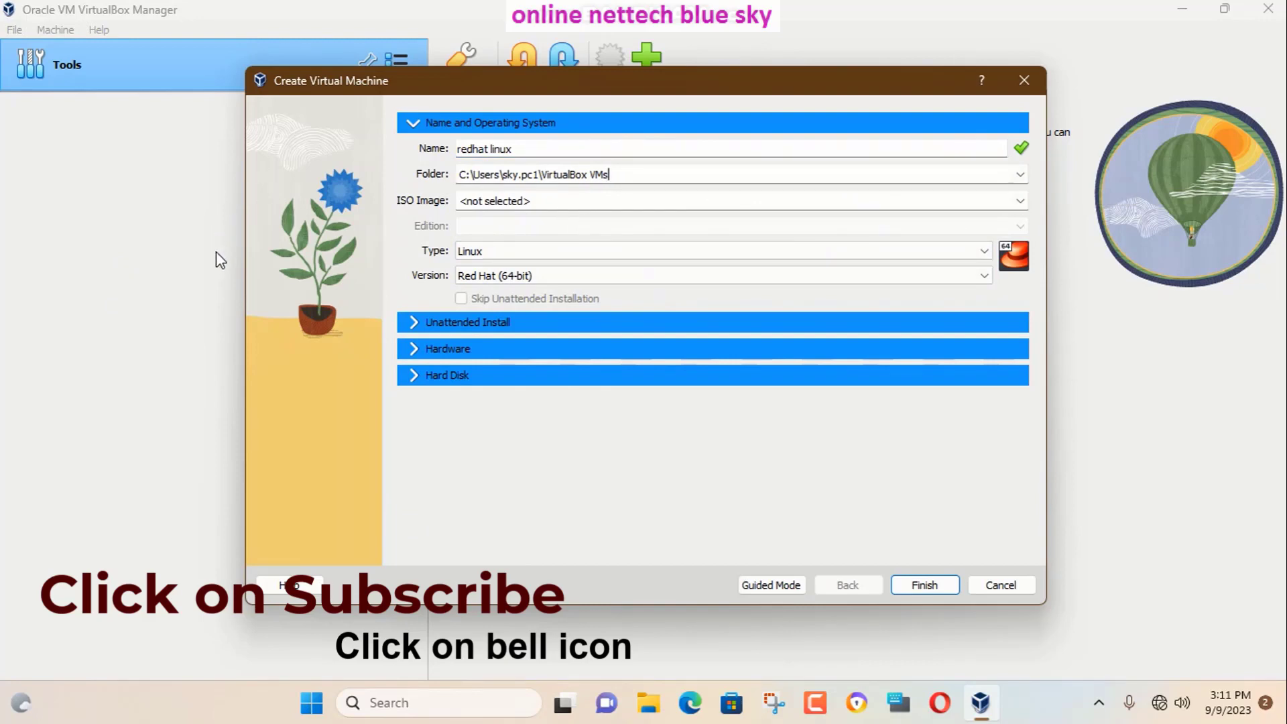
pyautogui.moveTo(737, 173); pyautogui.dragTo(449, 178)
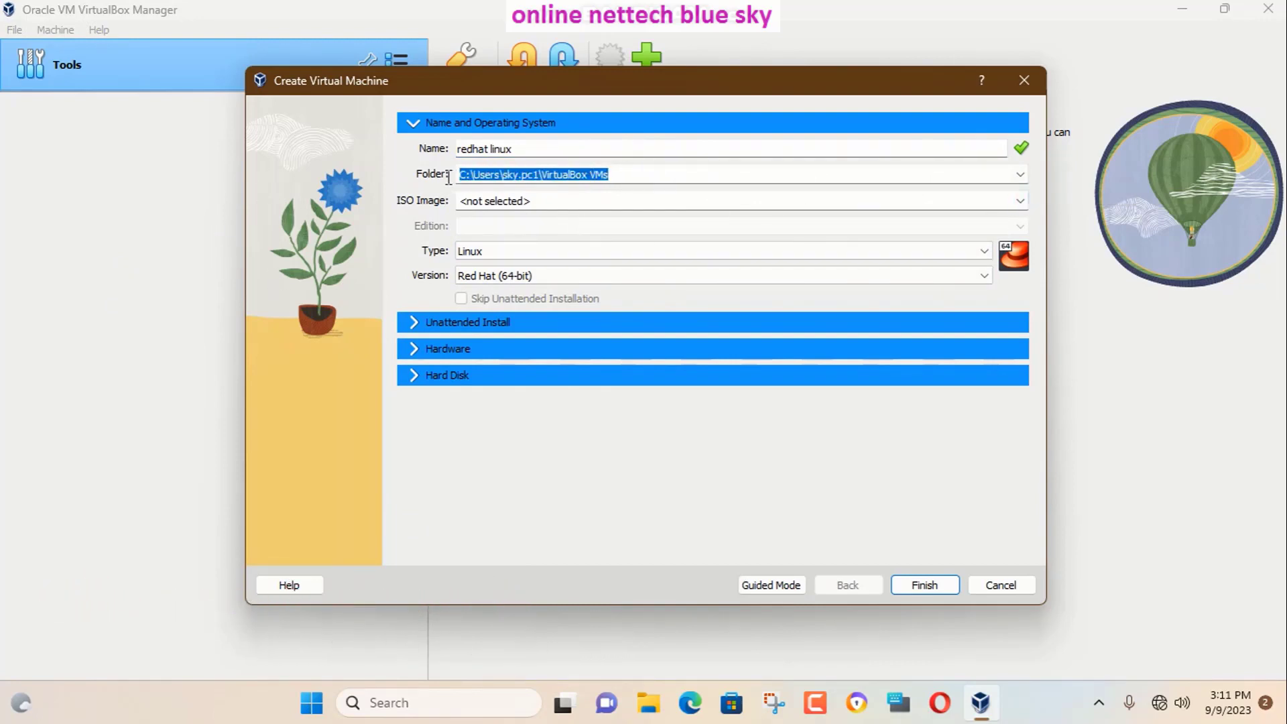
pyautogui.click(1021, 201)
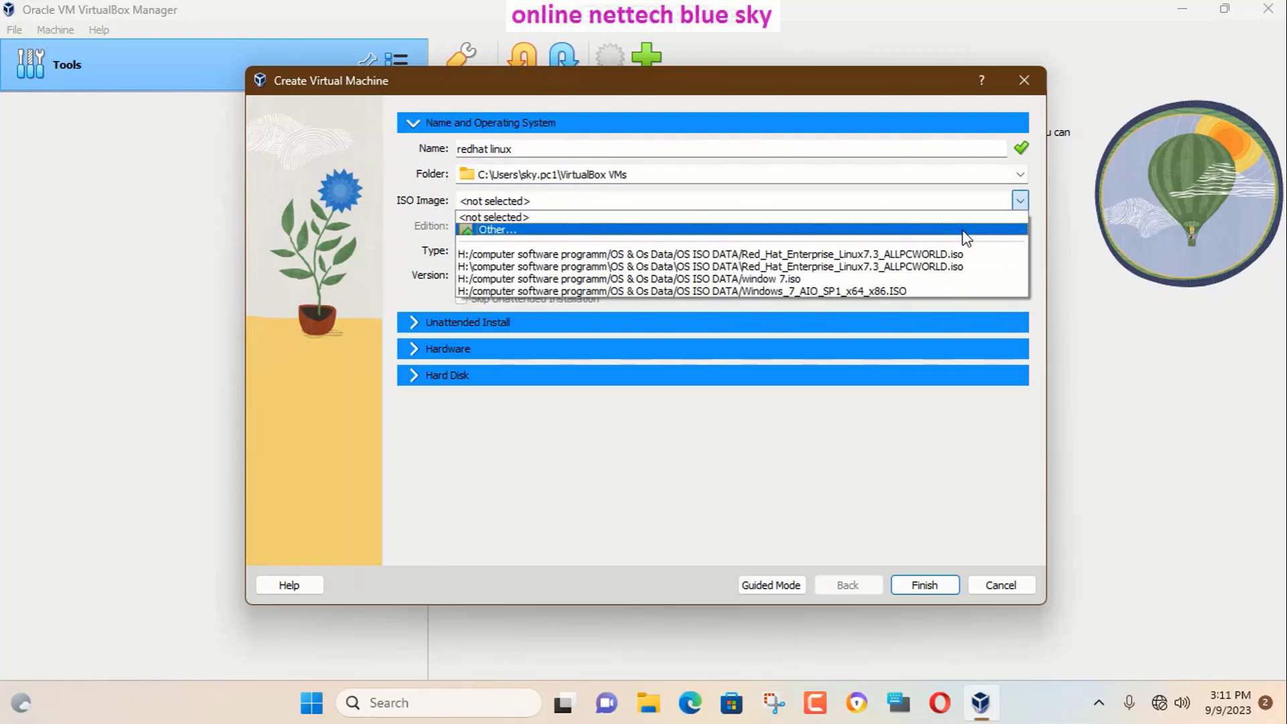
pyautogui.click(964, 230)
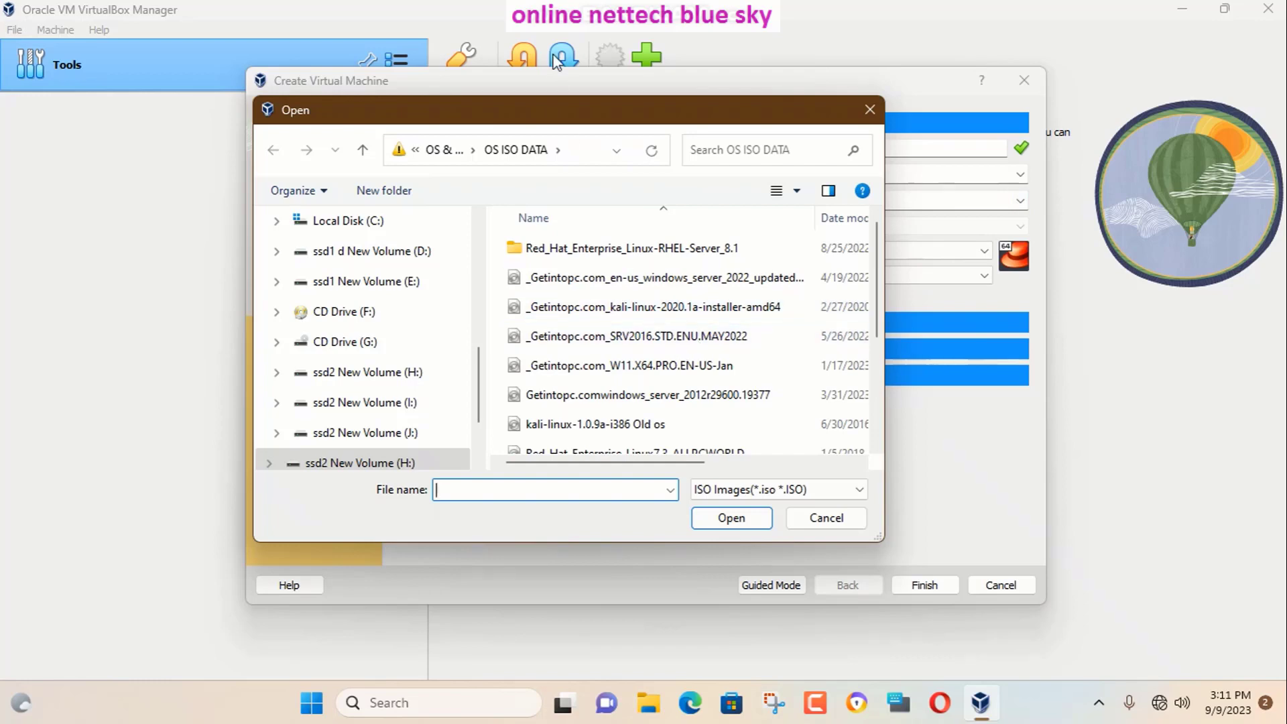
# Reposition and enlarge the file chooser, then switch its view to large icons.
pyautogui.moveTo(564, 119); pyautogui.dragTo(513, 91)
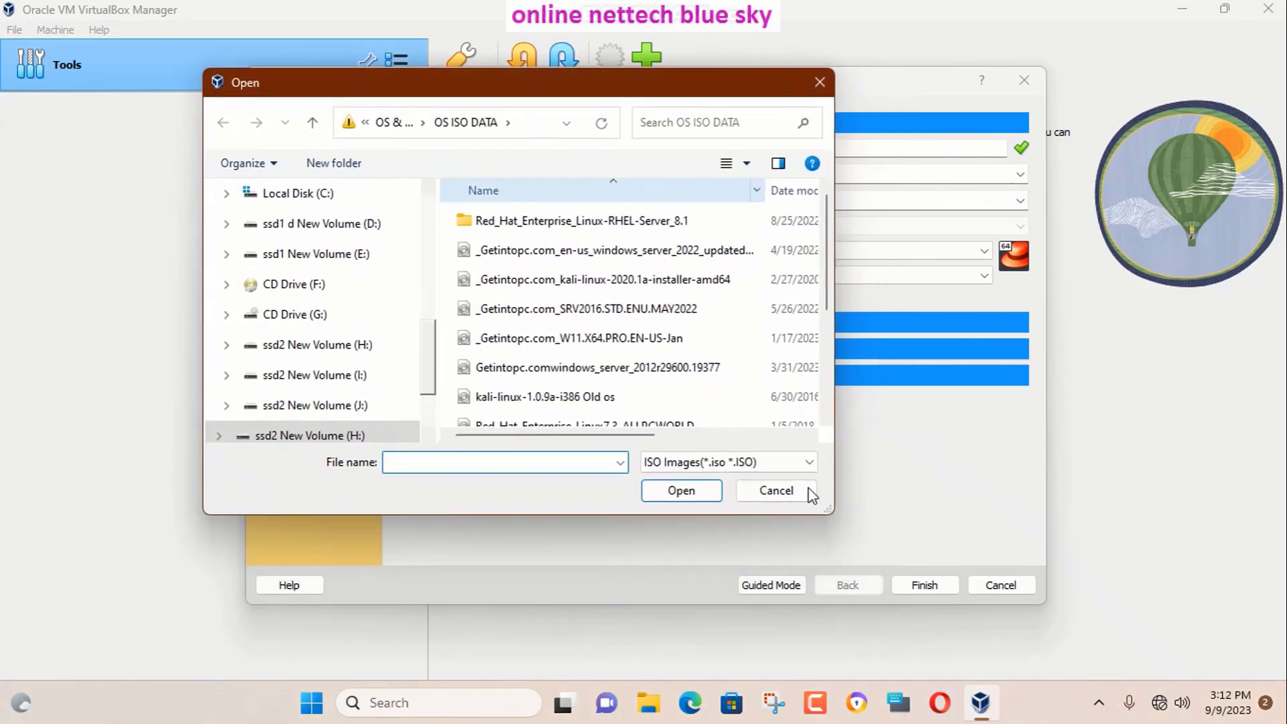
pyautogui.moveTo(835, 513); pyautogui.dragTo(1190, 670)
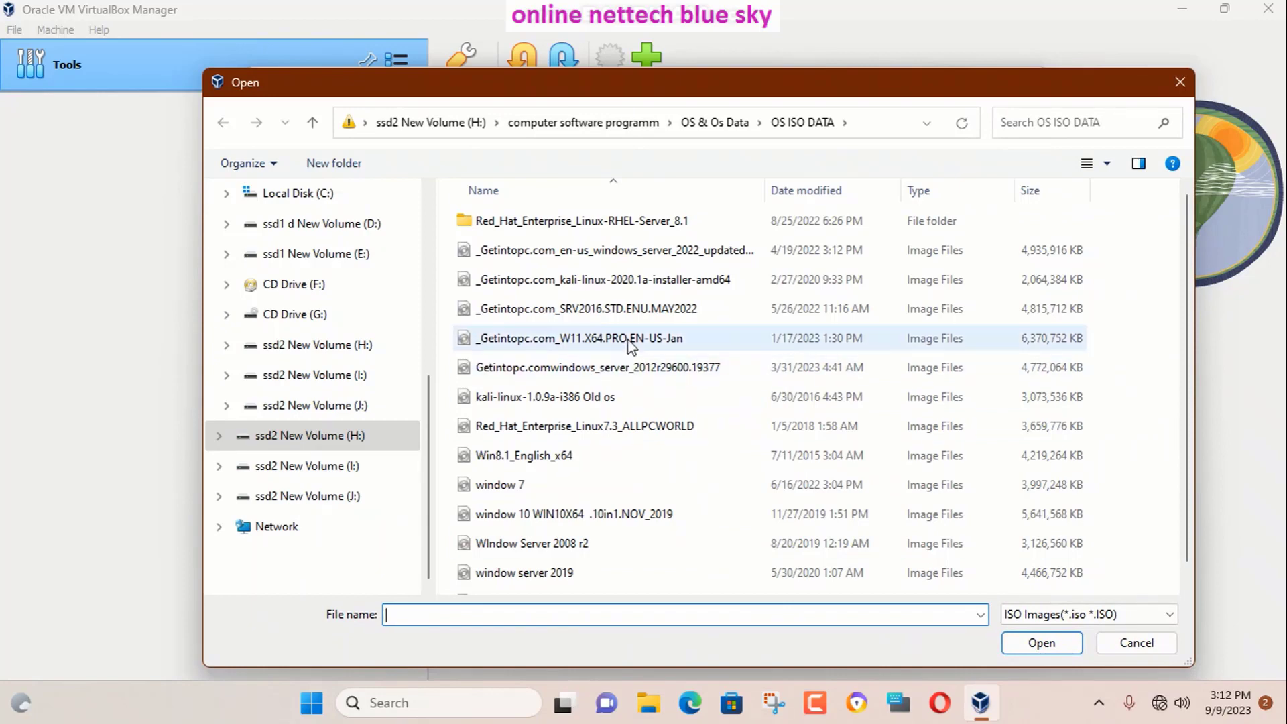
pyautogui.click(631, 435)
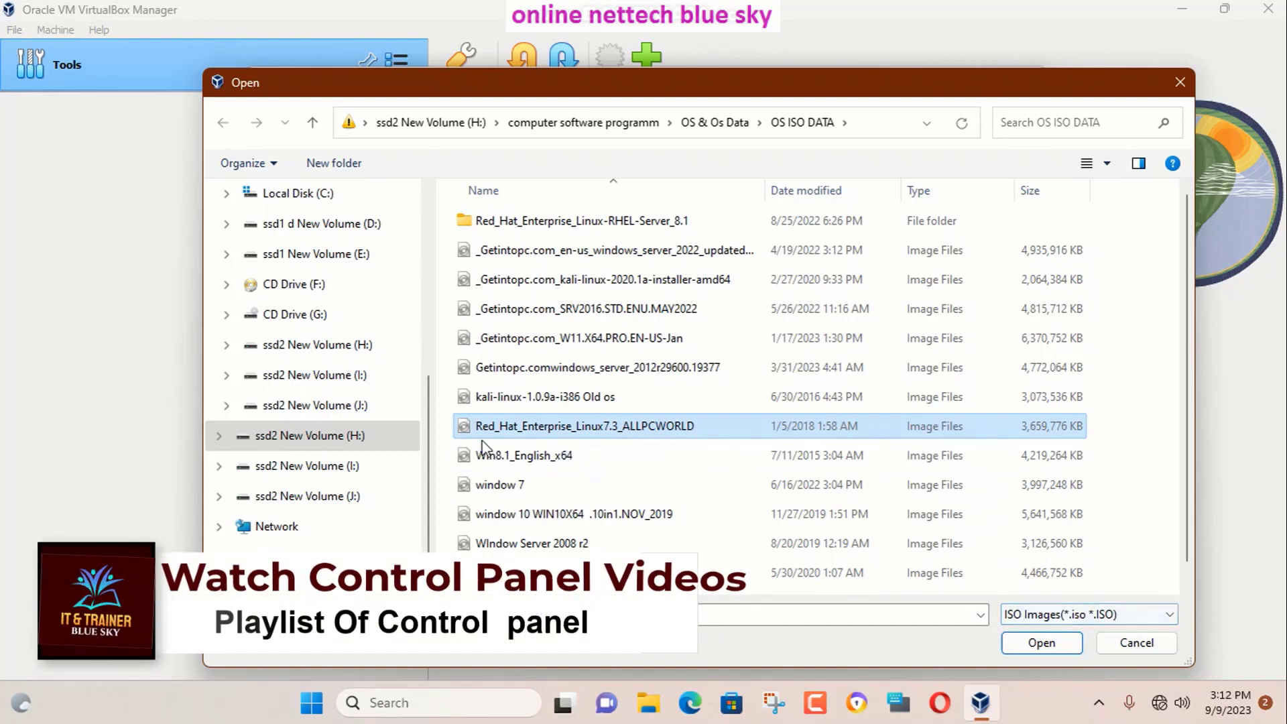
pyautogui.click(1107, 163)
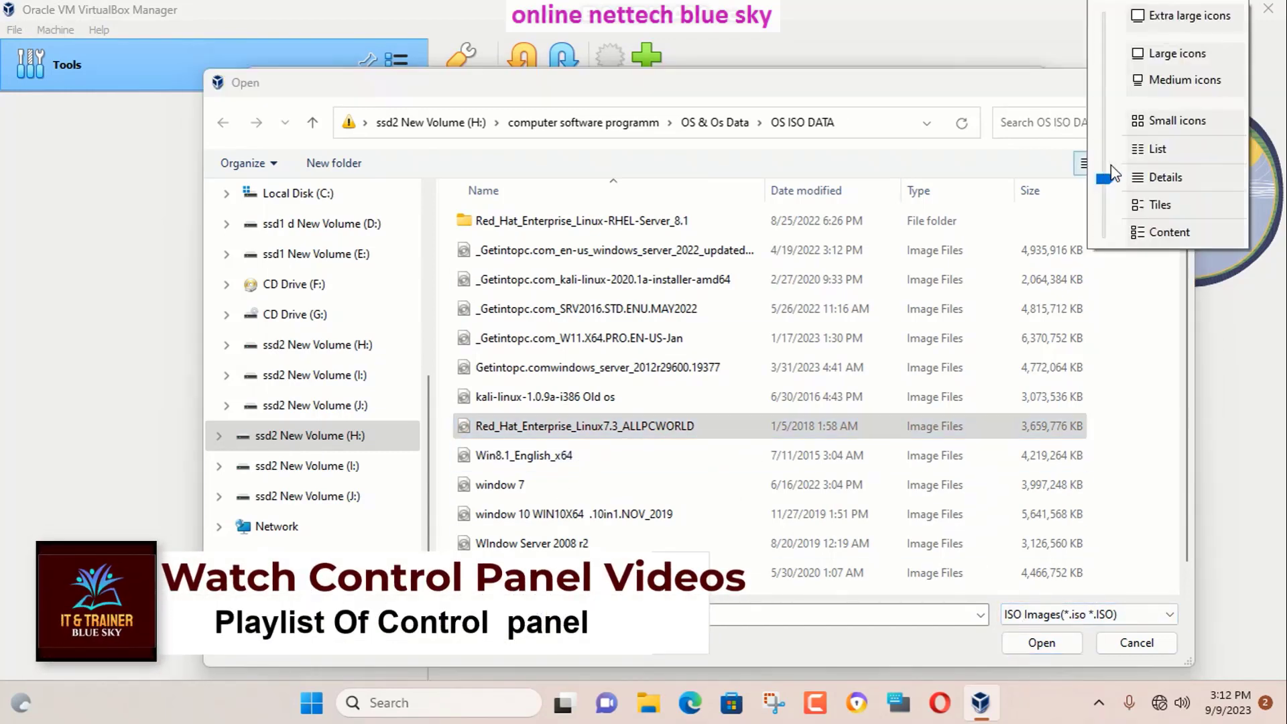
pyautogui.click(1152, 126)
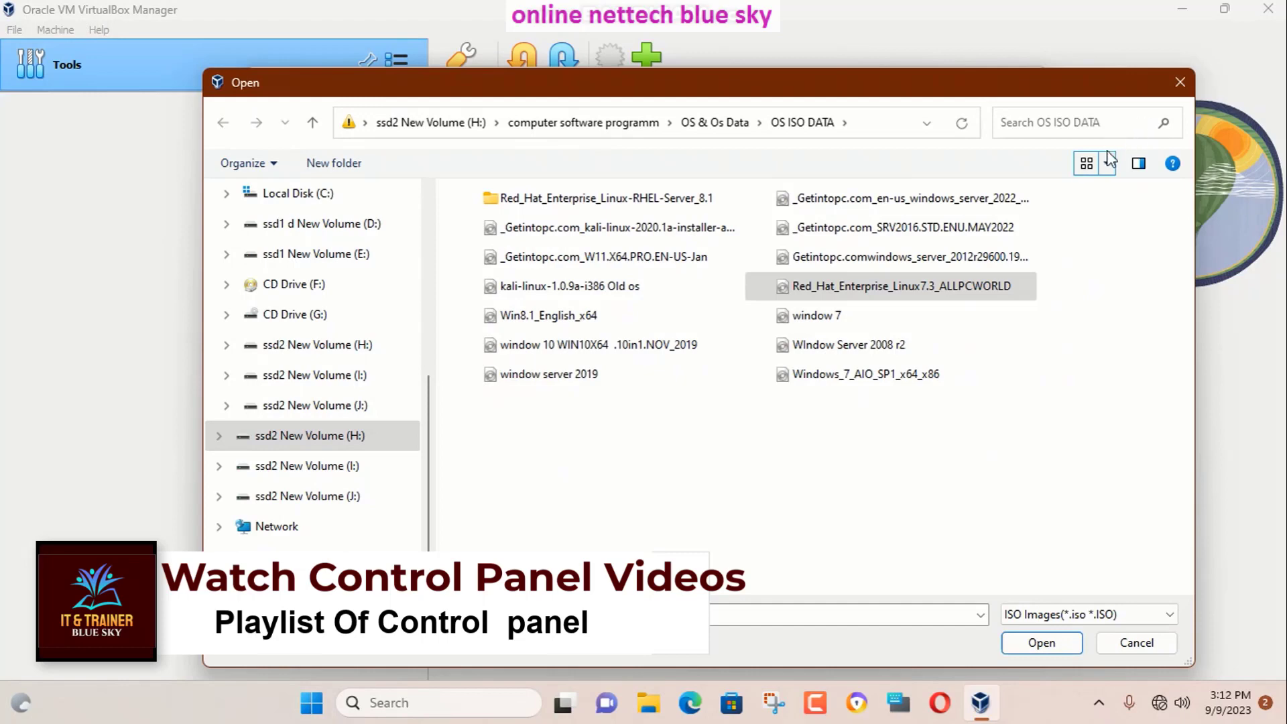
pyautogui.click(1109, 163)
pyautogui.click(1157, 94)
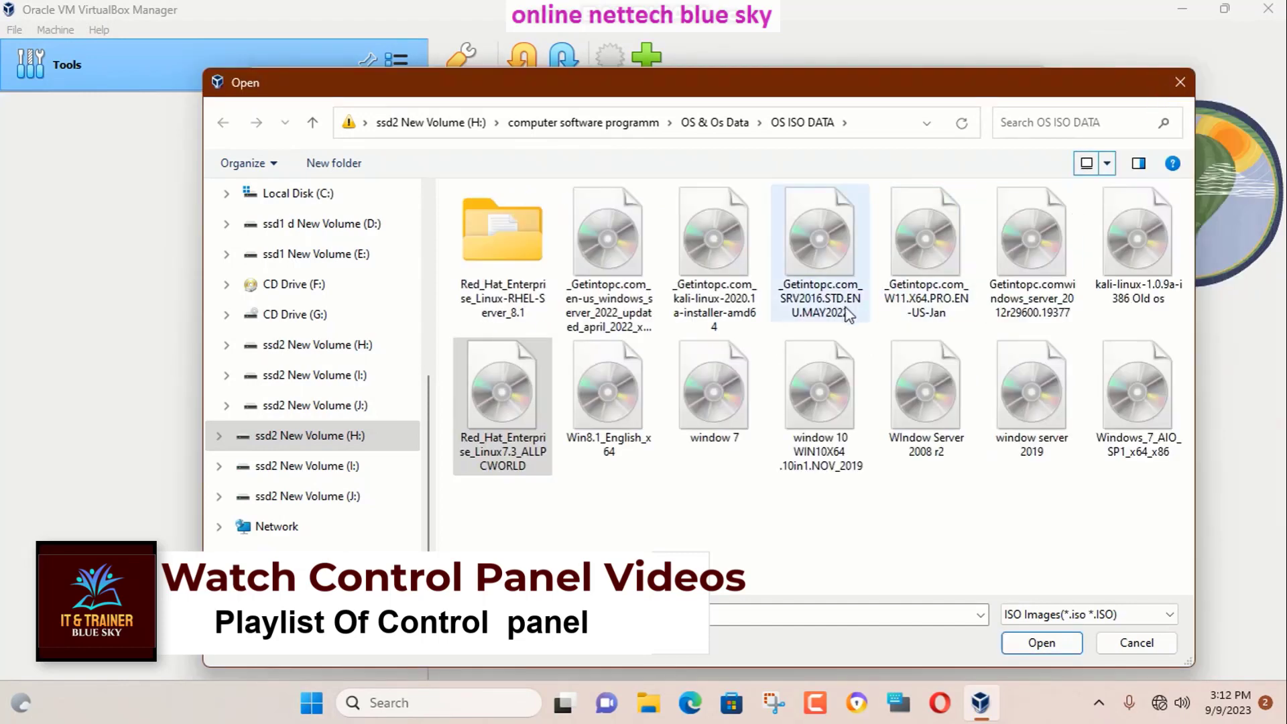
# Check the ISO file's properties, then load Red_Hat_Enterprise_Linux7.3_ALLPCWORLD.iso as the ISO image.
pyautogui.click(499, 412)
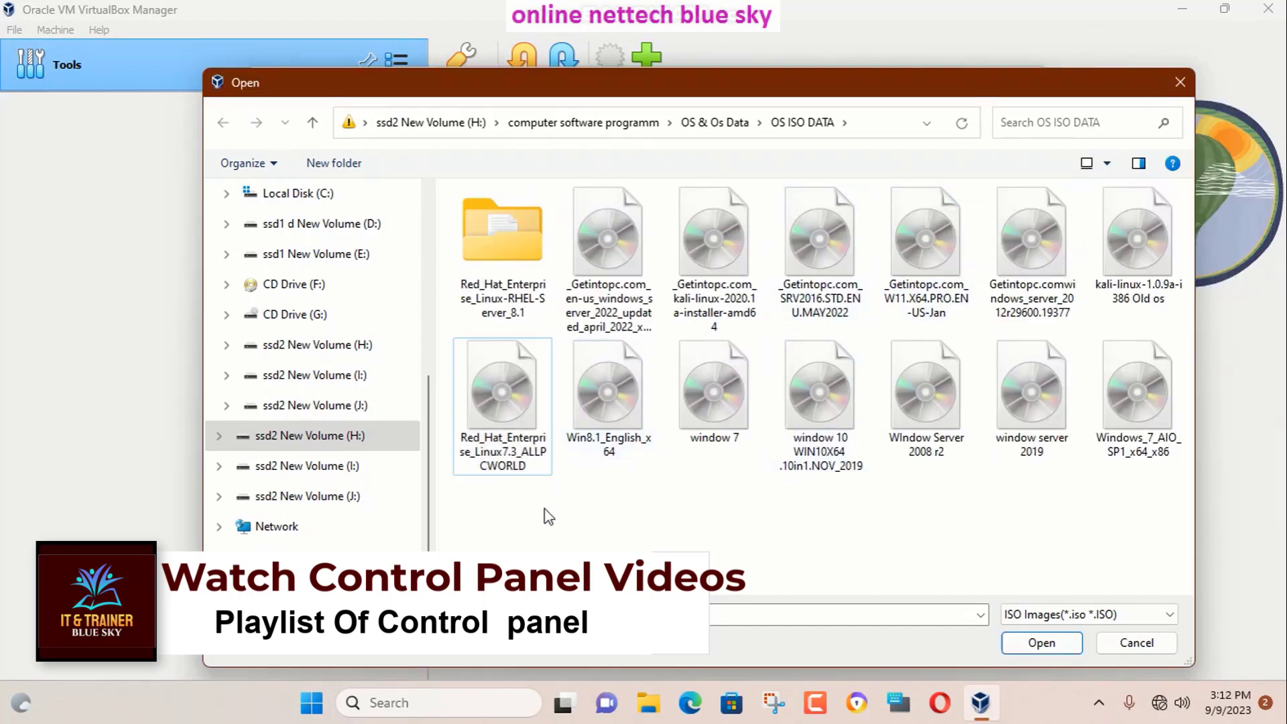
pyautogui.rightClick(499, 411)
pyautogui.click(573, 664)
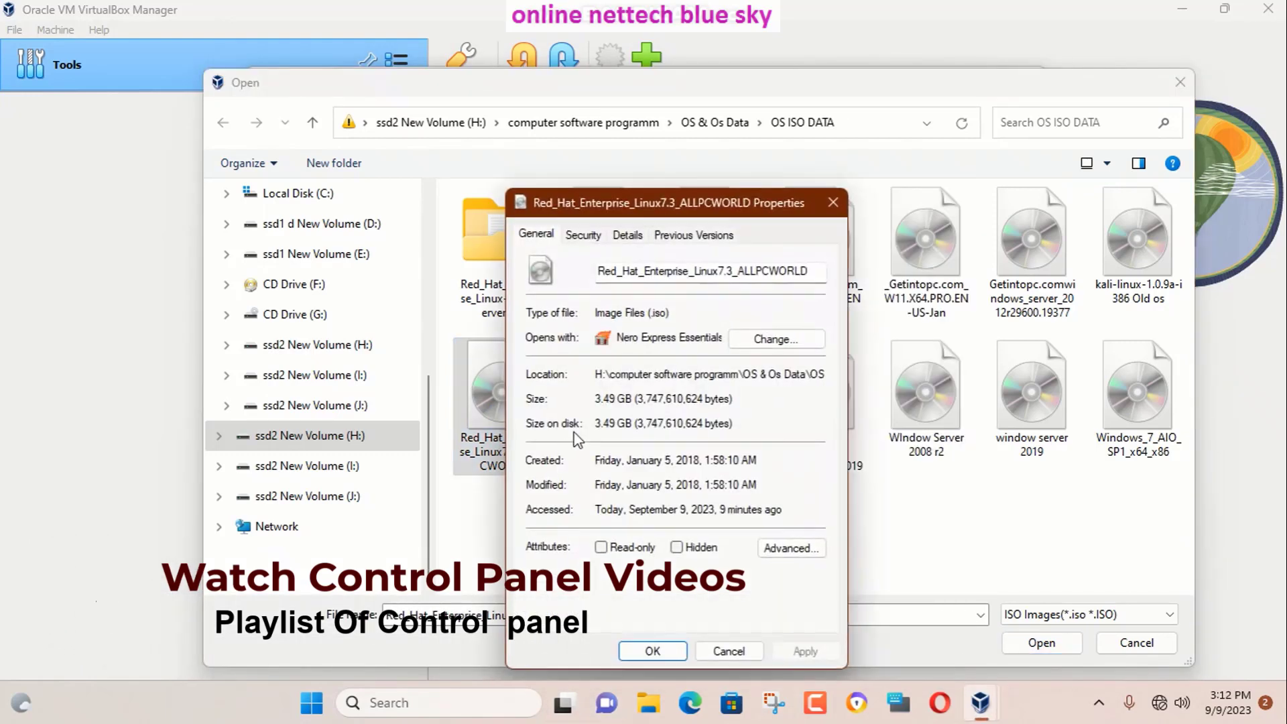
pyautogui.moveTo(672, 314); pyautogui.dragTo(628, 319)
pyautogui.click(728, 651)
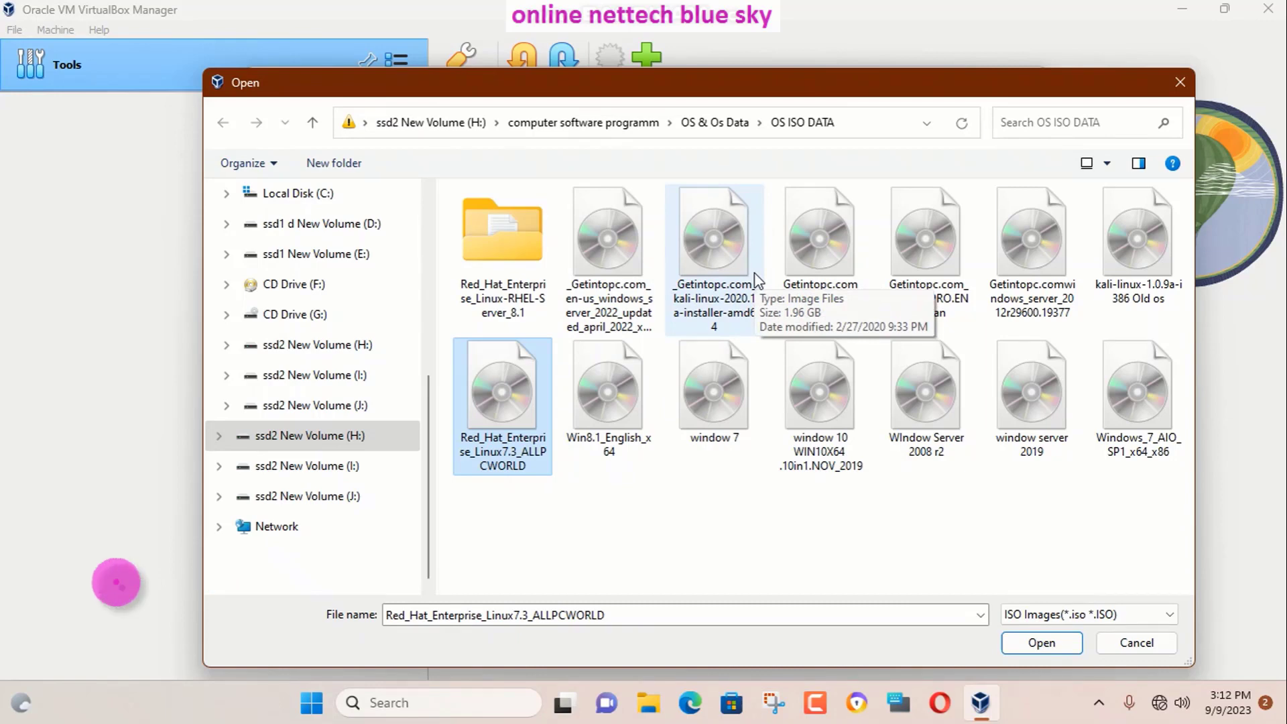
pyautogui.doubleClick(489, 401)
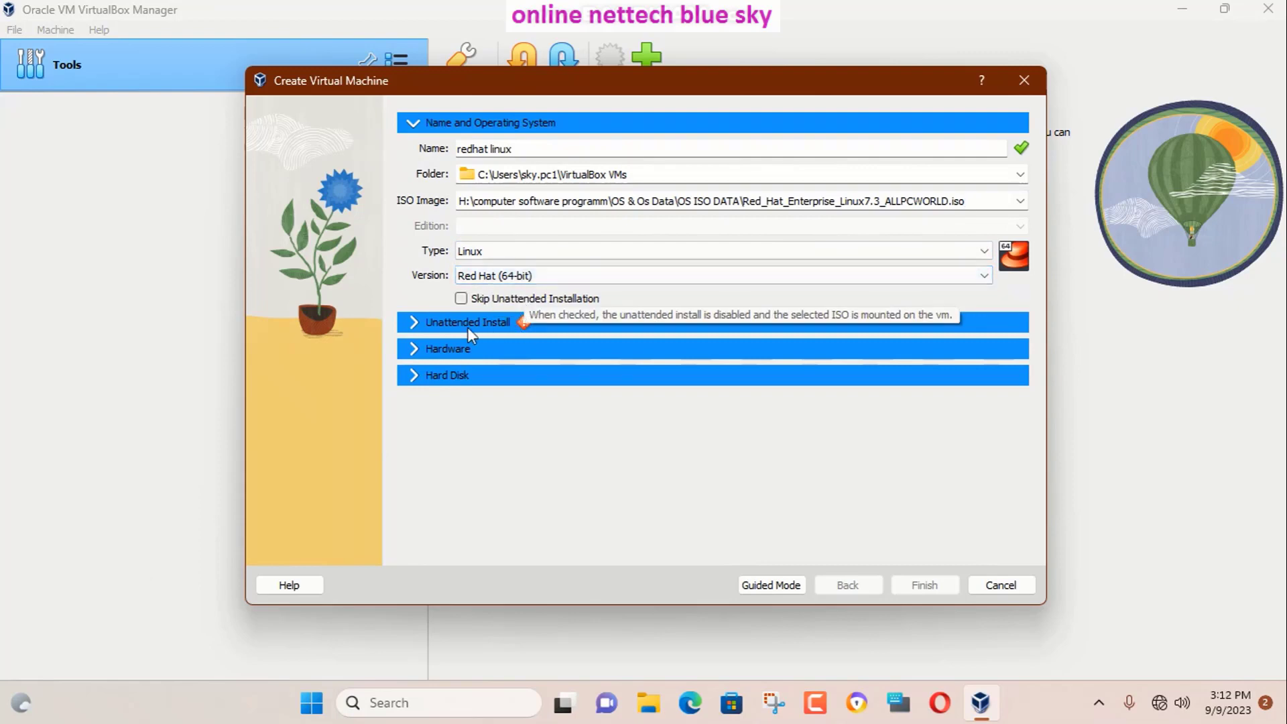
# Review the unattended install username, then tick Skip Unattended Installation under Name and Operating System.
pyautogui.click(409, 323)
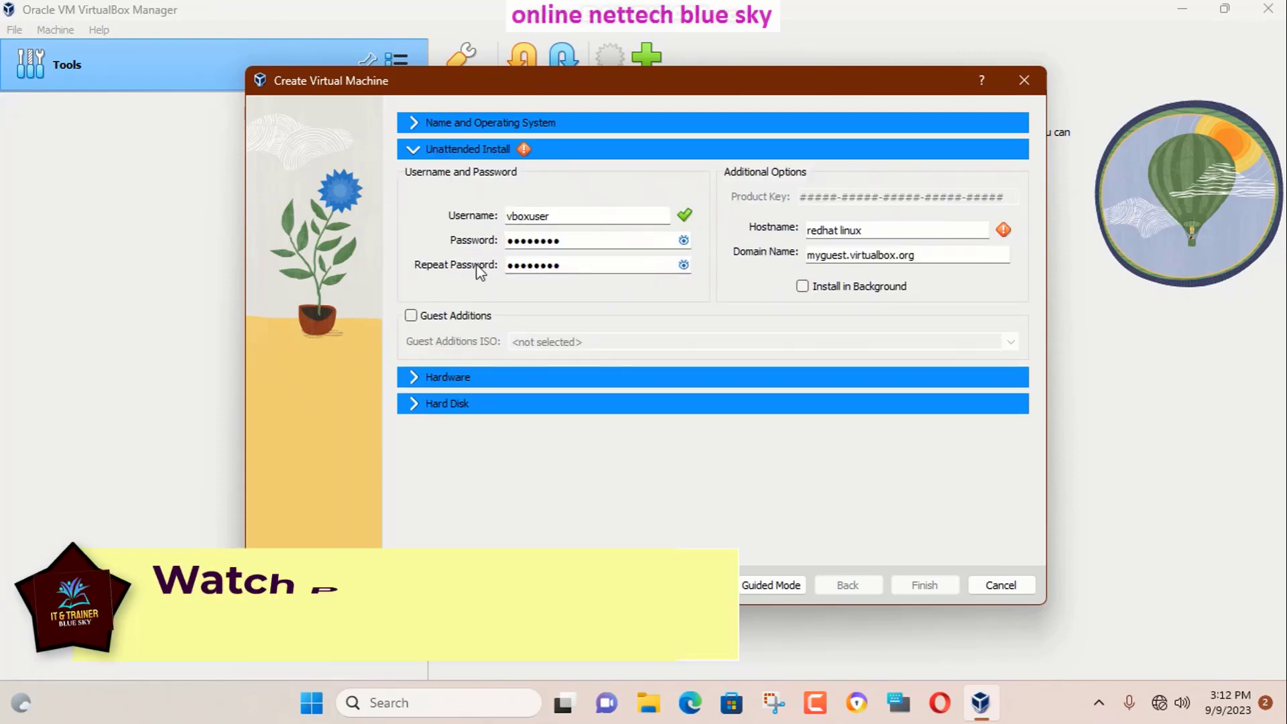
pyautogui.moveTo(546, 215); pyautogui.dragTo(513, 240)
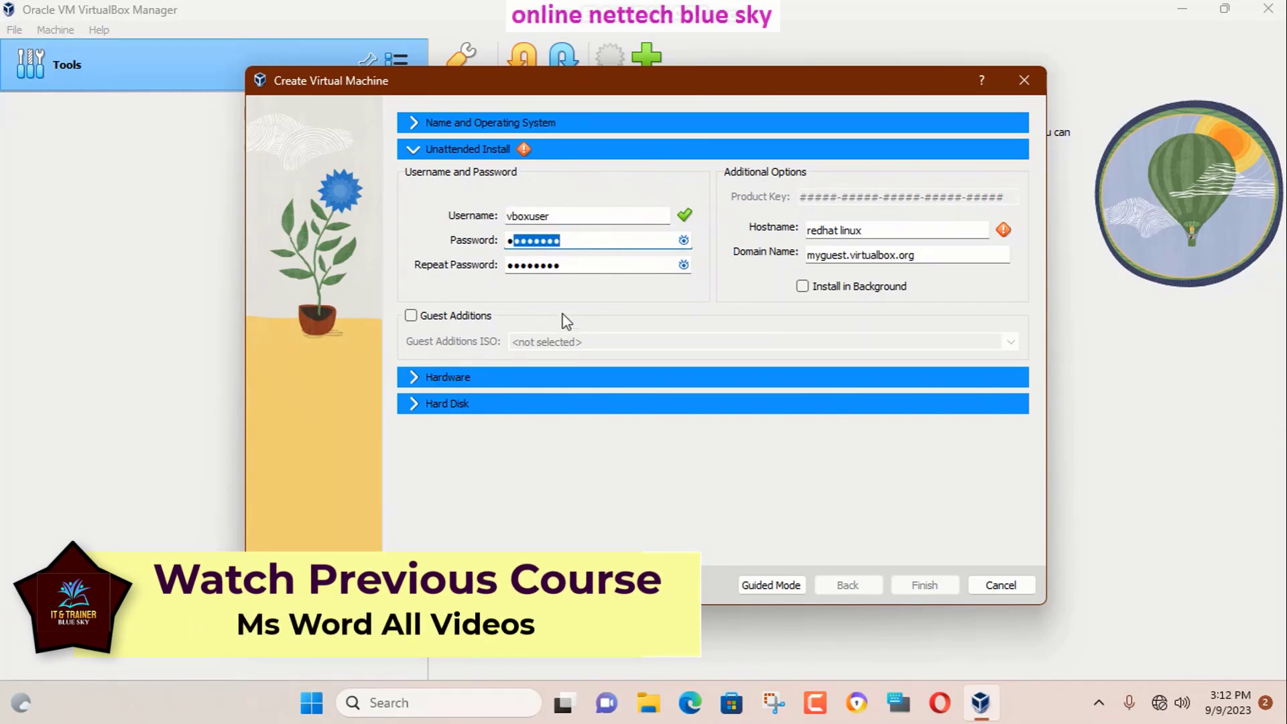
pyautogui.click(412, 153)
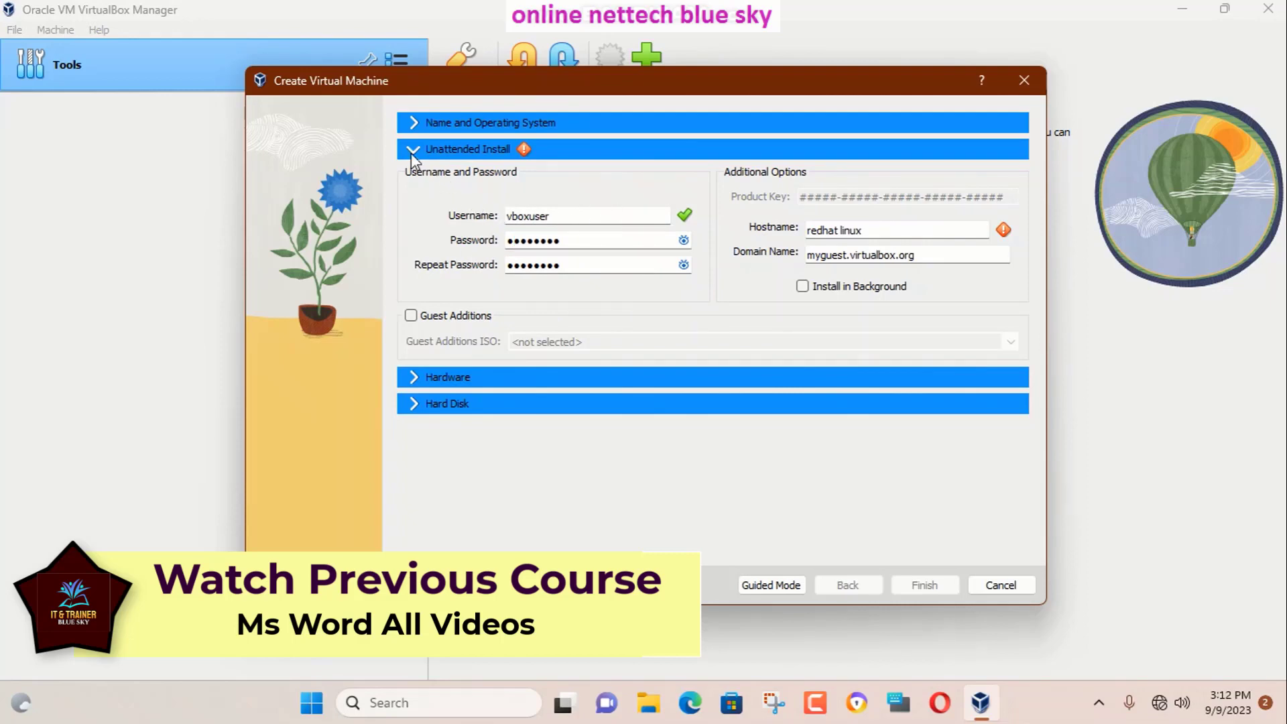
pyautogui.click(416, 123)
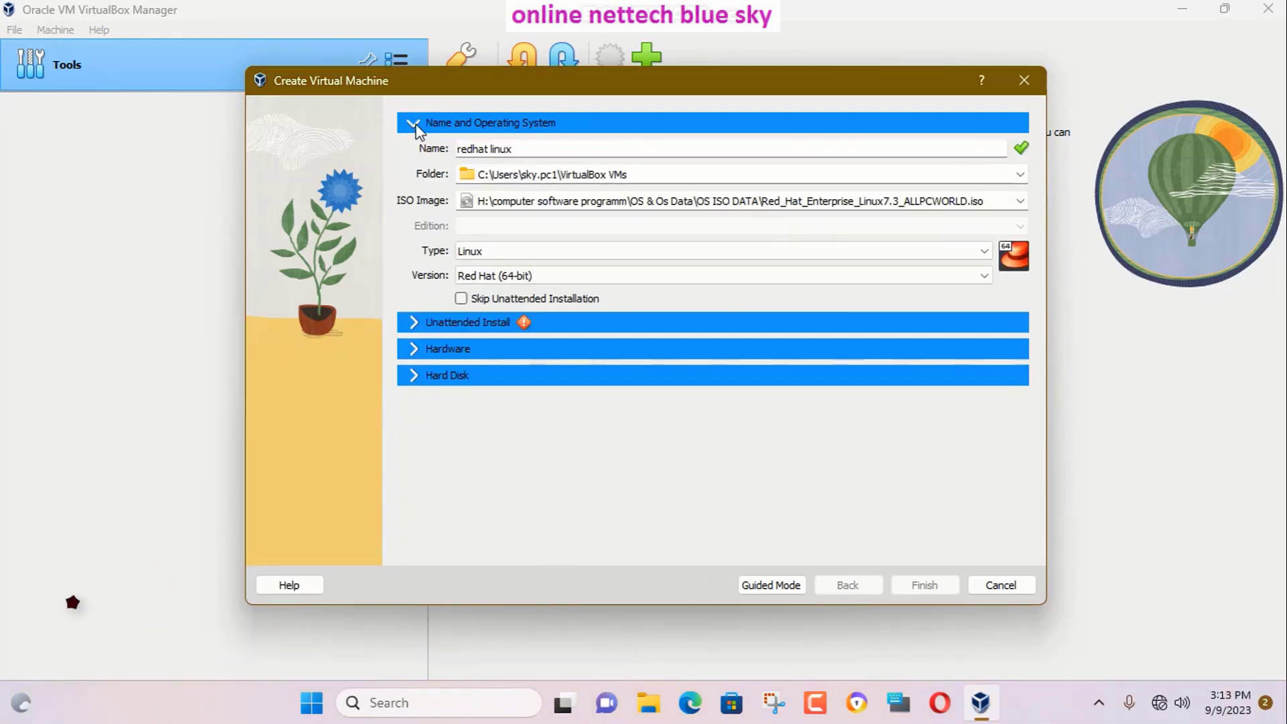
pyautogui.click(462, 297)
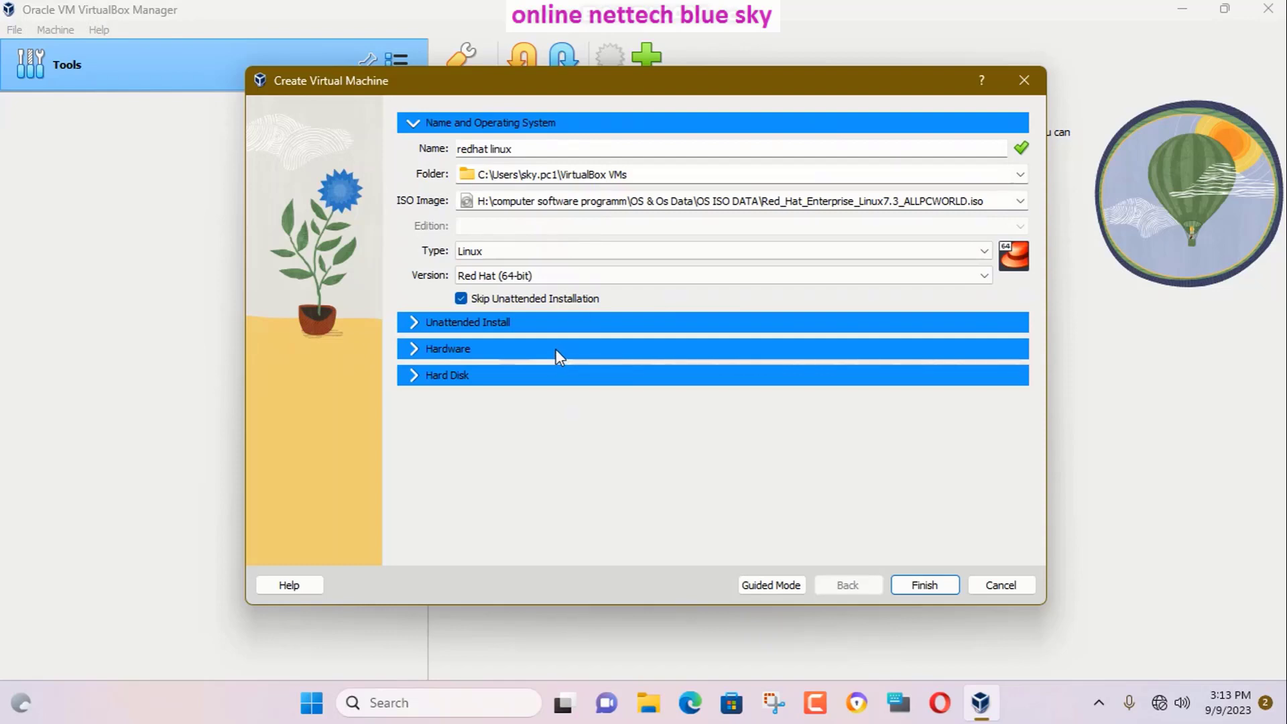
pyautogui.click(414, 350)
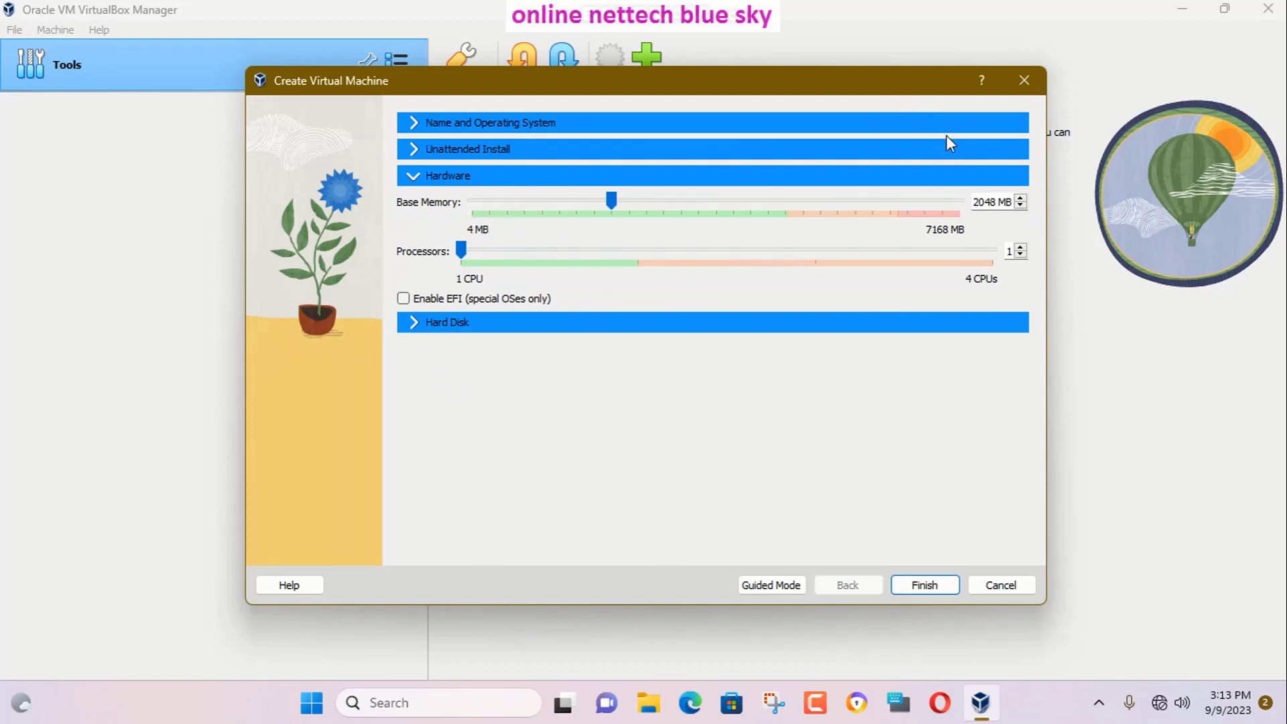
# Set base memory to 4048 MB and processors to 2.
pyautogui.doubleClick(977, 204)
pyautogui.write('4')
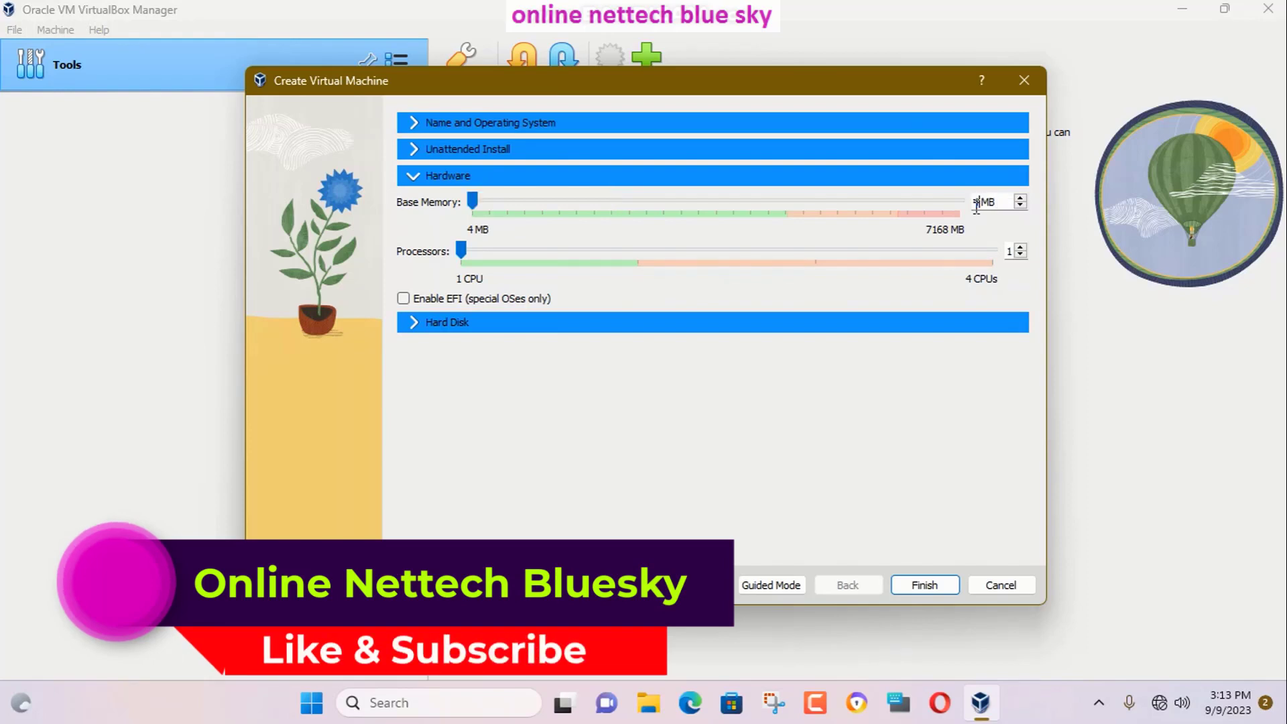
pyautogui.write('048')
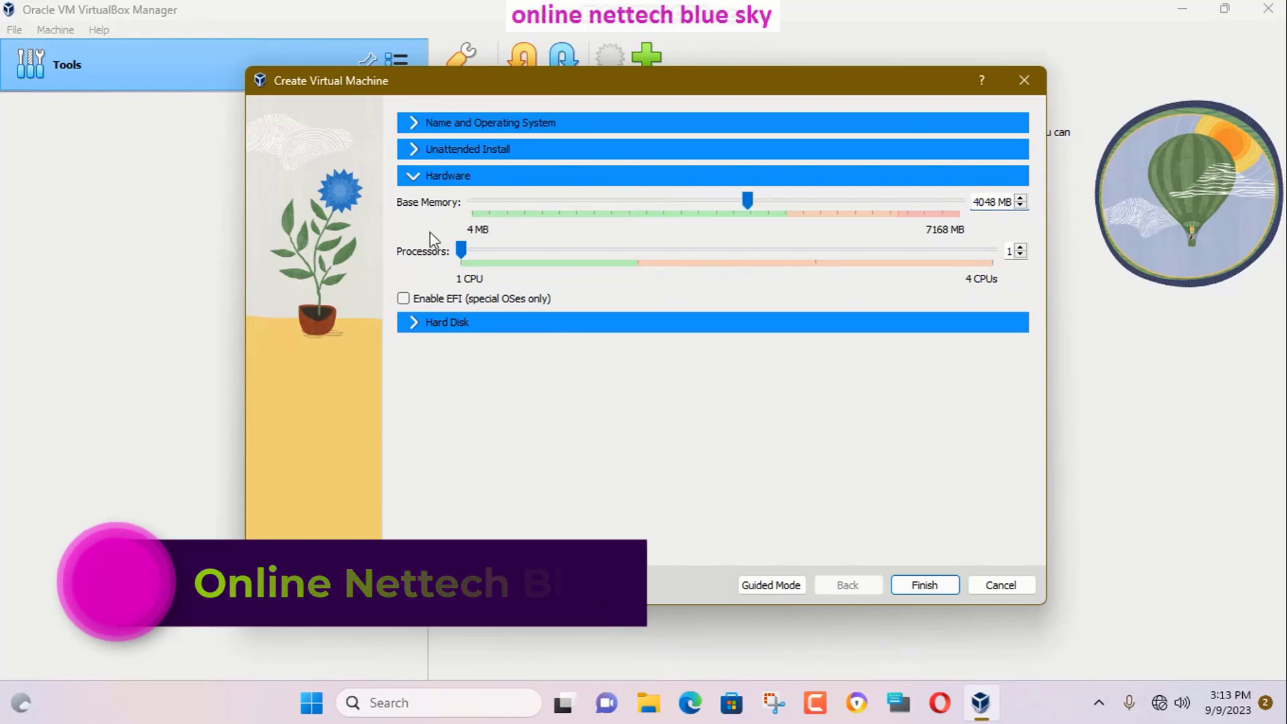
pyautogui.click(633, 259)
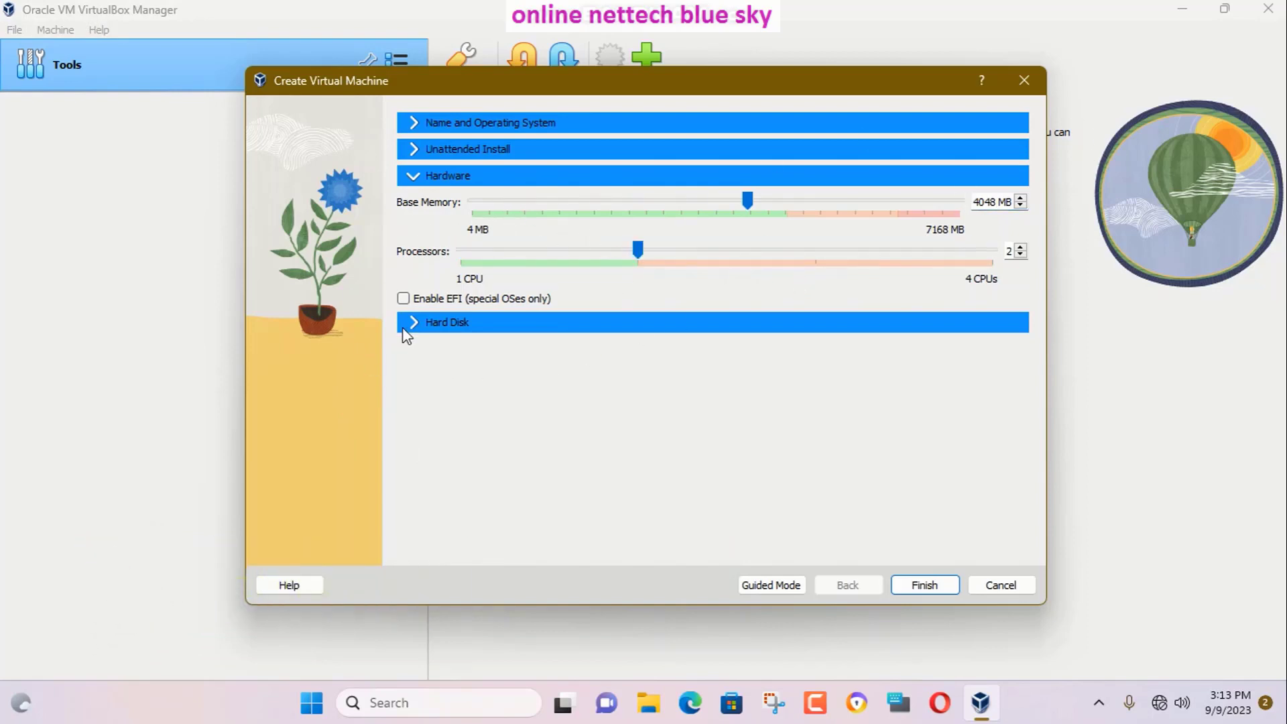
pyautogui.click(423, 323)
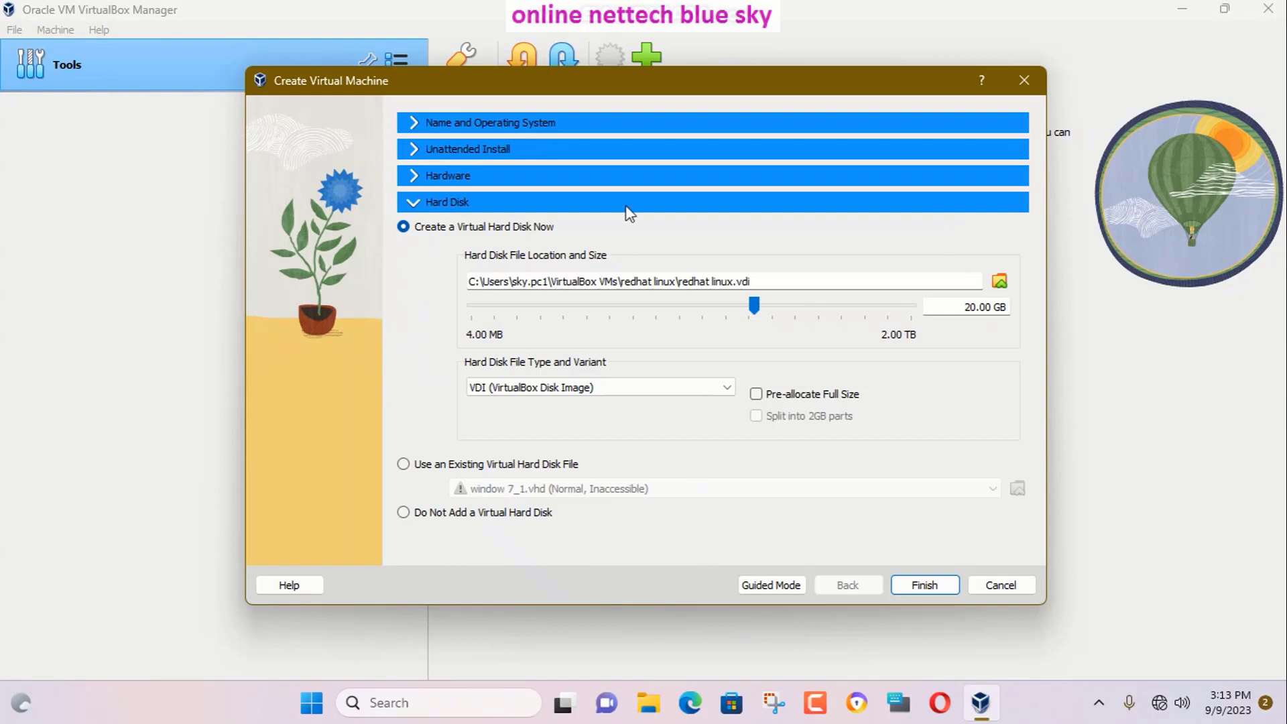
# Set the disk size to 40 GB, dismiss the overwrite warning, and browse to This PC for the disk location.
pyautogui.doubleClick(967, 307)
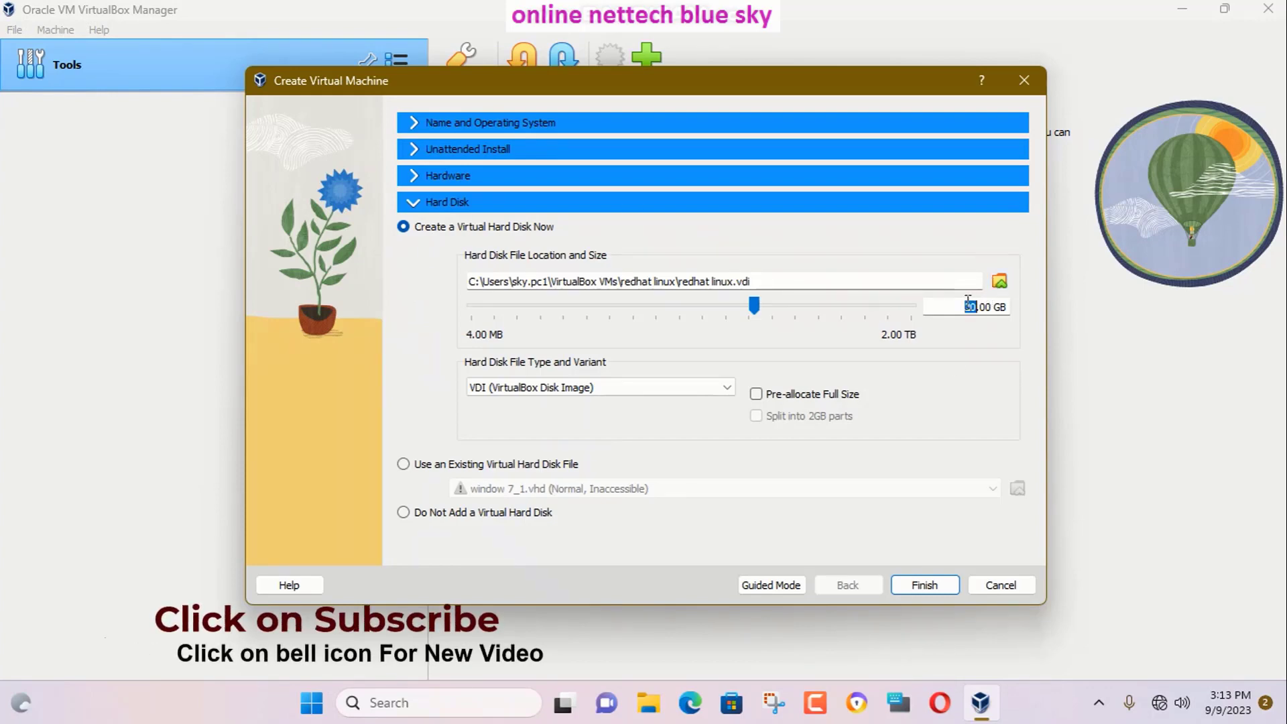
pyautogui.write('40')
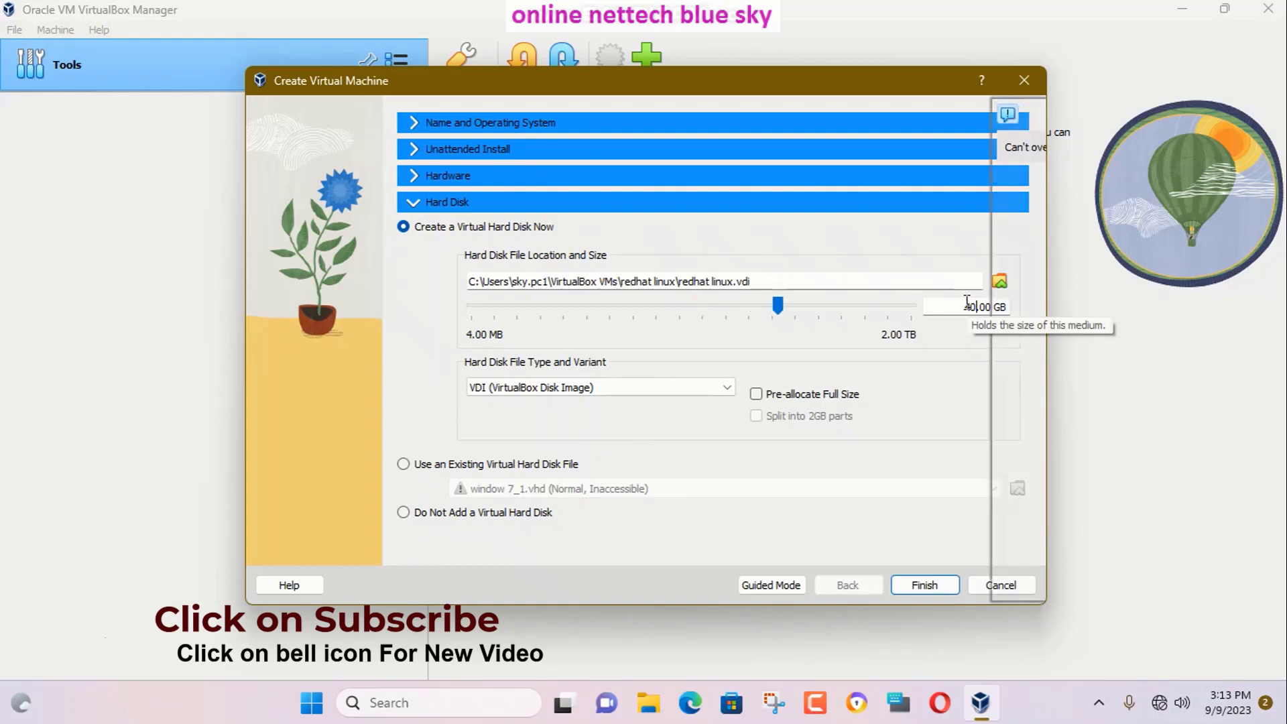
pyautogui.press('Return')
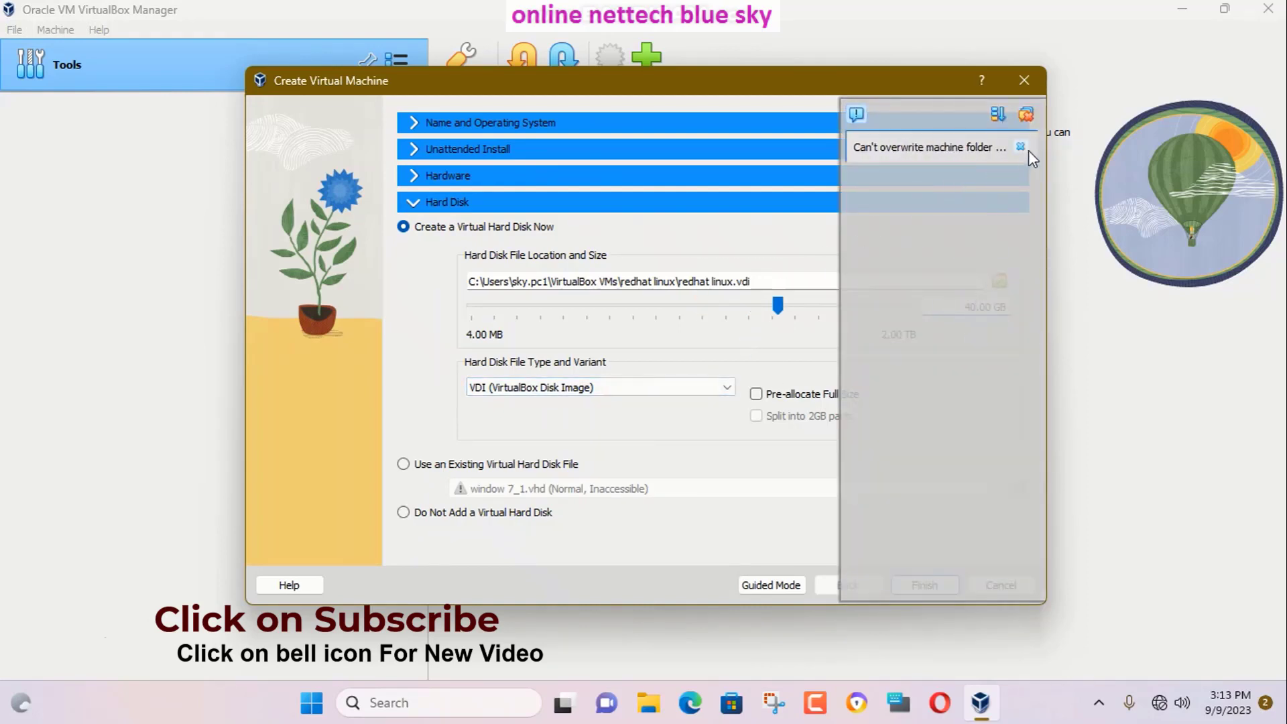
pyautogui.click(1021, 147)
pyautogui.click(1000, 281)
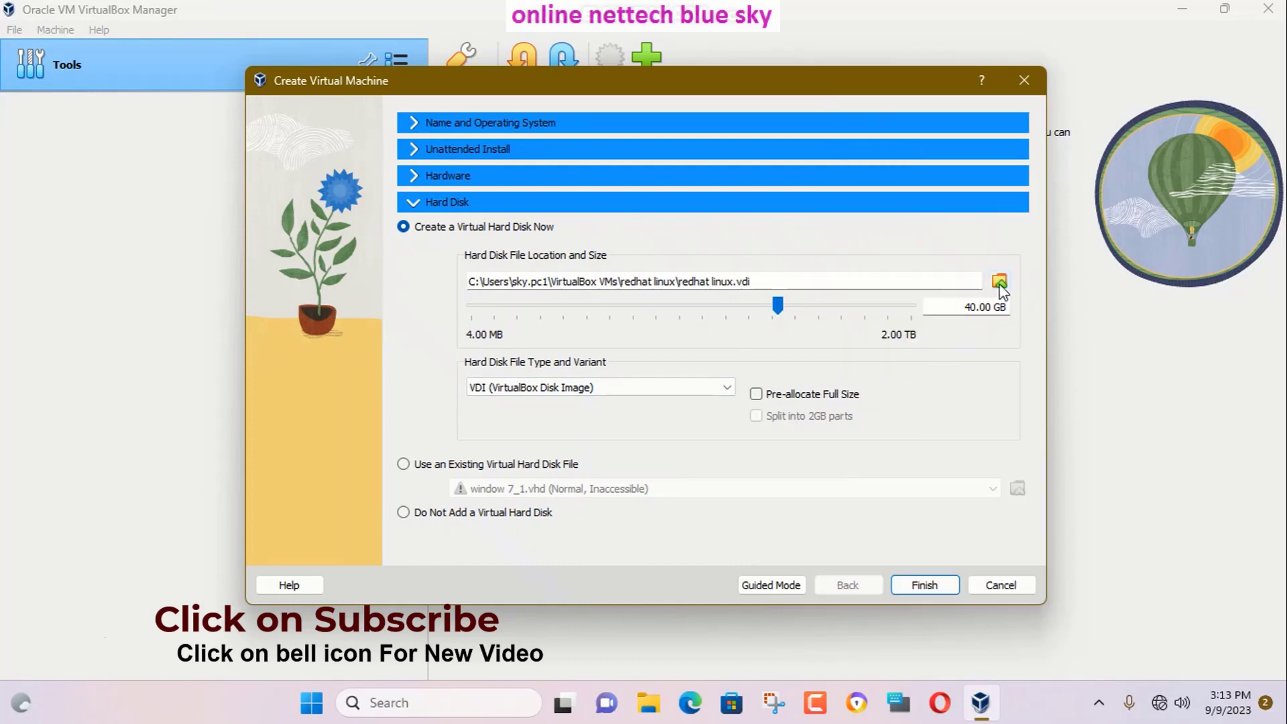
pyautogui.scroll(-4, 253, 375)
pyautogui.click(258, 285)
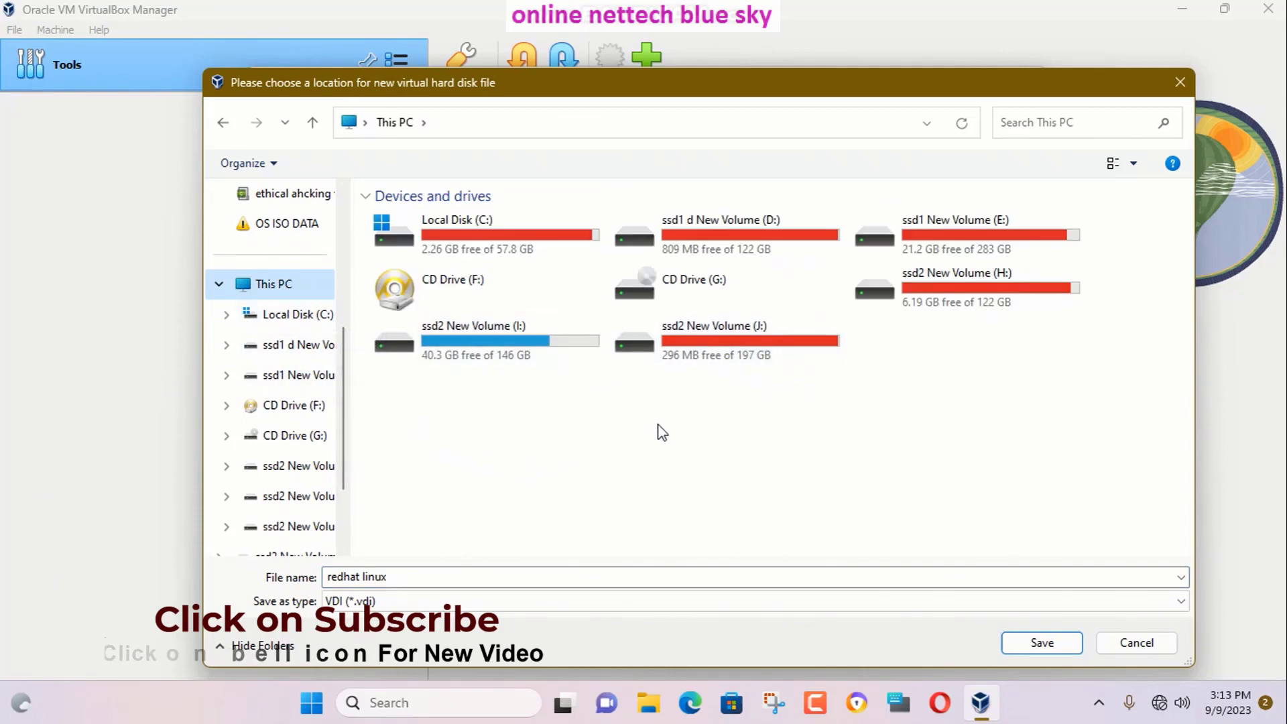
# Change the virtual disk size to 30 GB.
pyautogui.click(1149, 642)
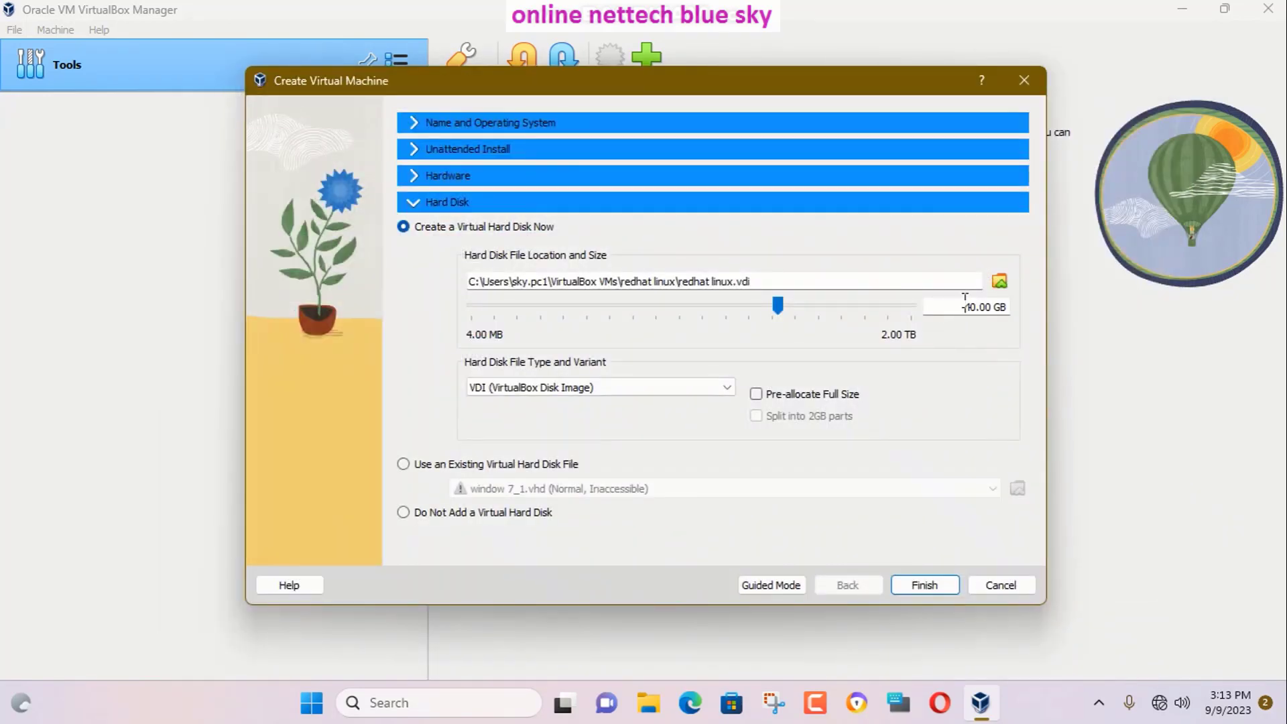
pyautogui.write('300')
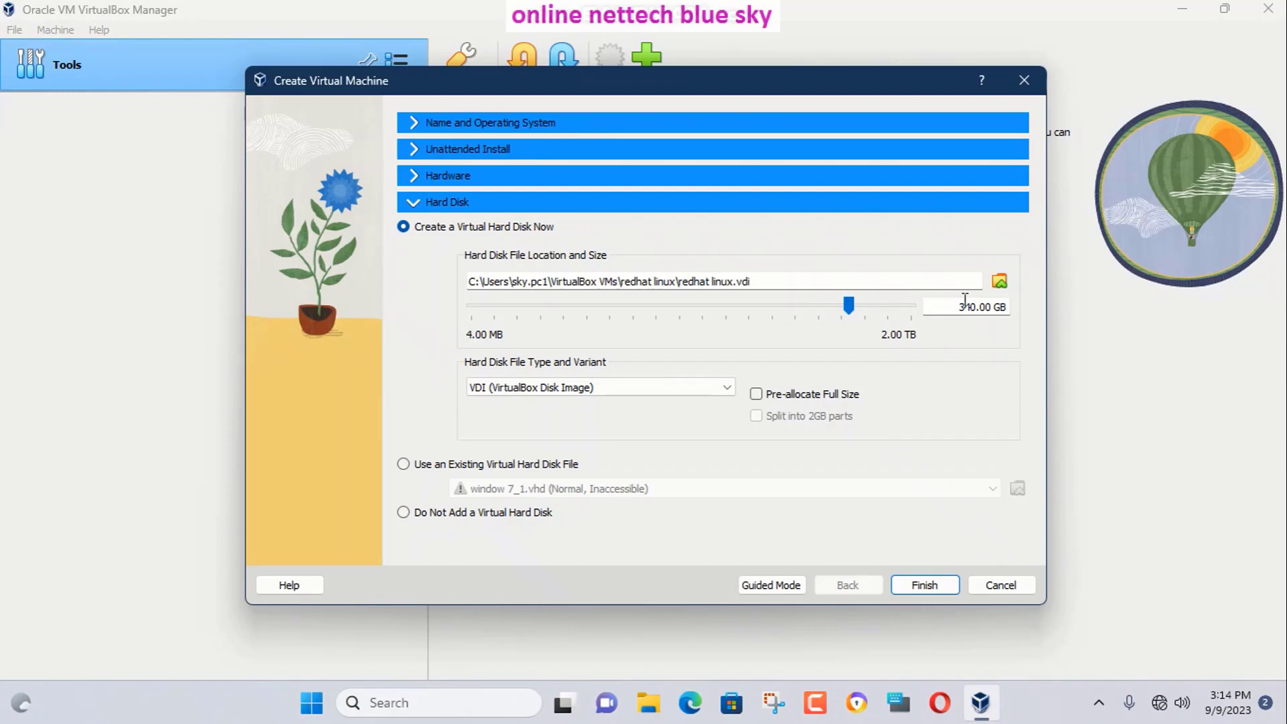
pyautogui.press('BackSpace')
pyautogui.click(968, 306)
# Save the disk file as redhat linux.vdi in the vhd folder on ssd2 New Volume (I:).
pyautogui.click(1002, 283)
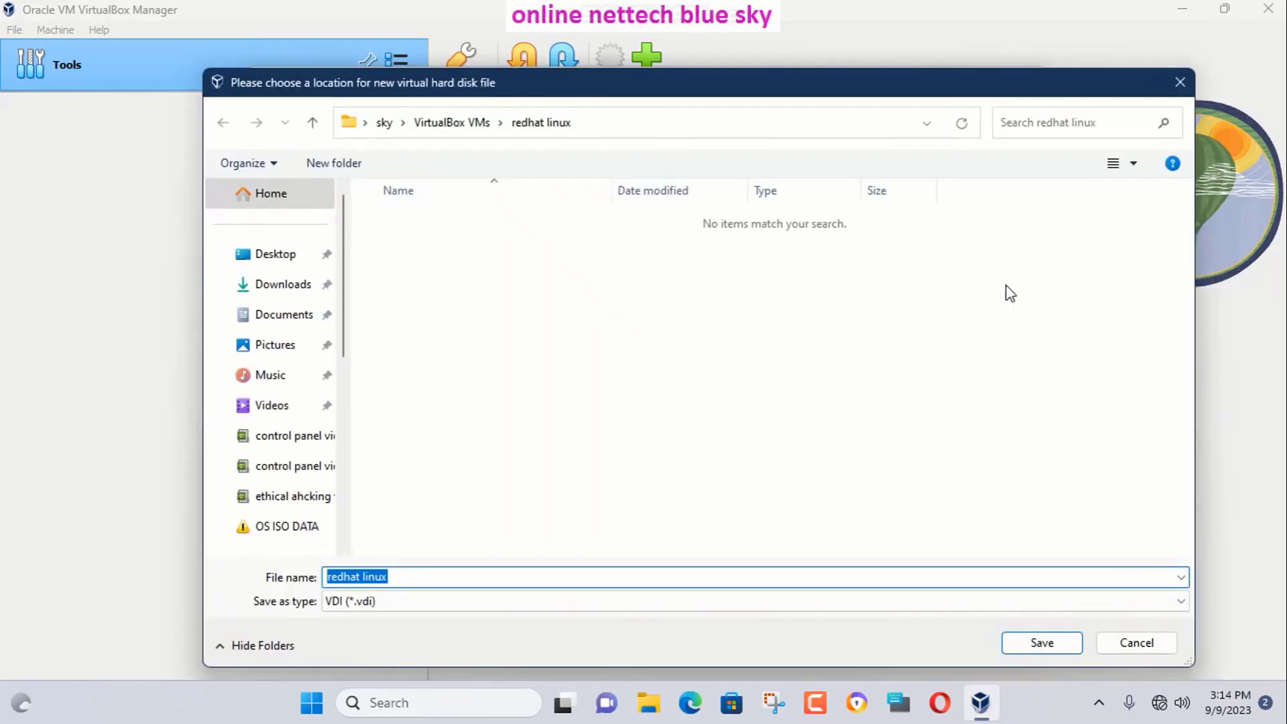
pyautogui.scroll(-3, 268, 403)
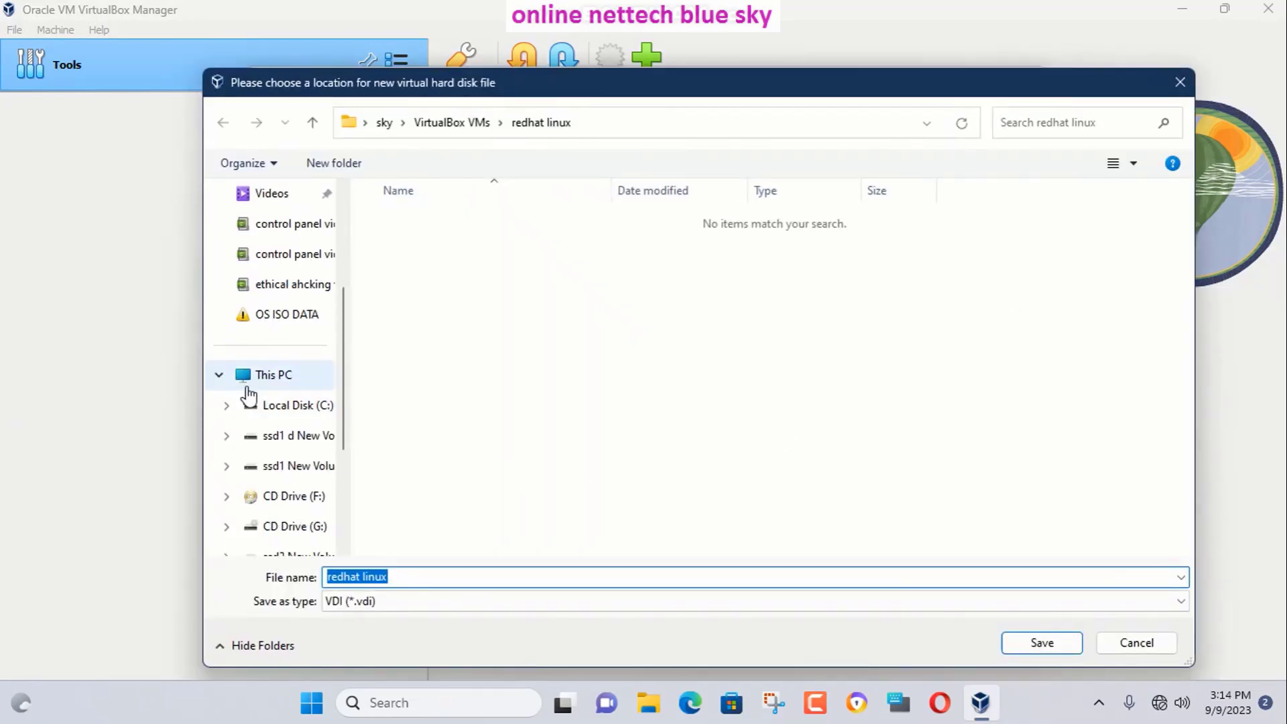
pyautogui.click(259, 377)
pyautogui.click(500, 352)
pyautogui.doubleClick(499, 352)
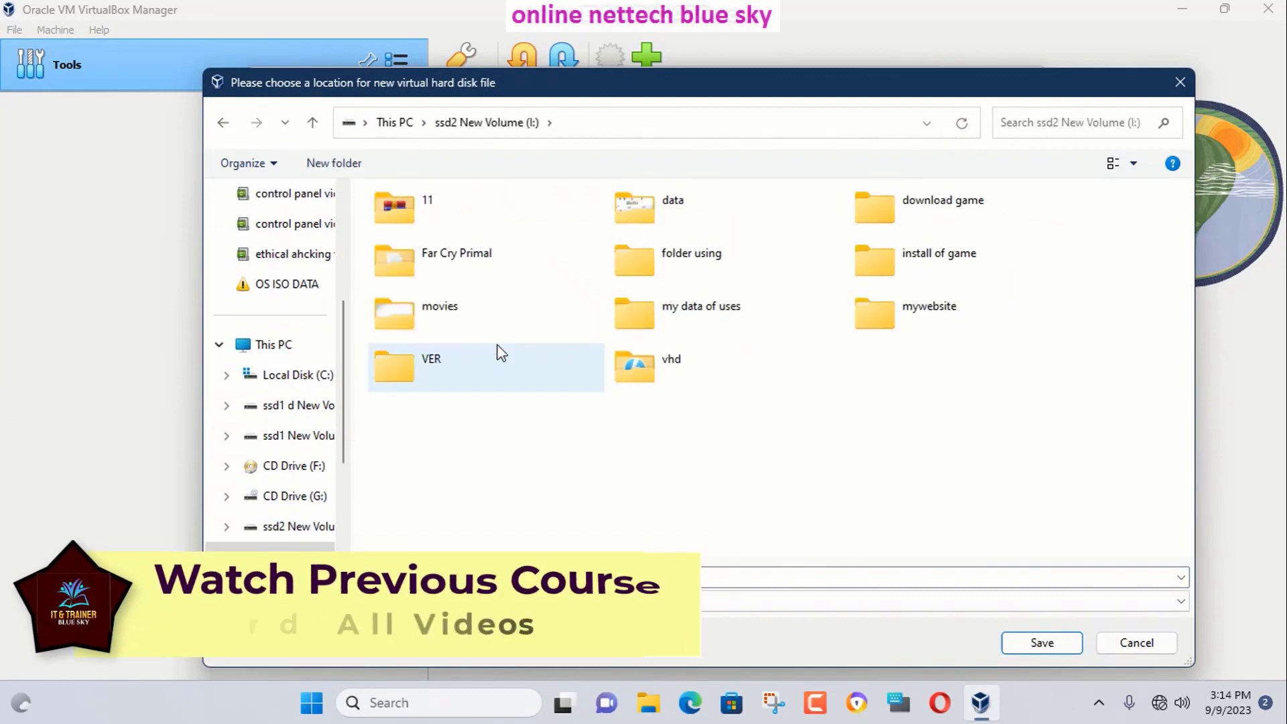
pyautogui.doubleClick(697, 362)
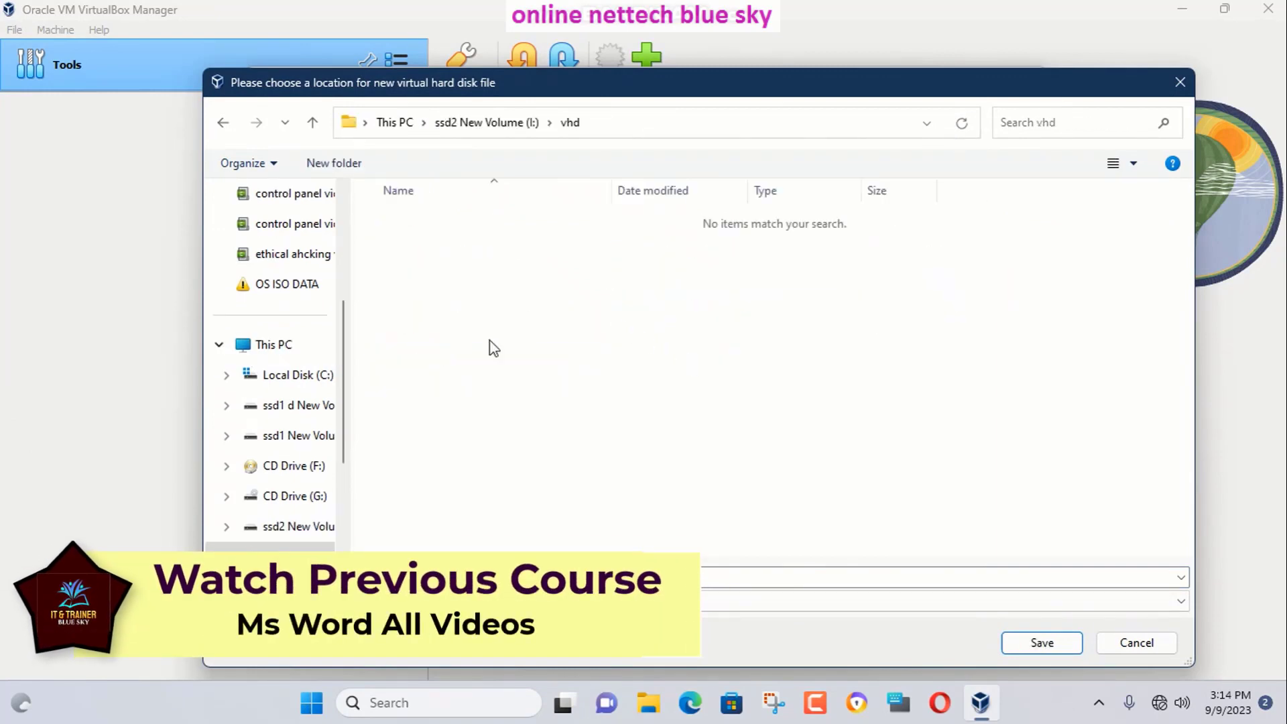
pyautogui.click(1040, 640)
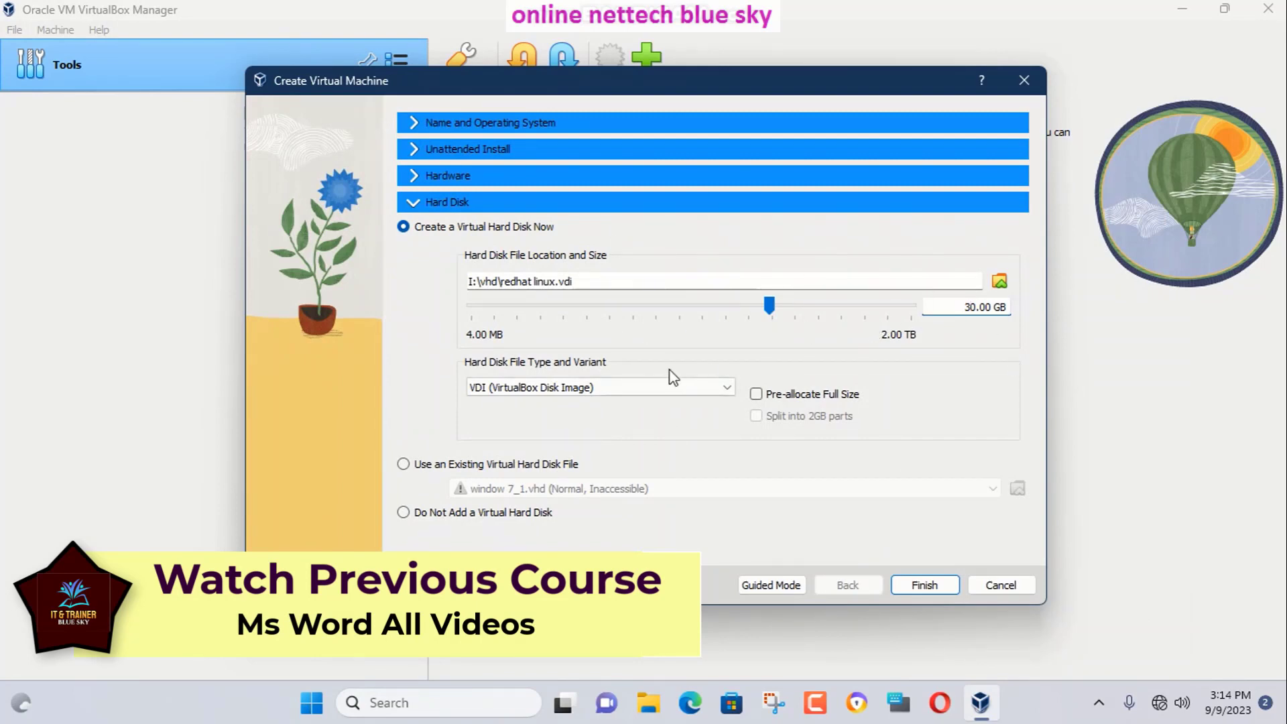
# Switch the disk file type to VHD (Virtual Hard Disk), click Finish, and dismiss the overwrite warning.
pyautogui.click(592, 388)
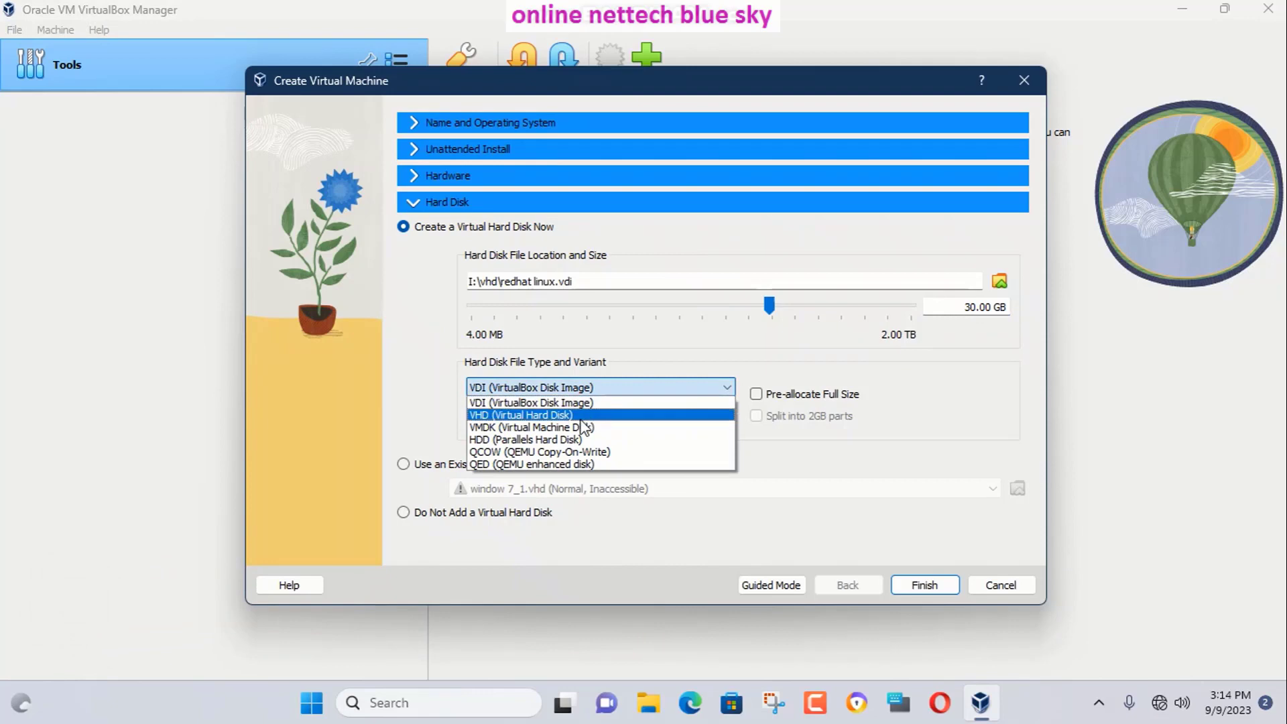
pyautogui.click(536, 415)
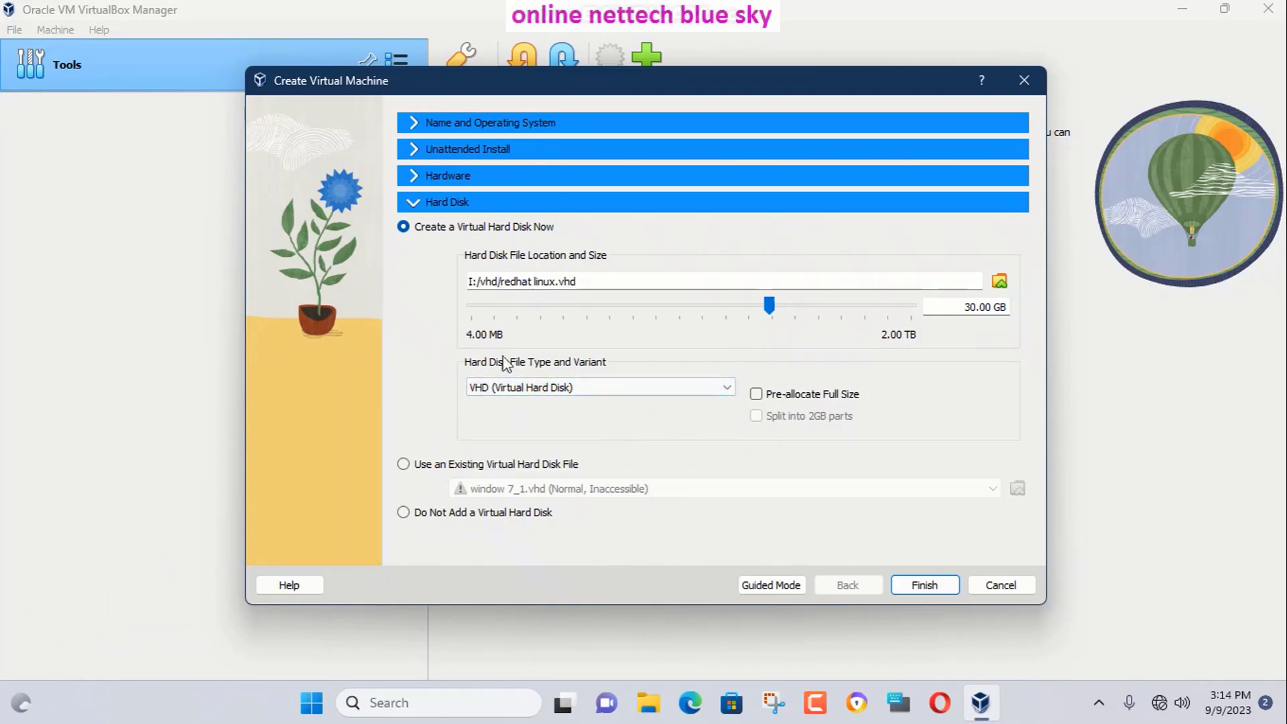
pyautogui.click(908, 586)
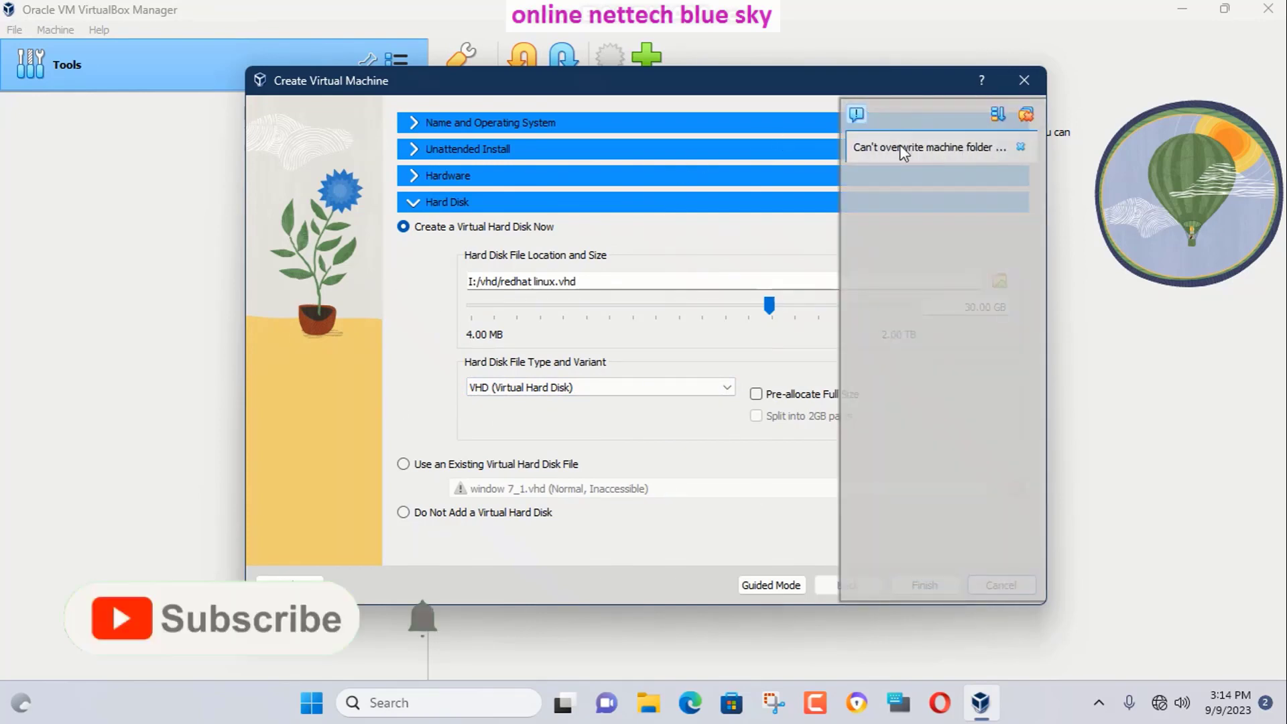
pyautogui.click(1021, 146)
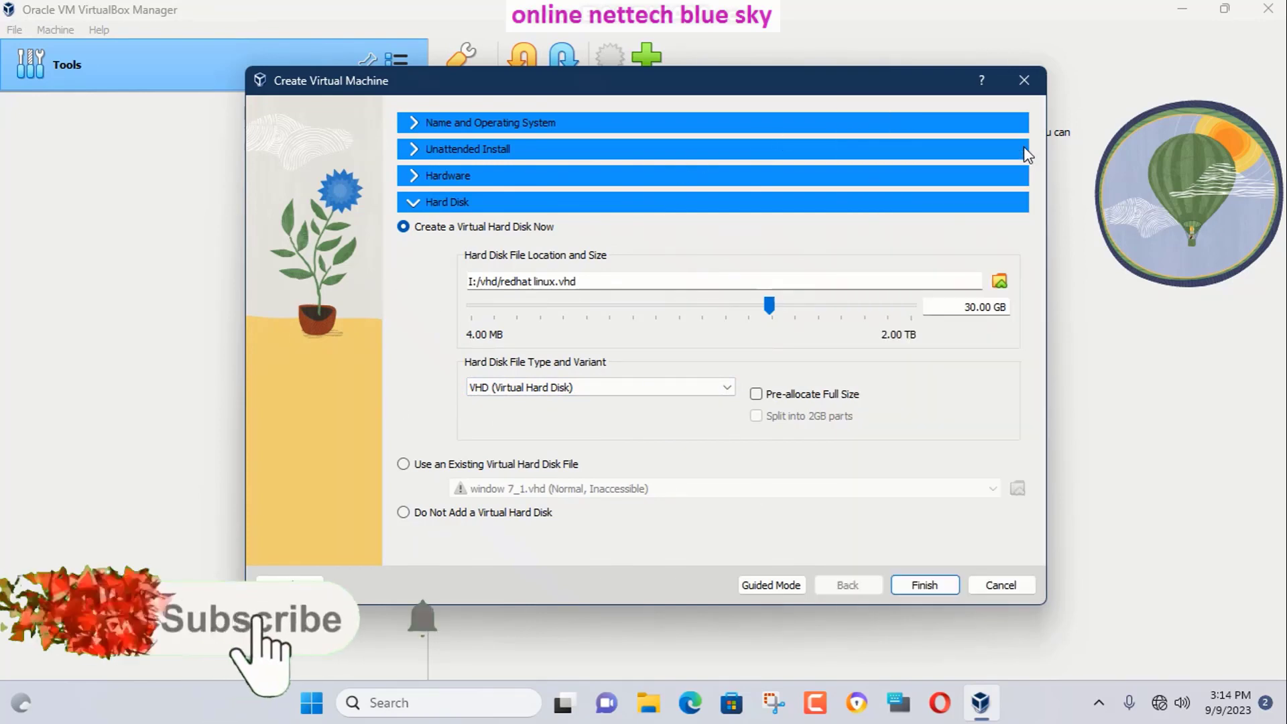
pyautogui.click(412, 122)
# Append 121 to the VM name to make 'redhat linux121' and finish creating the VM.
pyautogui.tripleClick(545, 146)
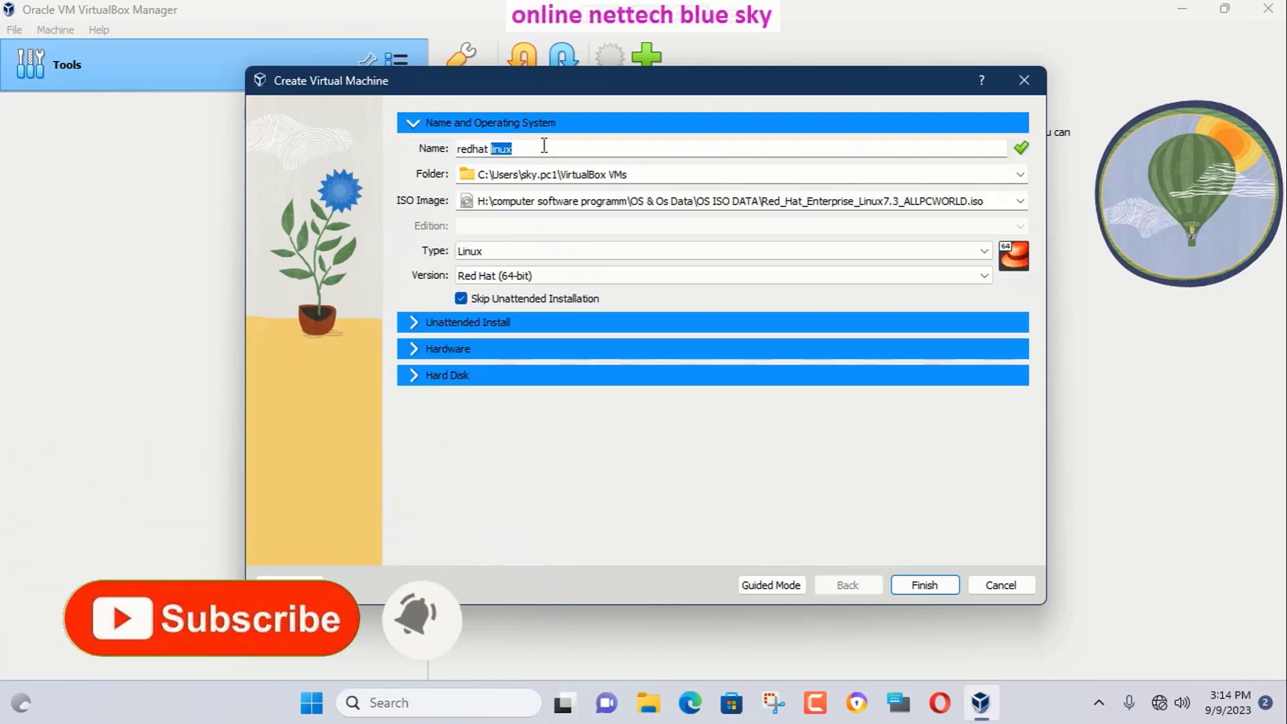
pyautogui.click(531, 148)
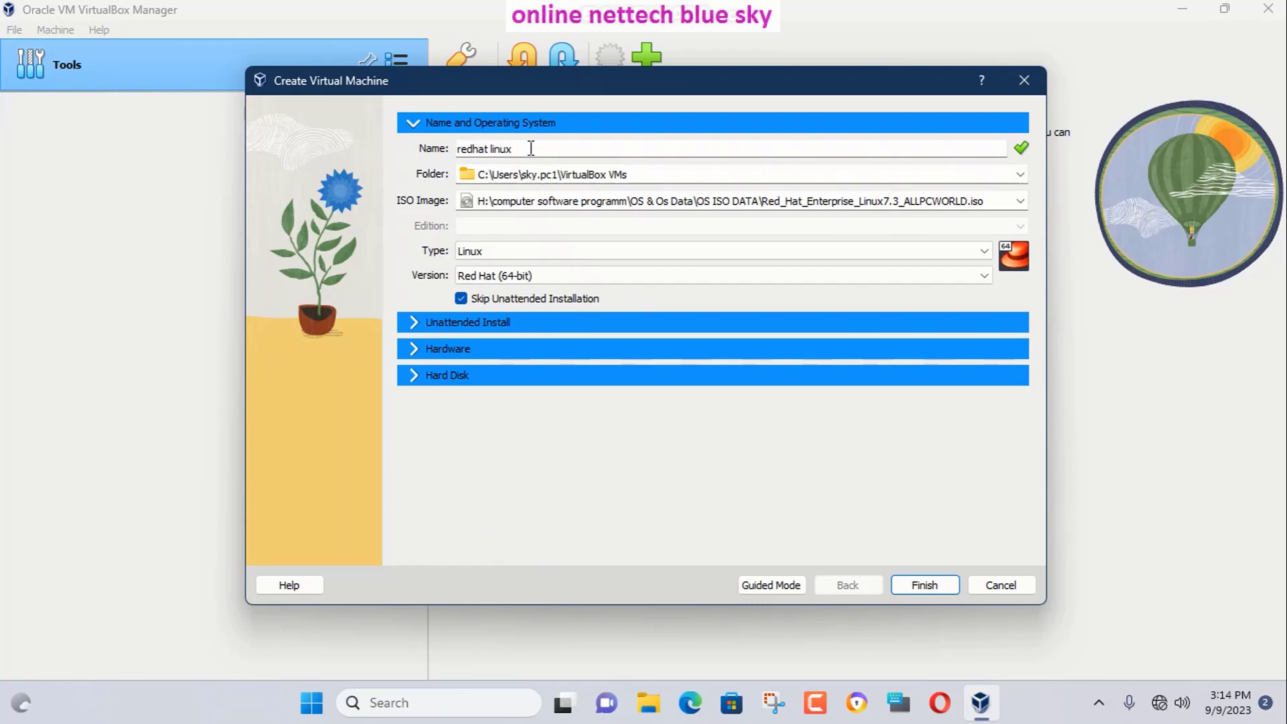
pyautogui.write('121')
pyautogui.click(910, 587)
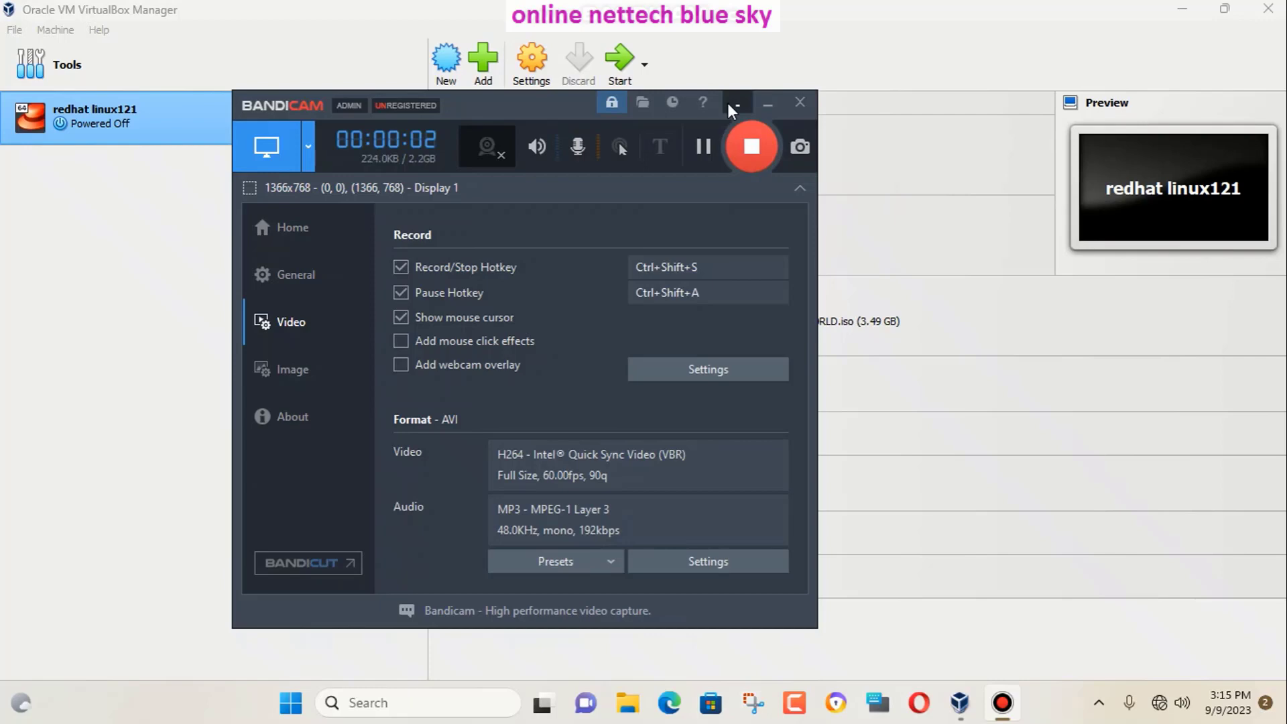
# Minimize the Bandicam recorder window.
pyautogui.click(732, 105)
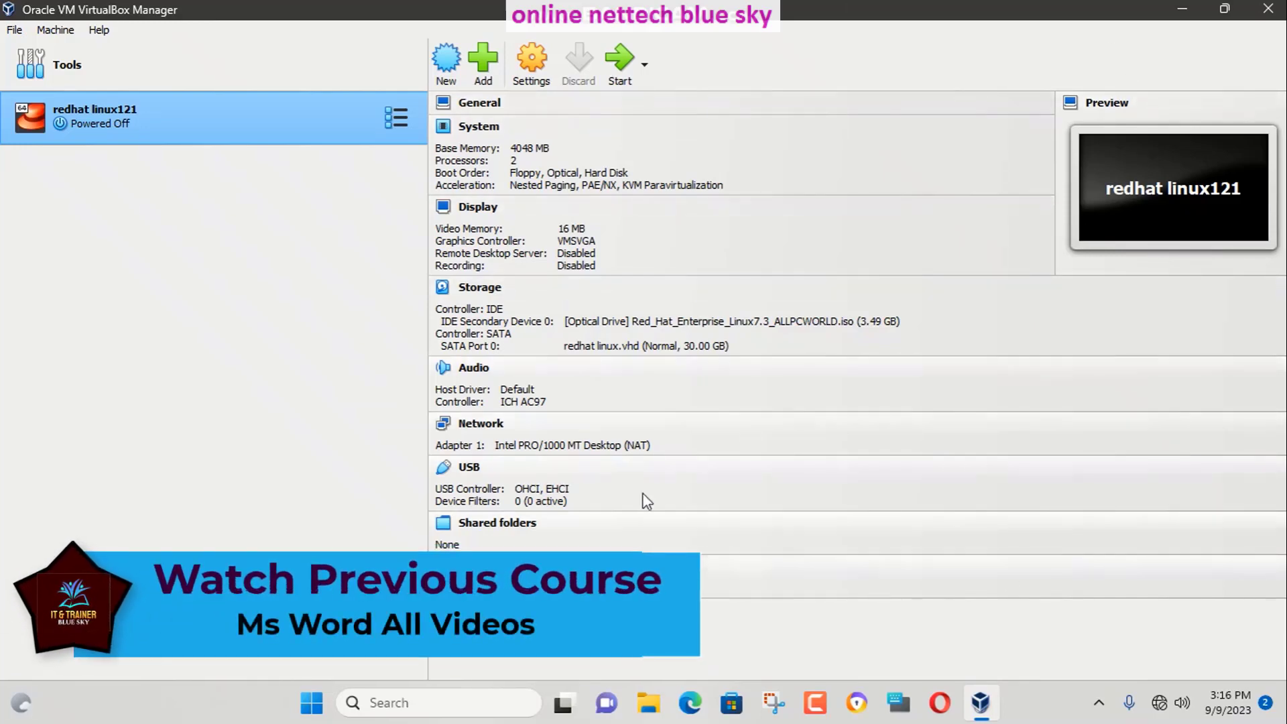
# Start redhat linux121, highlight 'Install Red Hat Enterprise Linux 7.3', and switch to full-screen mode.
pyautogui.click(621, 61)
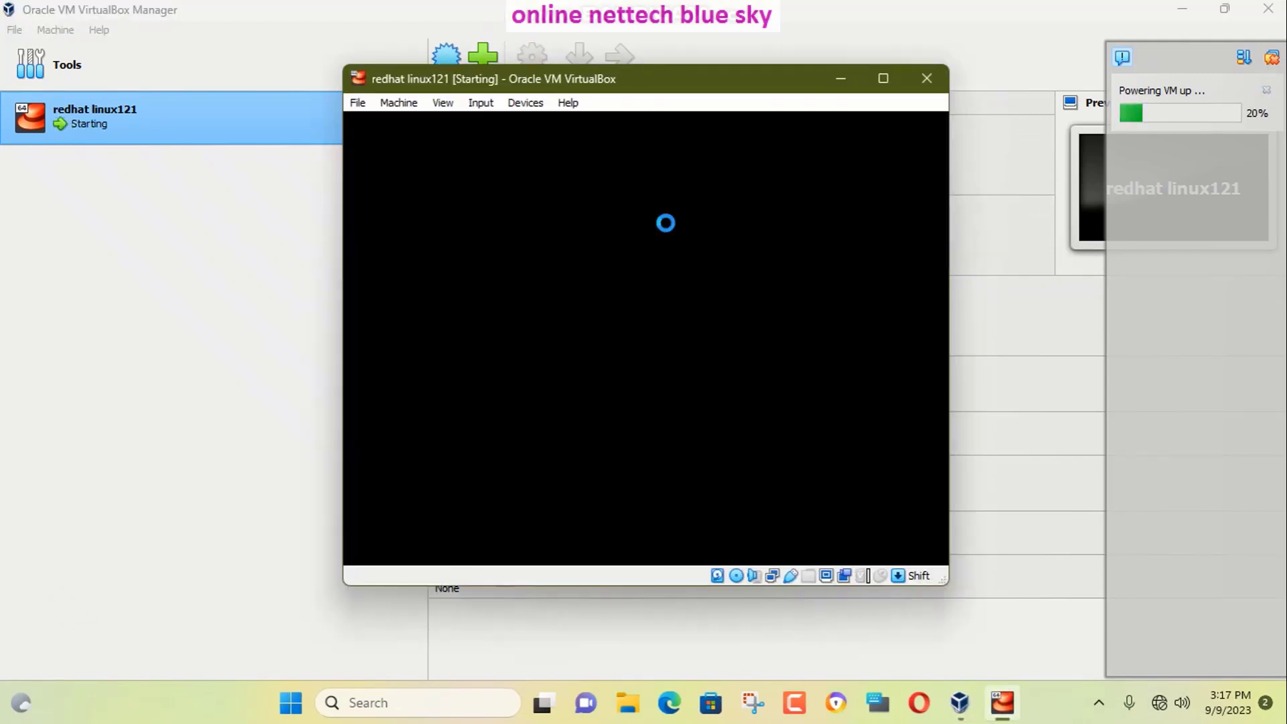
pyautogui.click(884, 79)
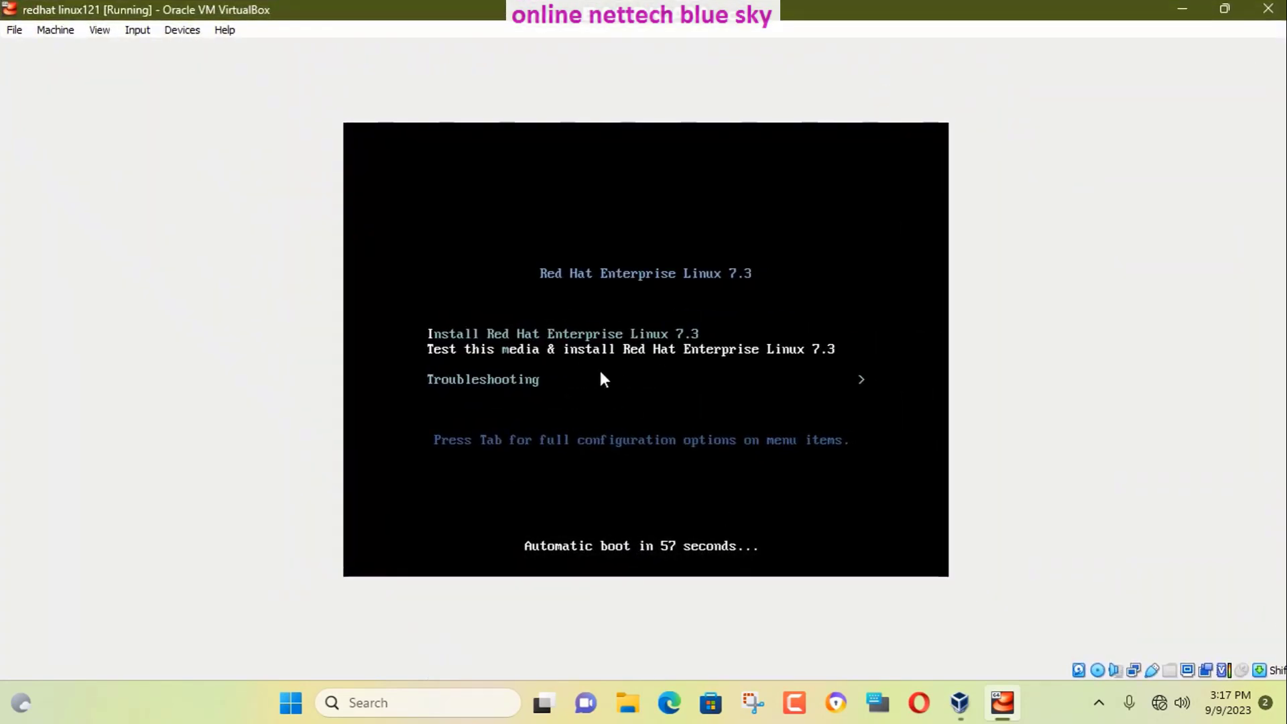
pyautogui.press('Down')
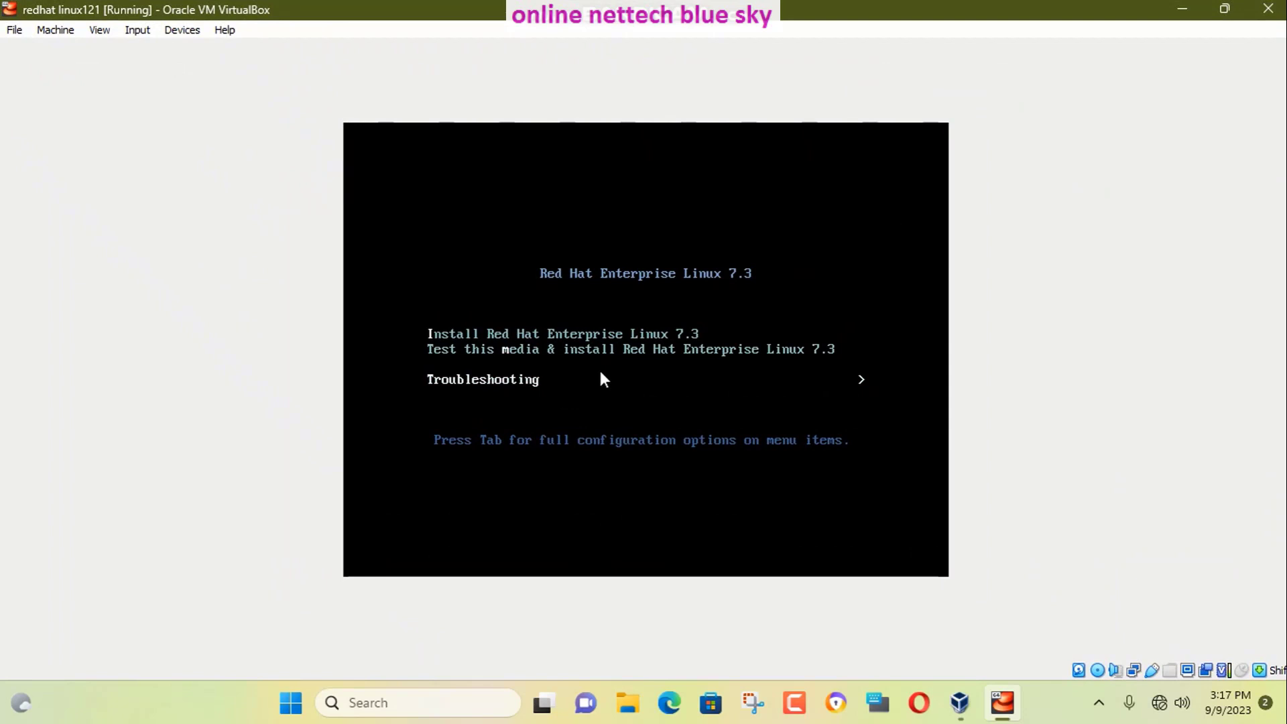
pyautogui.press('Up')
pyautogui.press('Up')
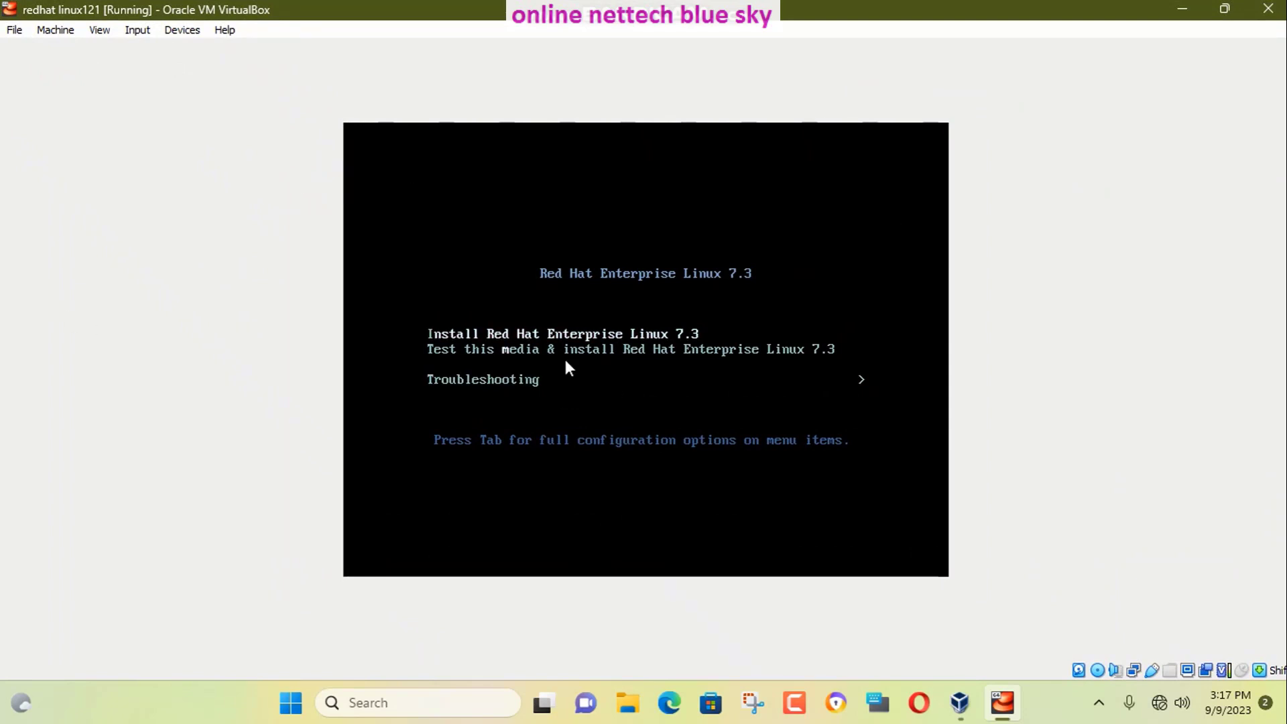
pyautogui.click(98, 33)
pyautogui.click(100, 45)
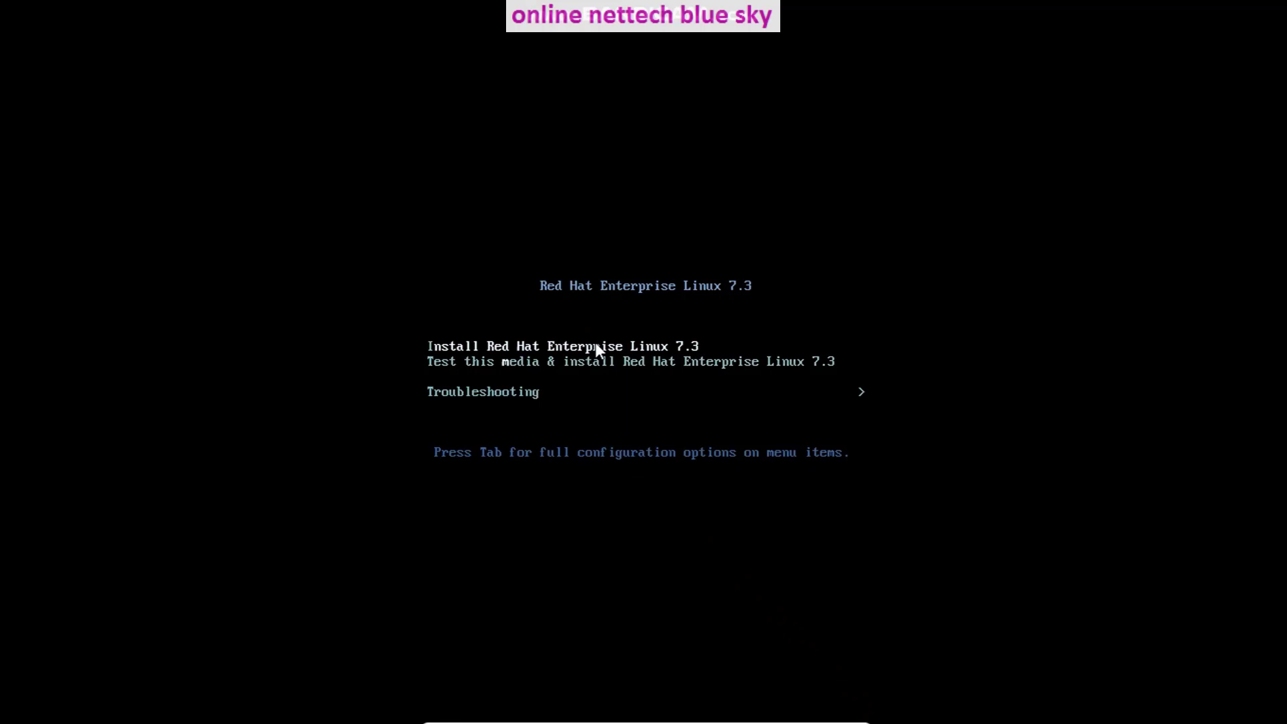
# Launch the 'Install Red Hat Enterprise Linux 7.3' boot entry.
pyautogui.press('Return')
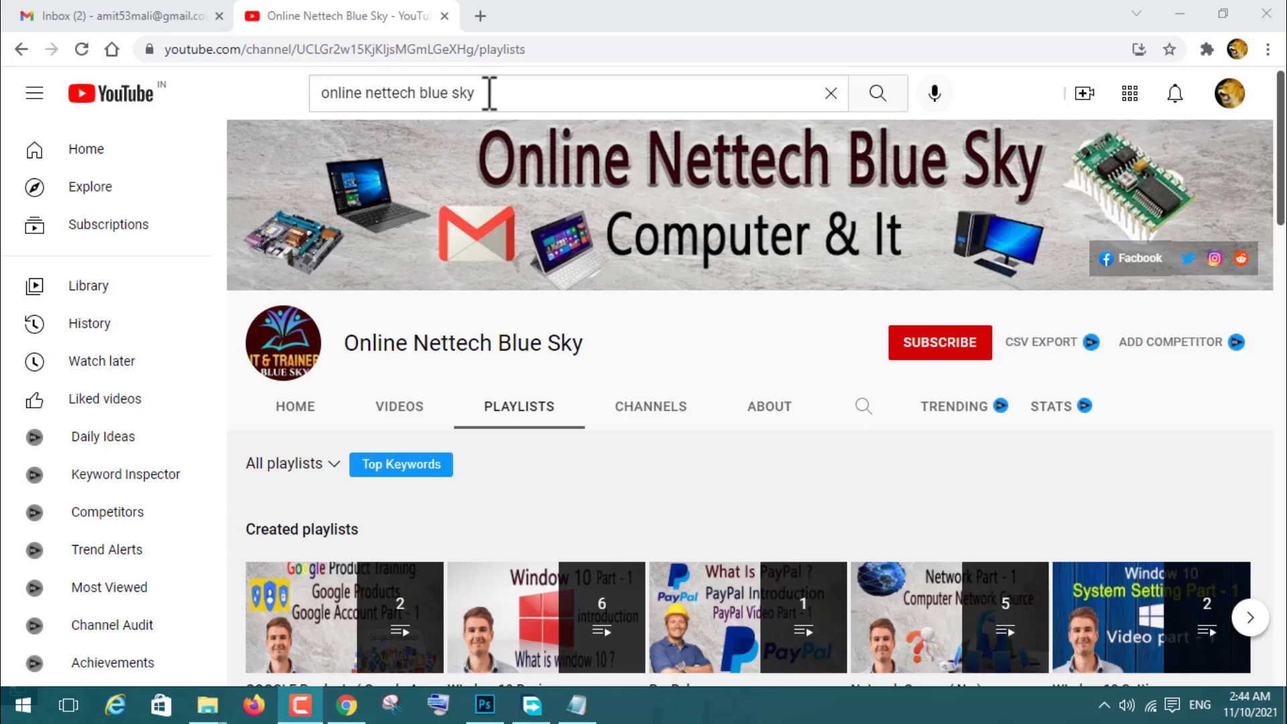
pyautogui.moveTo(490, 93); pyautogui.dragTo(311, 94)
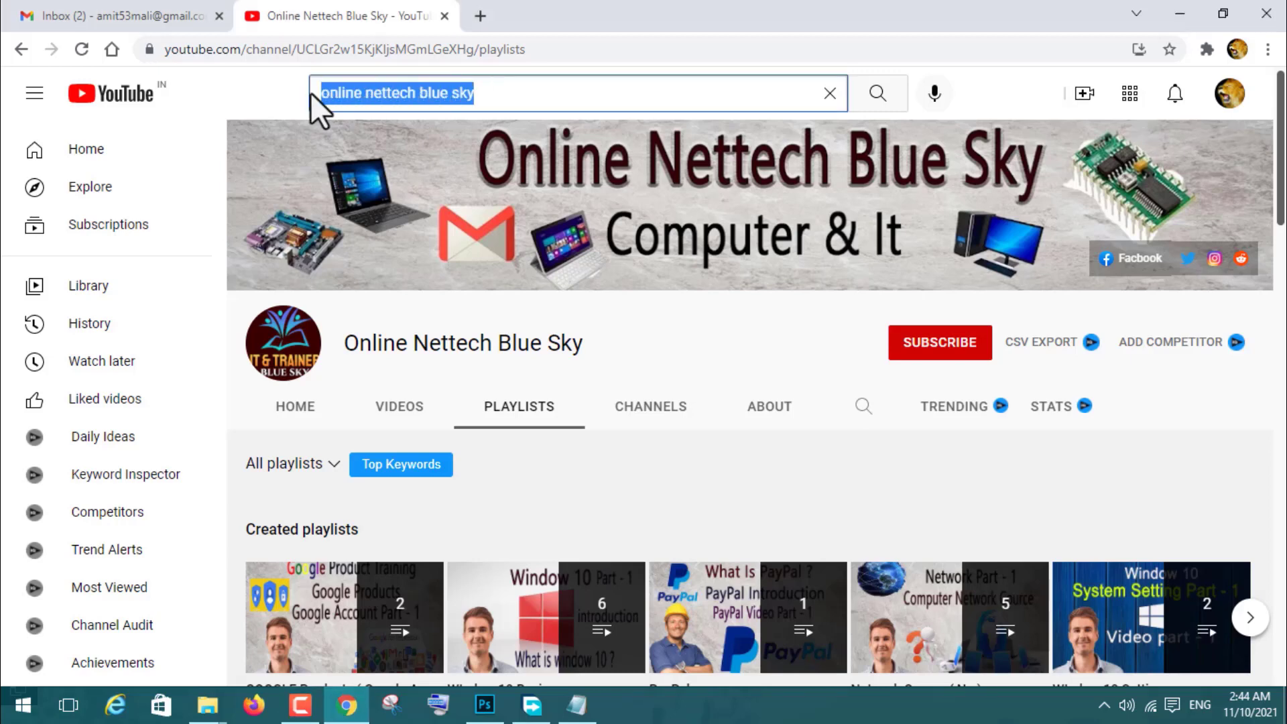
pyautogui.click(376, 94)
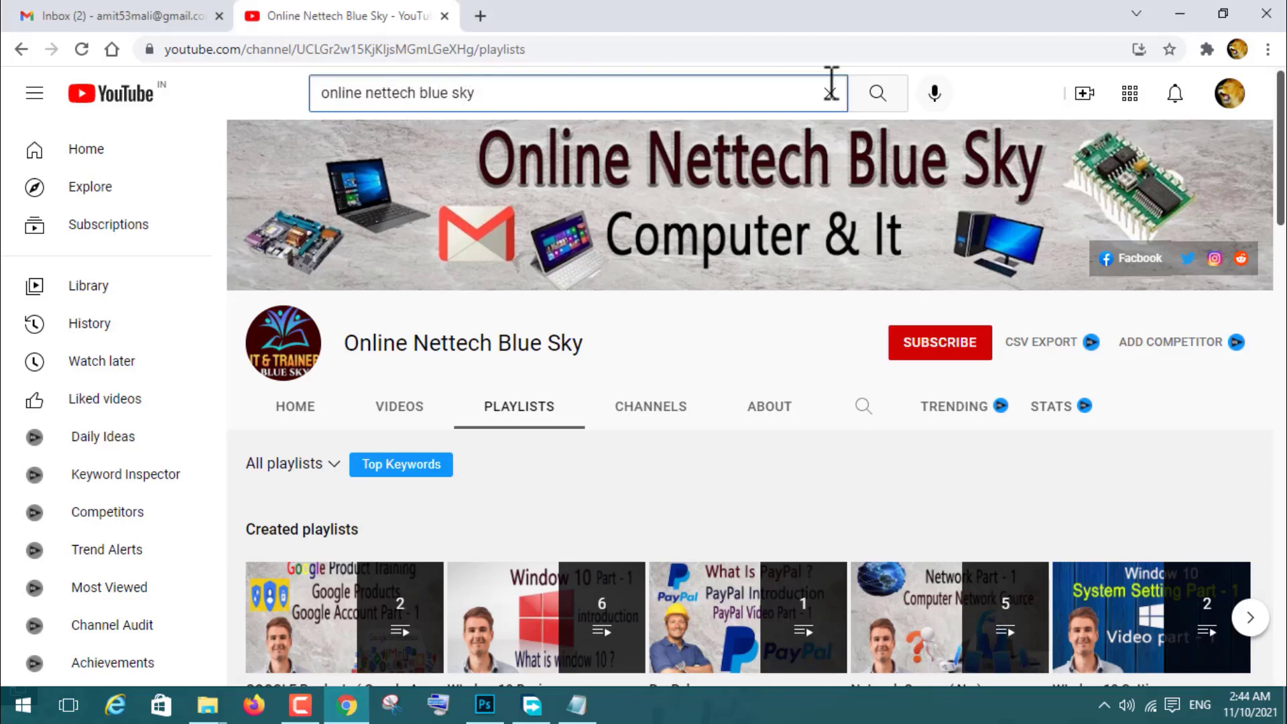
pyautogui.click(878, 96)
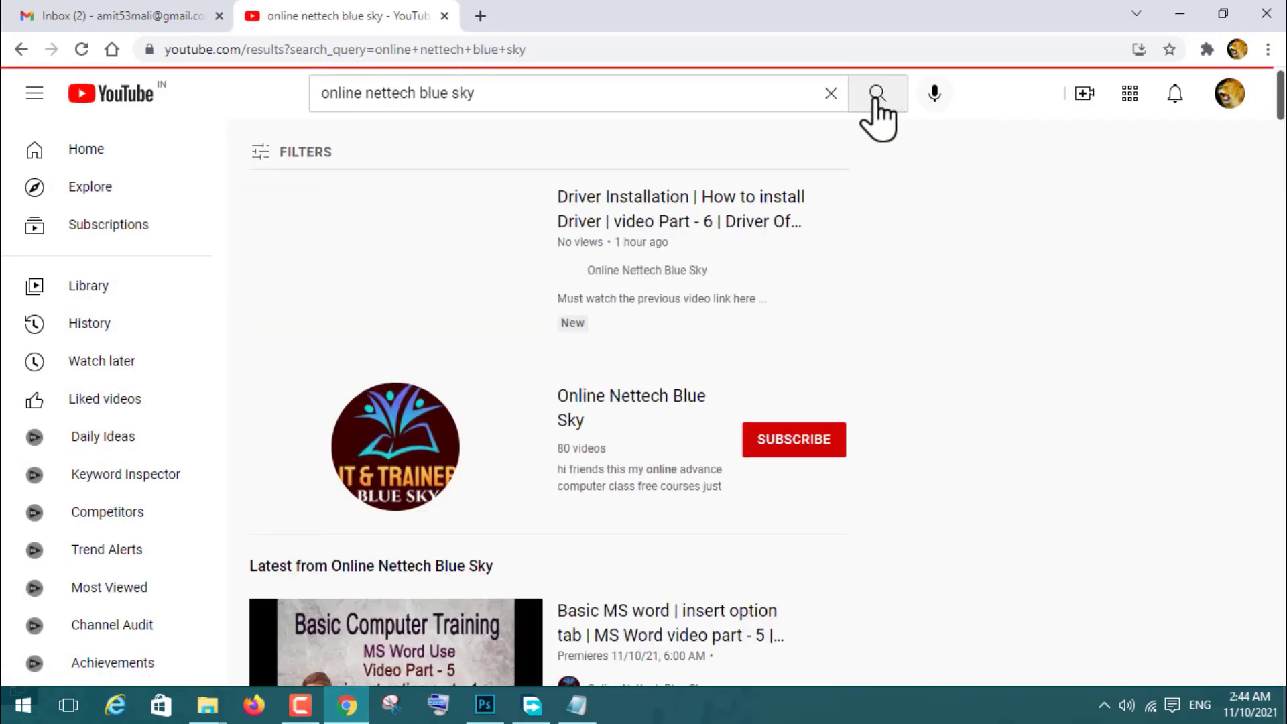
pyautogui.click(418, 423)
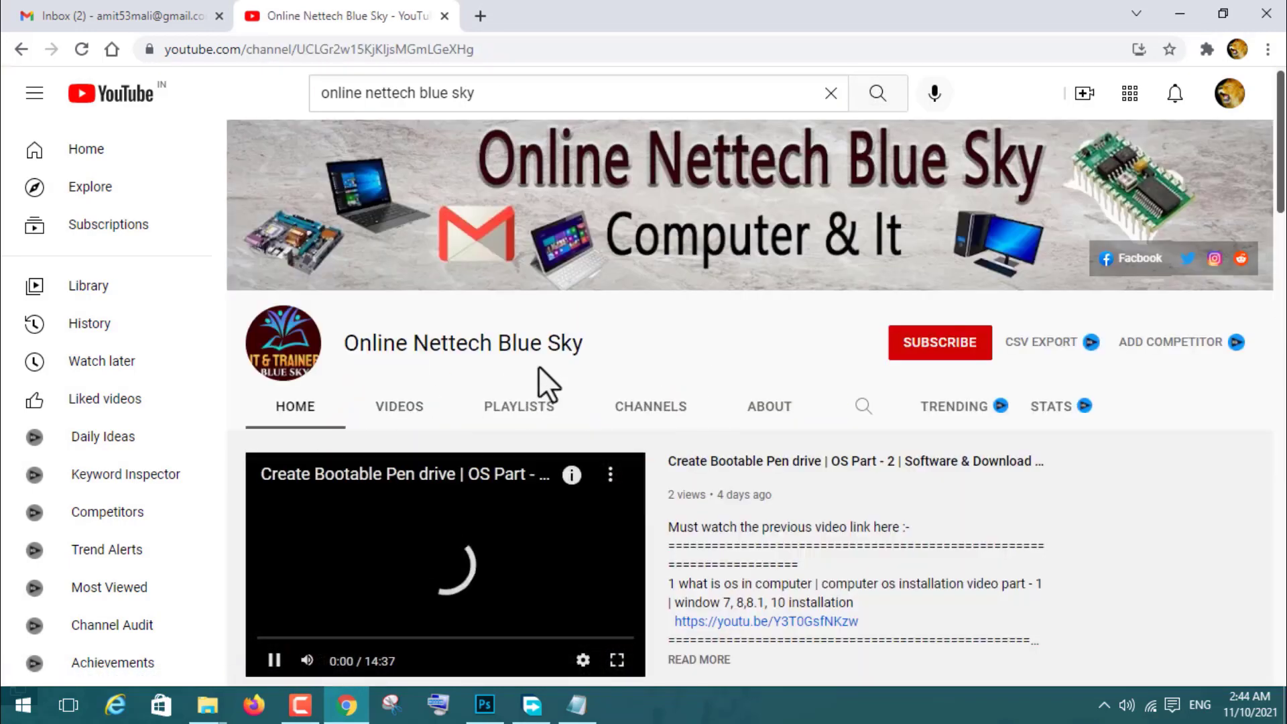
pyautogui.click(274, 660)
pyautogui.scroll(-1, 527, 503)
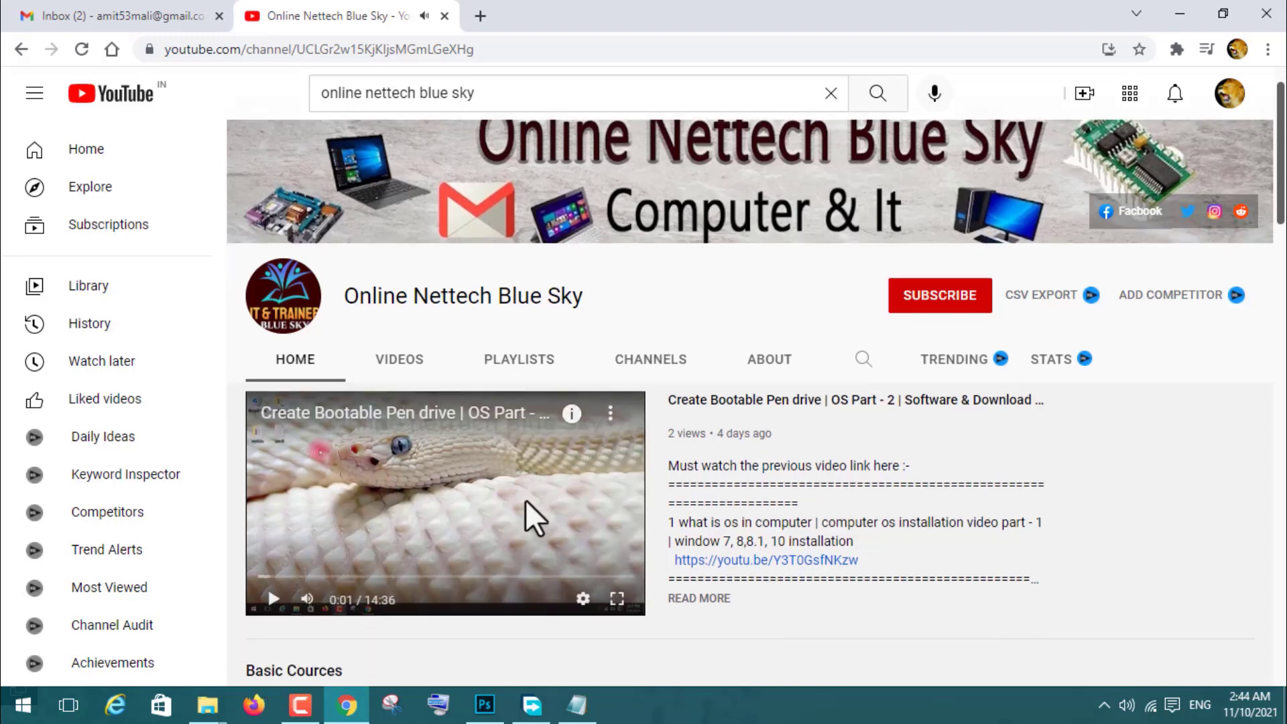
pyautogui.scroll(1, 440, 253)
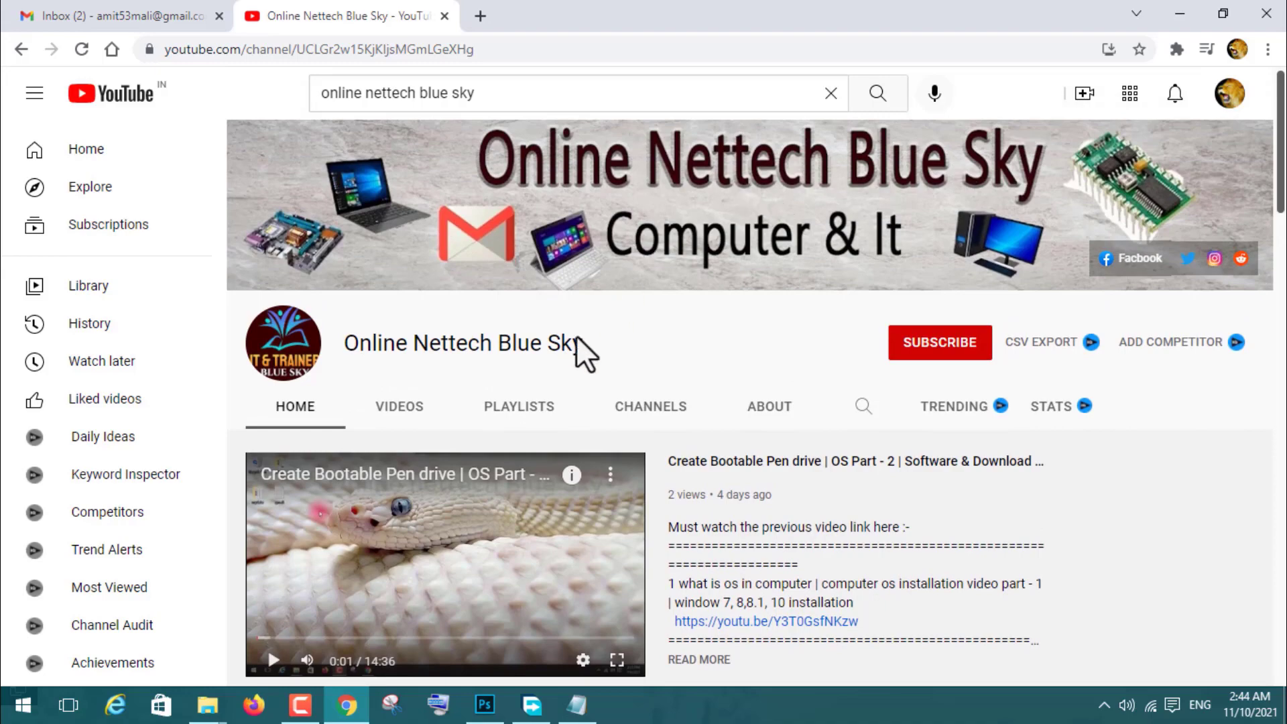
pyautogui.scroll(-4, 597, 373)
pyautogui.scroll(4, 606, 373)
pyautogui.click(535, 410)
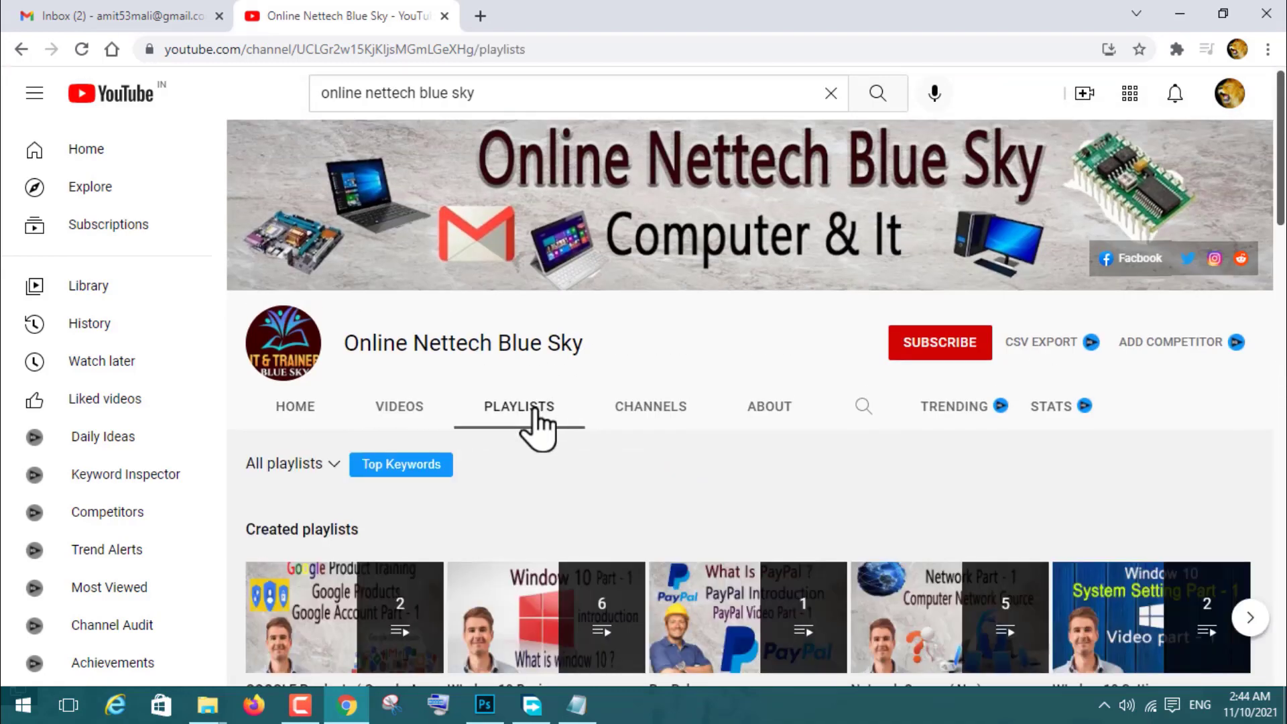
pyautogui.scroll(-4, 534, 425)
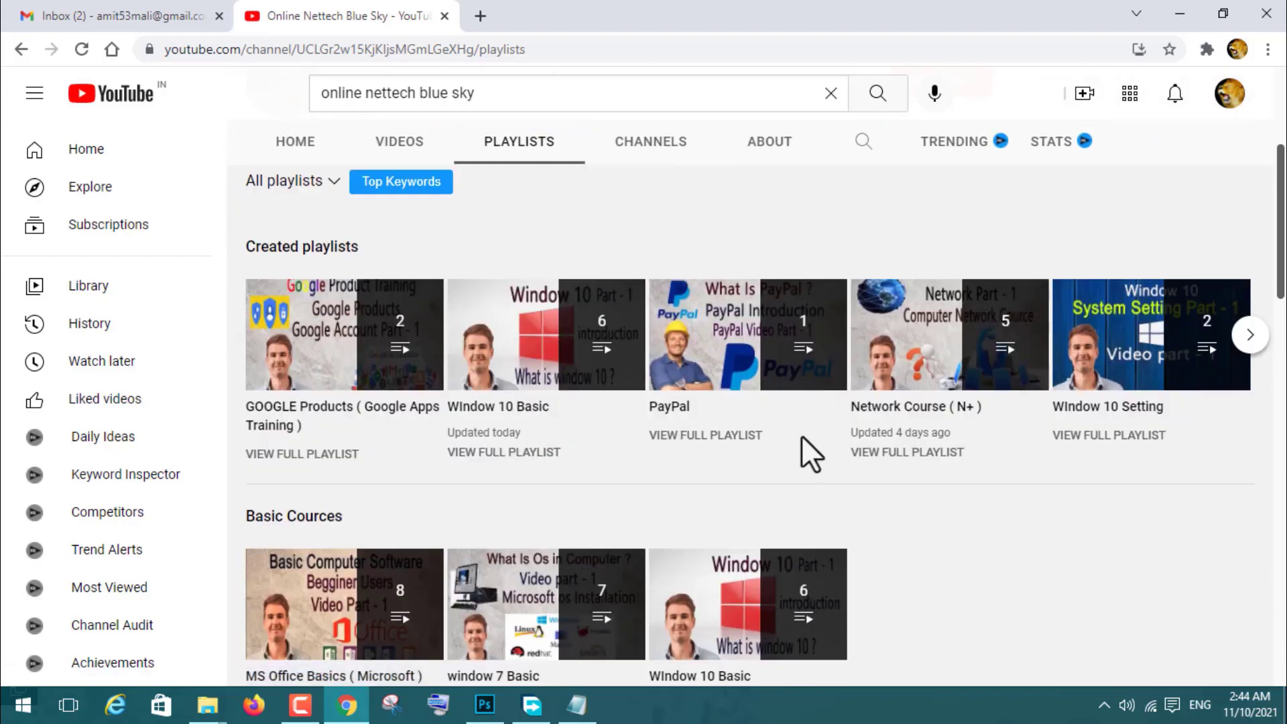
pyautogui.scroll(-10, 755, 434)
pyautogui.scroll(-12, 730, 410)
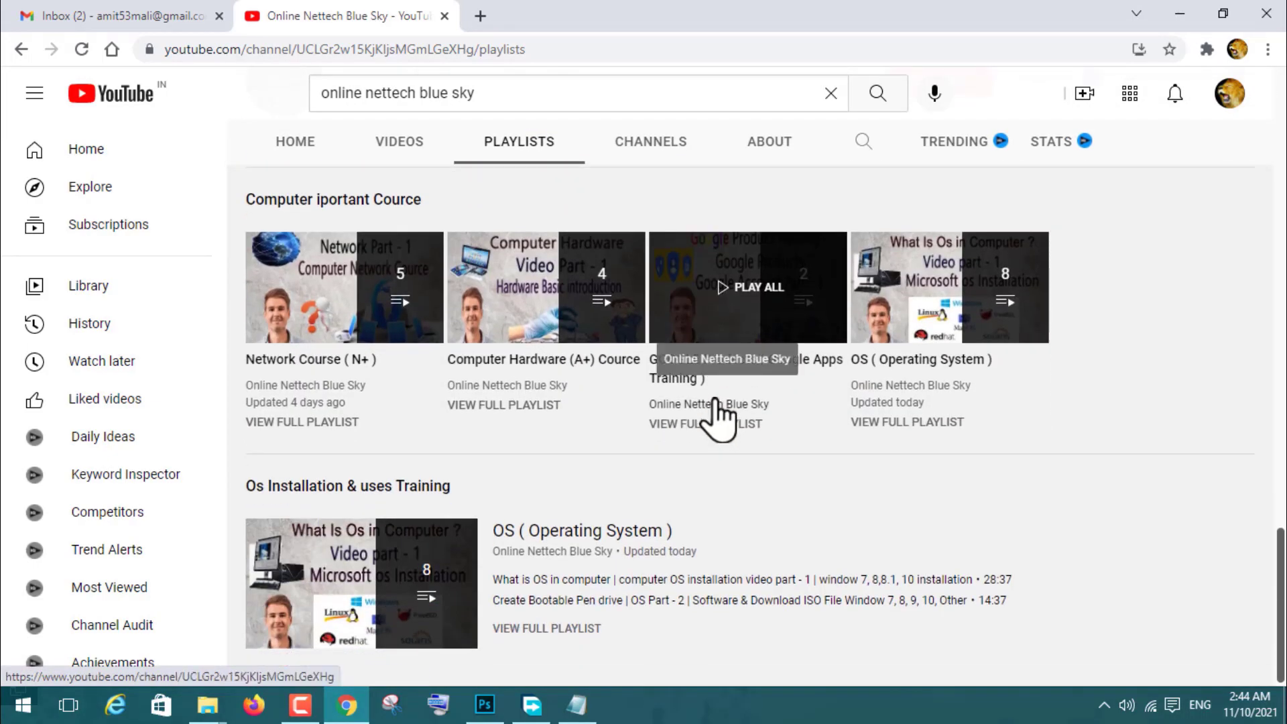
pyautogui.scroll(1, 714, 416)
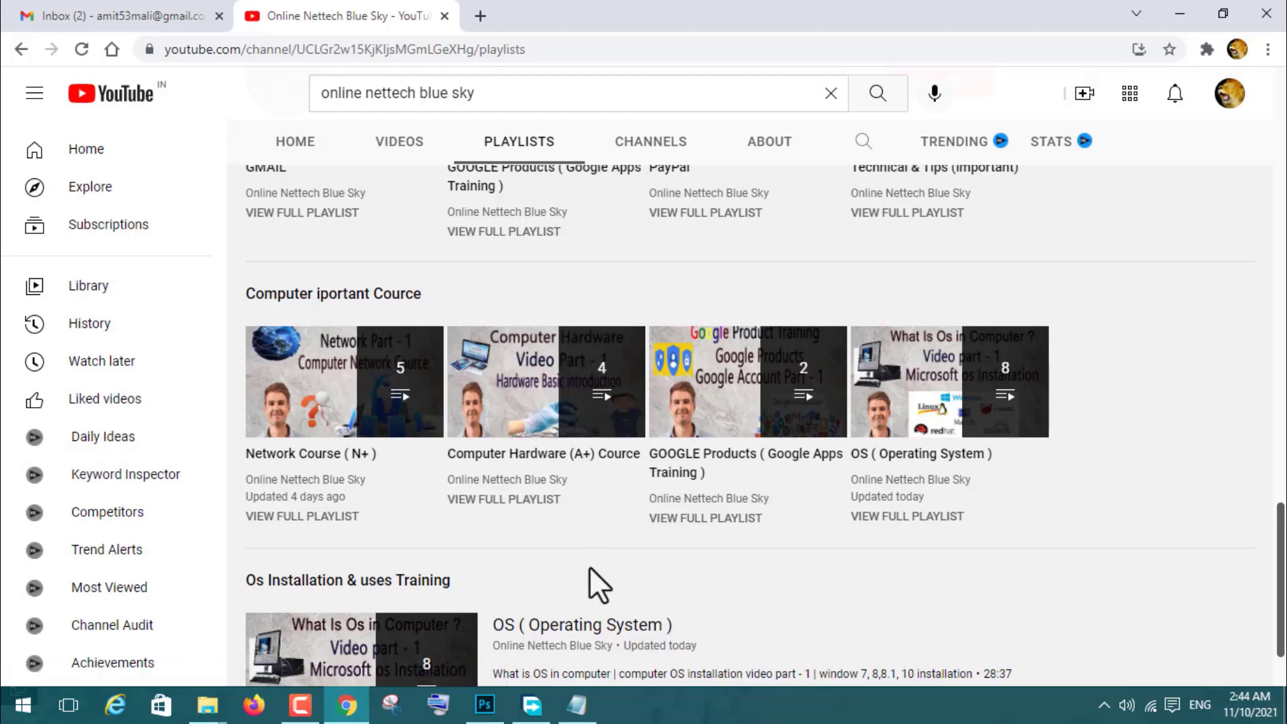
pyautogui.scroll(5, 588, 568)
pyautogui.scroll(3, 588, 583)
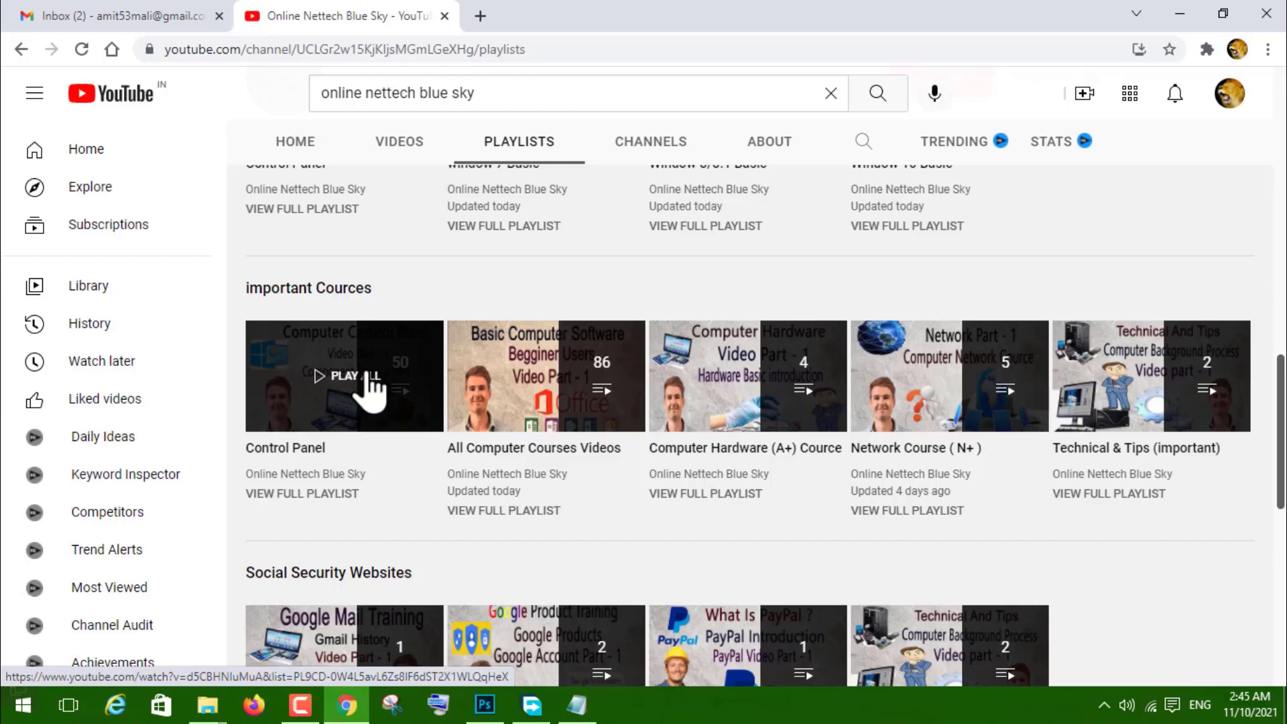
pyautogui.click(339, 382)
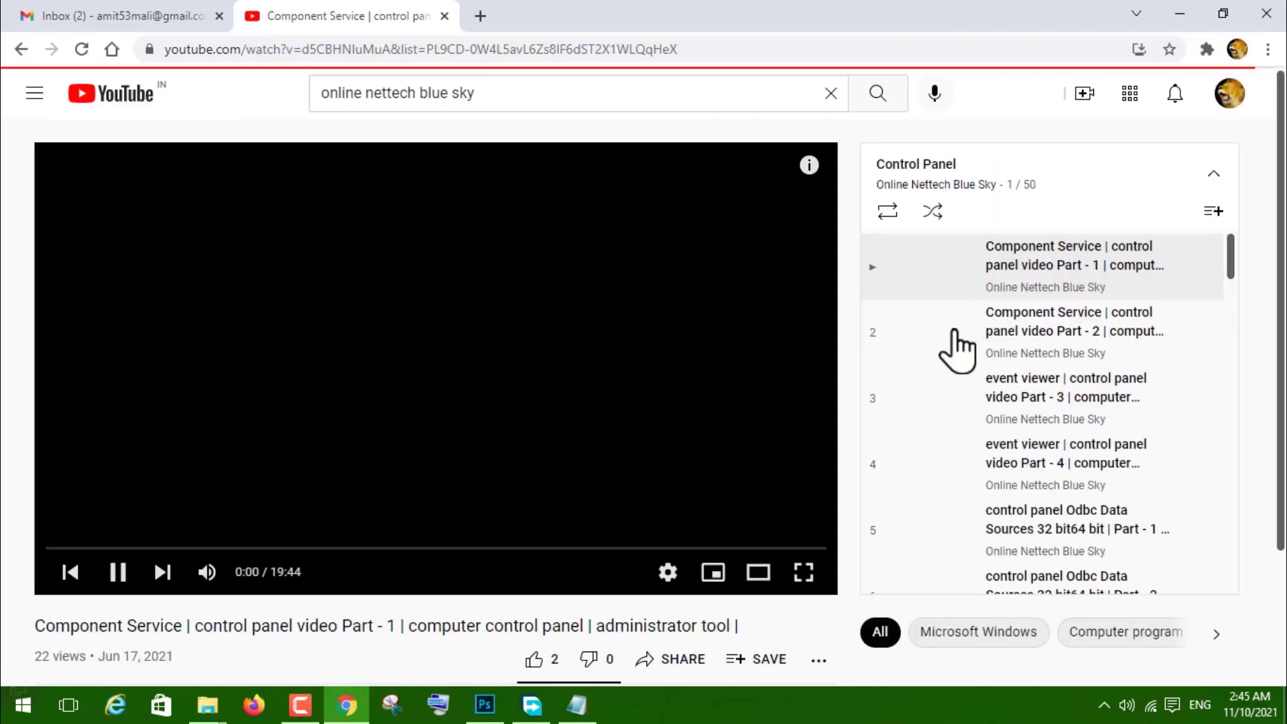
pyautogui.click(111, 574)
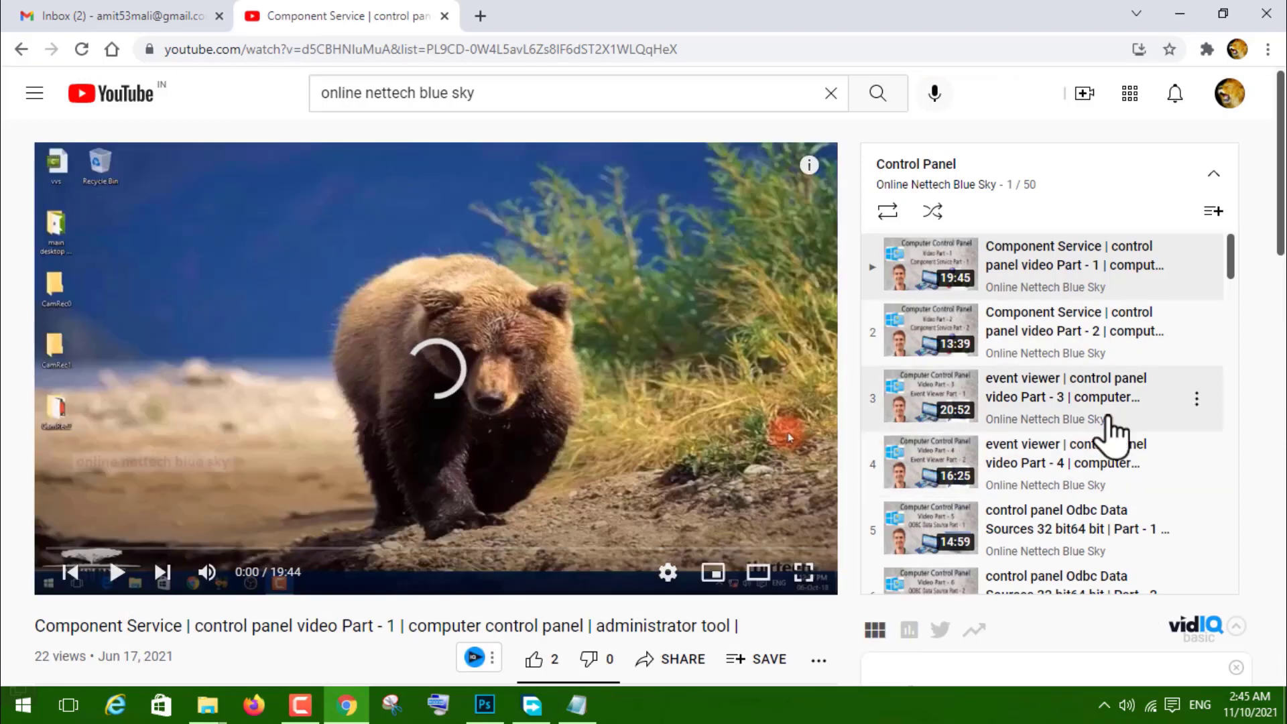
pyautogui.scroll(-20, 986, 374)
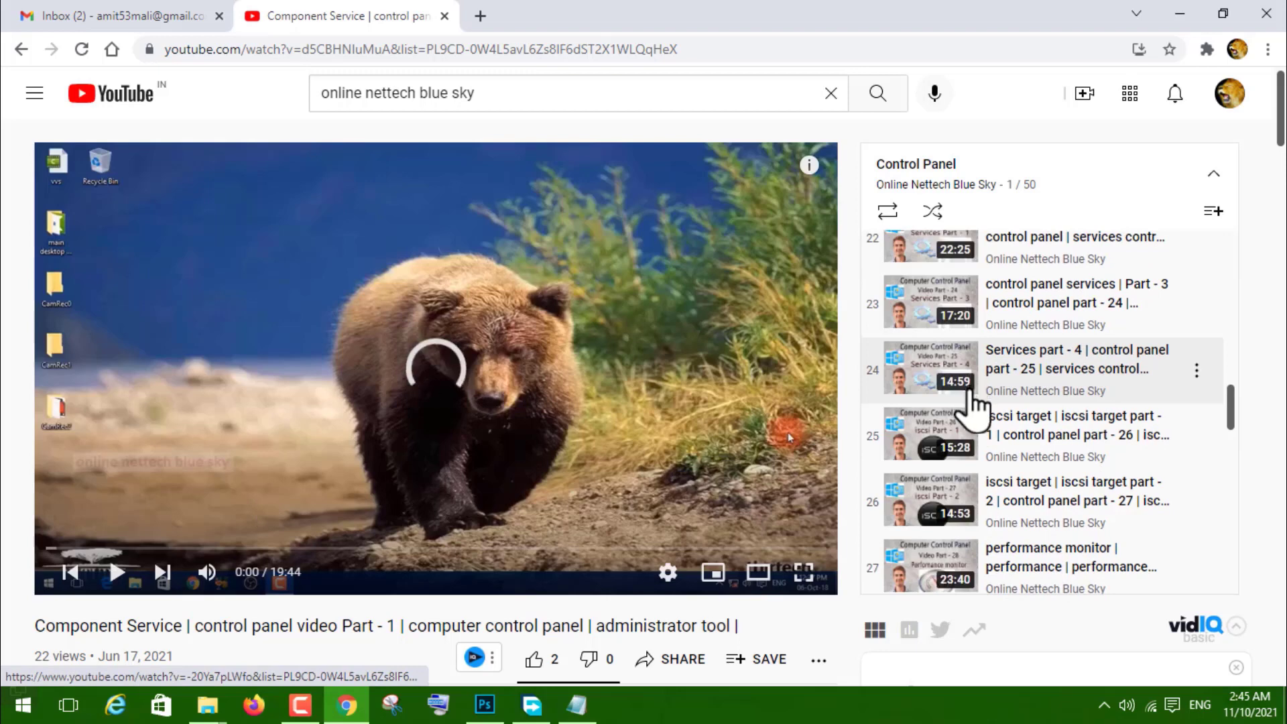
pyautogui.scroll(-15, 972, 408)
pyautogui.scroll(-8, 973, 409)
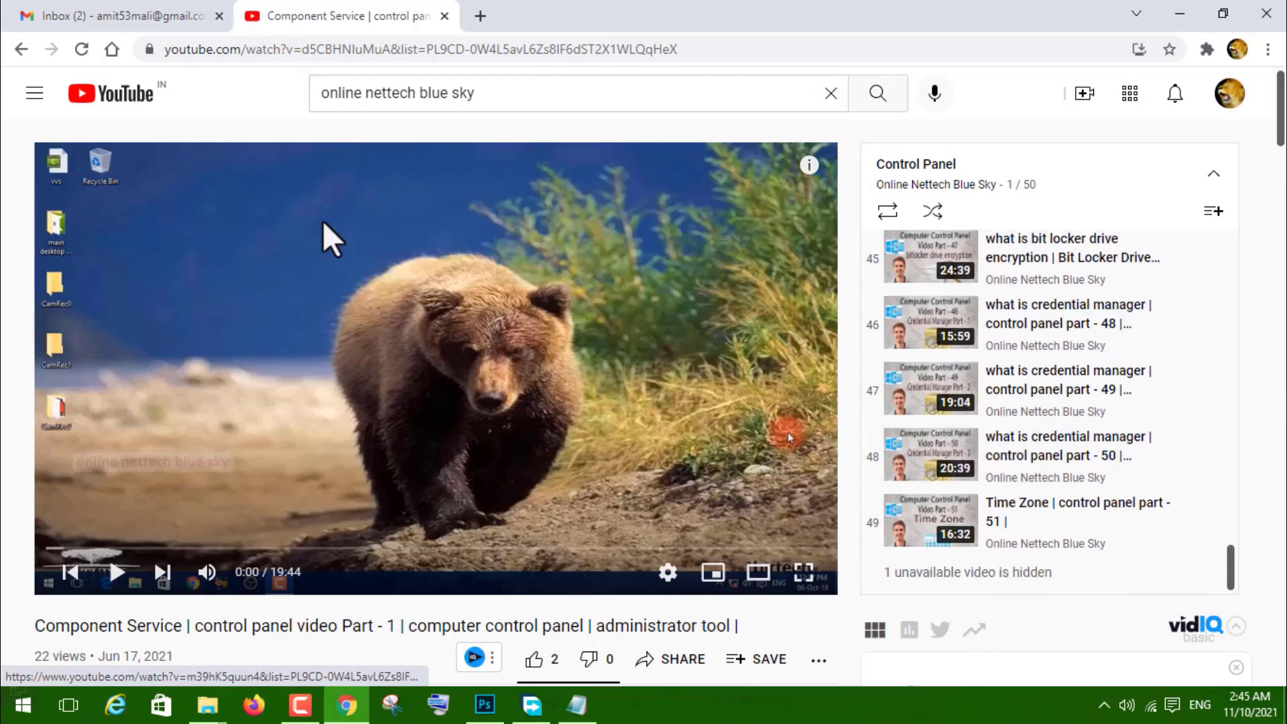
pyautogui.click(21, 50)
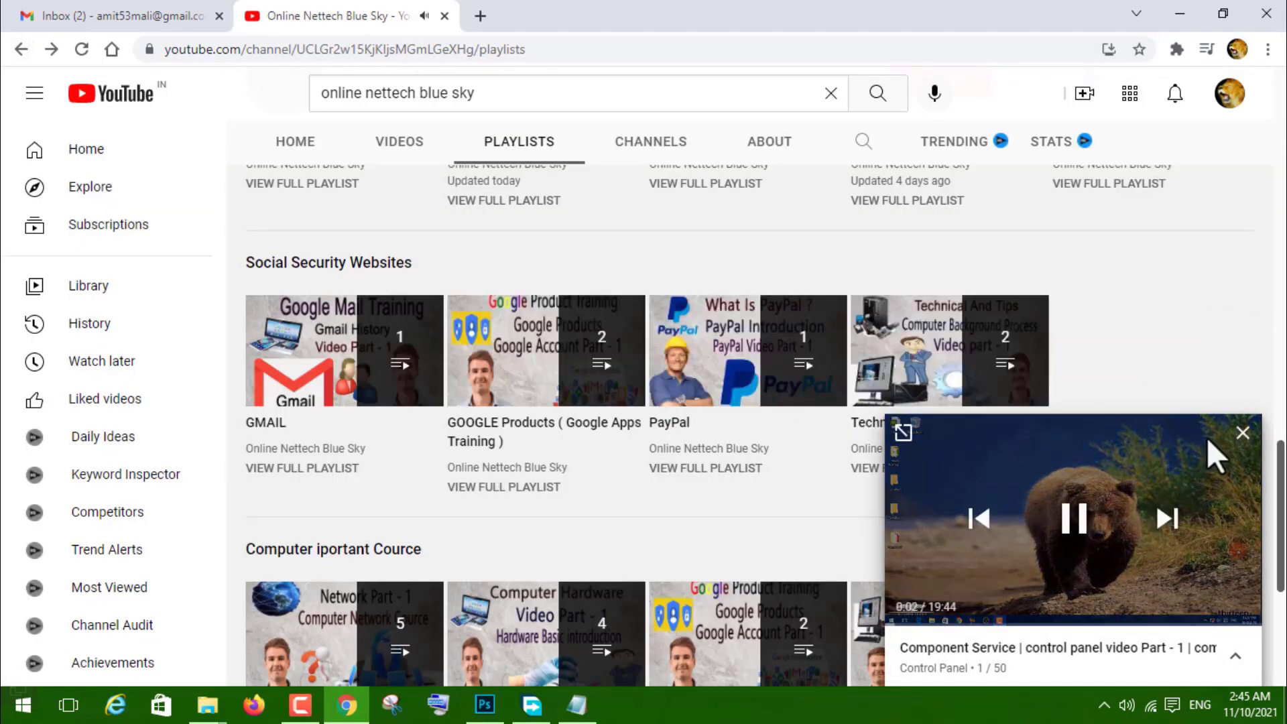
pyautogui.click(1243, 434)
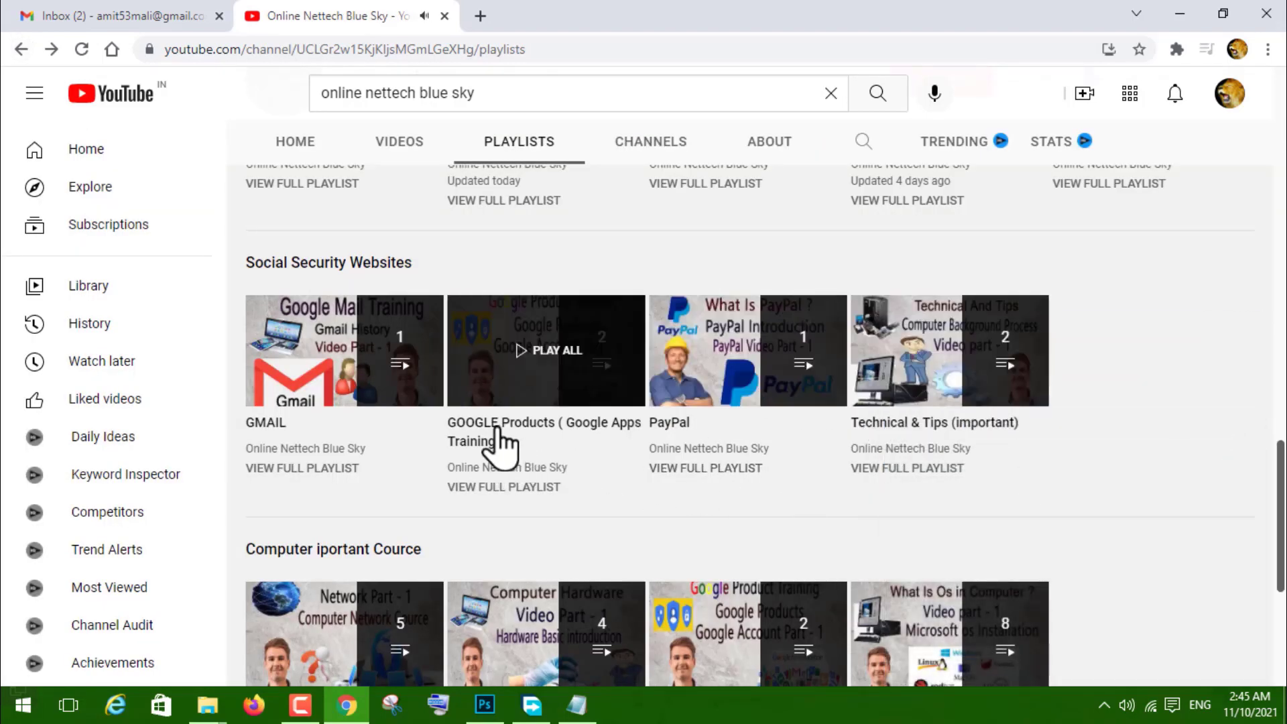
pyautogui.scroll(-5, 919, 513)
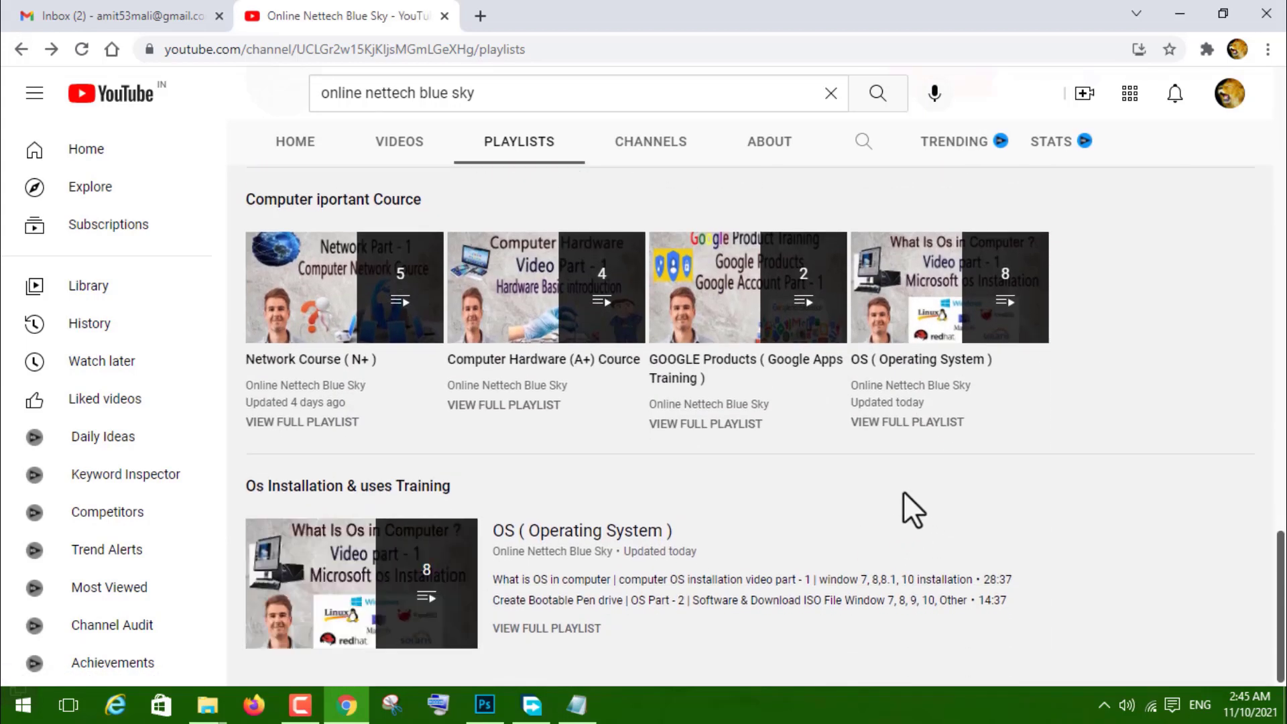
pyautogui.scroll(7, 871, 482)
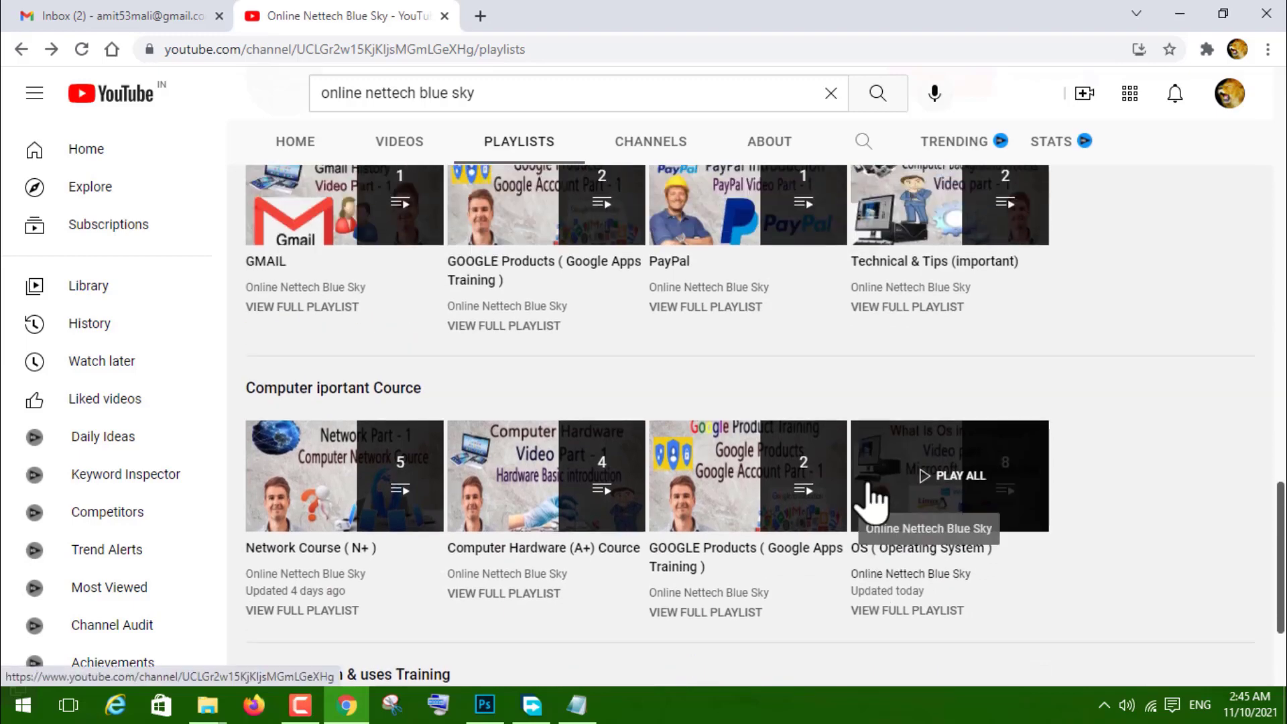
pyautogui.scroll(3, 872, 500)
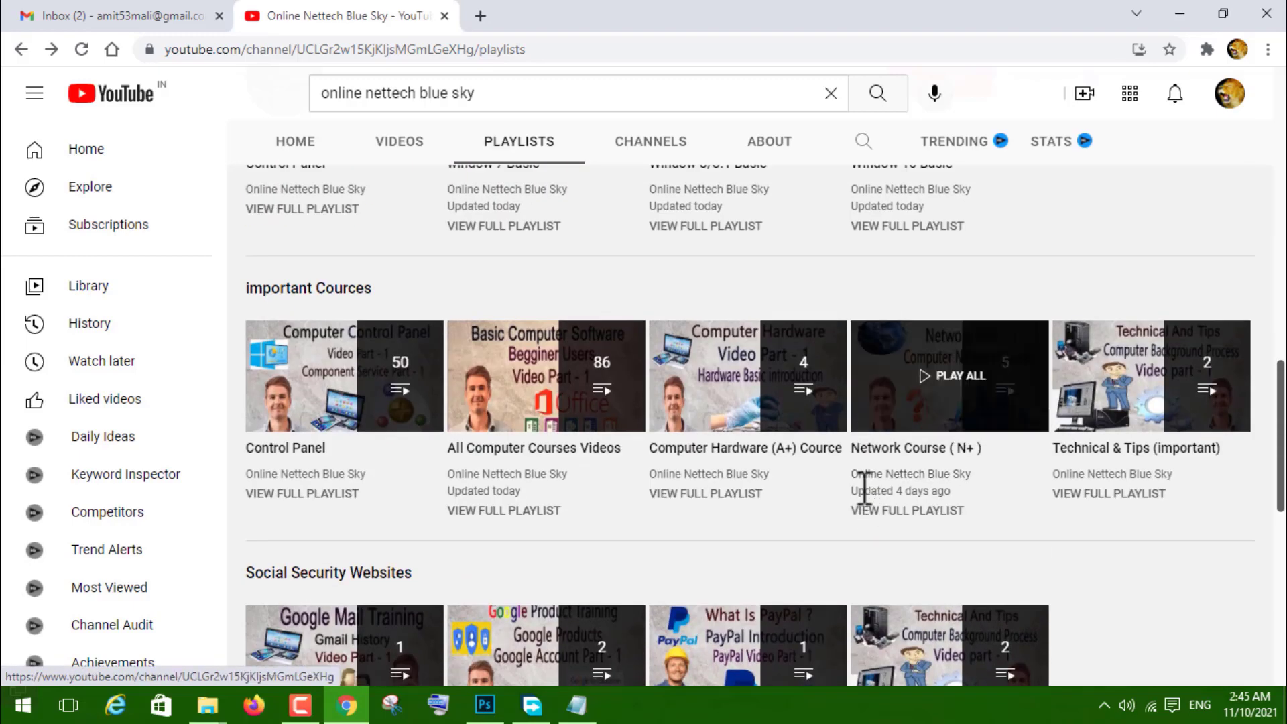
pyautogui.scroll(4, 938, 516)
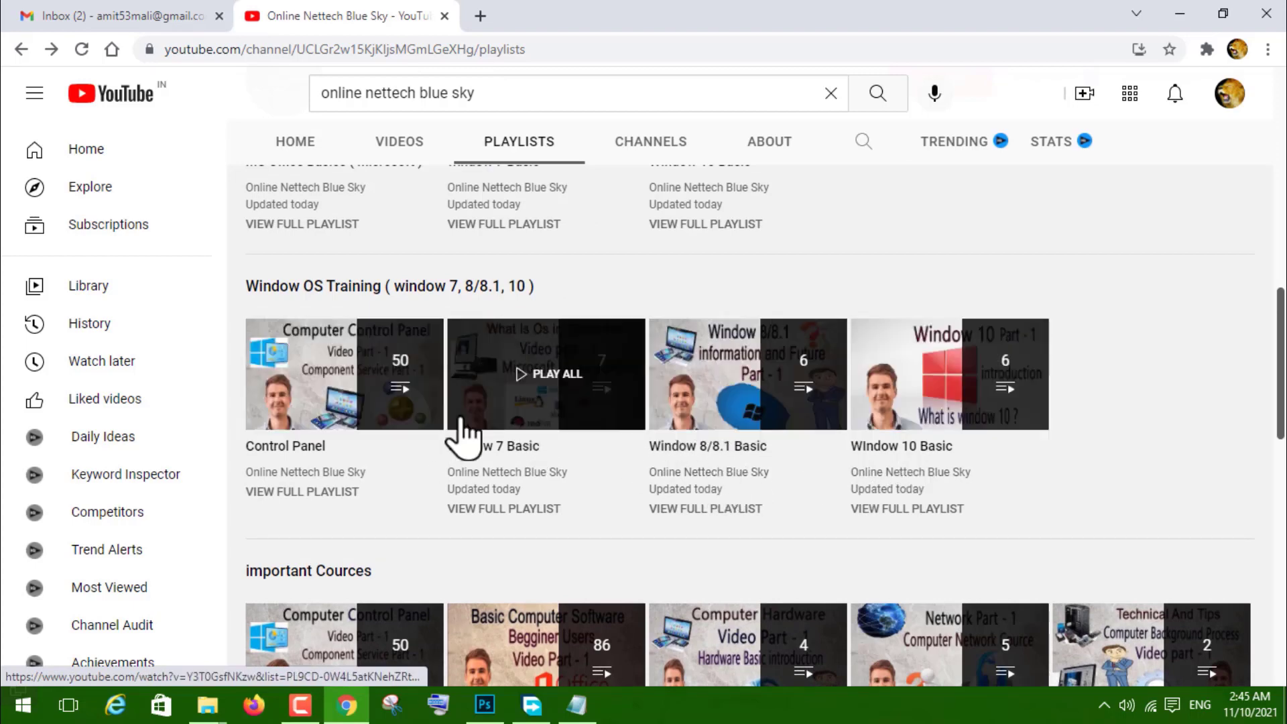
pyautogui.click(516, 388)
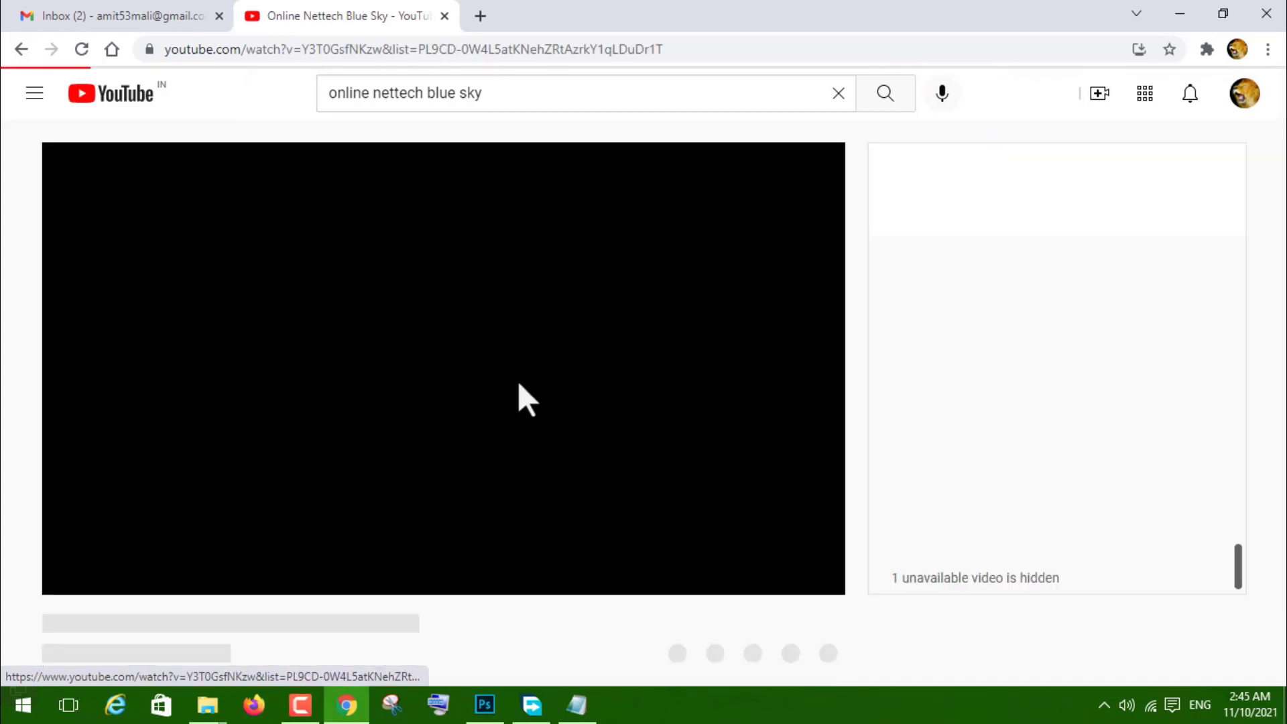
pyautogui.click(109, 575)
pyautogui.scroll(-1, 1080, 422)
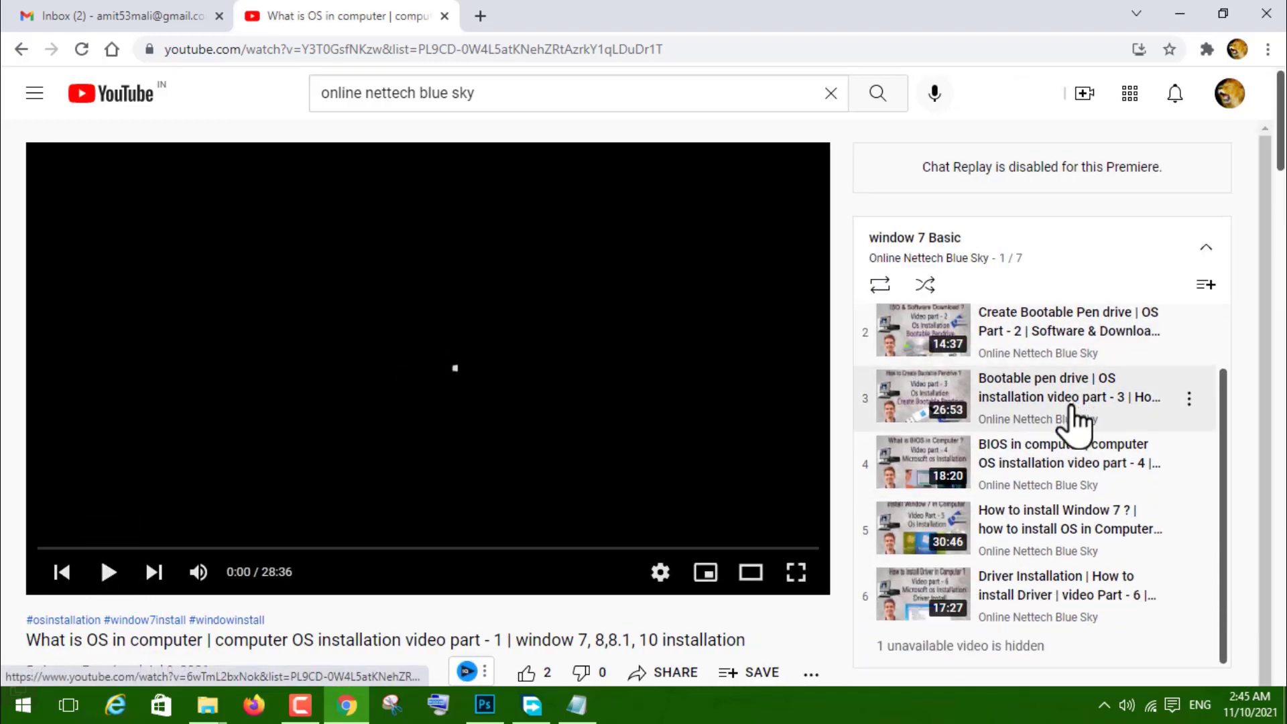
pyautogui.scroll(-1, 999, 389)
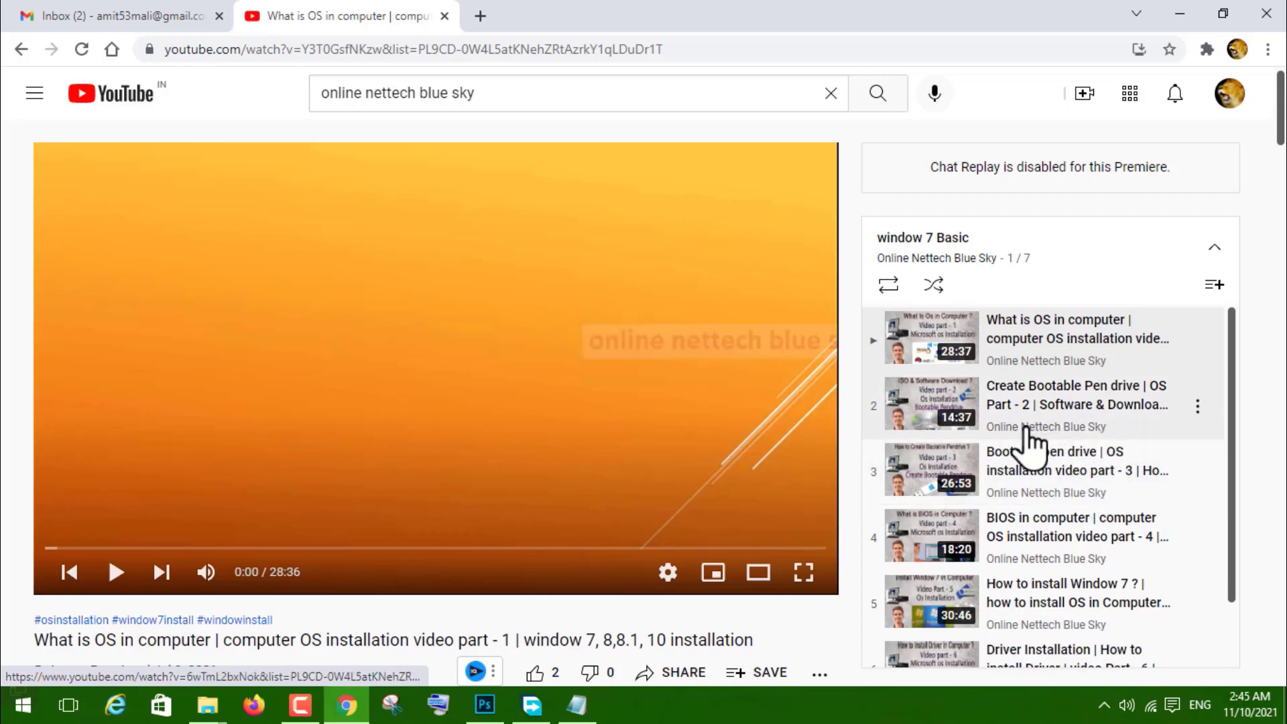
pyautogui.scroll(-1, 1095, 499)
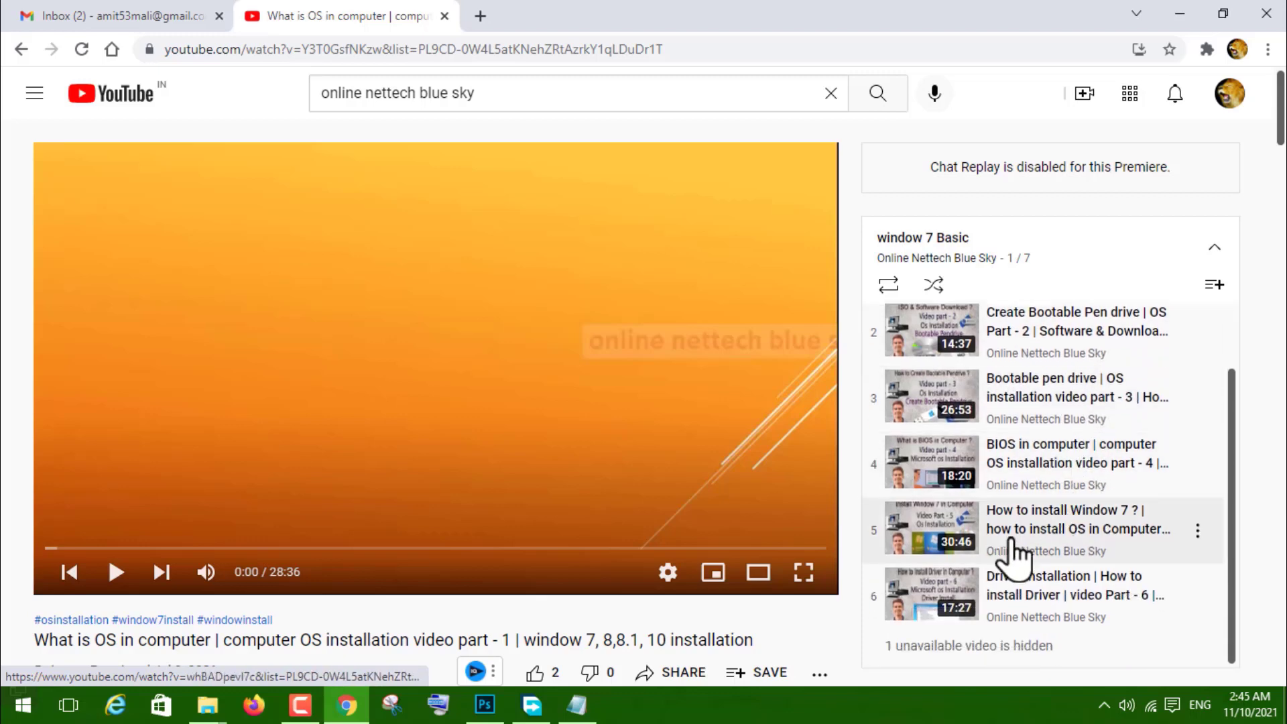
pyautogui.click(20, 51)
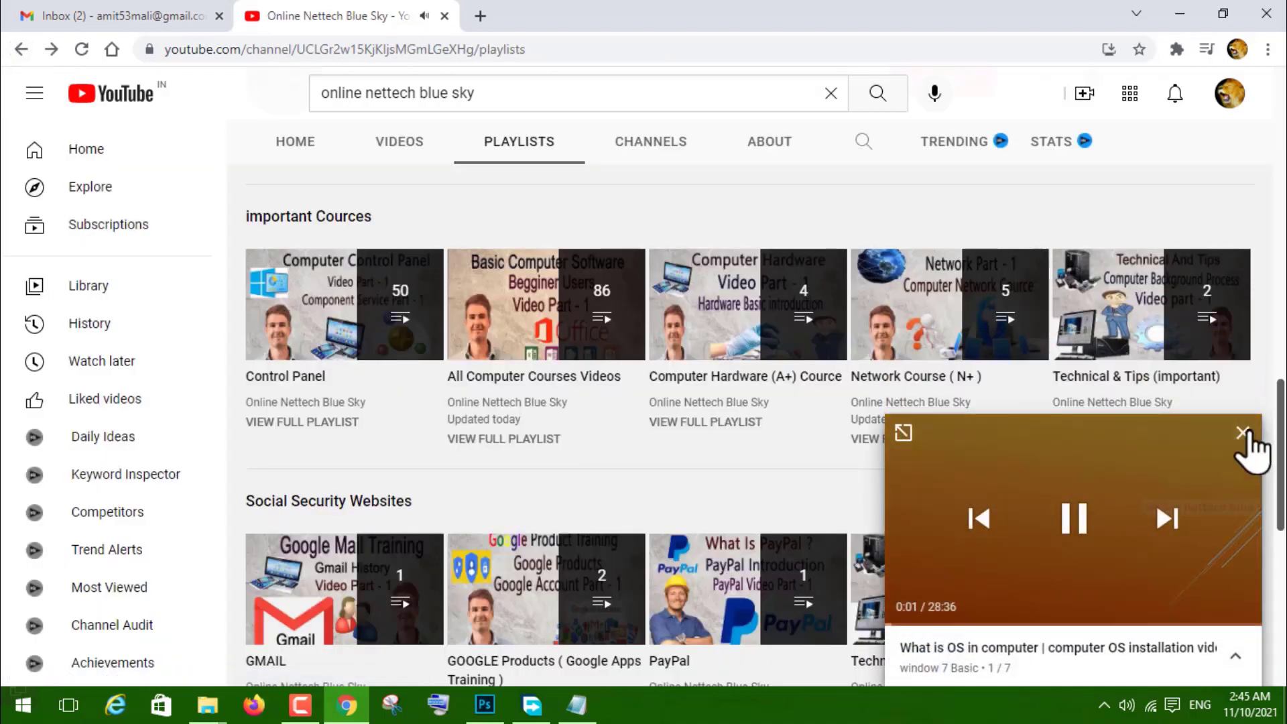
pyautogui.click(1243, 433)
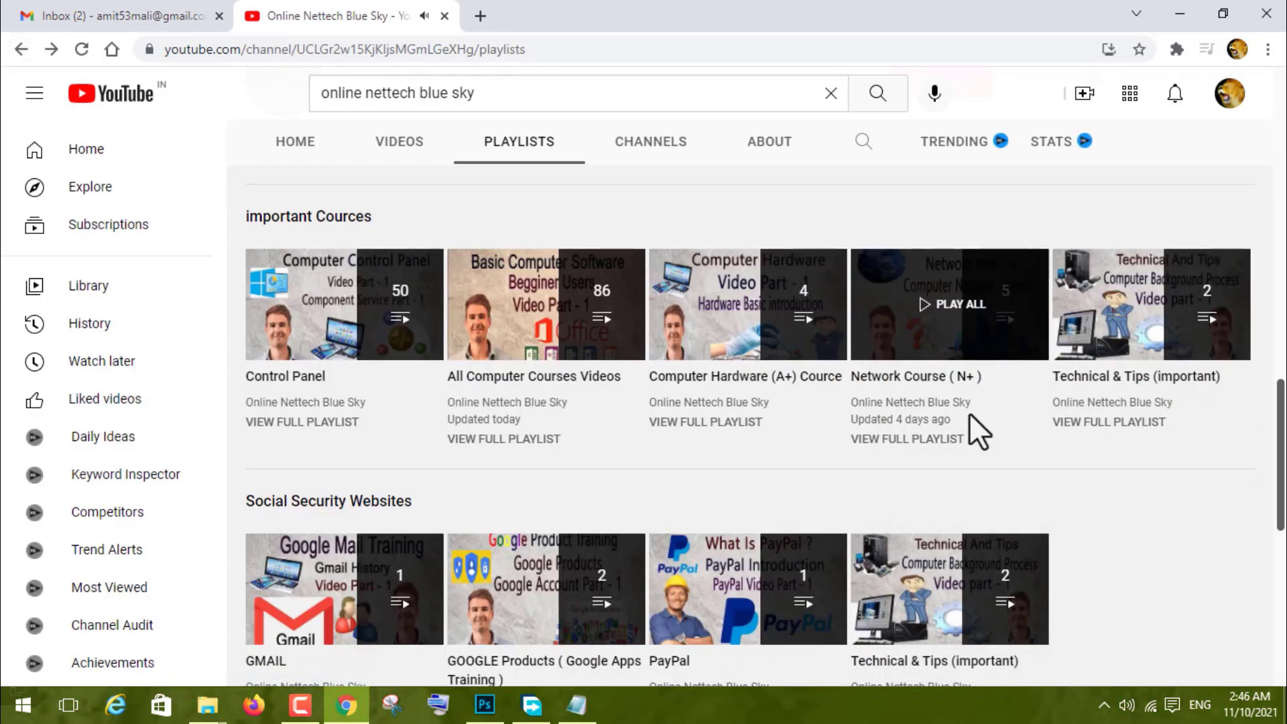
pyautogui.scroll(-3, 863, 498)
pyautogui.scroll(-5, 714, 518)
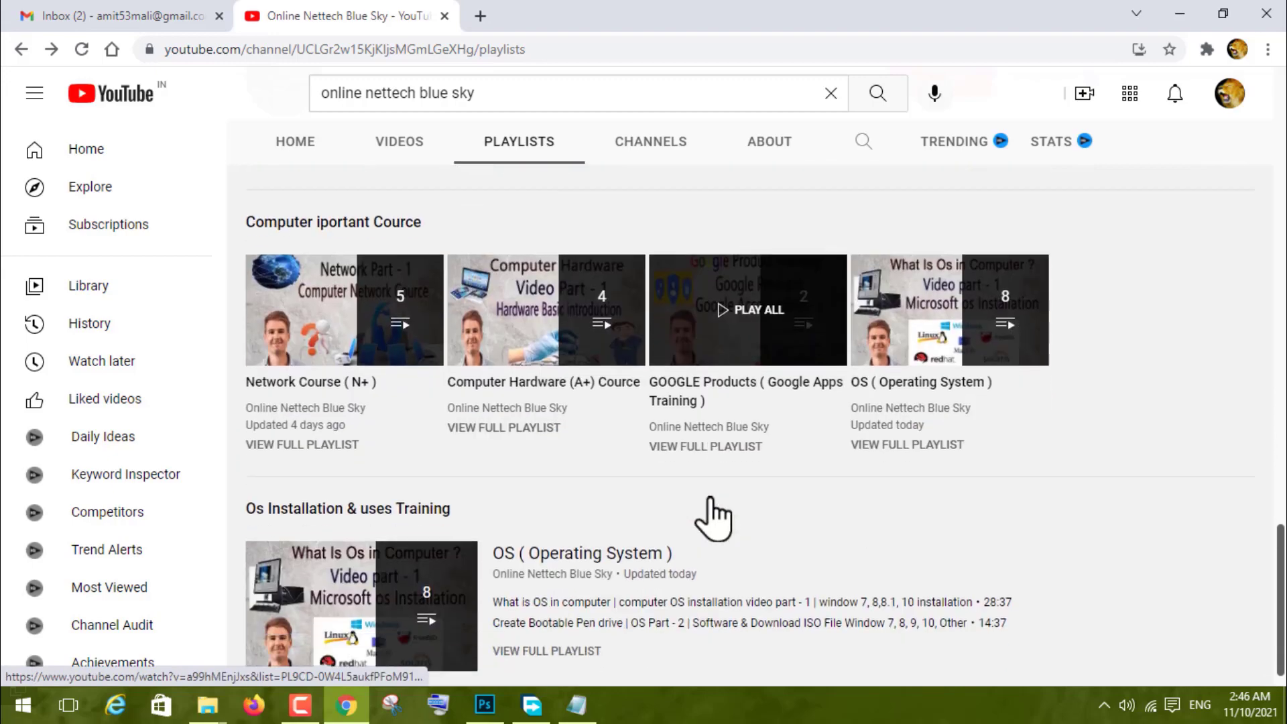
pyautogui.scroll(8, 713, 518)
pyautogui.scroll(4, 710, 512)
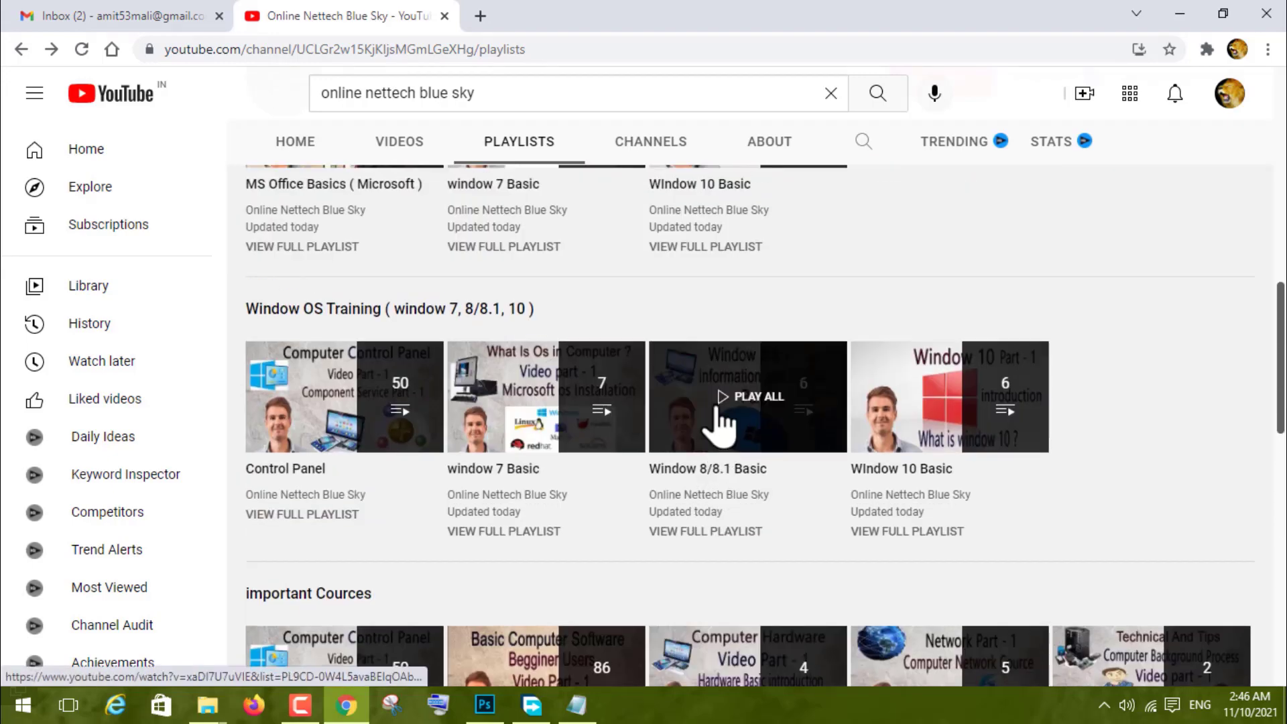
pyautogui.scroll(5, 773, 530)
pyautogui.scroll(6, 977, 520)
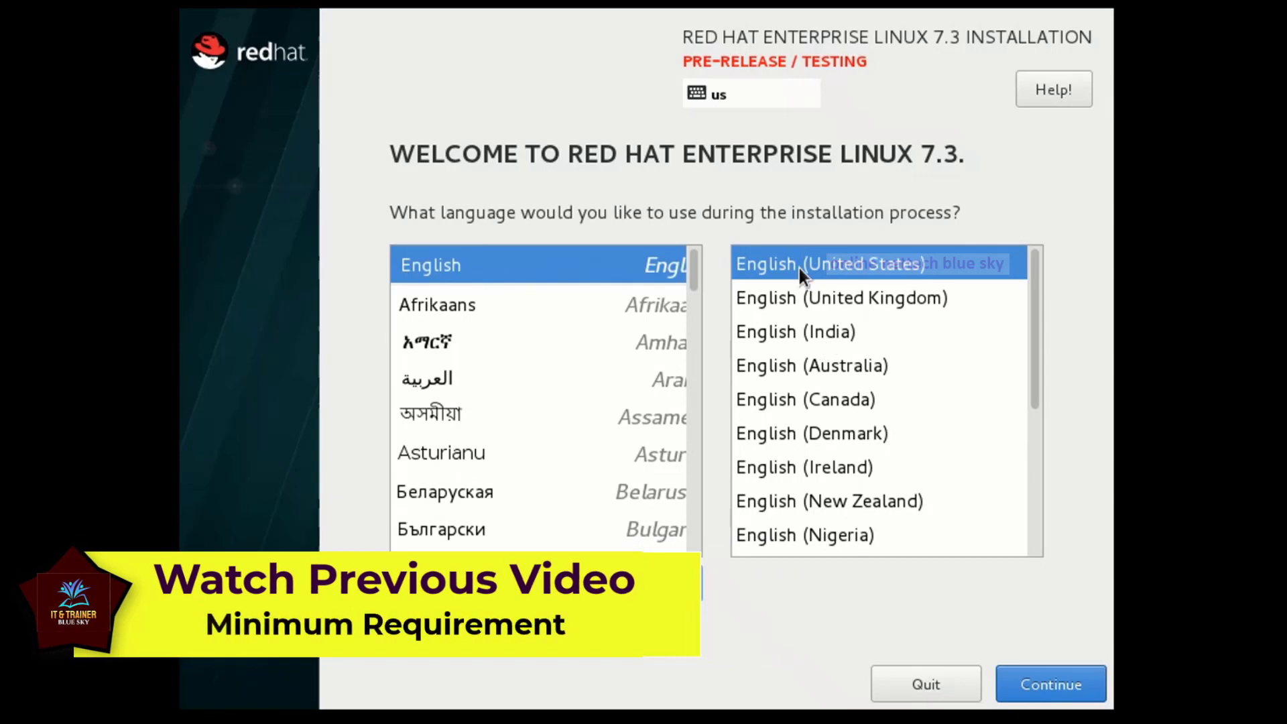
# Select English (India) as the installer language and continue.
pyautogui.click(787, 333)
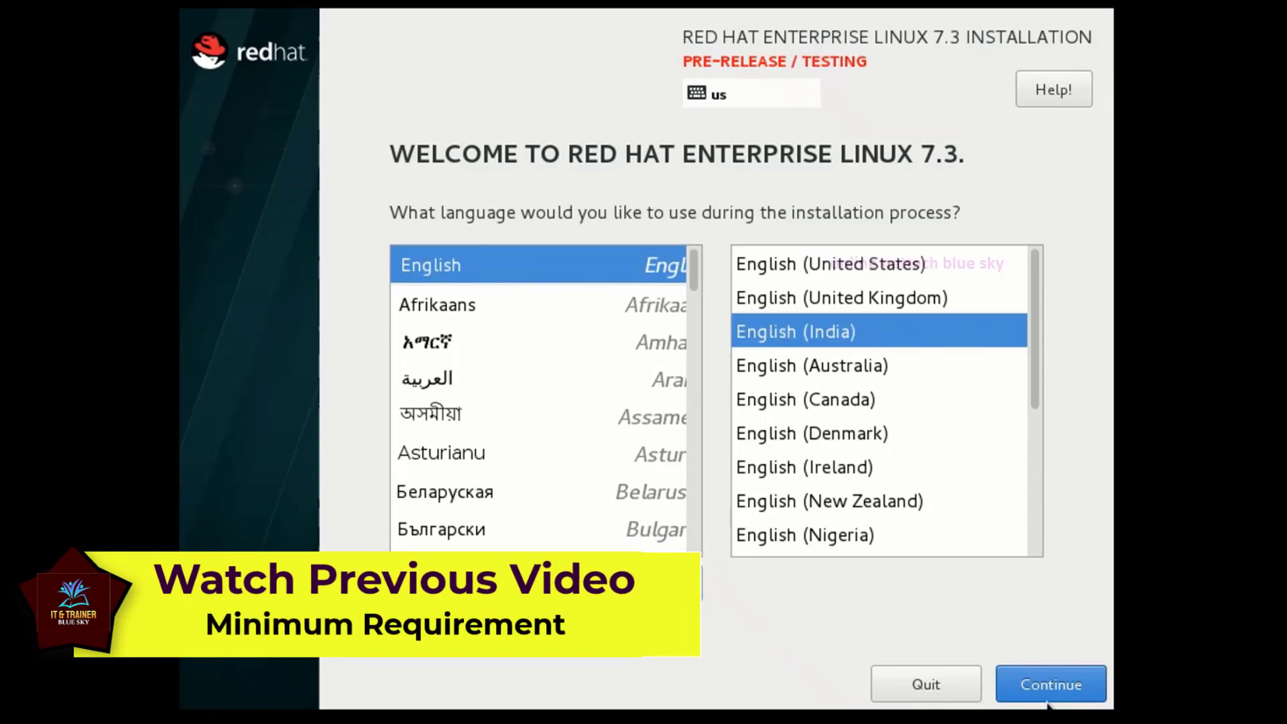
pyautogui.click(1051, 678)
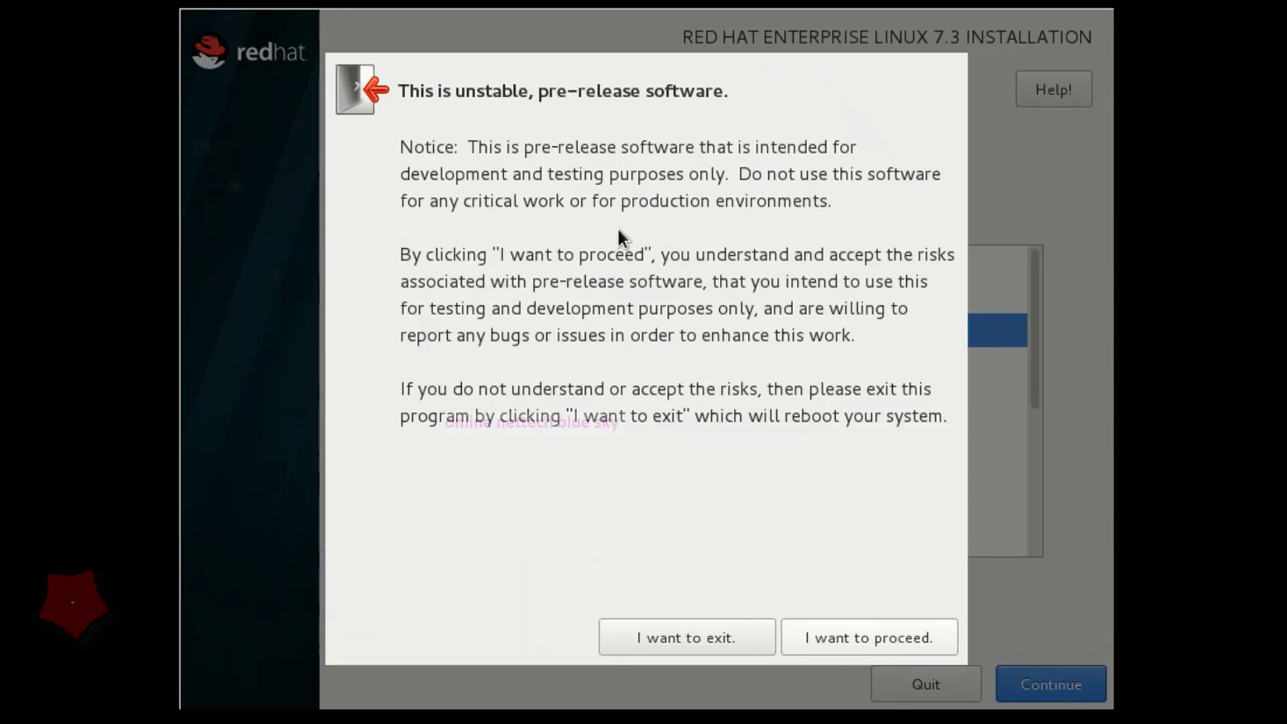
# Proceed past the pre-release warning and look over the Installation Summary.
pyautogui.press('Return')
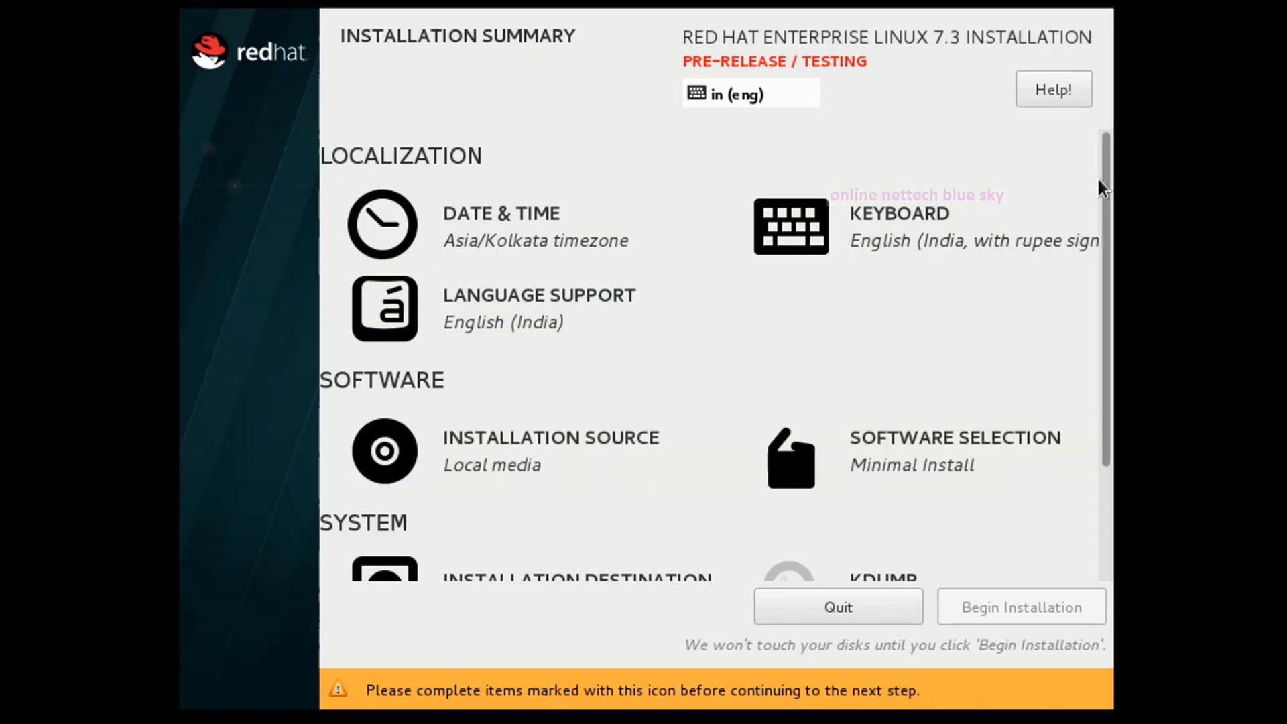
pyautogui.moveTo(1111, 185); pyautogui.dragTo(1112, 341)
pyautogui.scroll(5, 1113, 340)
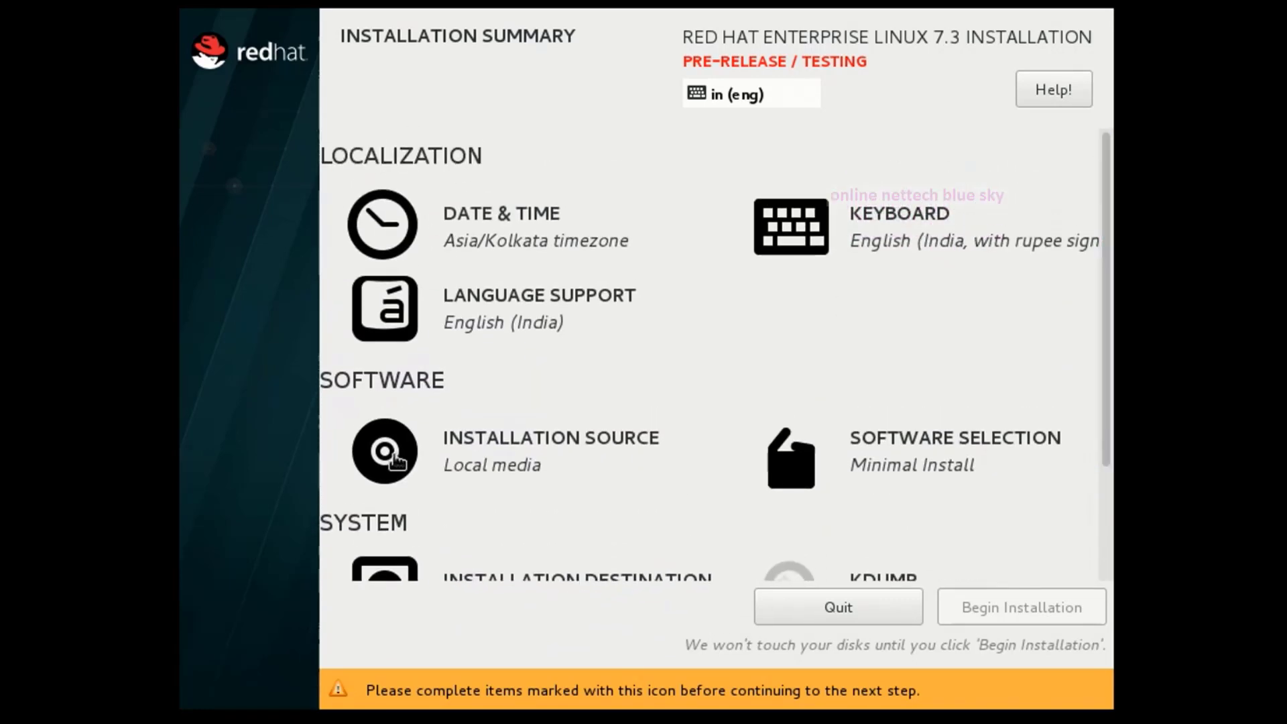
# Open Date & Time and pick Kolkata, India on the map.
pyautogui.click(537, 231)
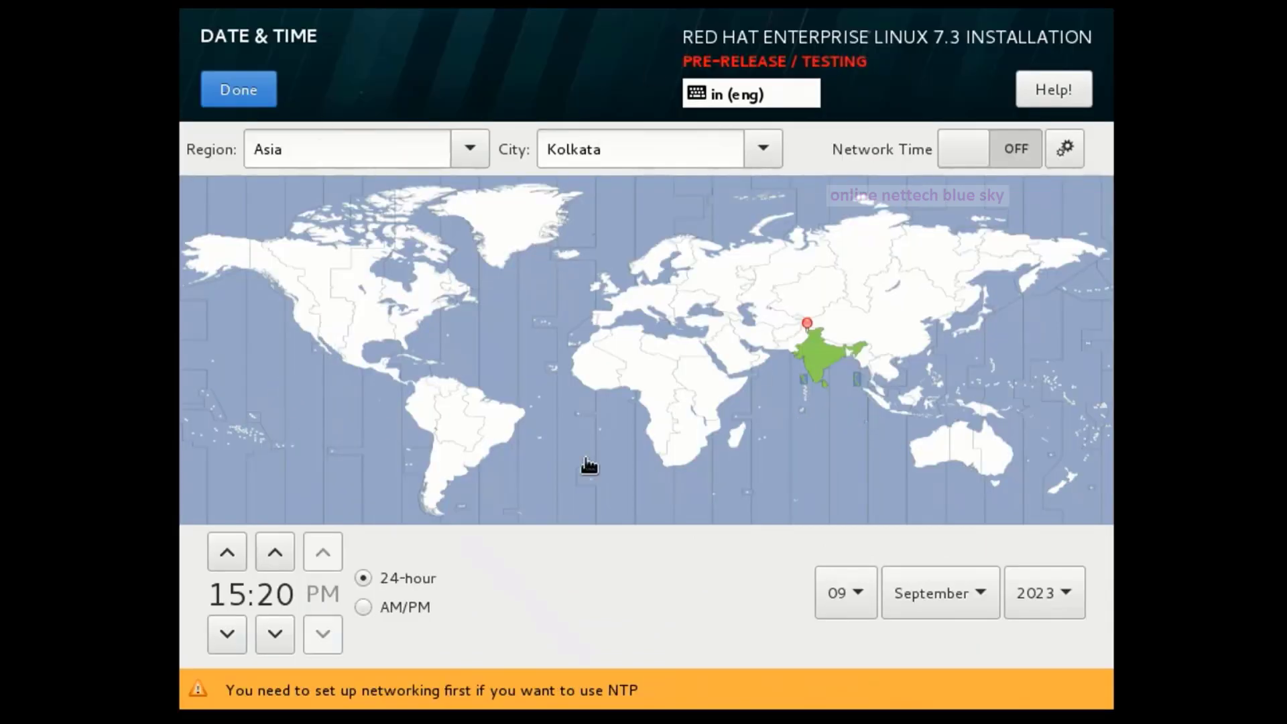
pyautogui.click(821, 360)
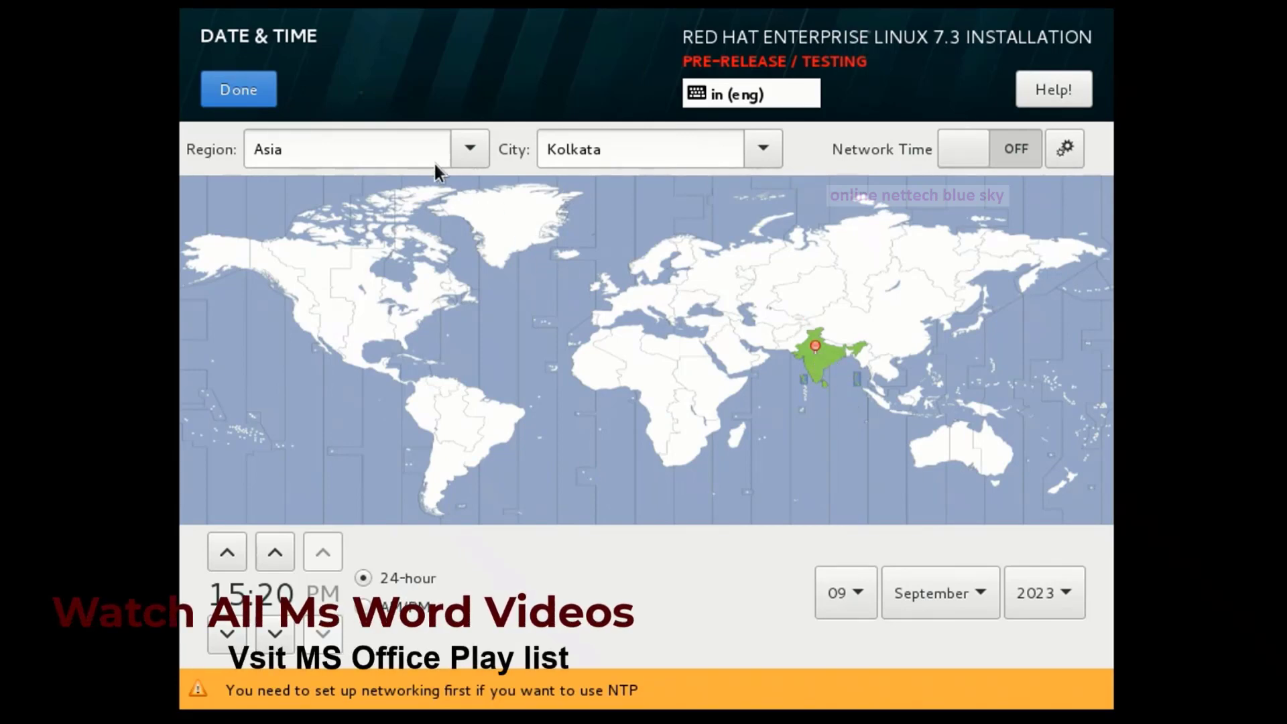
pyautogui.doubleClick(293, 152)
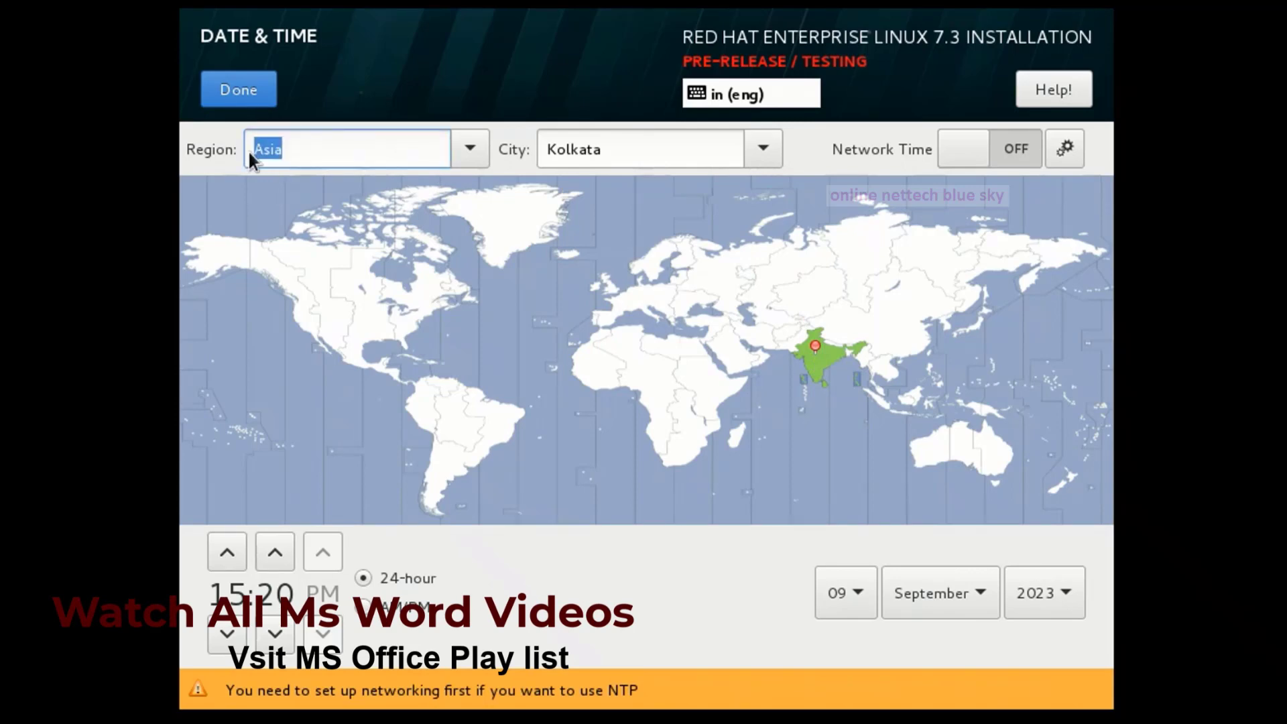
pyautogui.click(640, 157)
pyautogui.doubleClick(641, 157)
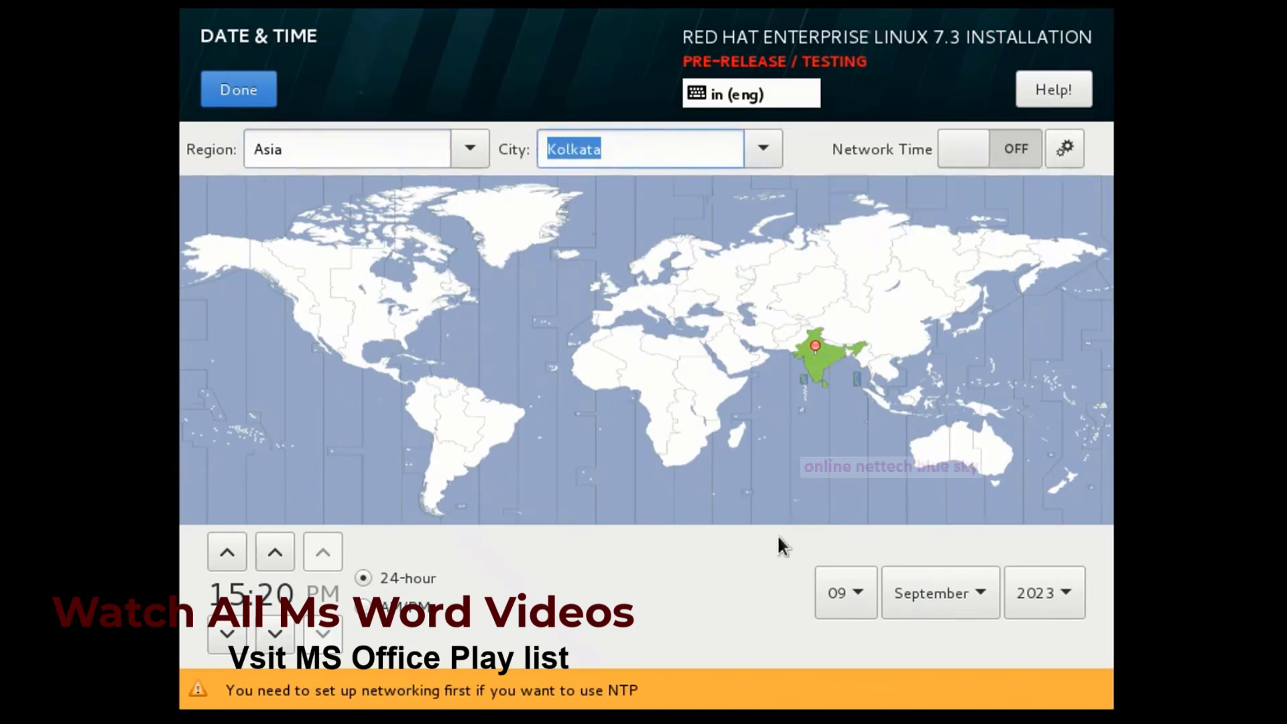
# Try Regina and London on the map, browse the region and city lists, then reselect Kolkata.
pyautogui.click(341, 308)
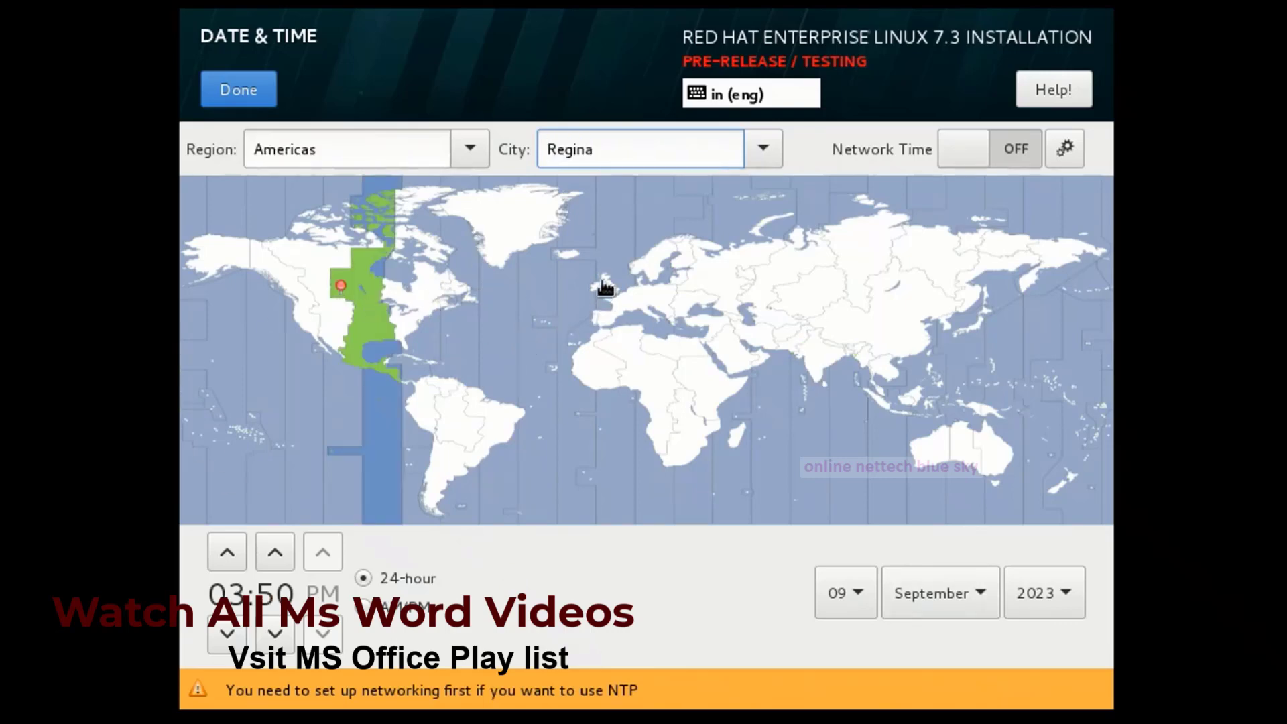
pyautogui.click(608, 285)
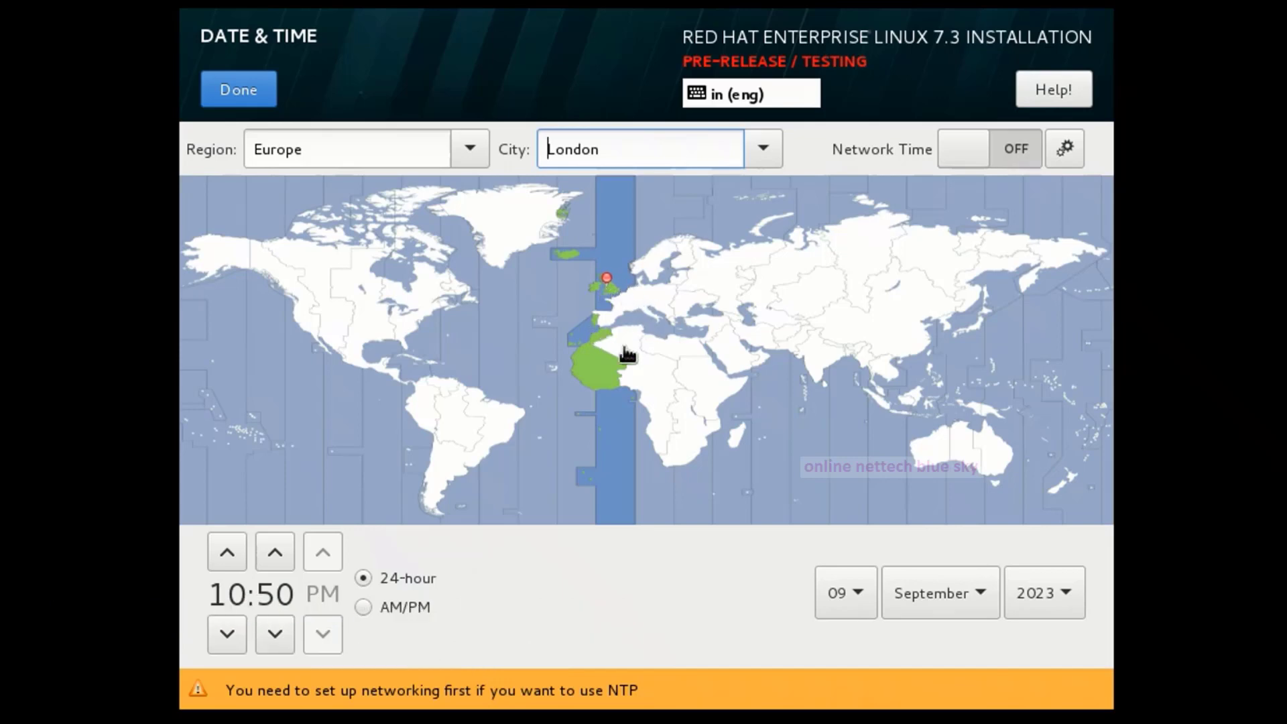
pyautogui.click(466, 154)
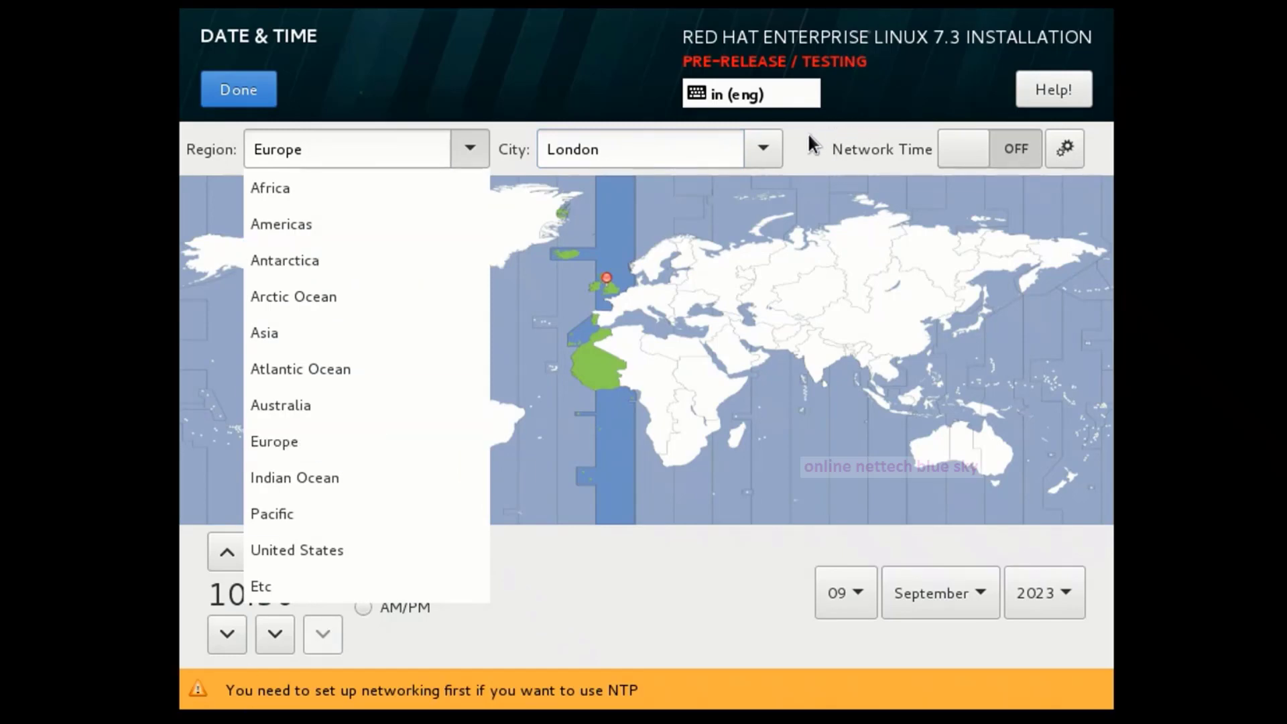
pyautogui.click(762, 149)
pyautogui.click(753, 149)
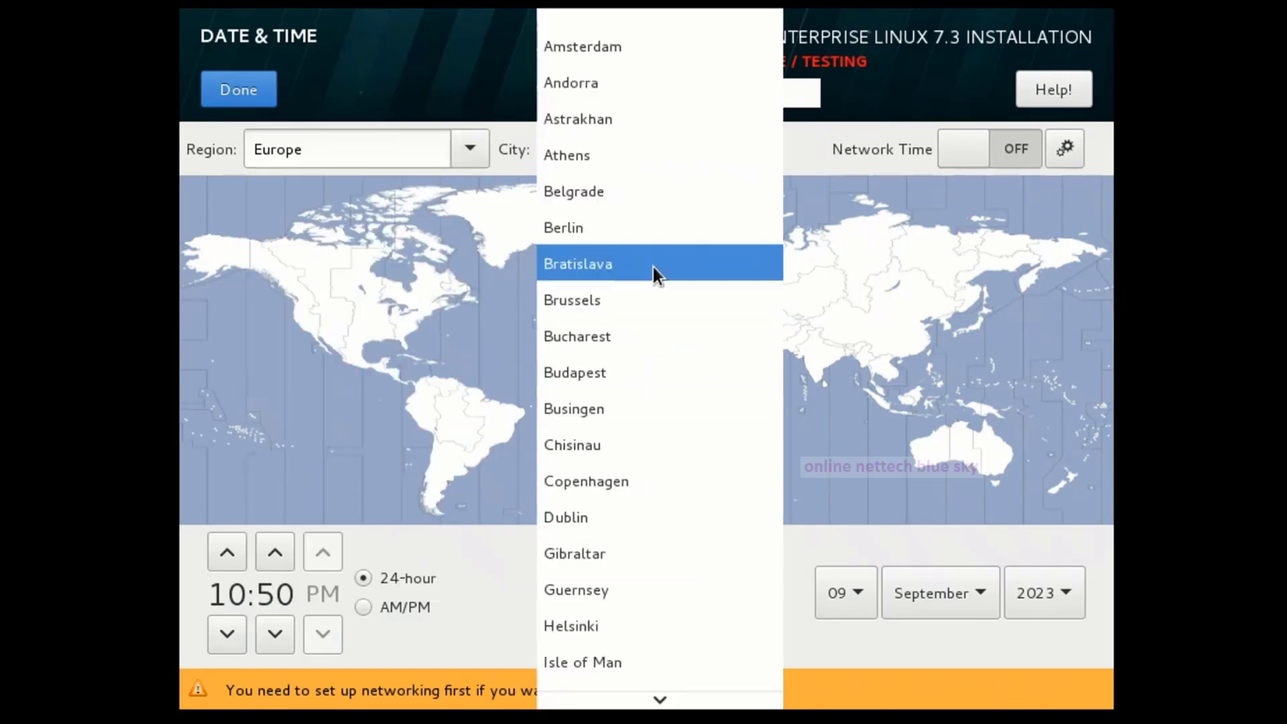
pyautogui.moveTo(557, 14)
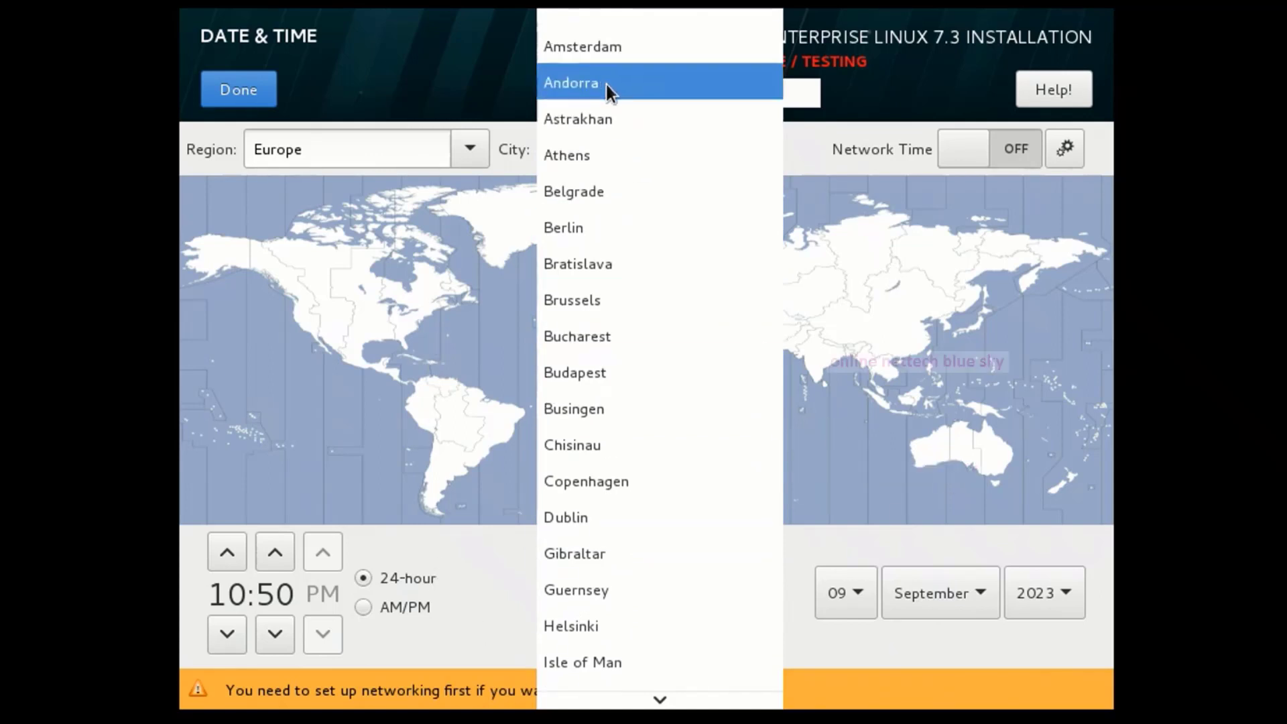
pyautogui.click(817, 370)
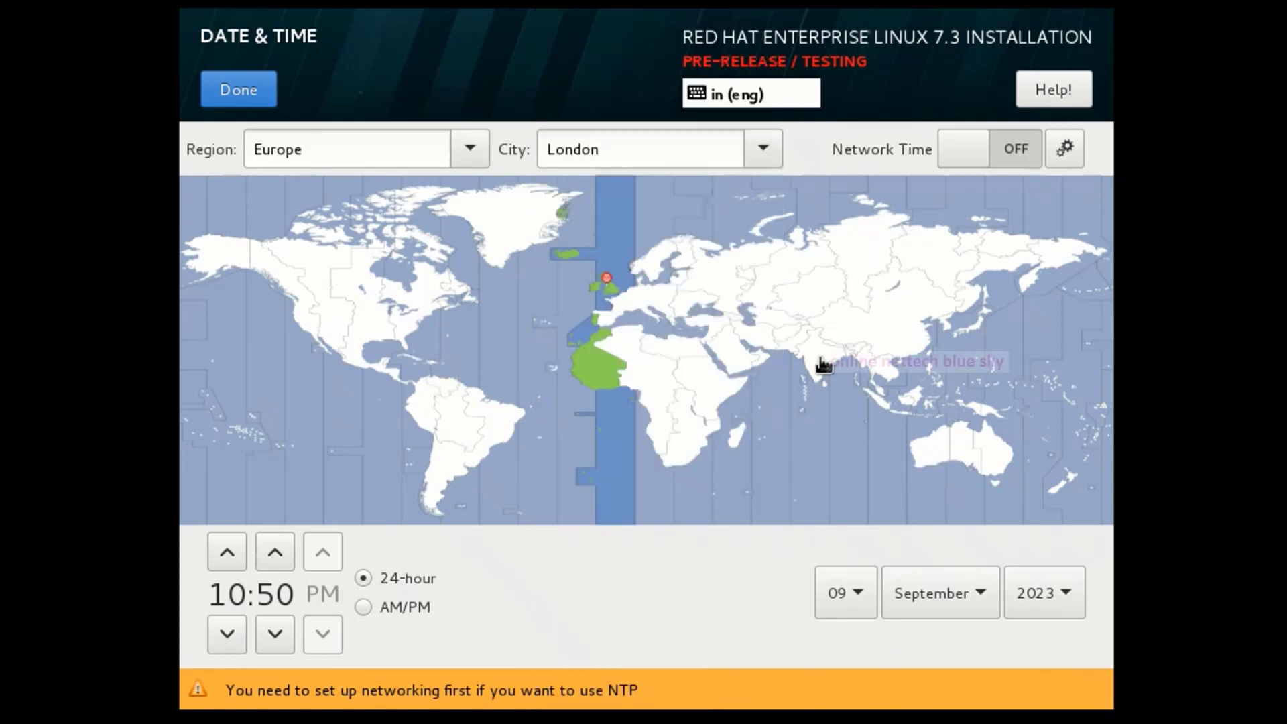
pyautogui.click(821, 362)
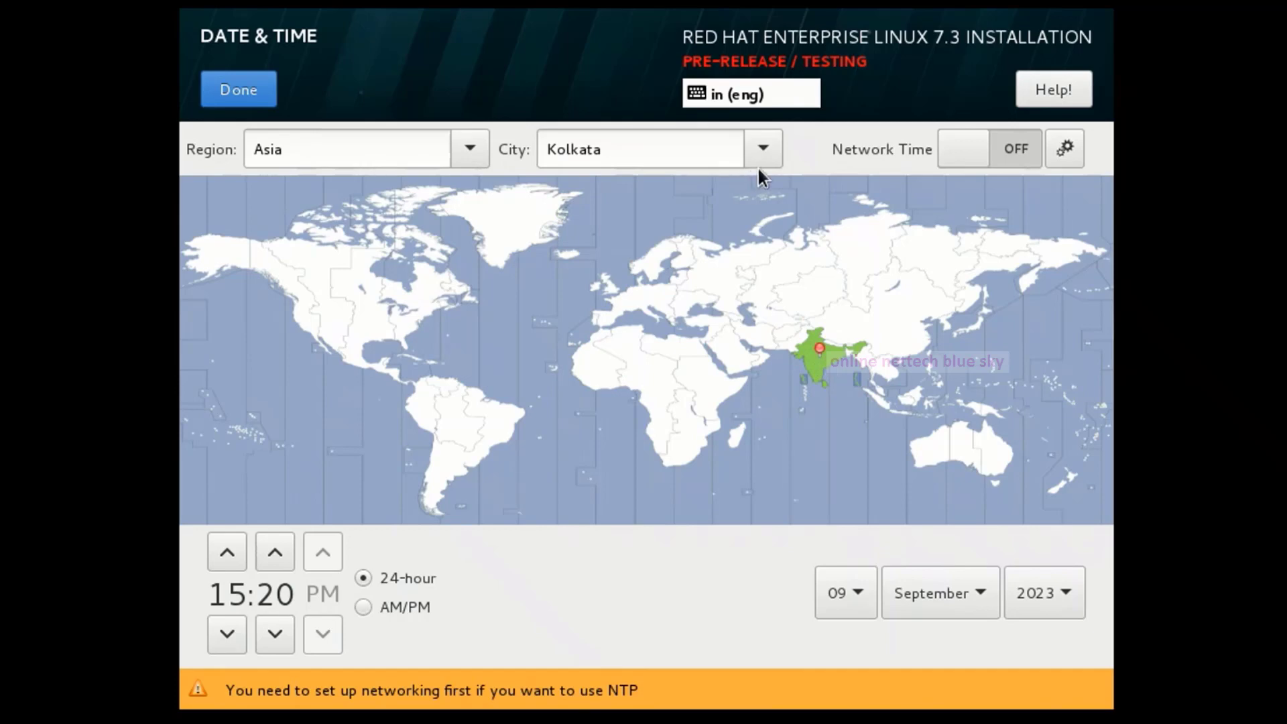
# Confirm Kolkata in the Asian city list and switch the clock to AM/PM format.
pyautogui.click(764, 163)
pyautogui.moveTo(661, 698)
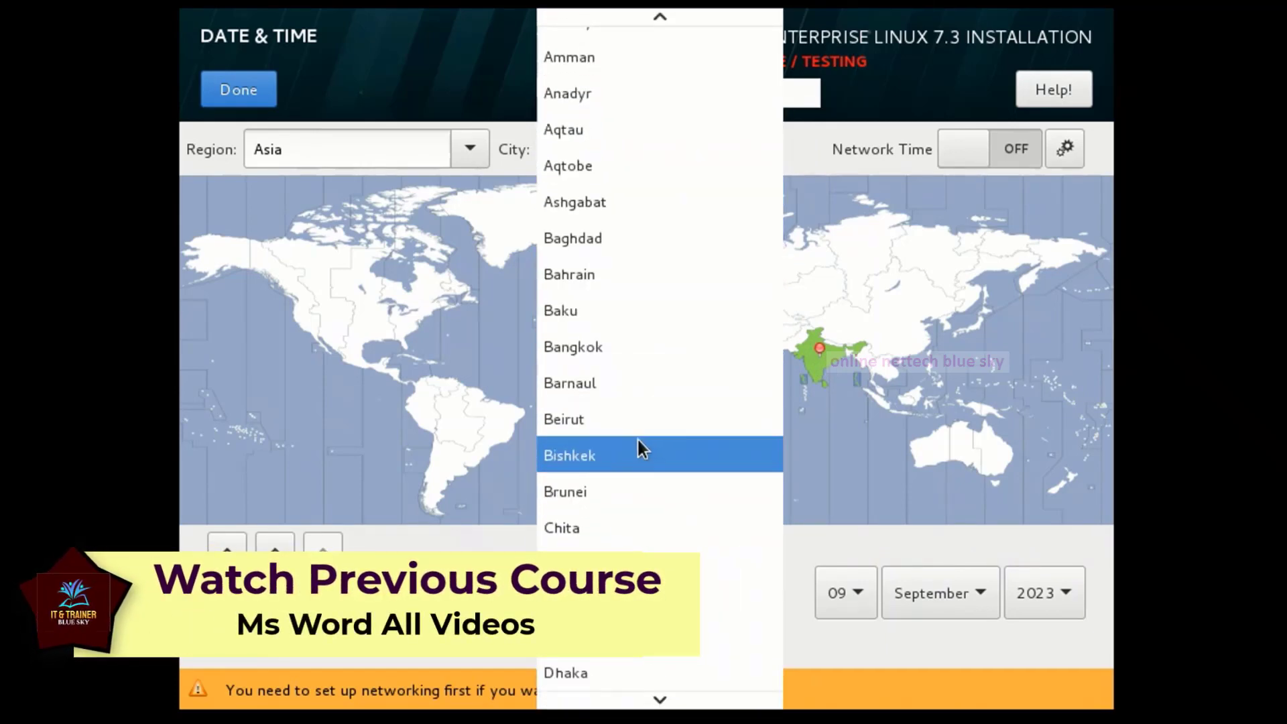
pyautogui.scroll(-1, 644, 597)
pyautogui.scroll(-6, 782, 367)
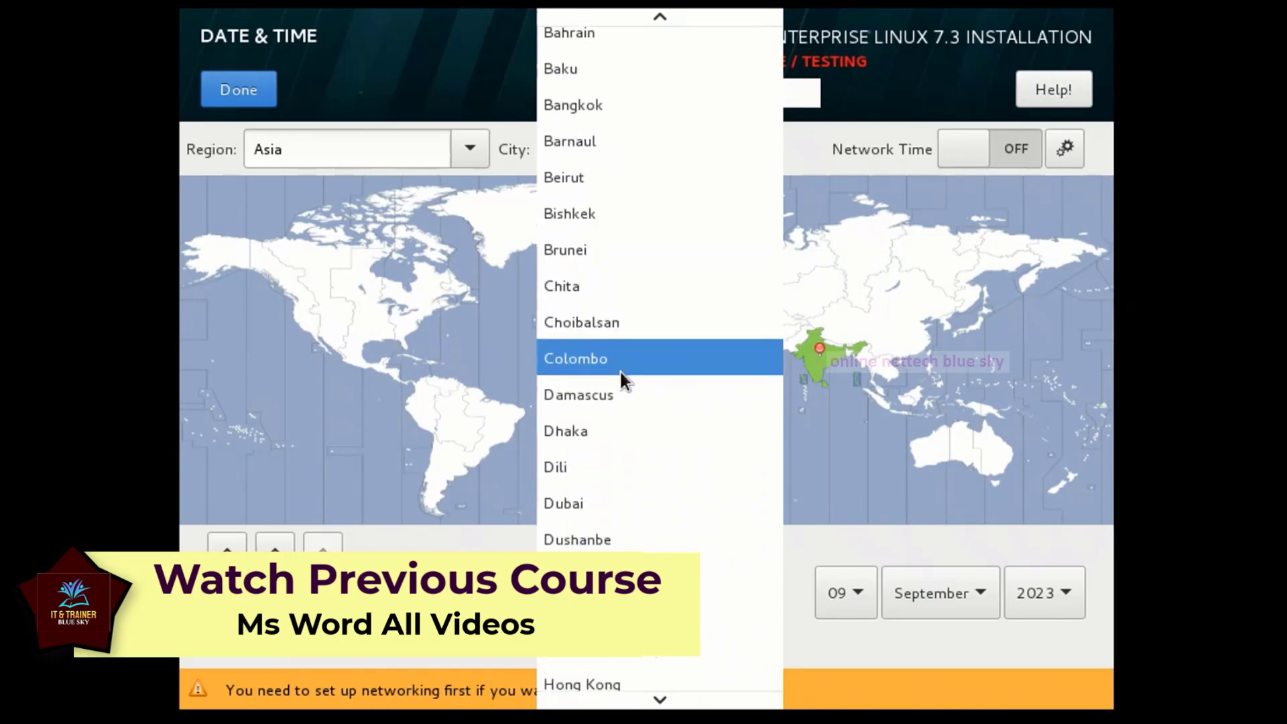
pyautogui.scroll(-1, 614, 379)
pyautogui.click(185, 372)
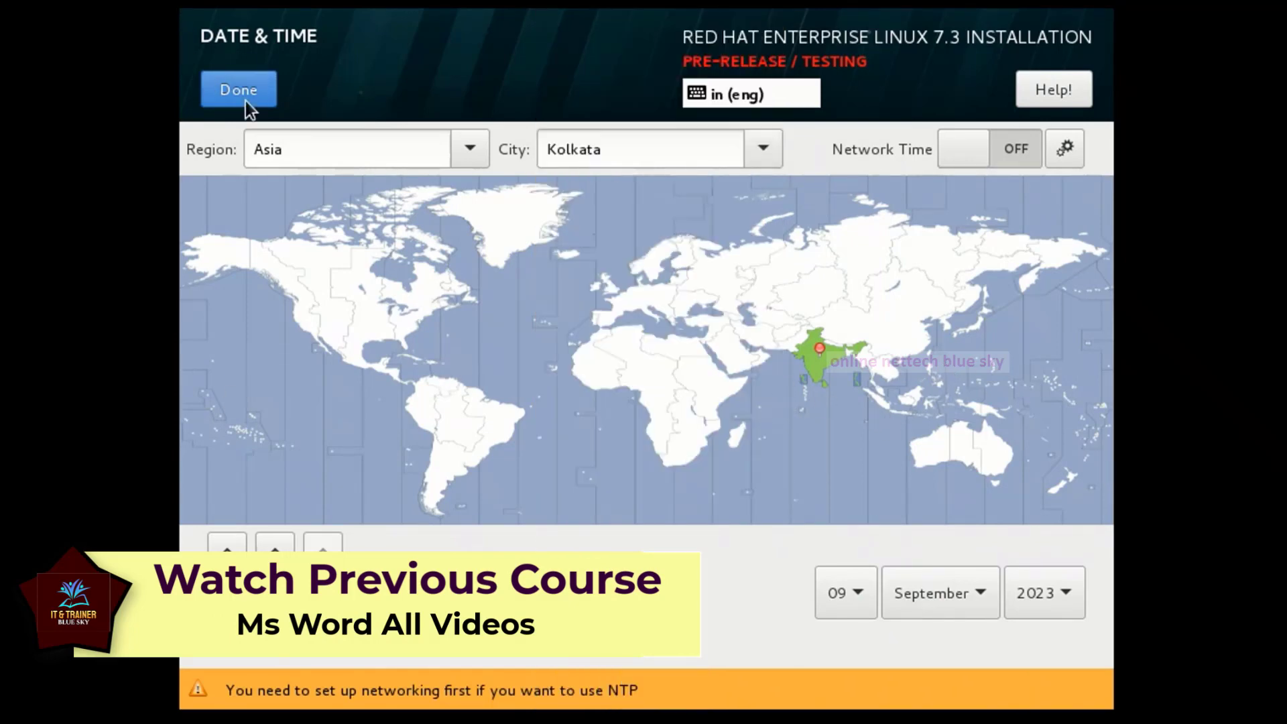
pyautogui.moveTo(316, 155); pyautogui.dragTo(264, 151)
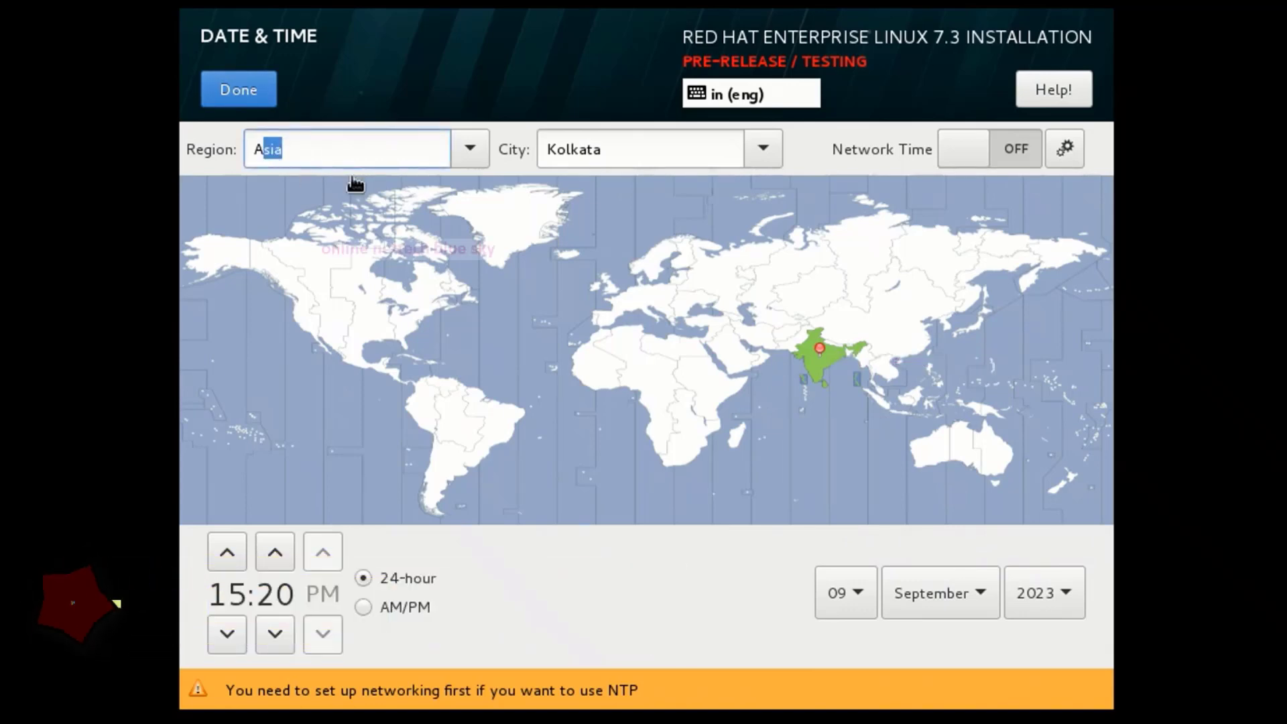
pyautogui.moveTo(692, 150); pyautogui.dragTo(557, 150)
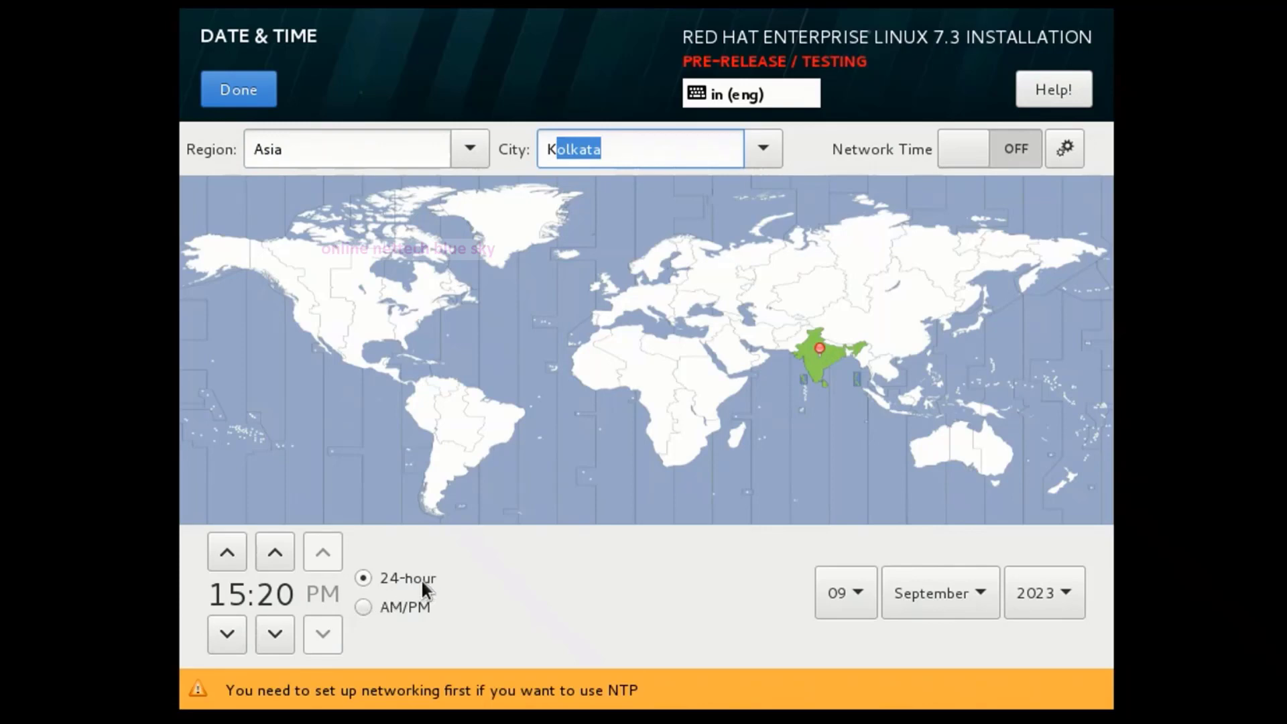
pyautogui.click(369, 603)
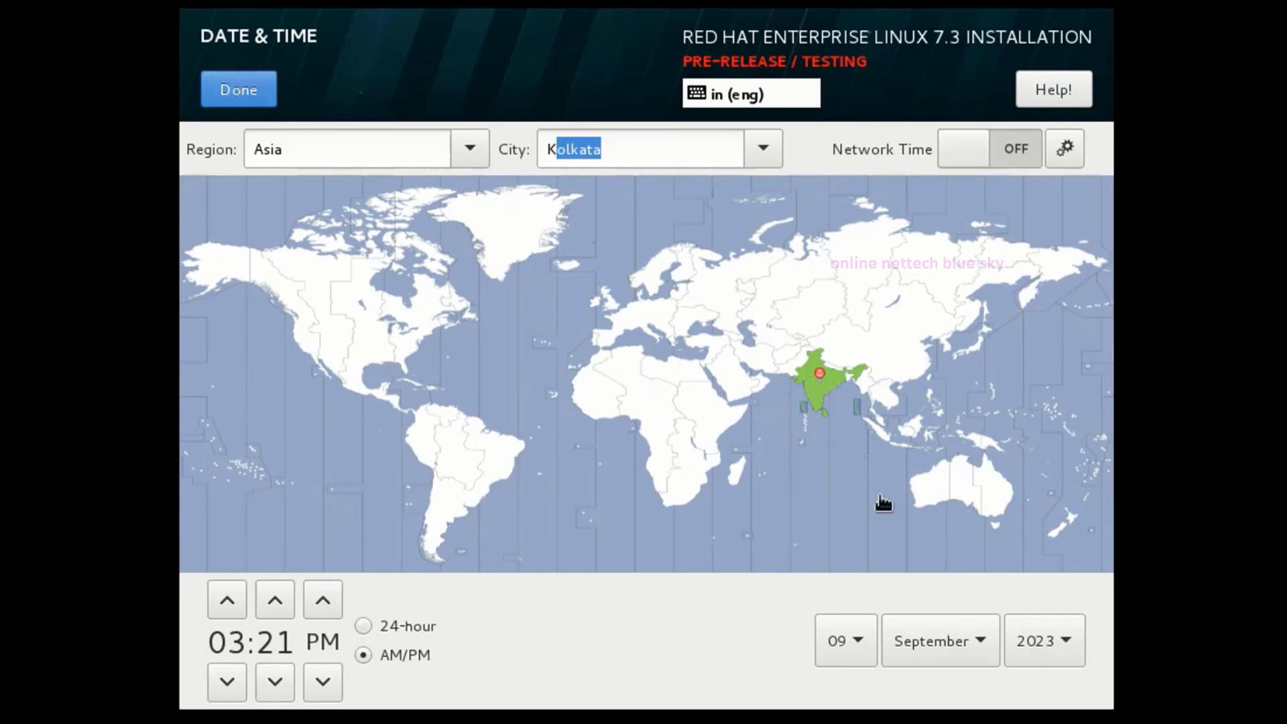
pyautogui.click(256, 95)
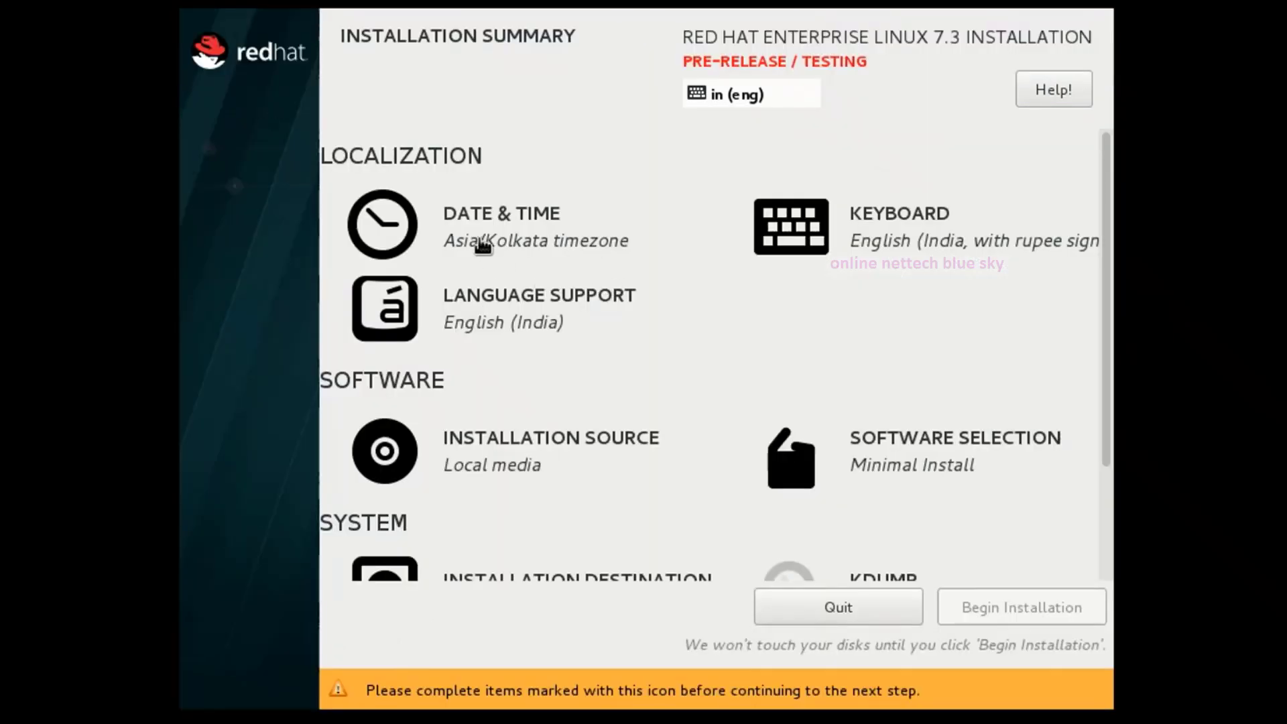
pyautogui.click(890, 249)
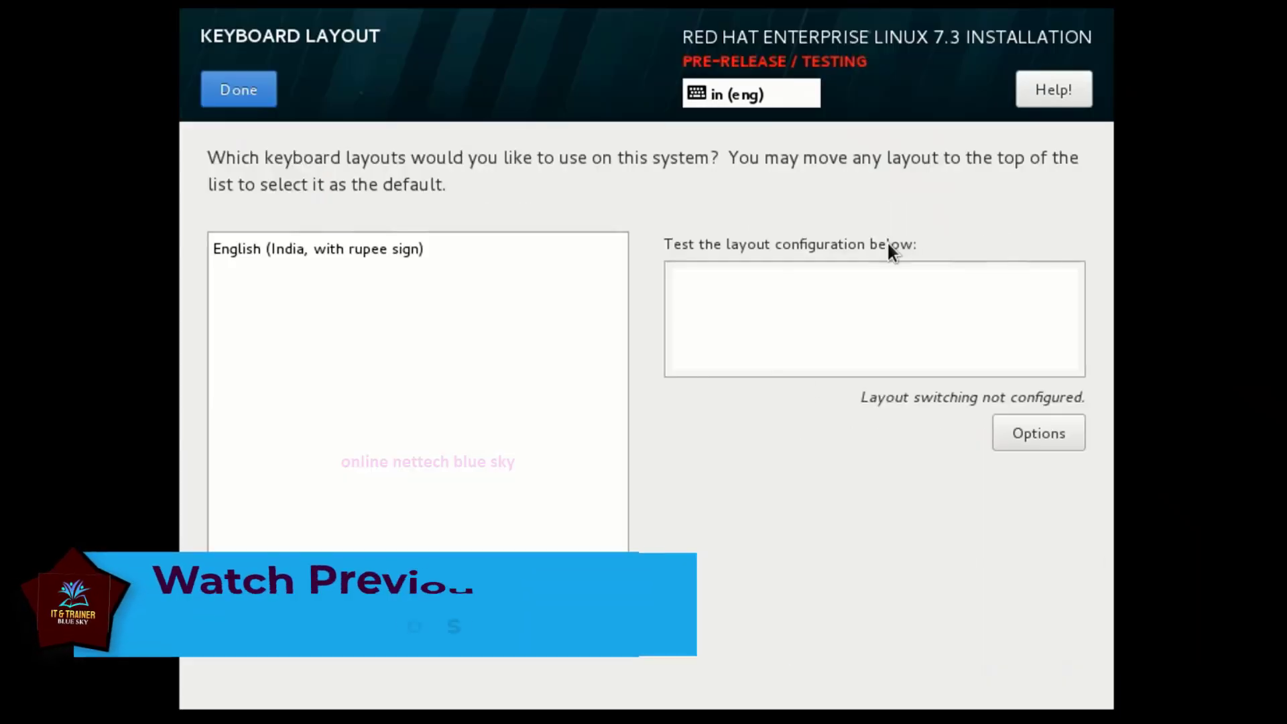
pyautogui.click(260, 248)
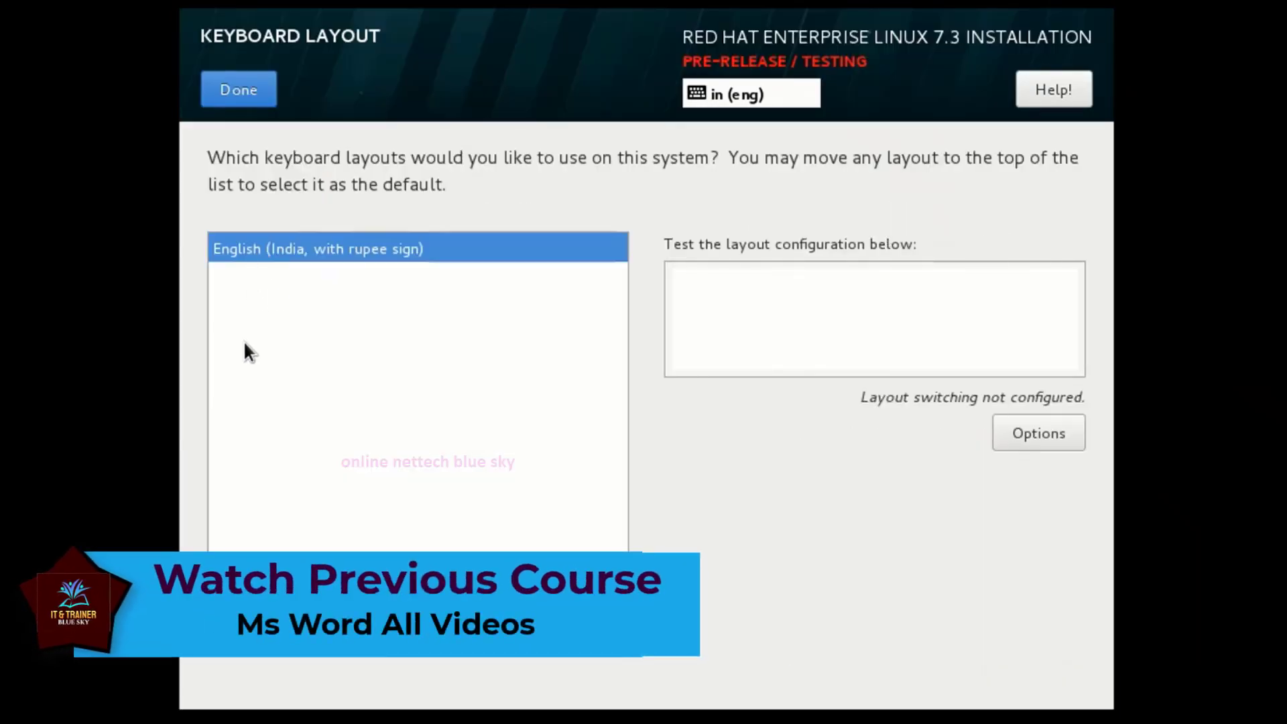
pyautogui.click(217, 704)
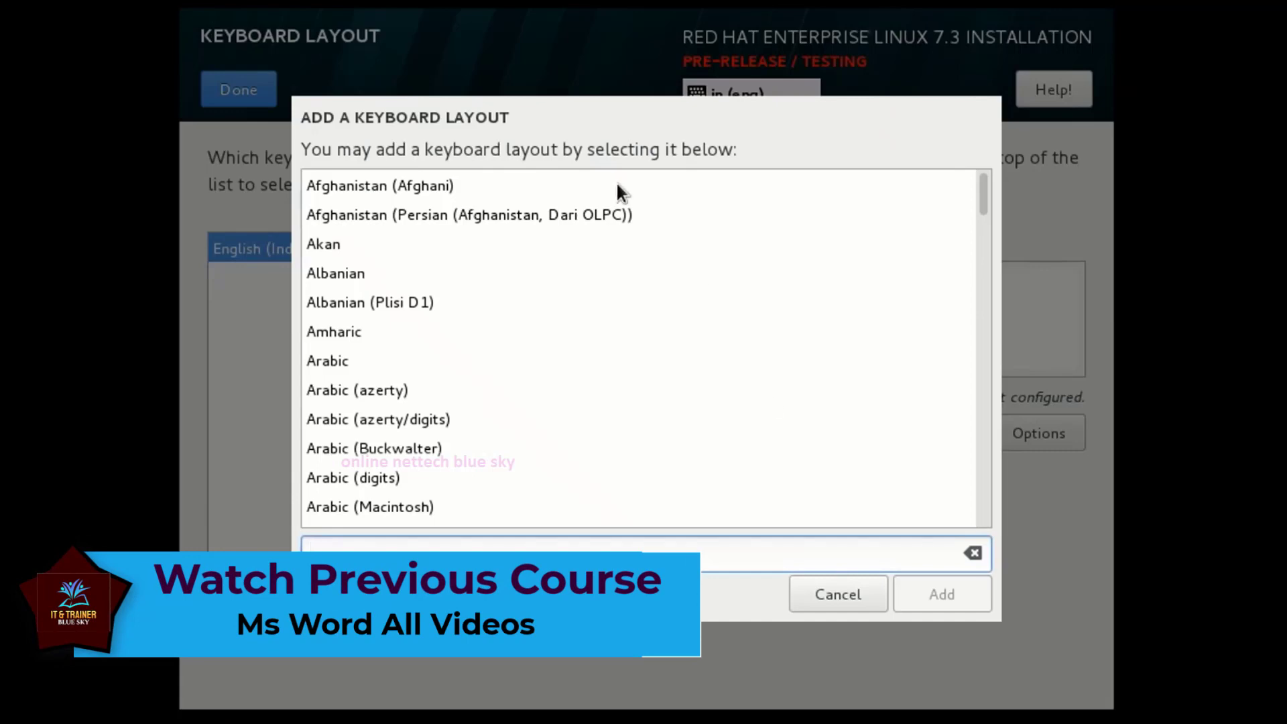
pyautogui.scroll(-20, 516, 319)
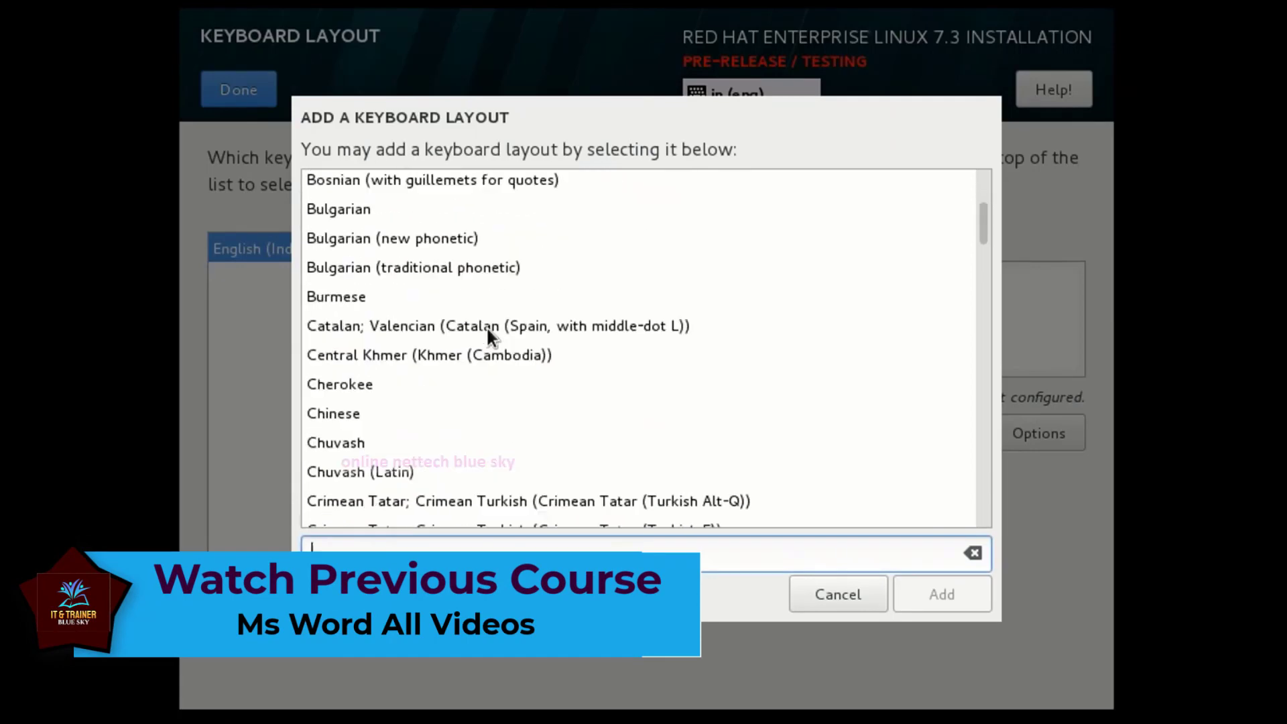
pyautogui.scroll(-20, 488, 332)
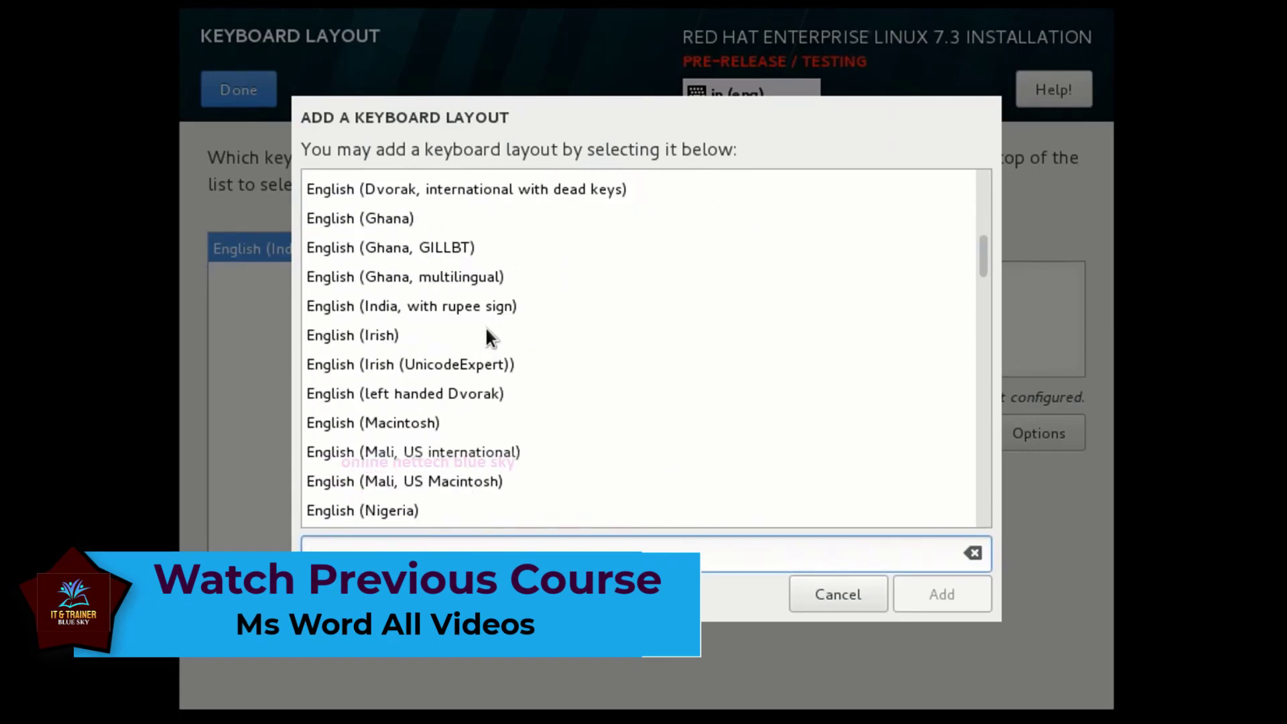
pyautogui.scroll(-20, 488, 335)
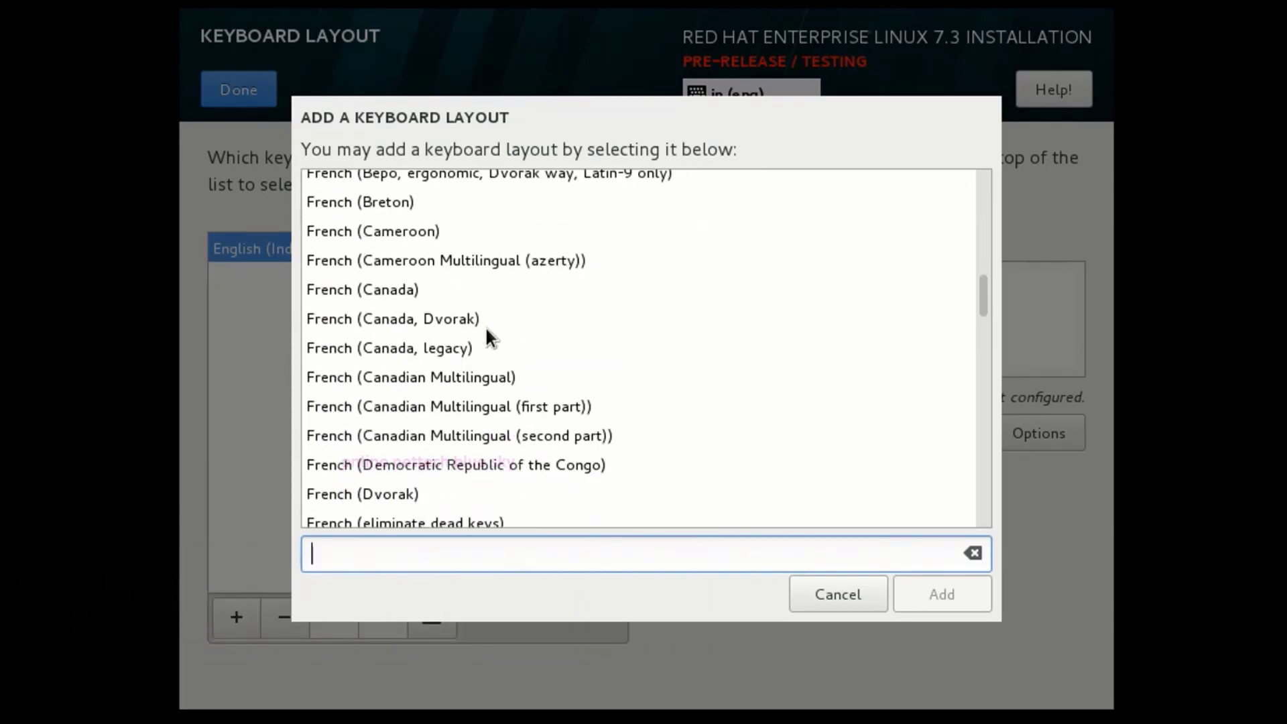
pyautogui.scroll(-5, 487, 330)
pyautogui.scroll(-5, 393, 334)
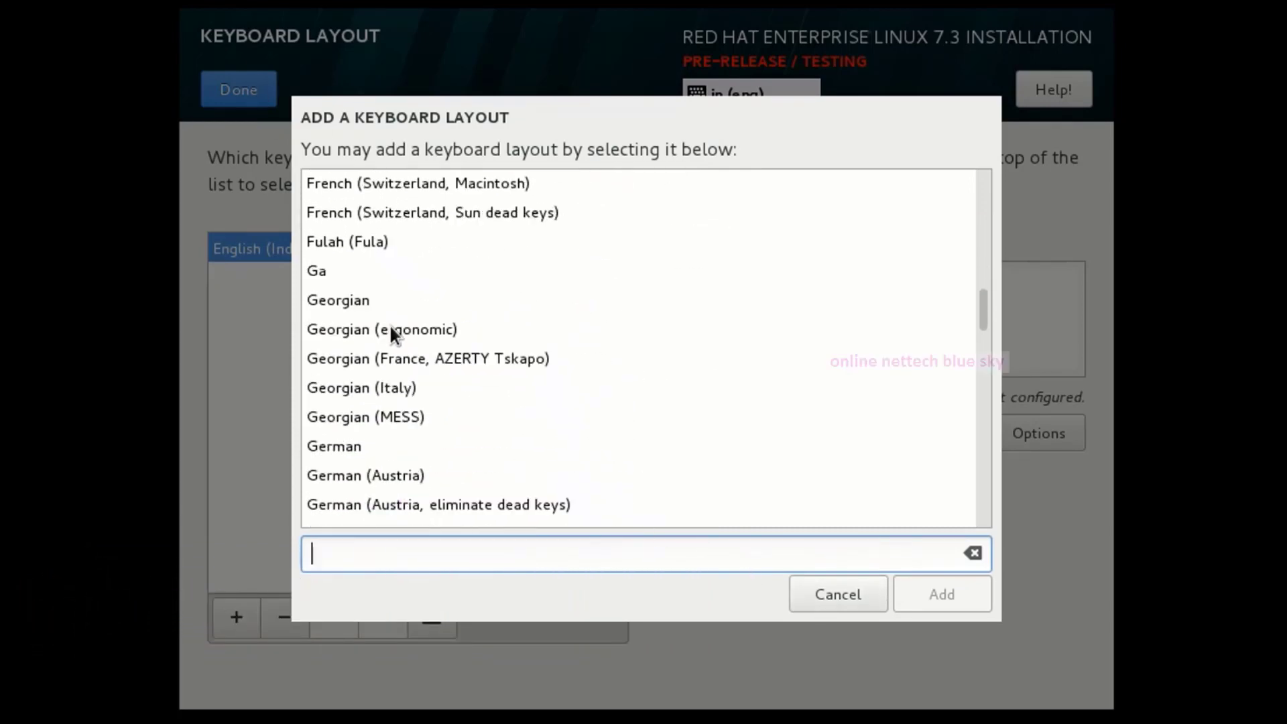
pyautogui.scroll(-9, 506, 478)
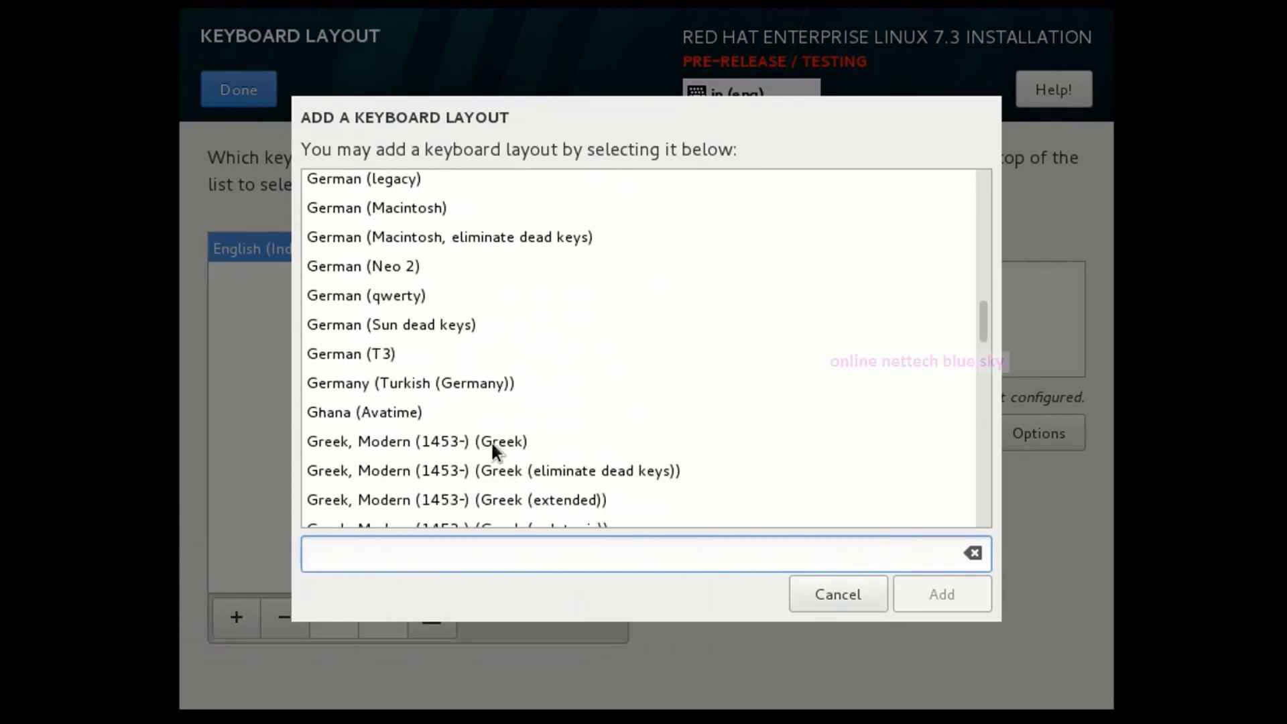
pyautogui.scroll(-10, 375, 287)
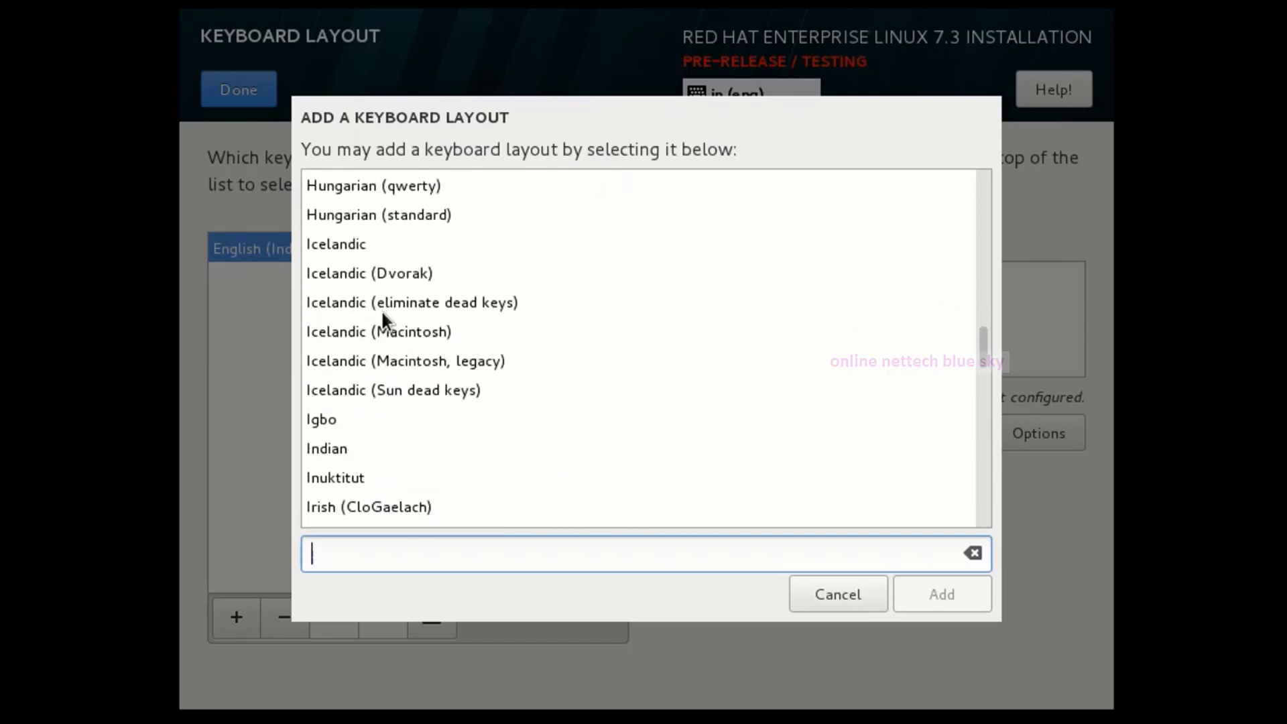
pyautogui.click(839, 601)
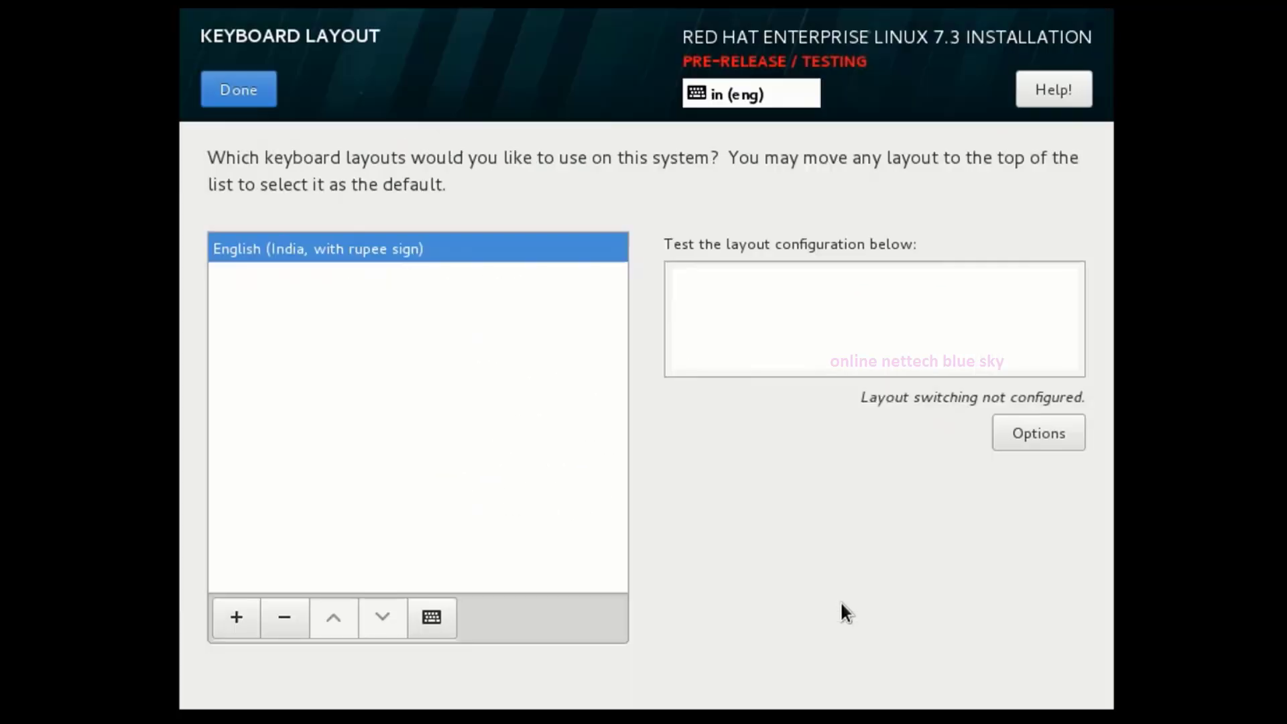
pyautogui.click(257, 101)
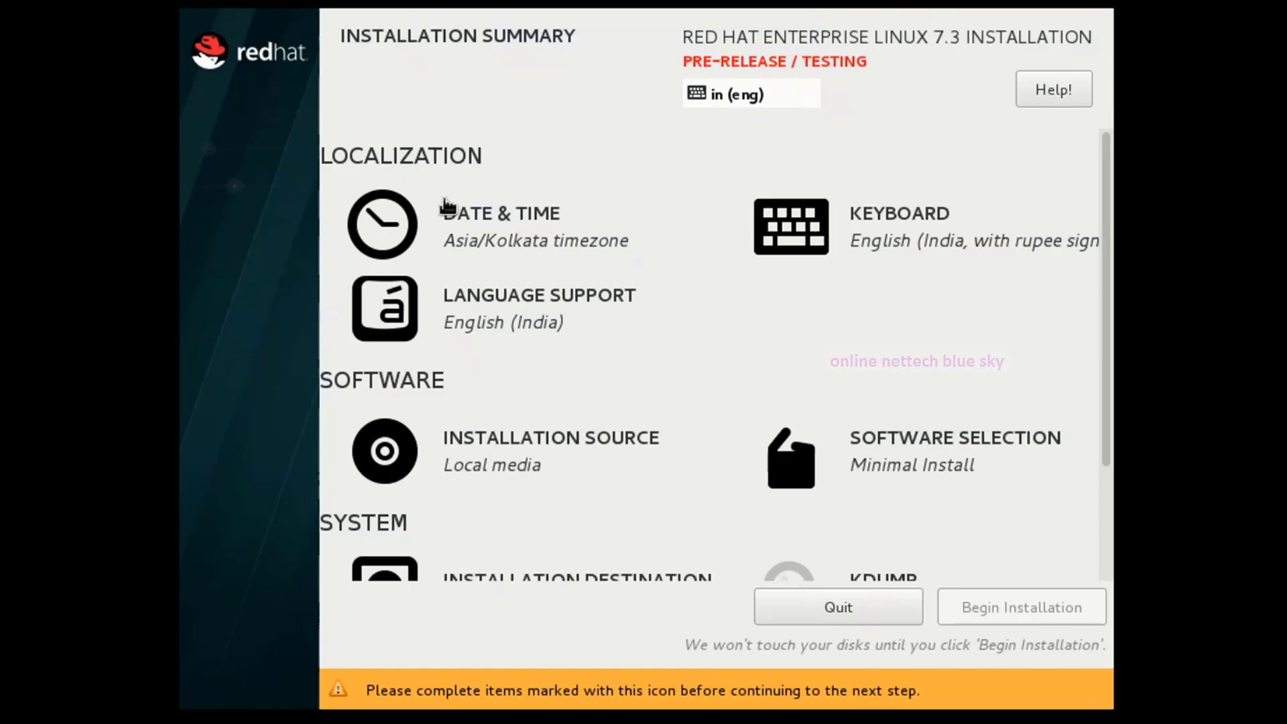
# Open Language Support and browse the Gujarati and Hindi locales.
pyautogui.click(503, 311)
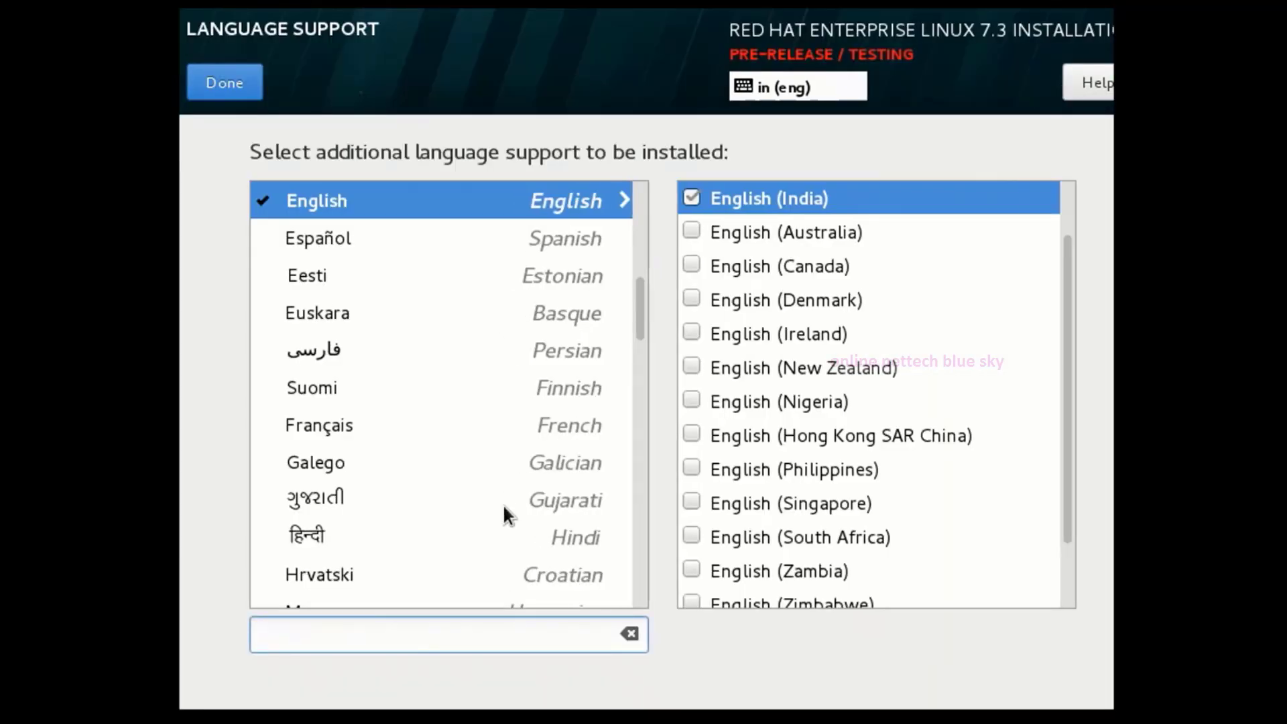
pyautogui.scroll(-8, 481, 396)
pyautogui.scroll(3, 473, 406)
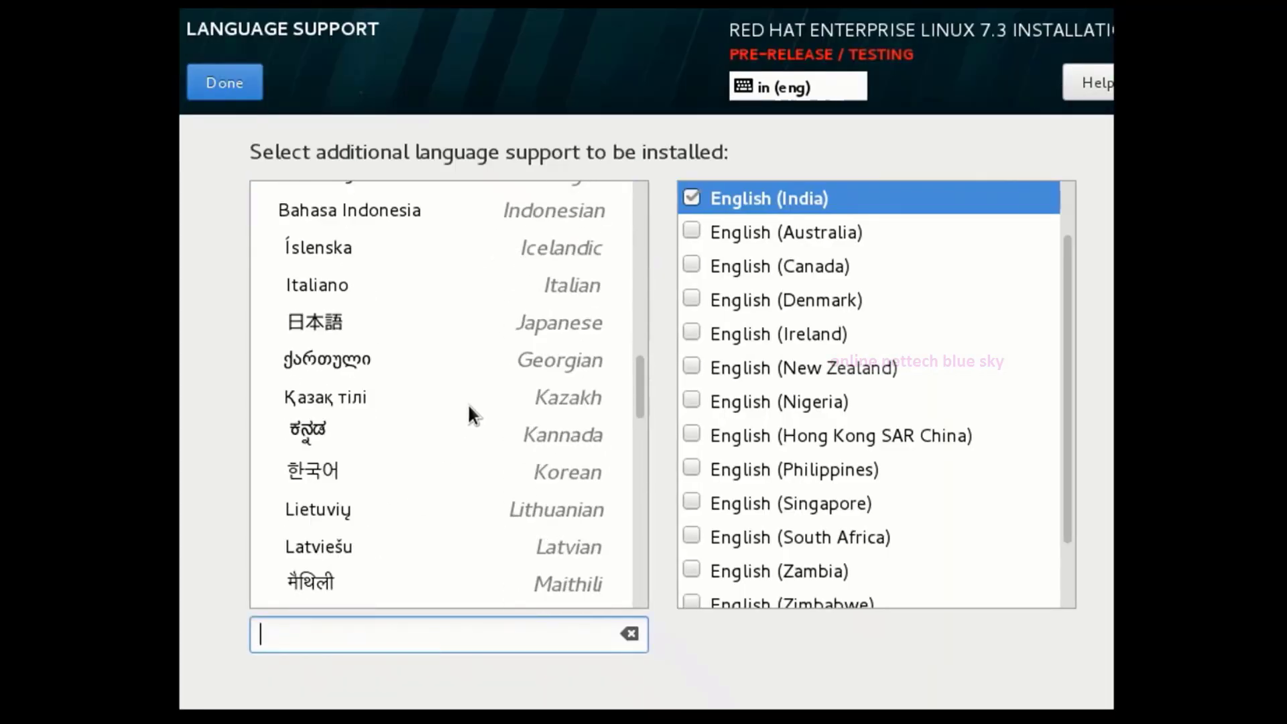
pyautogui.scroll(1, 466, 404)
pyautogui.click(331, 203)
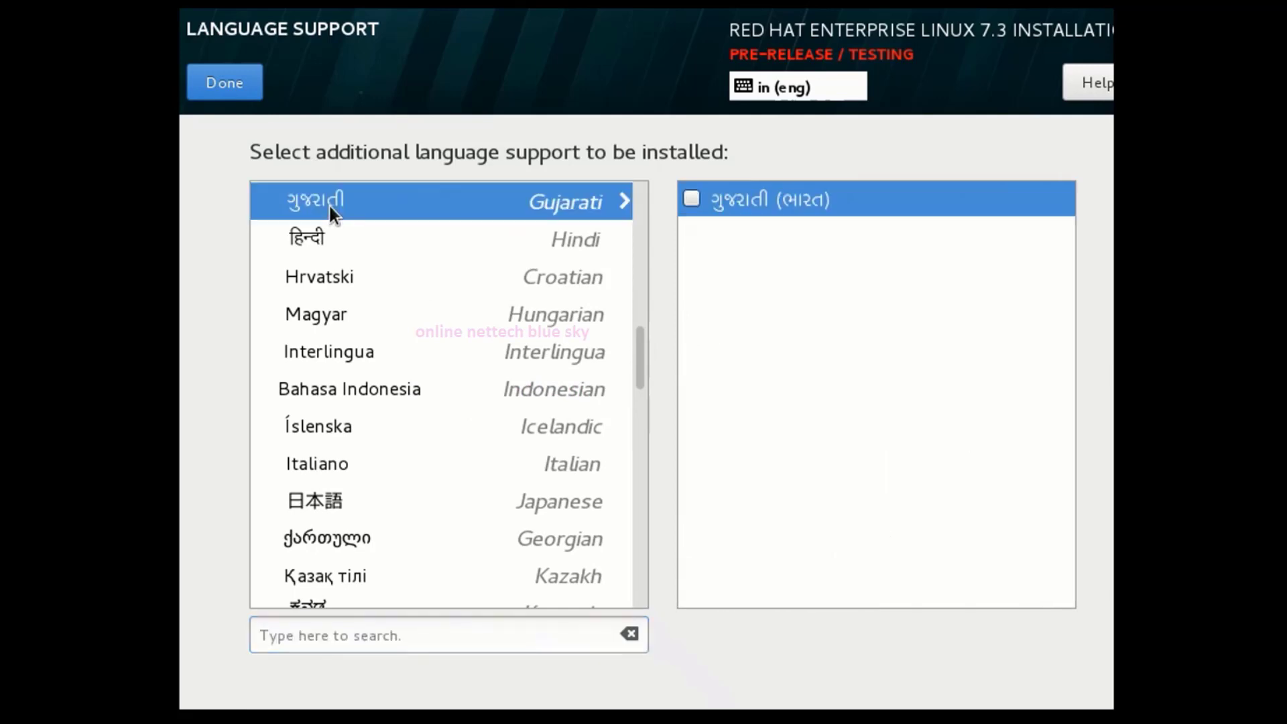
pyautogui.click(323, 234)
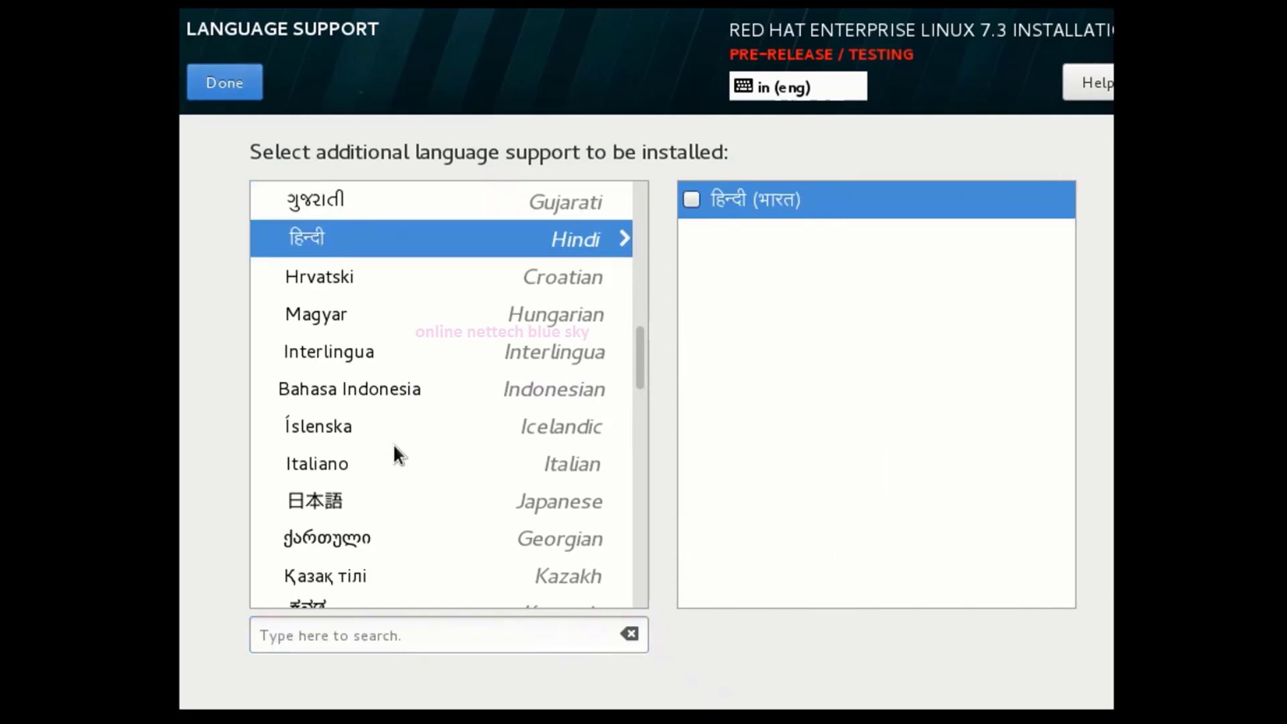
# Browse the Tamil and Türkçe locales, then reselect English and return to the summary.
pyautogui.scroll(-4, 391, 442)
pyautogui.scroll(-5, 362, 417)
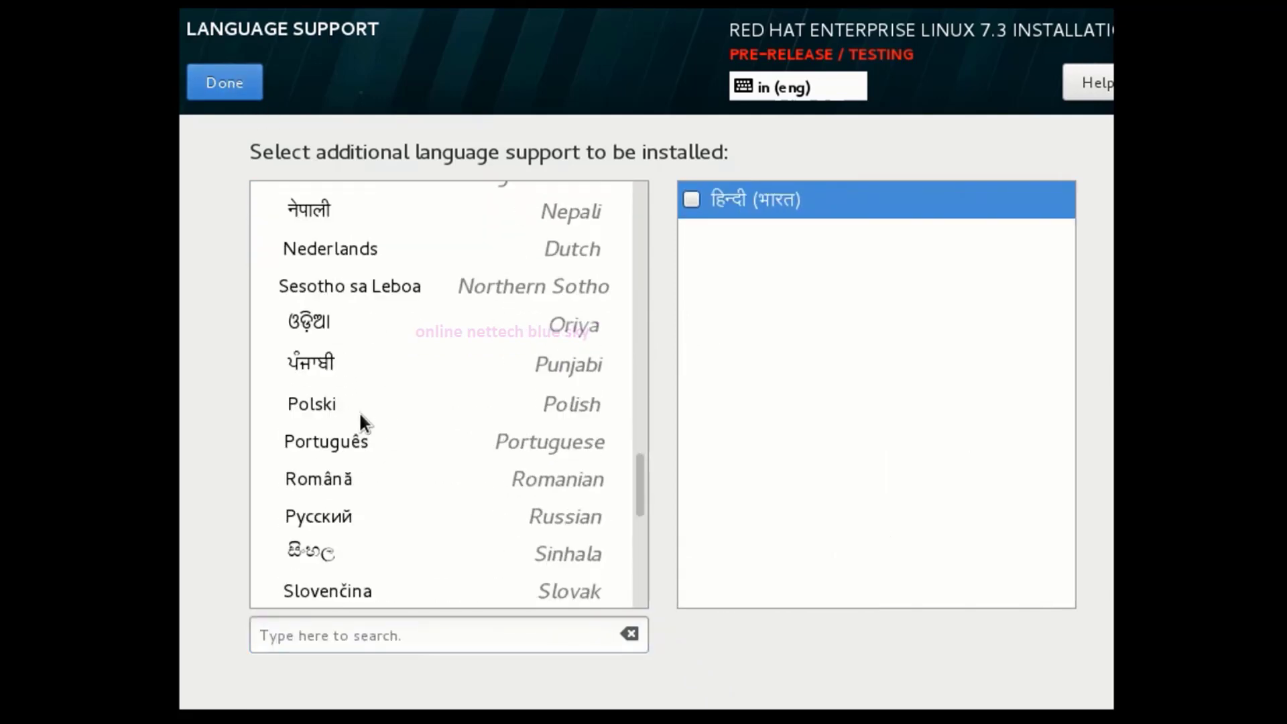
pyautogui.scroll(-4, 357, 412)
pyautogui.click(358, 416)
pyautogui.scroll(-2, 358, 411)
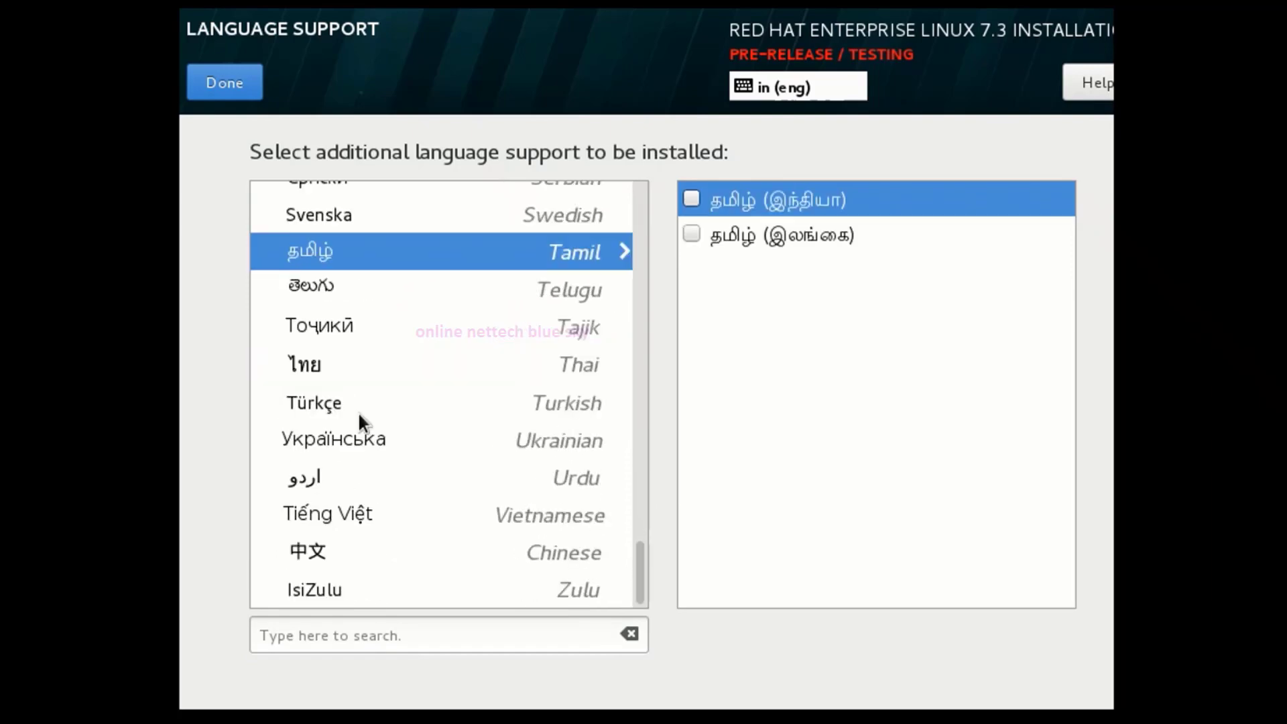
pyautogui.click(359, 413)
pyautogui.scroll(10, 359, 415)
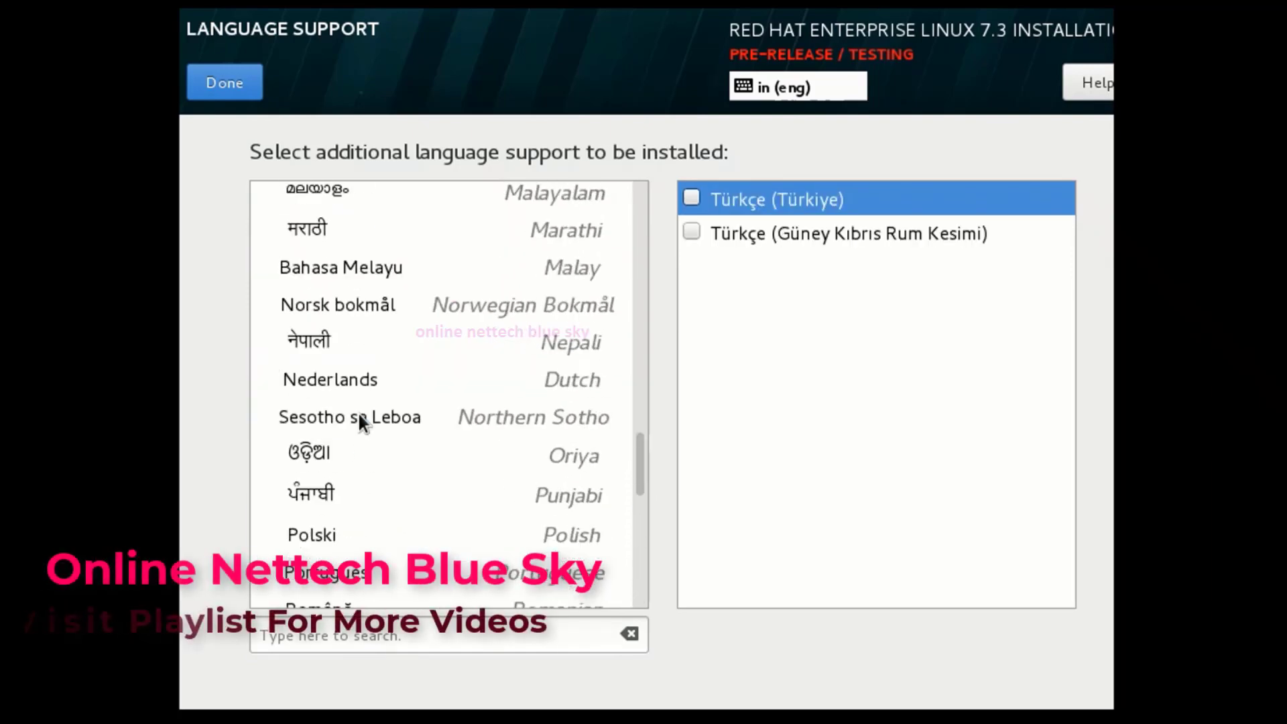
pyautogui.scroll(10, 358, 413)
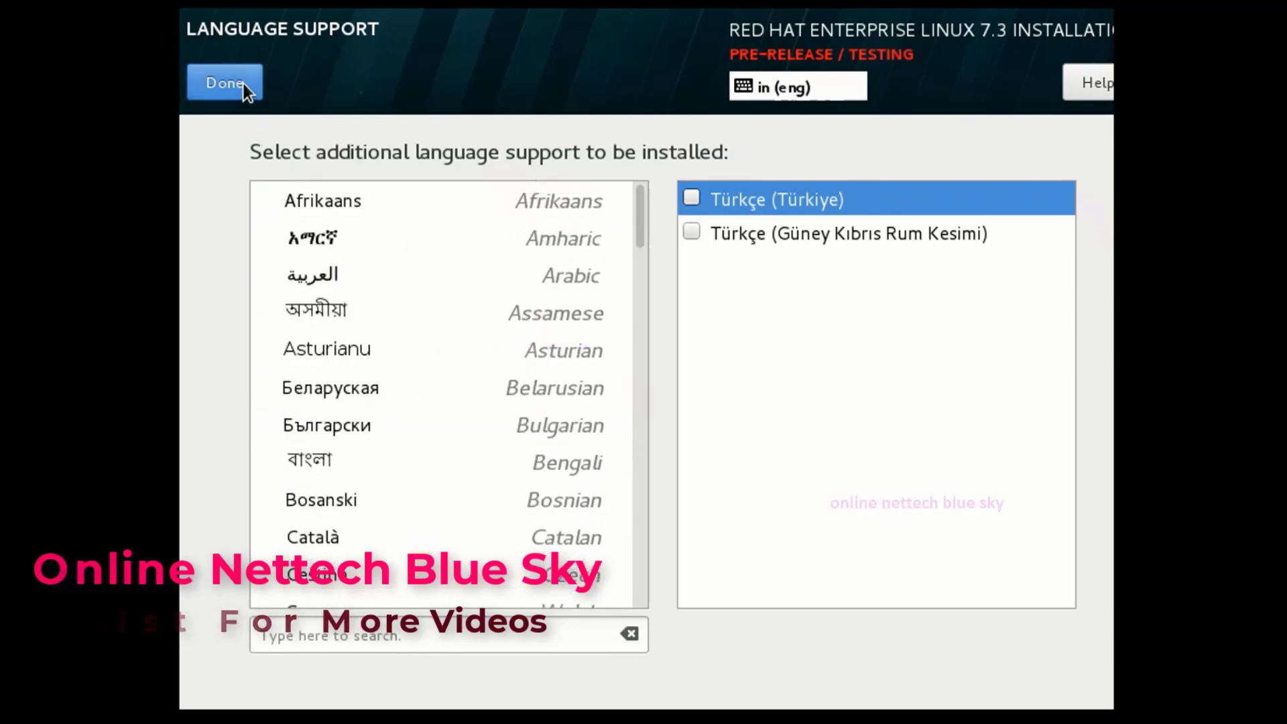
pyautogui.scroll(-4, 401, 338)
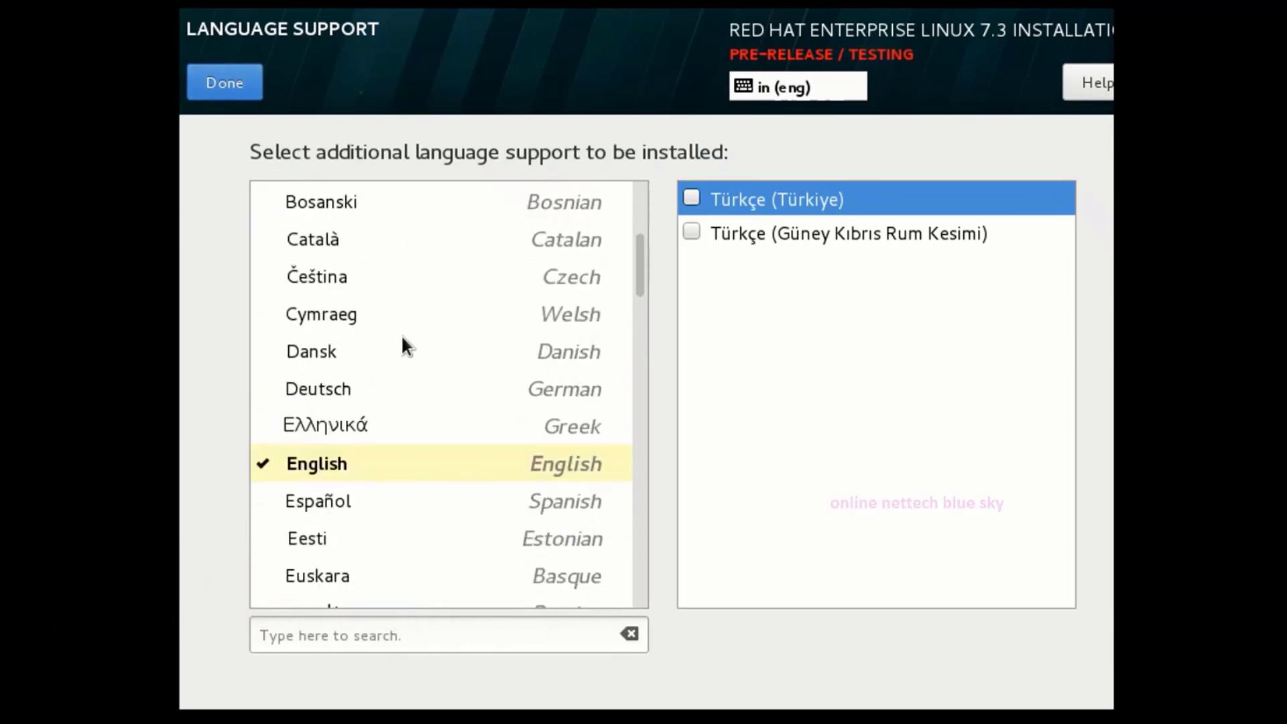
pyautogui.click(360, 466)
pyautogui.click(204, 75)
# Review Installation Source and keep the auto-detected local media with no extra repositories.
pyautogui.scroll(-3, 715, 385)
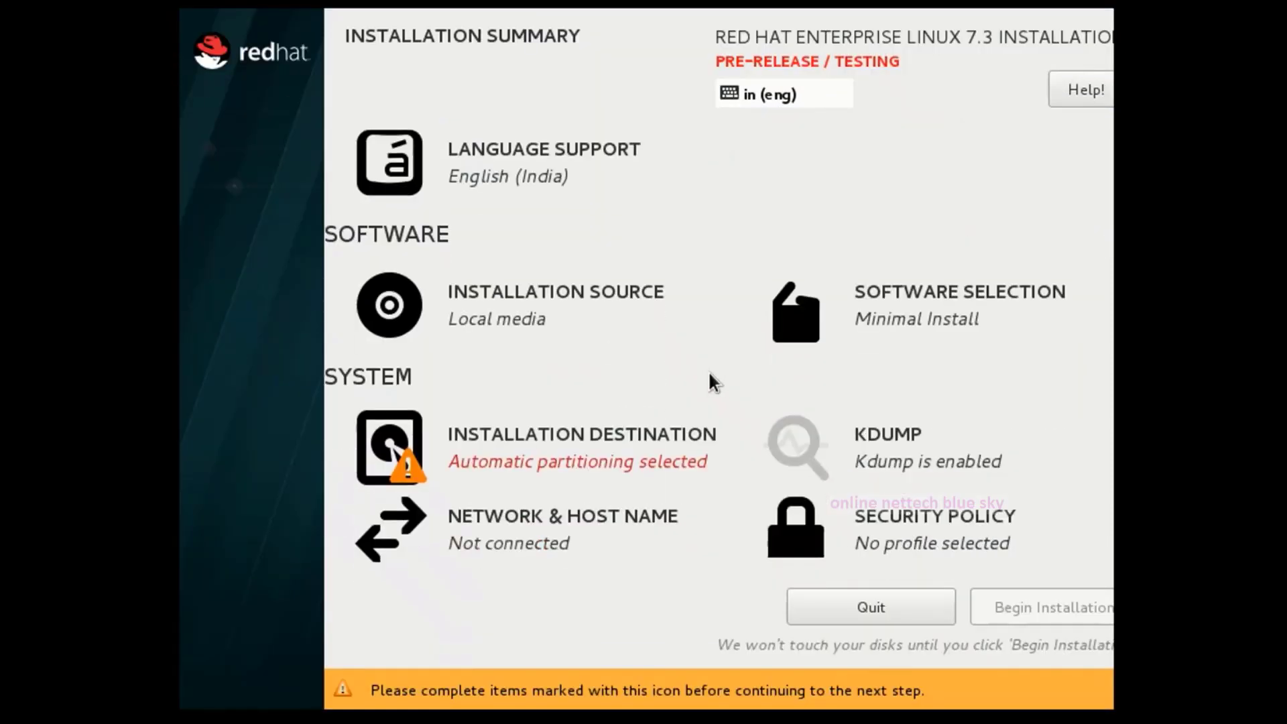
pyautogui.click(535, 308)
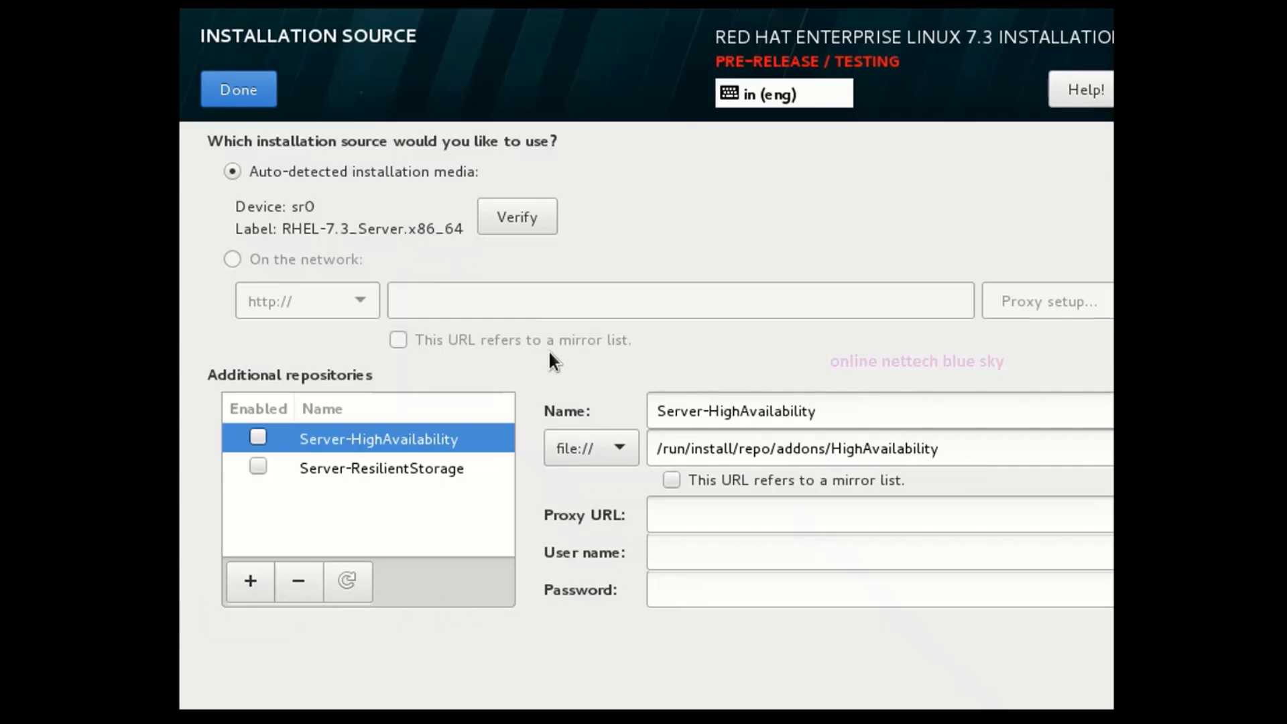
pyautogui.click(225, 79)
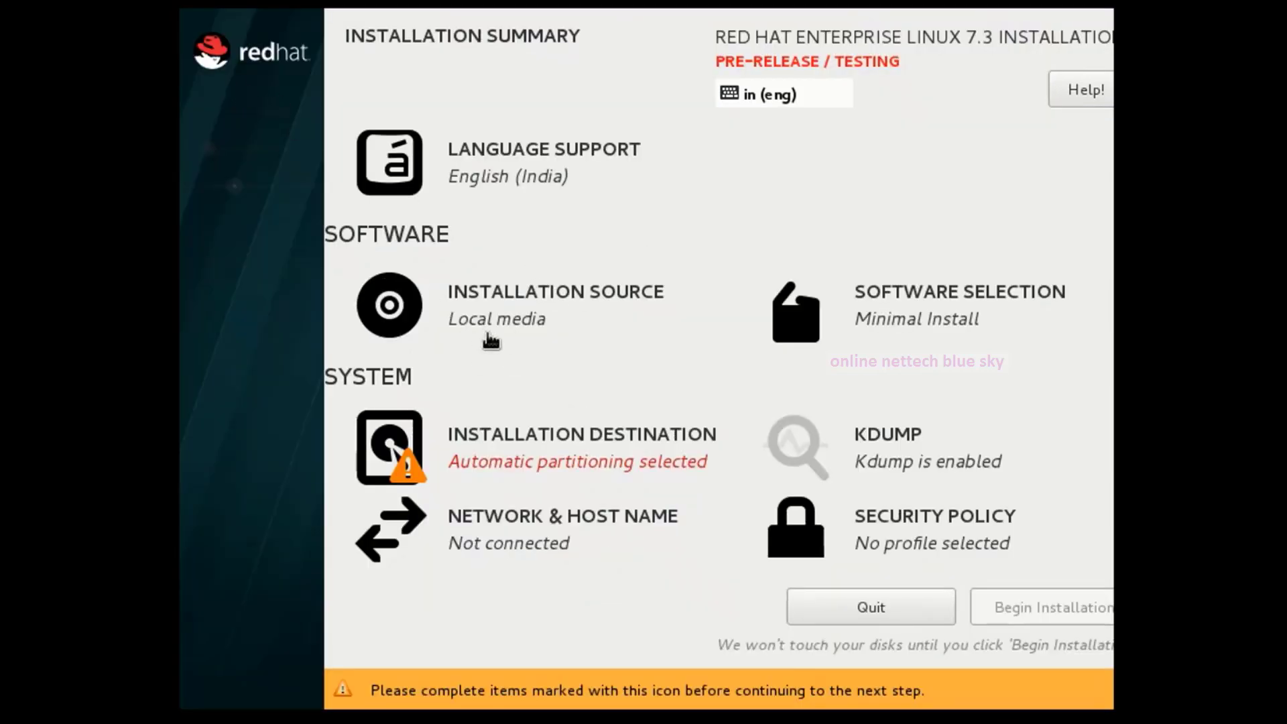
# In Software Selection, switch the base environment from Minimal Install to Server with GUI.
pyautogui.click(860, 299)
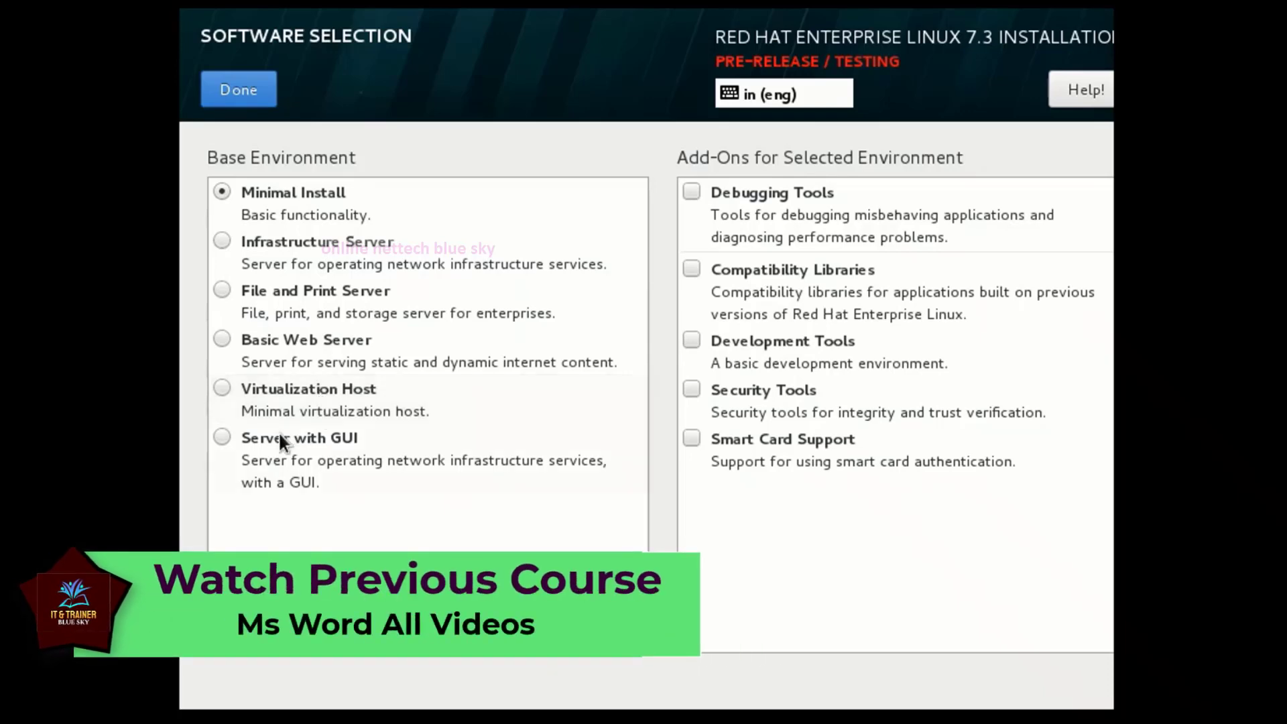
pyautogui.click(220, 437)
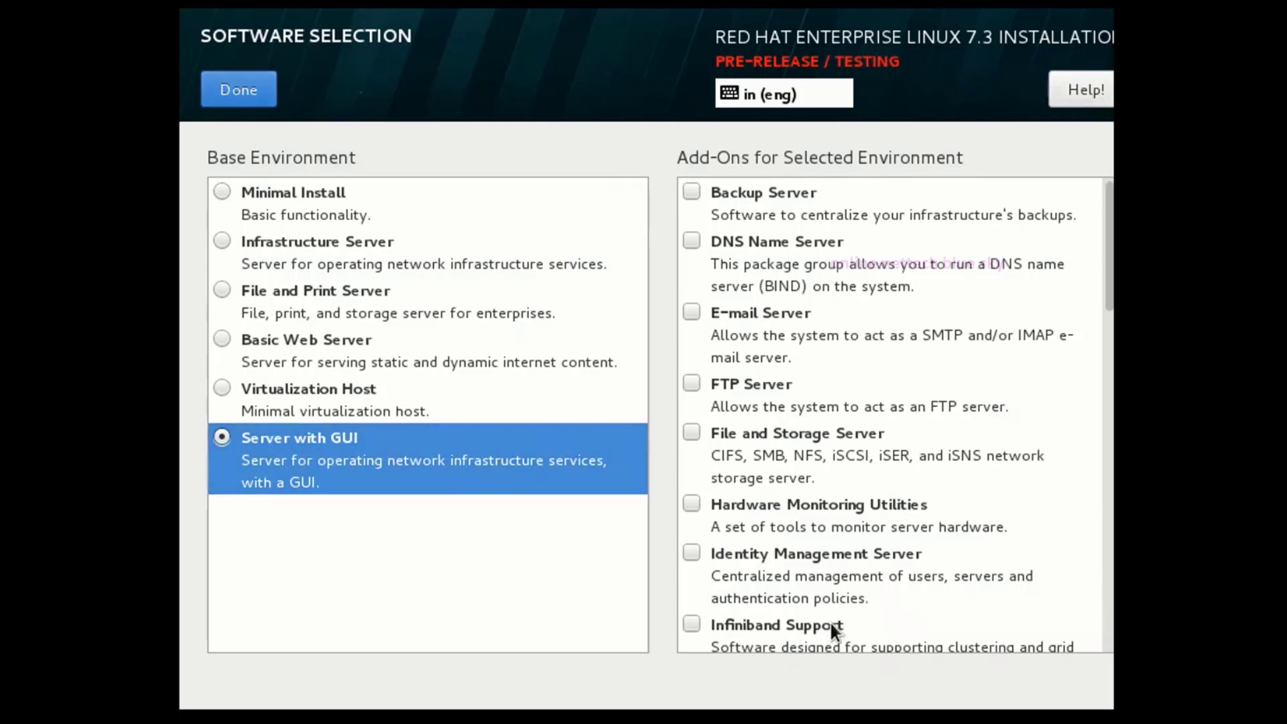
pyautogui.scroll(-5, 805, 520)
pyautogui.scroll(3, 795, 511)
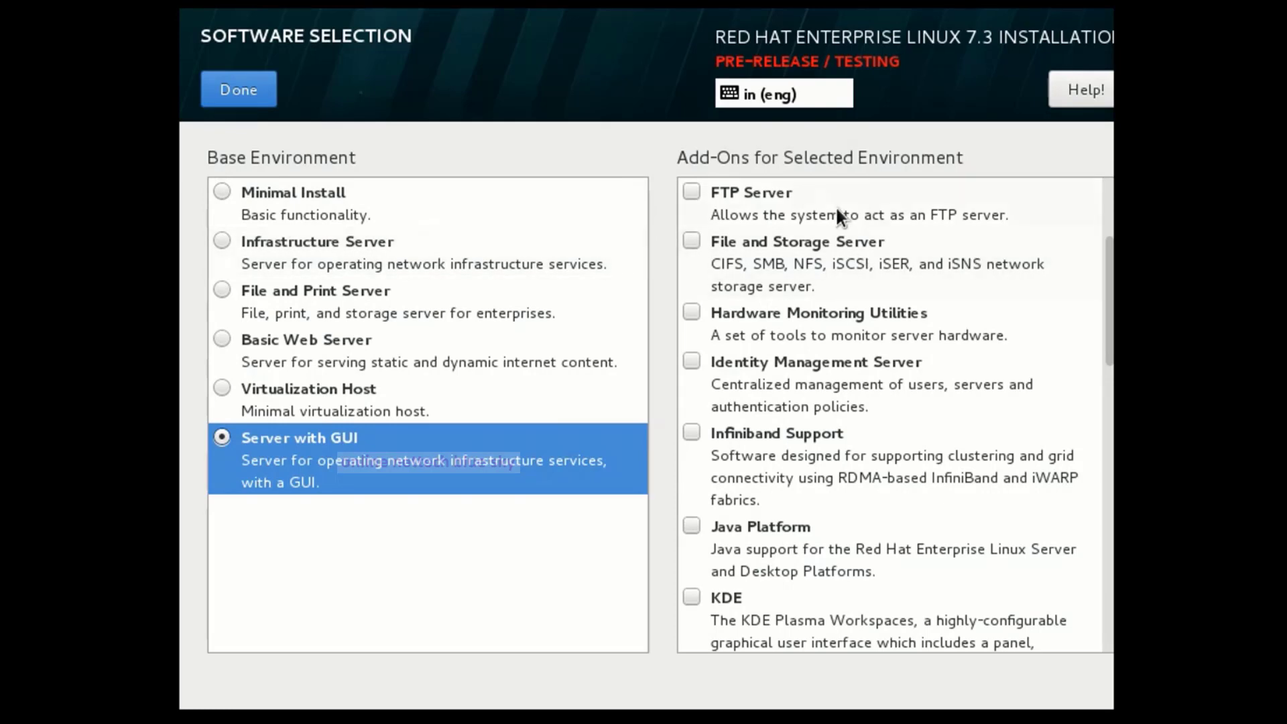
# Add the FTP, File and Storage, Hardware Monitoring, Identity Management, Infiniband, Java, KDE, Large Systems Performance and Load Balancer add-ons.
pyautogui.click(684, 189)
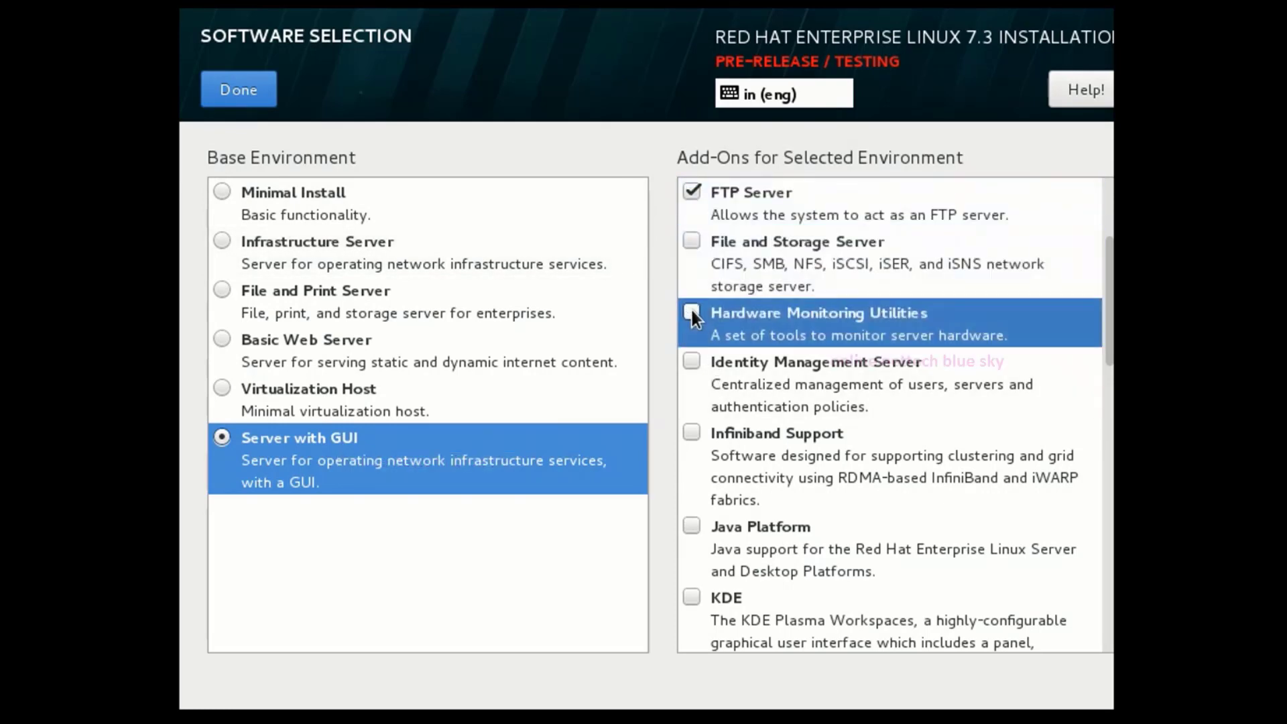
pyautogui.click(694, 241)
pyautogui.click(691, 313)
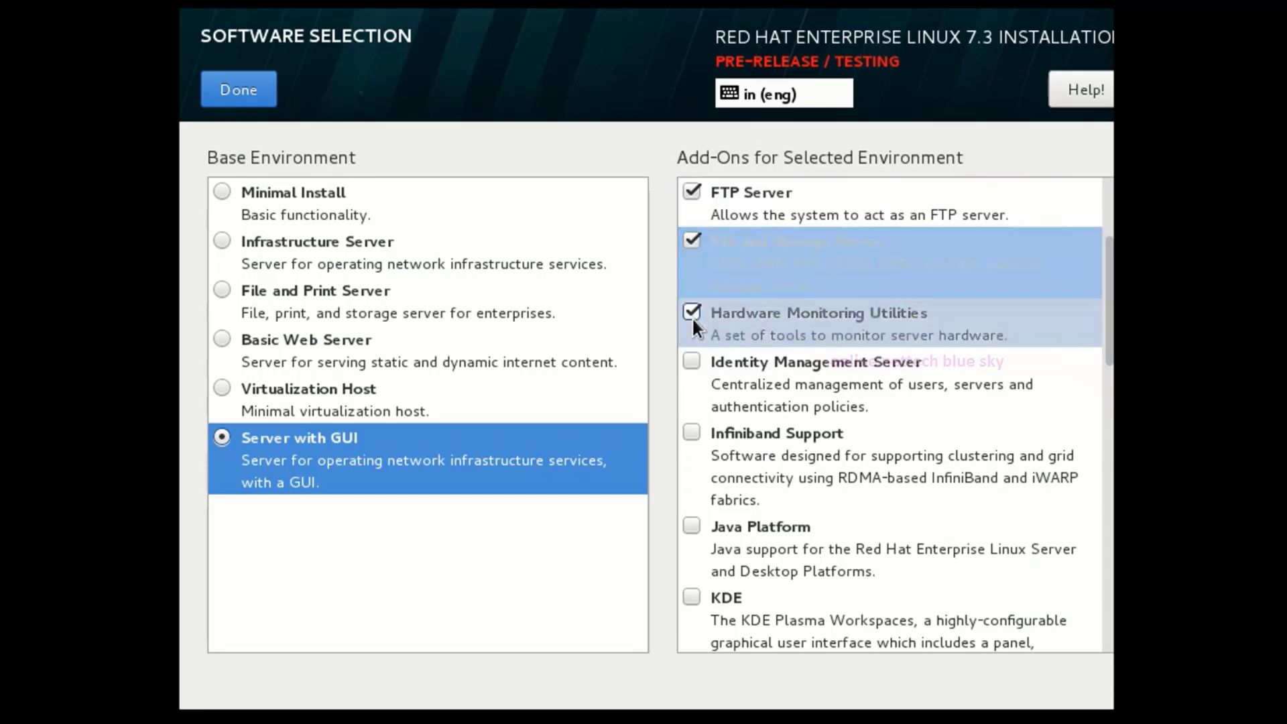
pyautogui.click(691, 362)
pyautogui.click(691, 432)
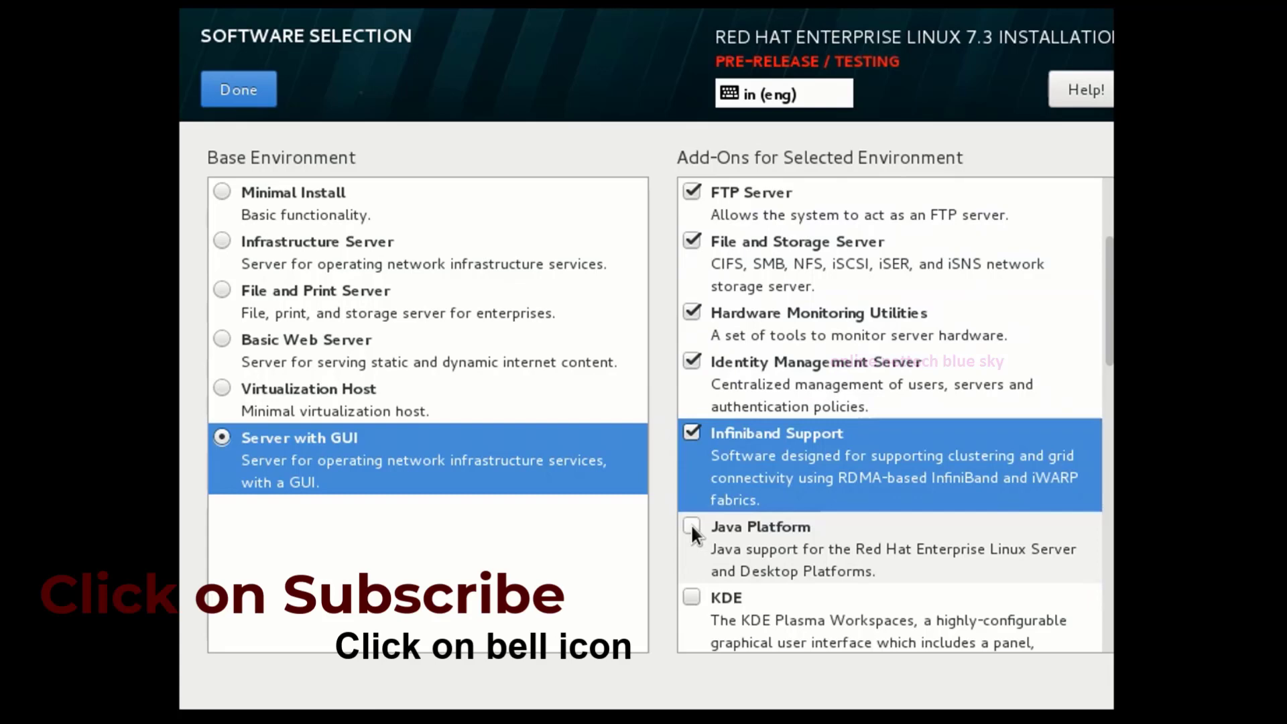
pyautogui.scroll(-3, 685, 515)
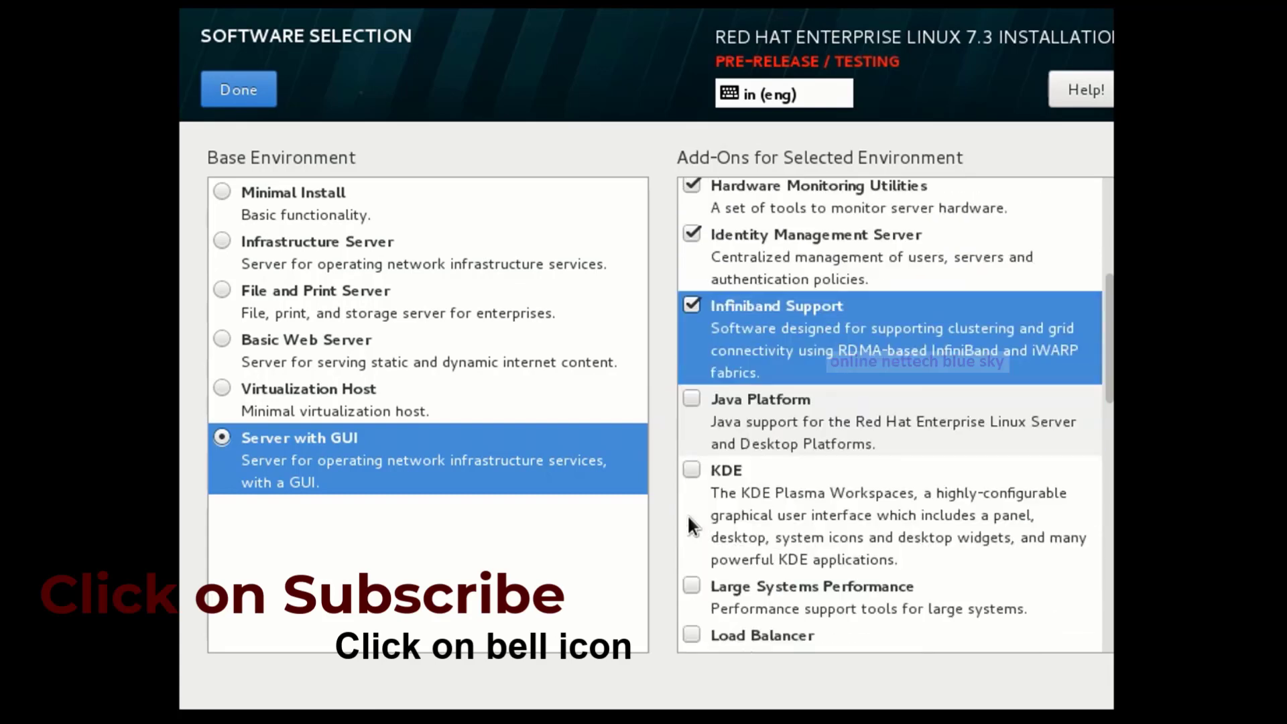
pyautogui.click(691, 398)
pyautogui.click(691, 469)
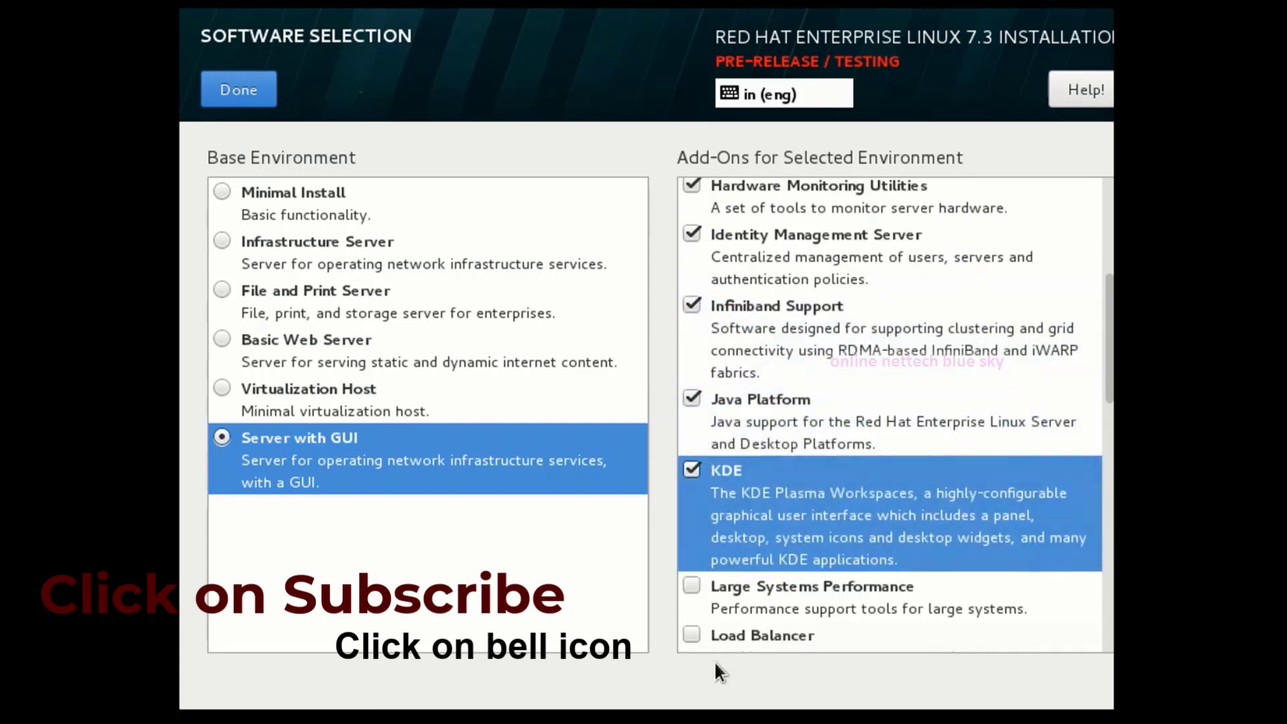
pyautogui.click(687, 586)
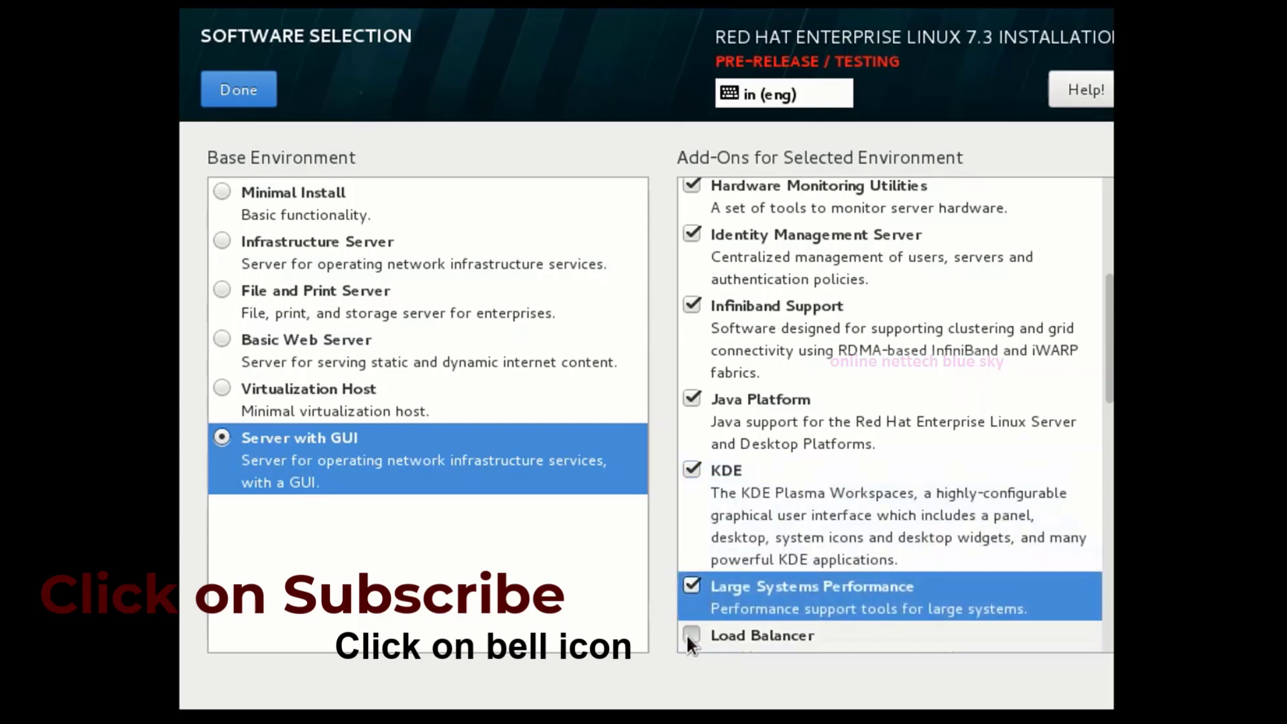
pyautogui.click(688, 635)
# Add the Mainframe Access, MariaDB, NFS Client, Performance Tools, PostgreSQL, Print Server, Remote Management and Virtualization add-ons.
pyautogui.scroll(-7, 746, 496)
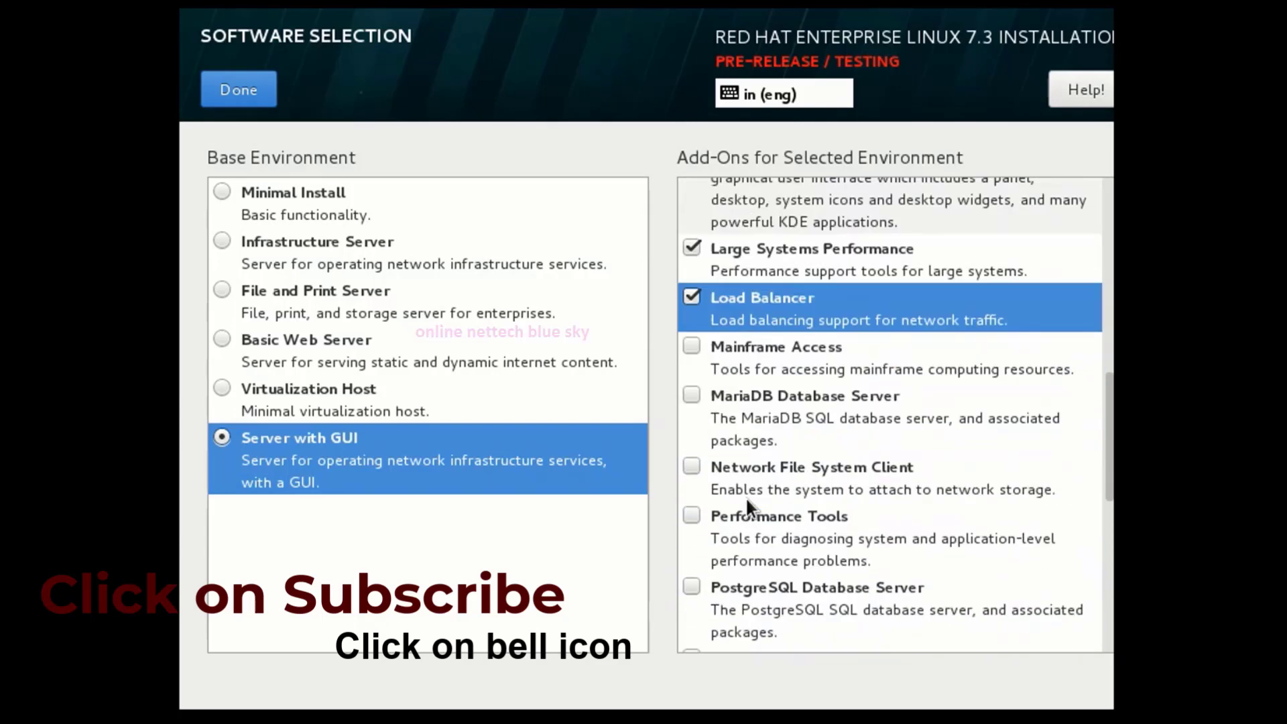
pyautogui.click(689, 346)
pyautogui.click(692, 396)
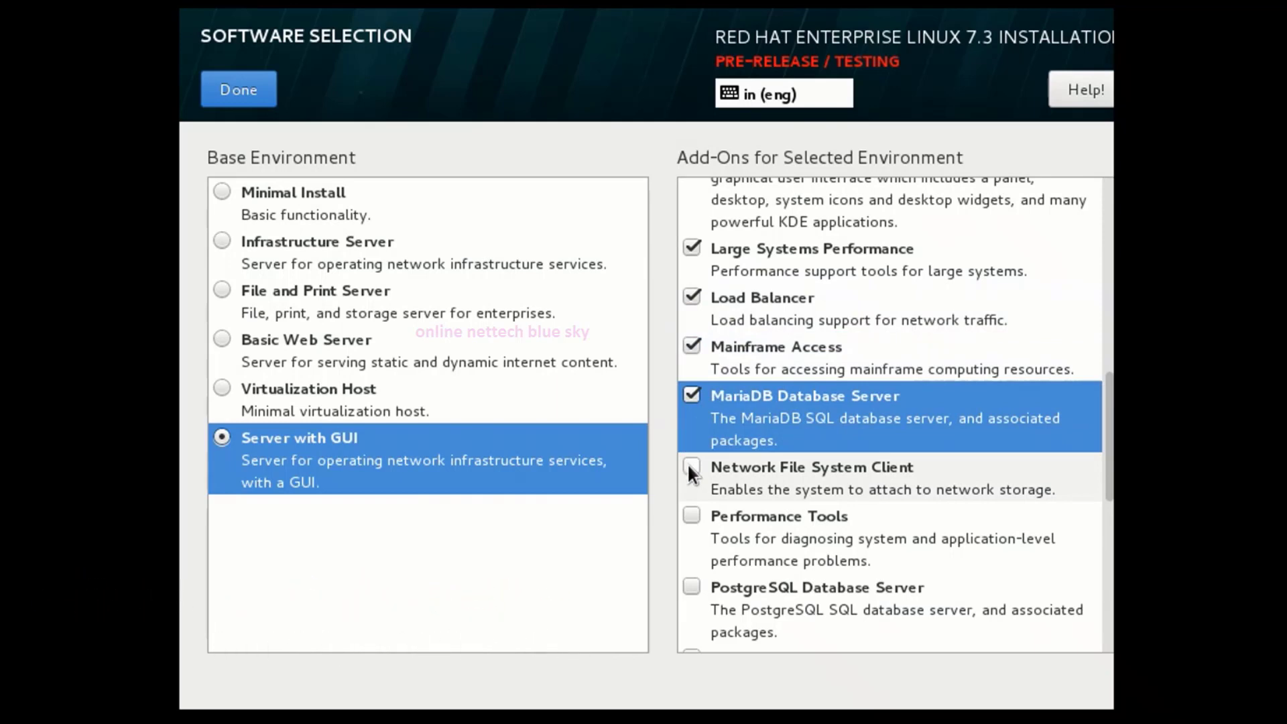
pyautogui.click(690, 468)
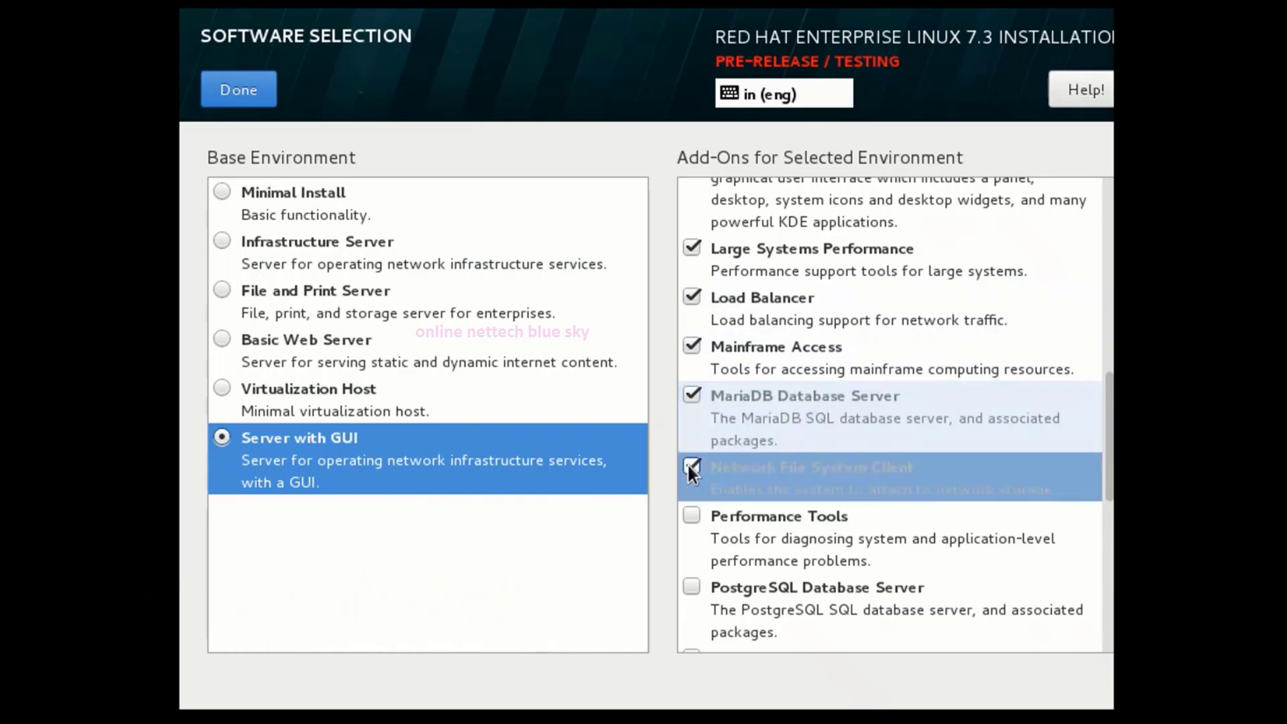
pyautogui.click(691, 518)
pyautogui.click(691, 588)
pyautogui.scroll(-5, 711, 550)
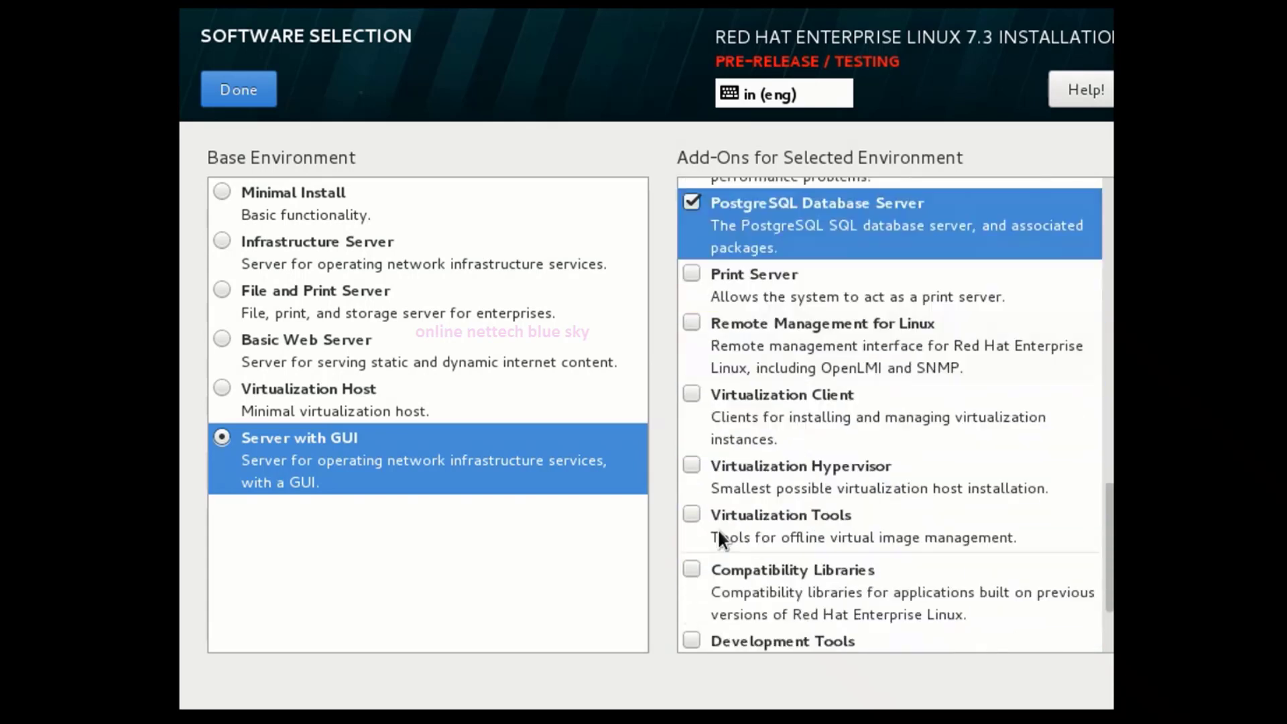
pyautogui.click(691, 274)
pyautogui.click(691, 322)
pyautogui.click(691, 394)
pyautogui.click(692, 467)
pyautogui.click(691, 515)
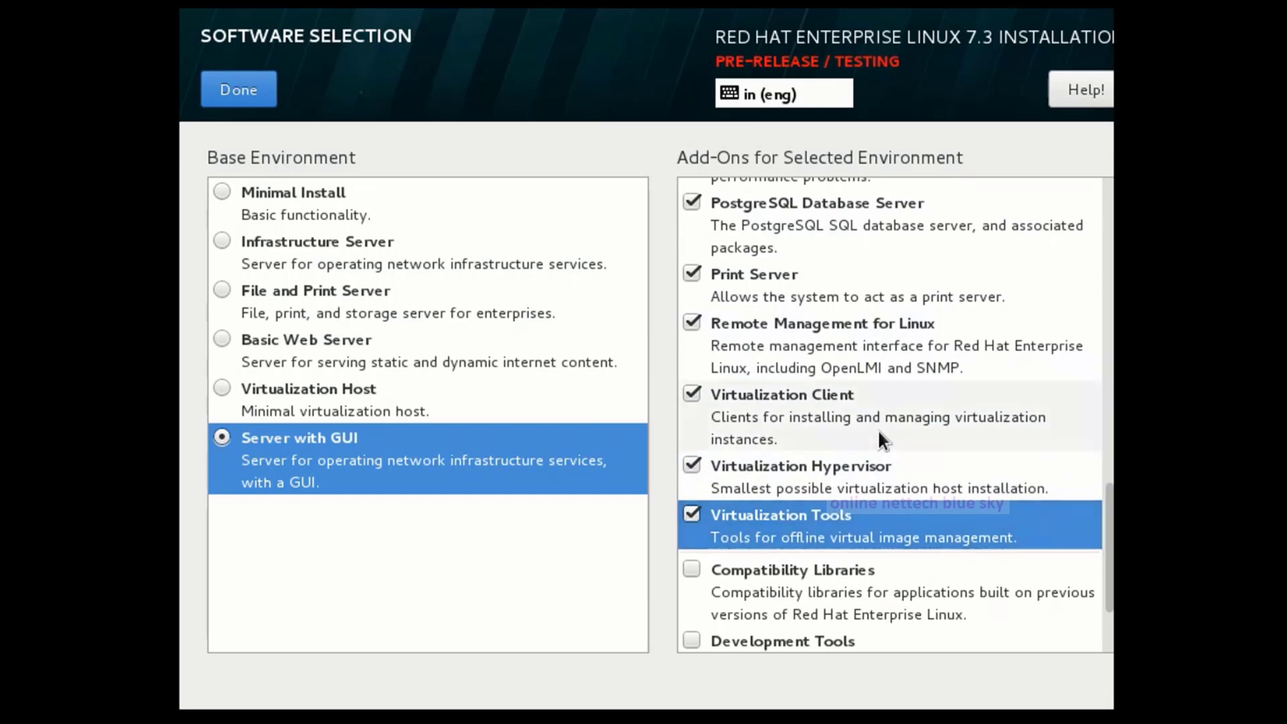
# Add the Compatibility Libraries, Development Tools, Security Tools, Smart Card, Backup Server, DNS and E-mail Server add-ons.
pyautogui.scroll(-3, 874, 427)
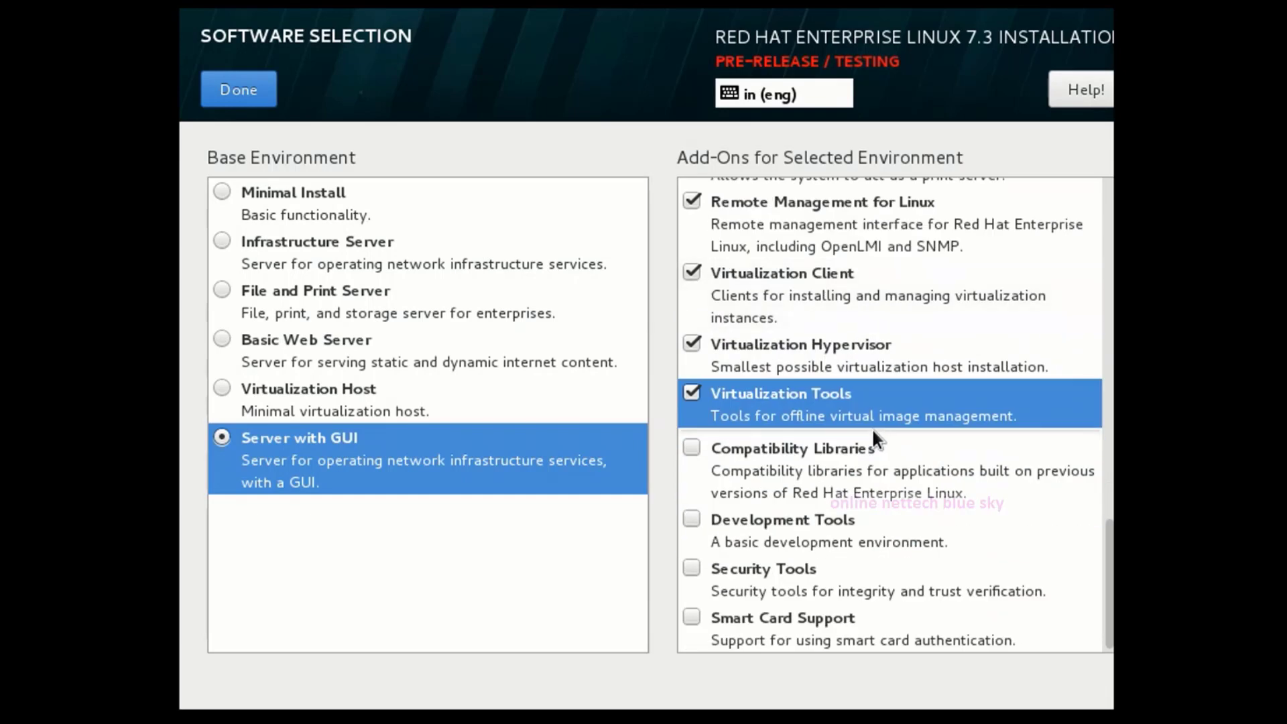
pyautogui.click(691, 447)
pyautogui.click(692, 519)
pyautogui.click(692, 568)
pyautogui.click(692, 615)
pyautogui.scroll(15, 818, 442)
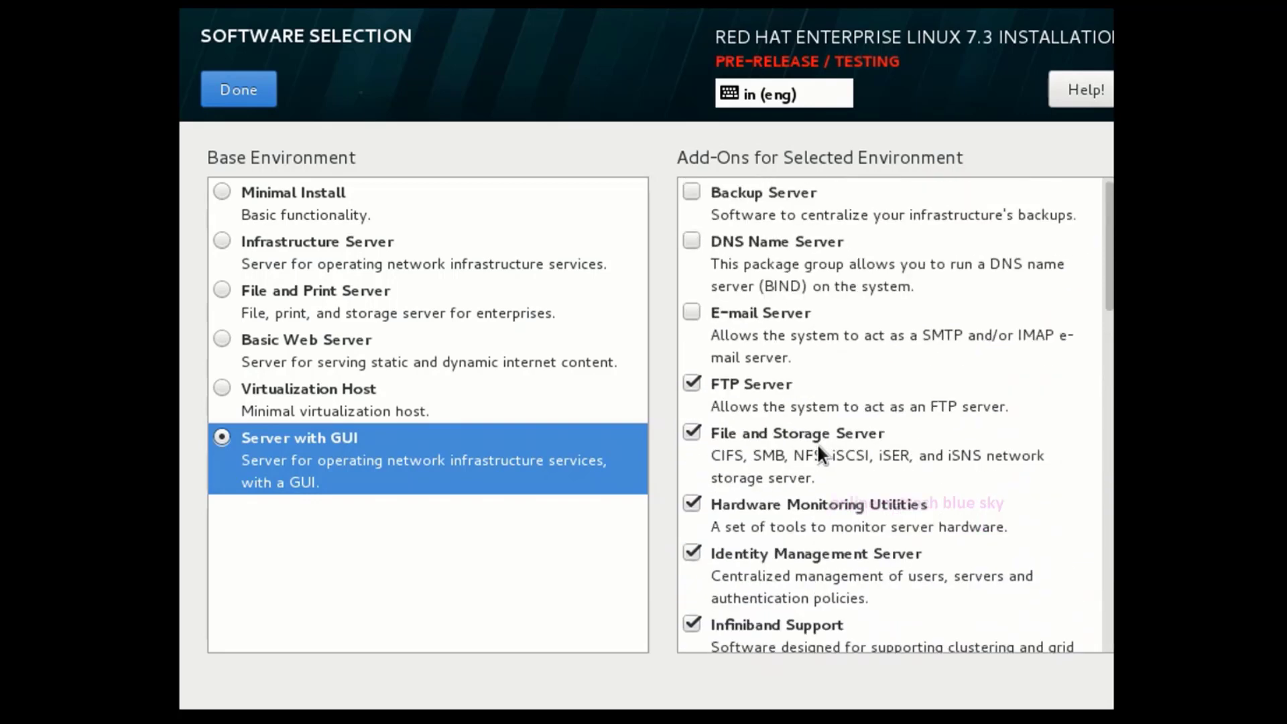
pyautogui.click(692, 193)
pyautogui.click(691, 241)
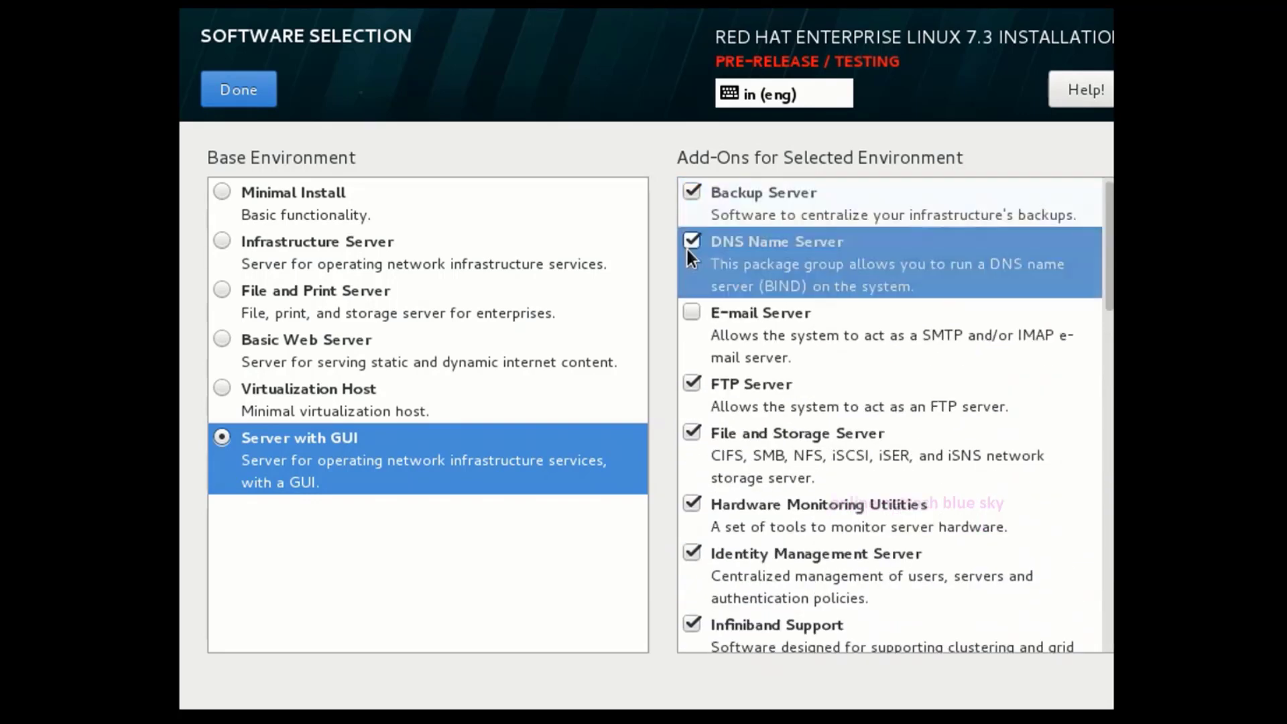
pyautogui.click(692, 312)
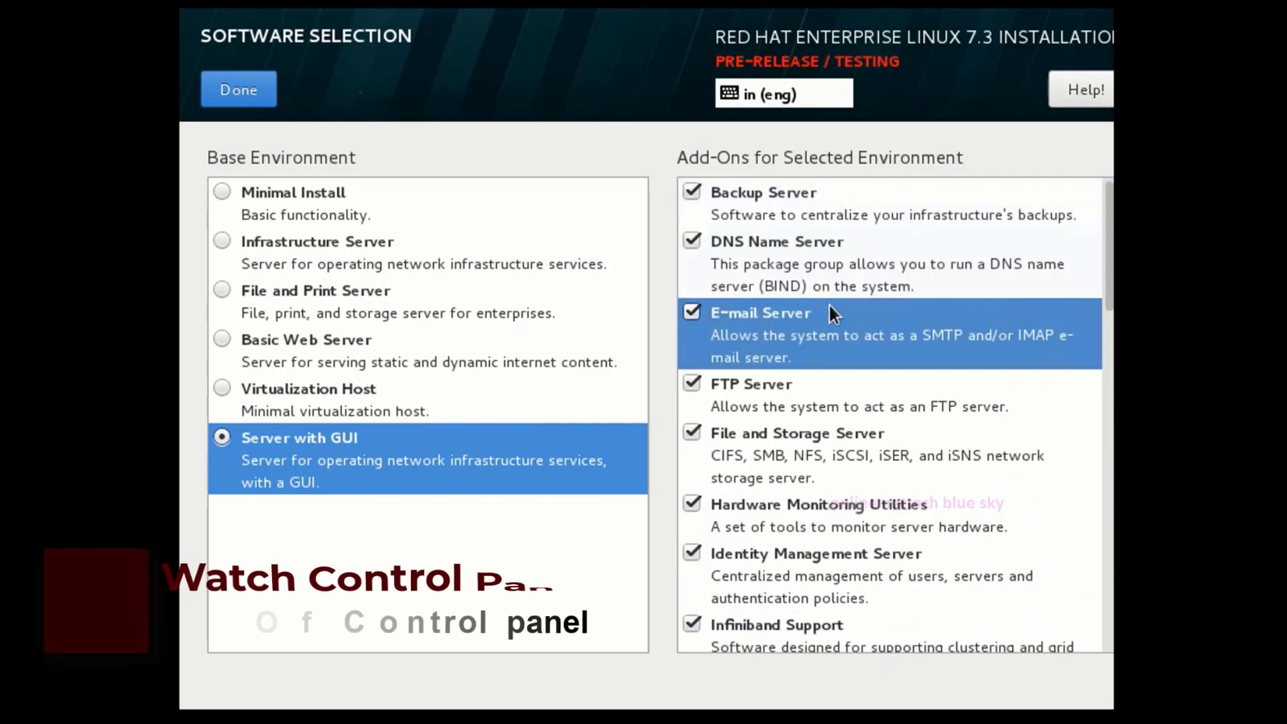
# Finish Software Selection, back on the Installation Summary, and move on to Installation Destination.
pyautogui.click(228, 94)
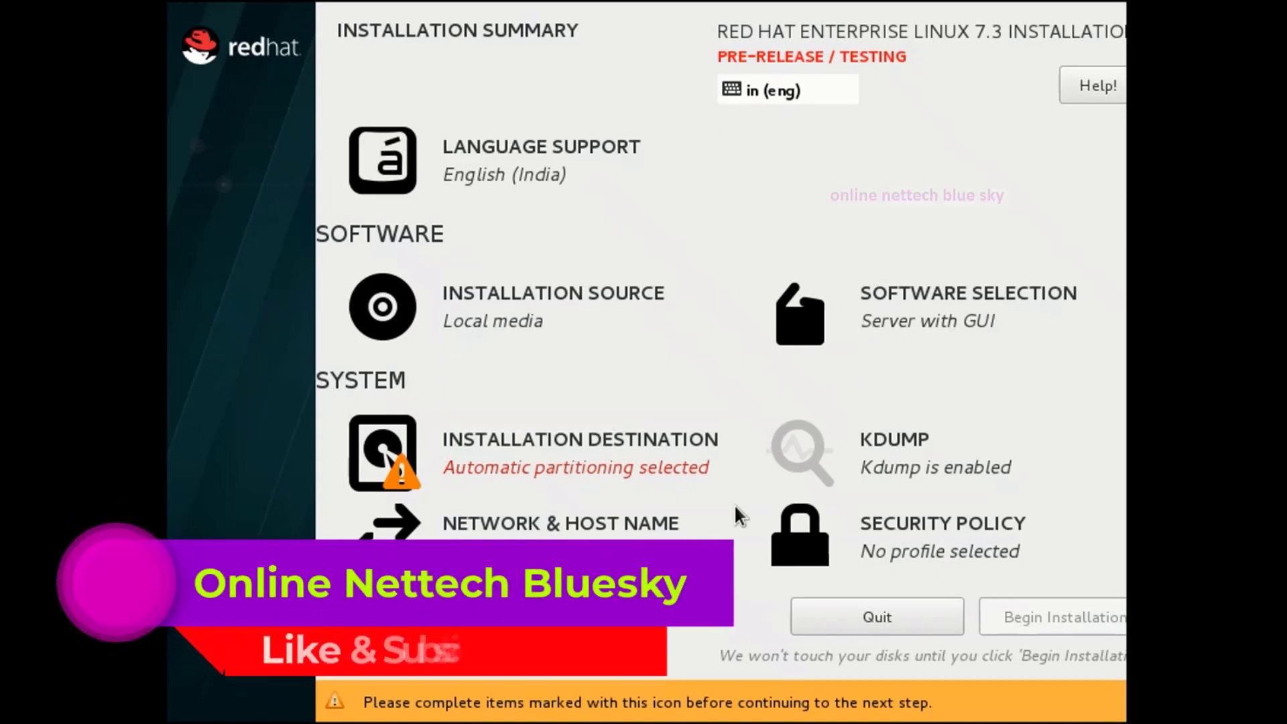
pyautogui.click(519, 458)
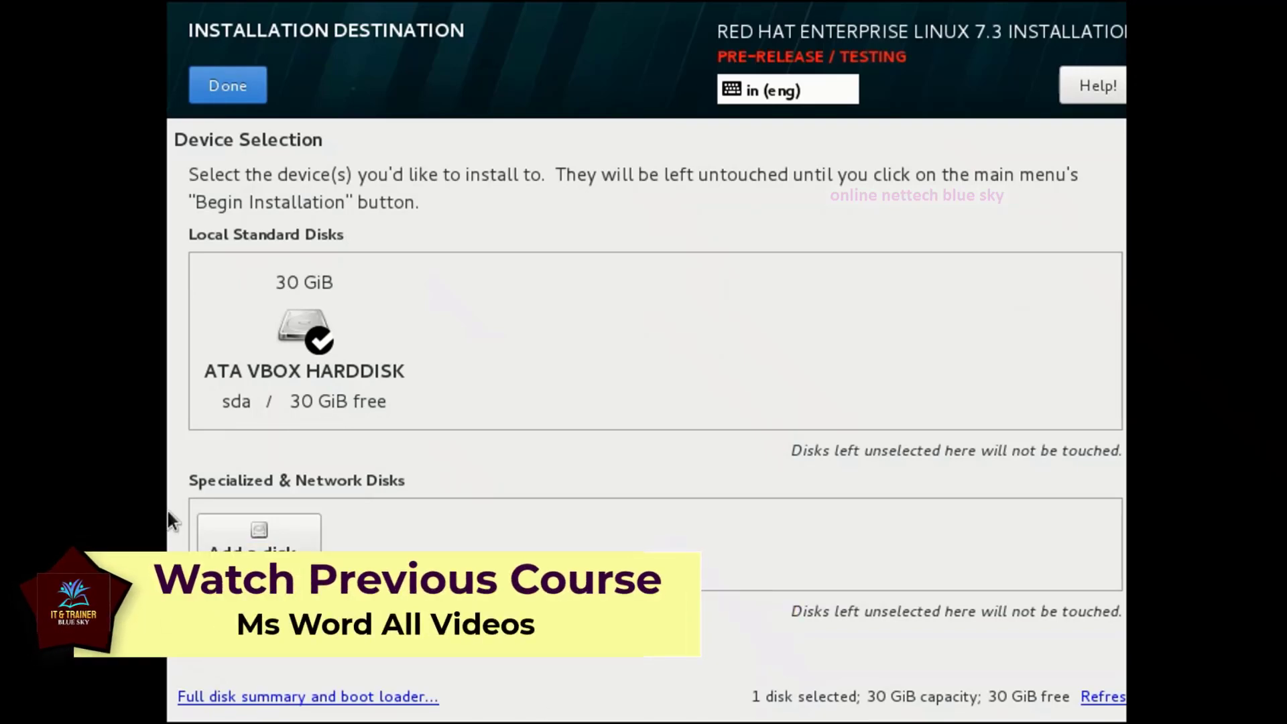
# Reselect the 30 GiB ATA VBOX HARDDISK (sda) as the installation target.
pyautogui.click(294, 341)
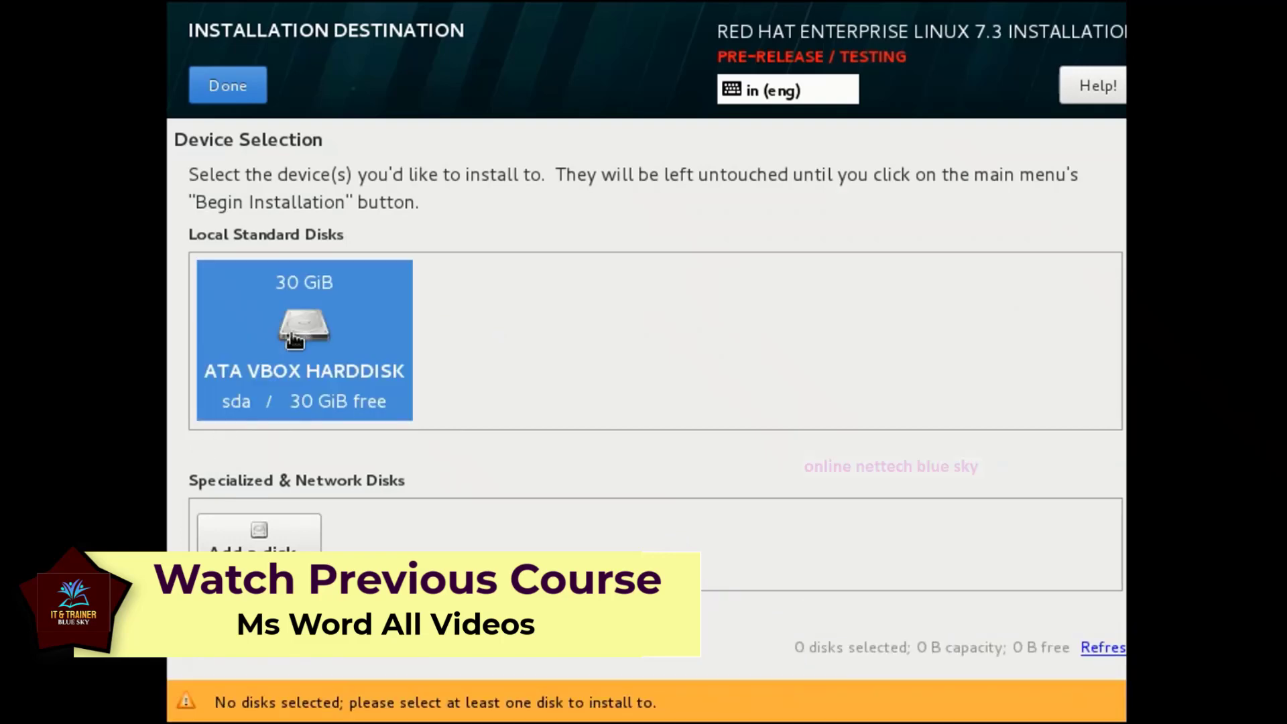
pyautogui.click(293, 341)
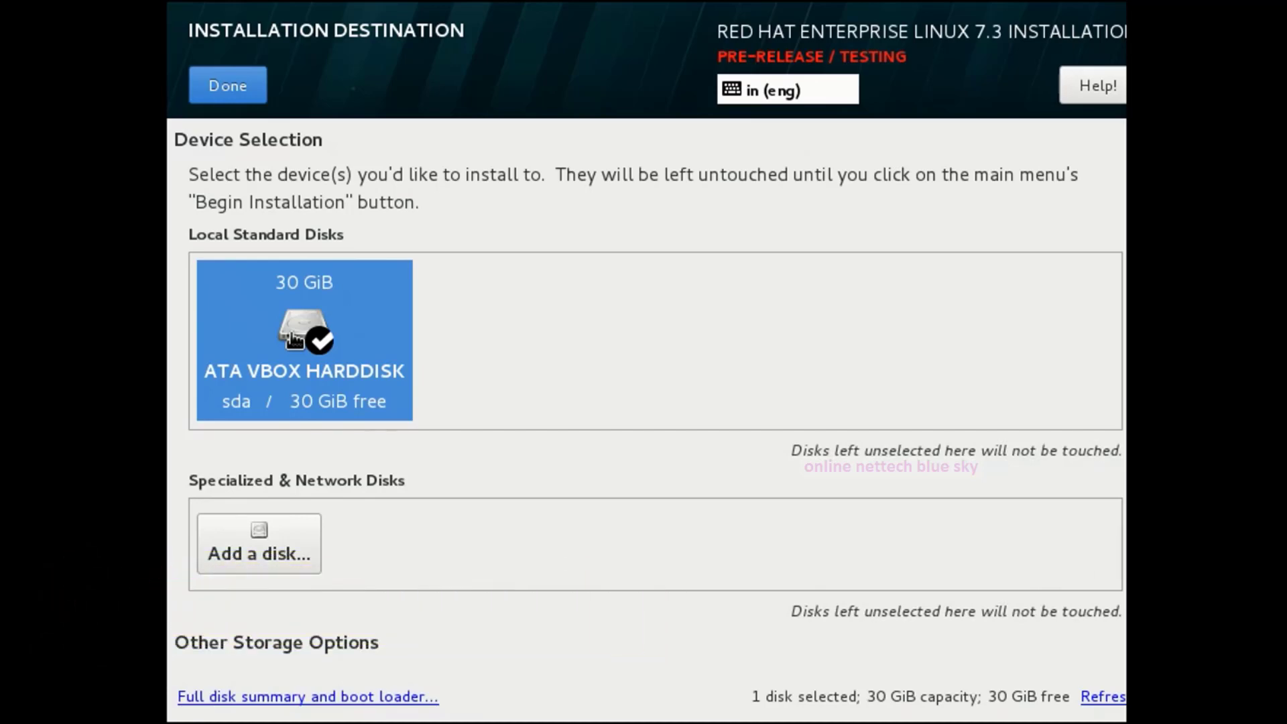
pyautogui.scroll(-2, 638, 434)
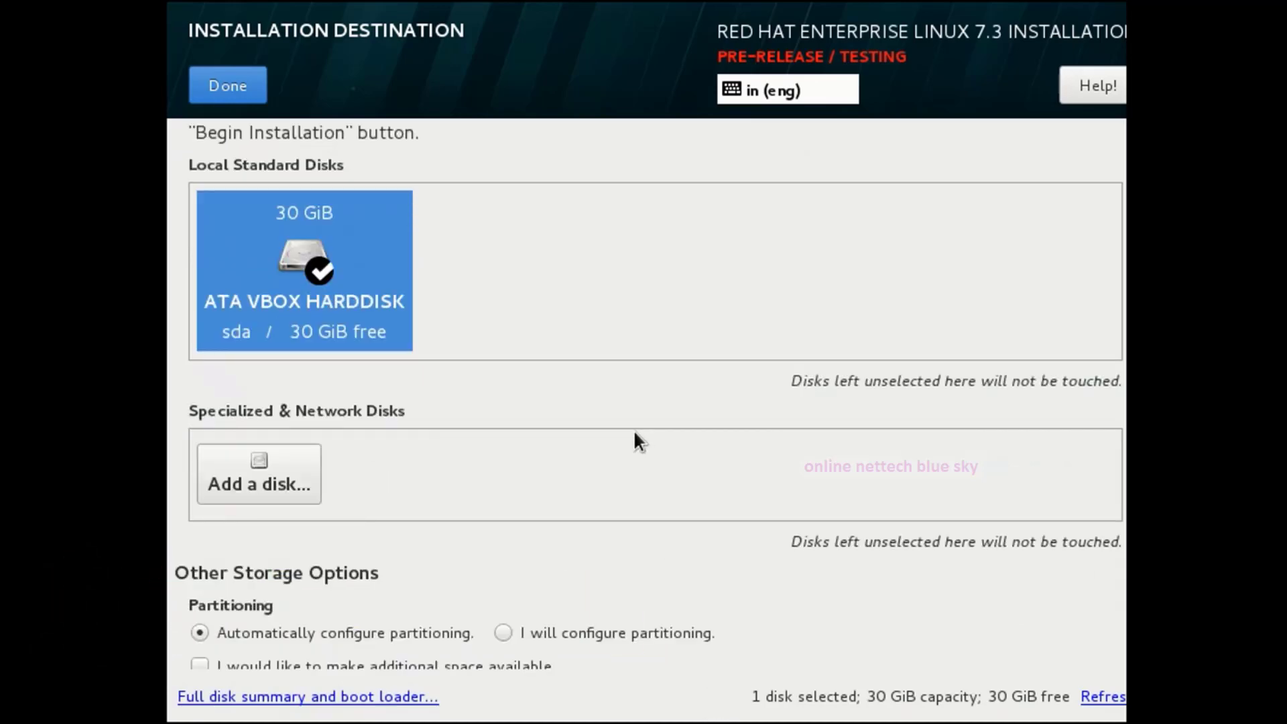
# Under Other Storage Options, choose 'I will configure partitioning' for the 30 GiB disk.
pyautogui.scroll(-2, 629, 441)
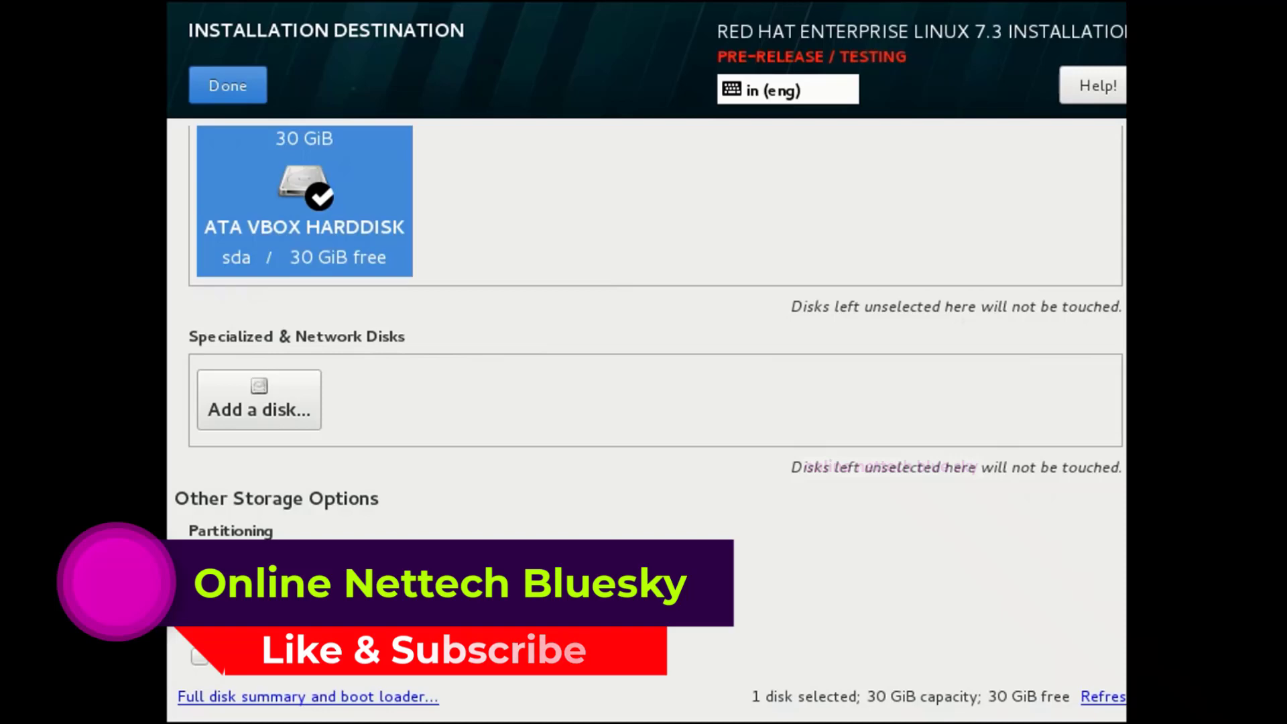
pyautogui.click(504, 560)
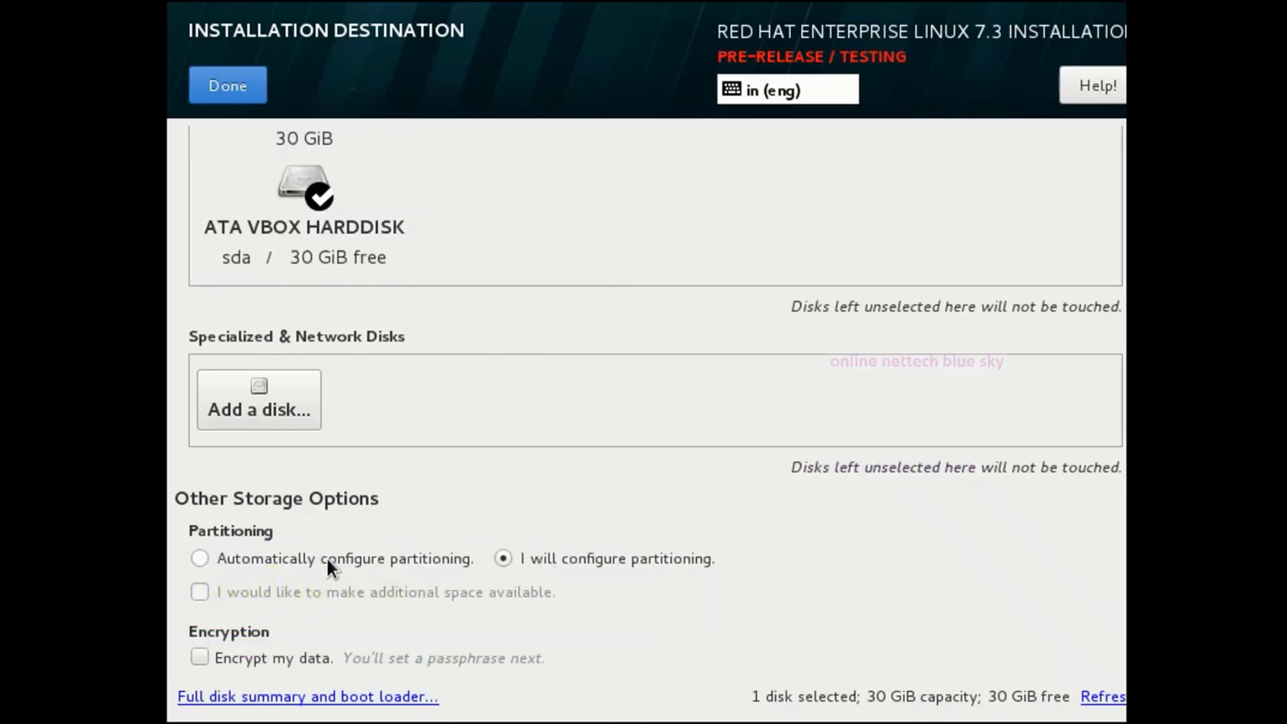
pyautogui.click(328, 557)
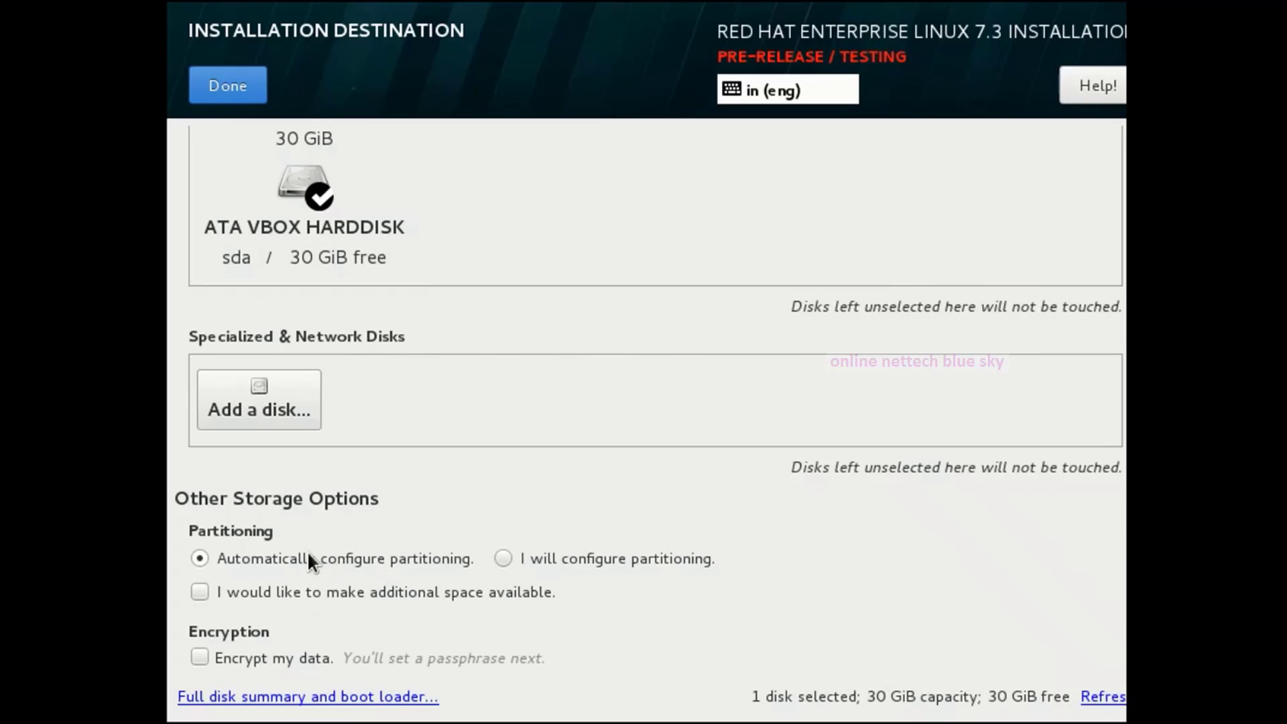
pyautogui.click(504, 559)
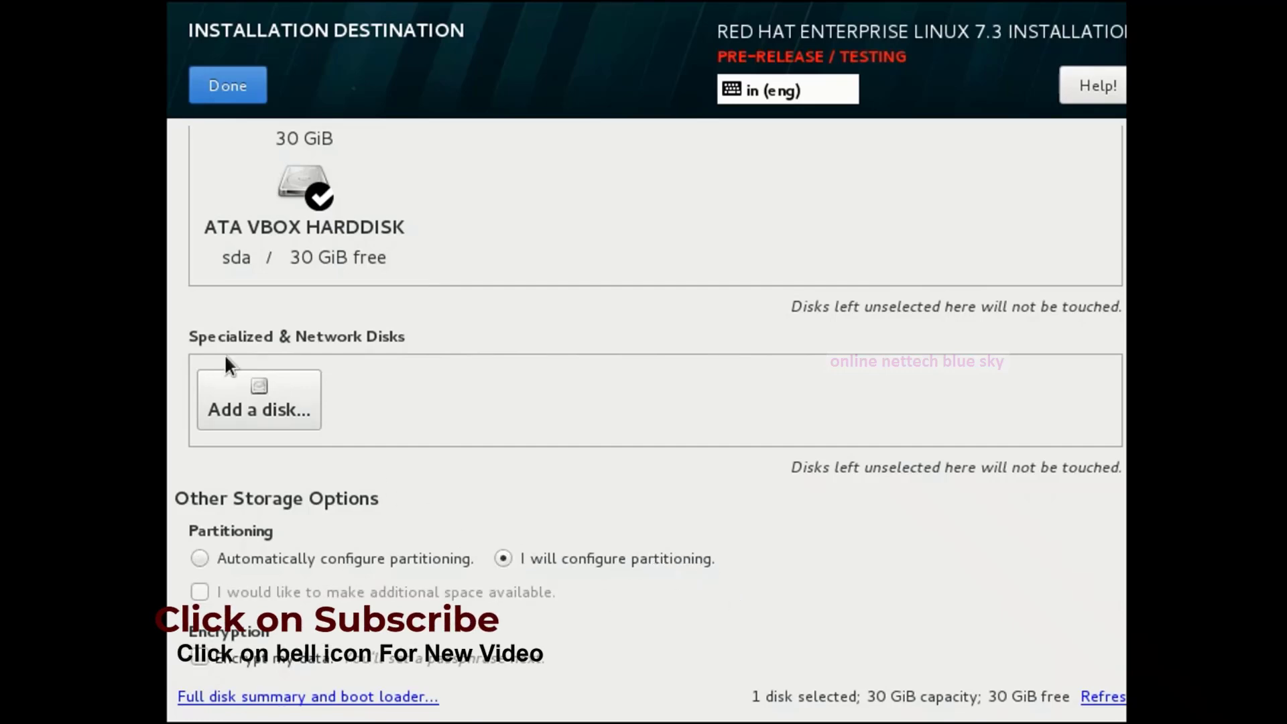
# Open Manual Partitioning and auto-create the default LVM /boot, / and swap mount points.
pyautogui.click(215, 76)
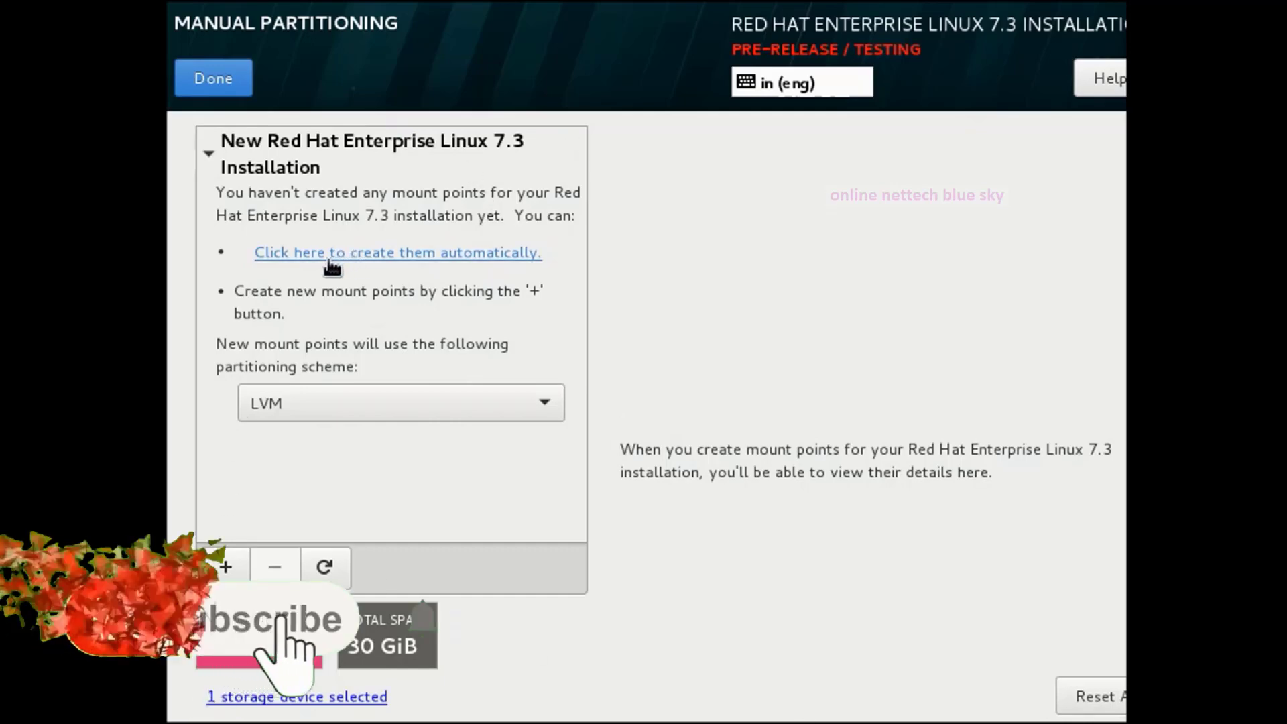
pyautogui.click(410, 260)
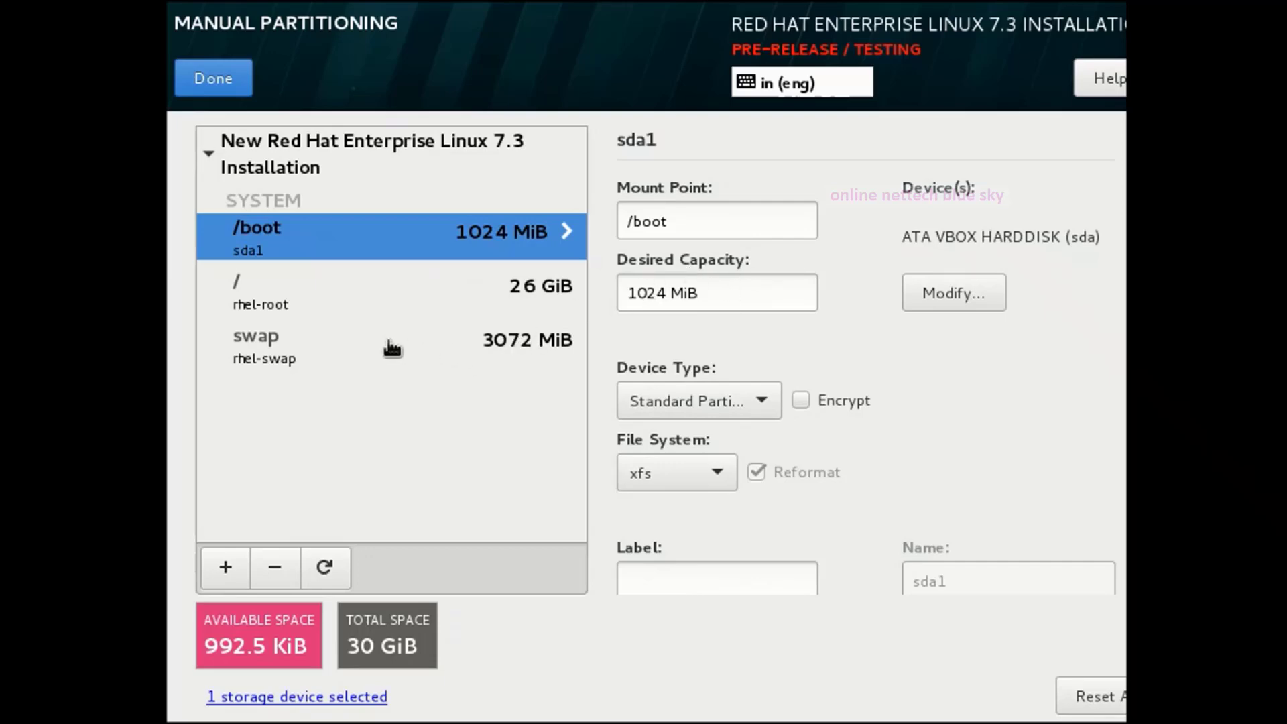
# Set the / (rhel-root) partition's Desired Capacity to 20 GiB instead of 26.
pyautogui.click(352, 345)
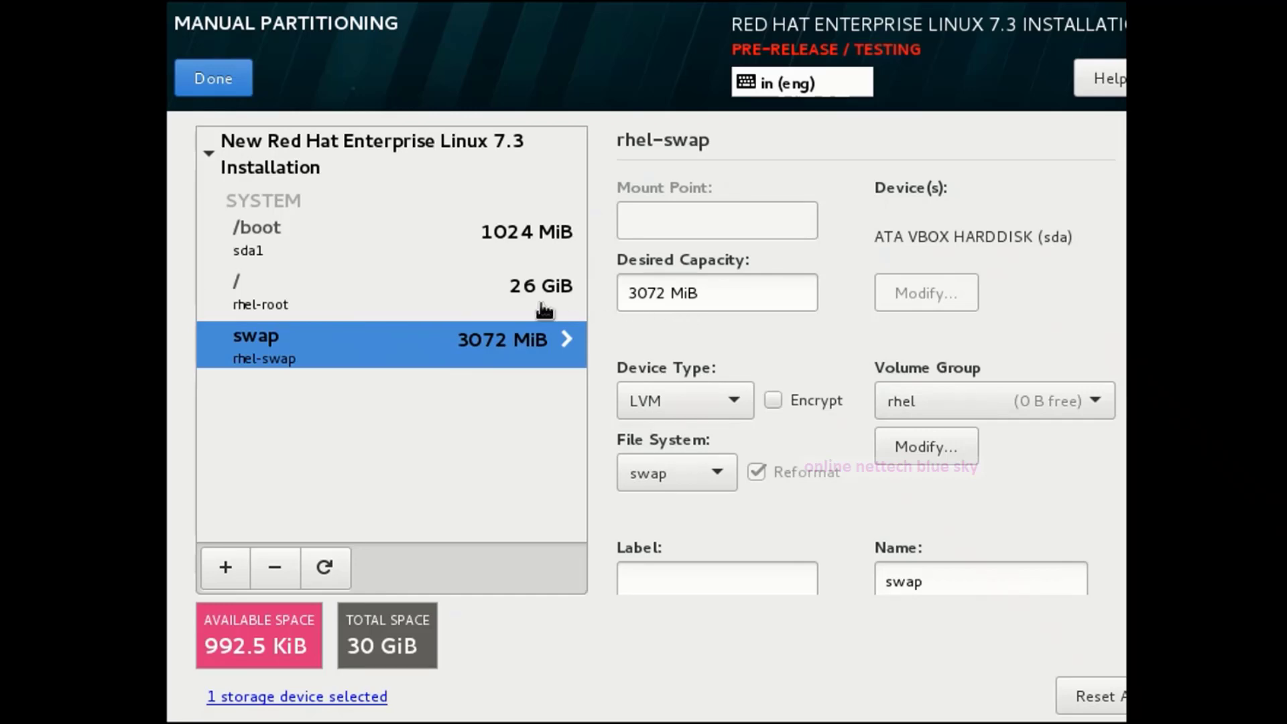
pyautogui.click(497, 300)
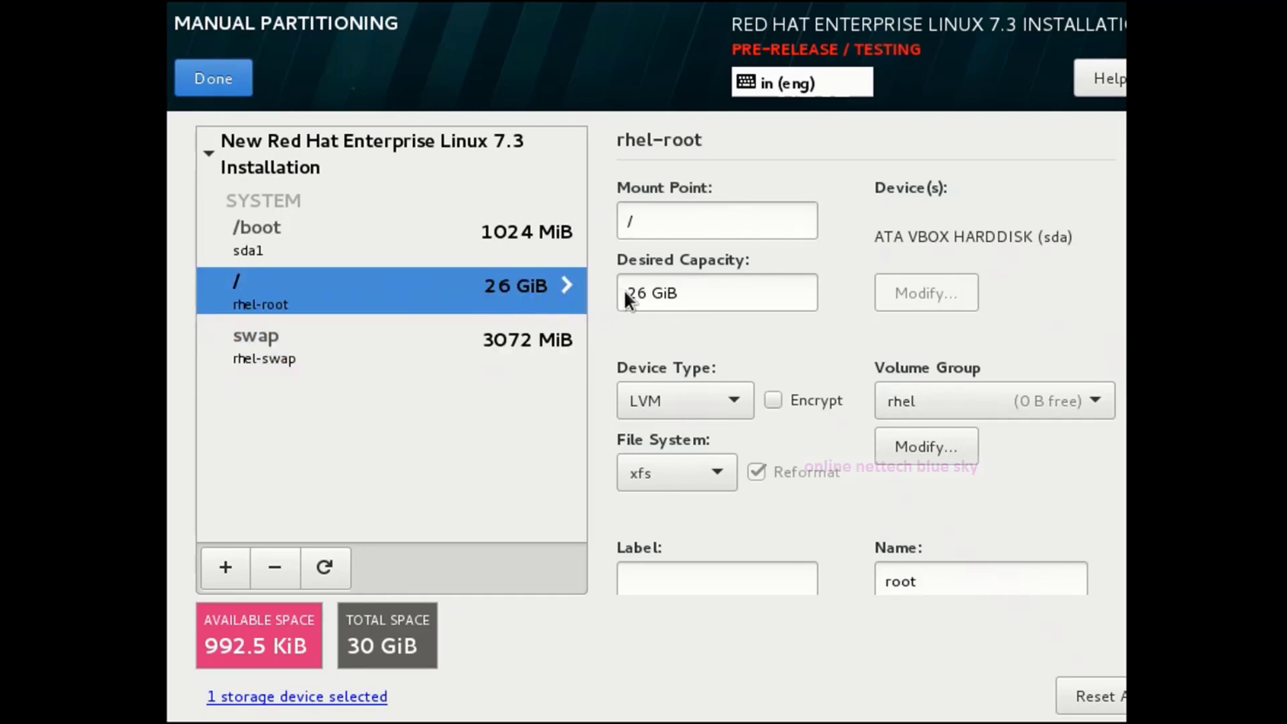
pyautogui.click(648, 293)
pyautogui.moveTo(649, 293); pyautogui.dragTo(613, 297)
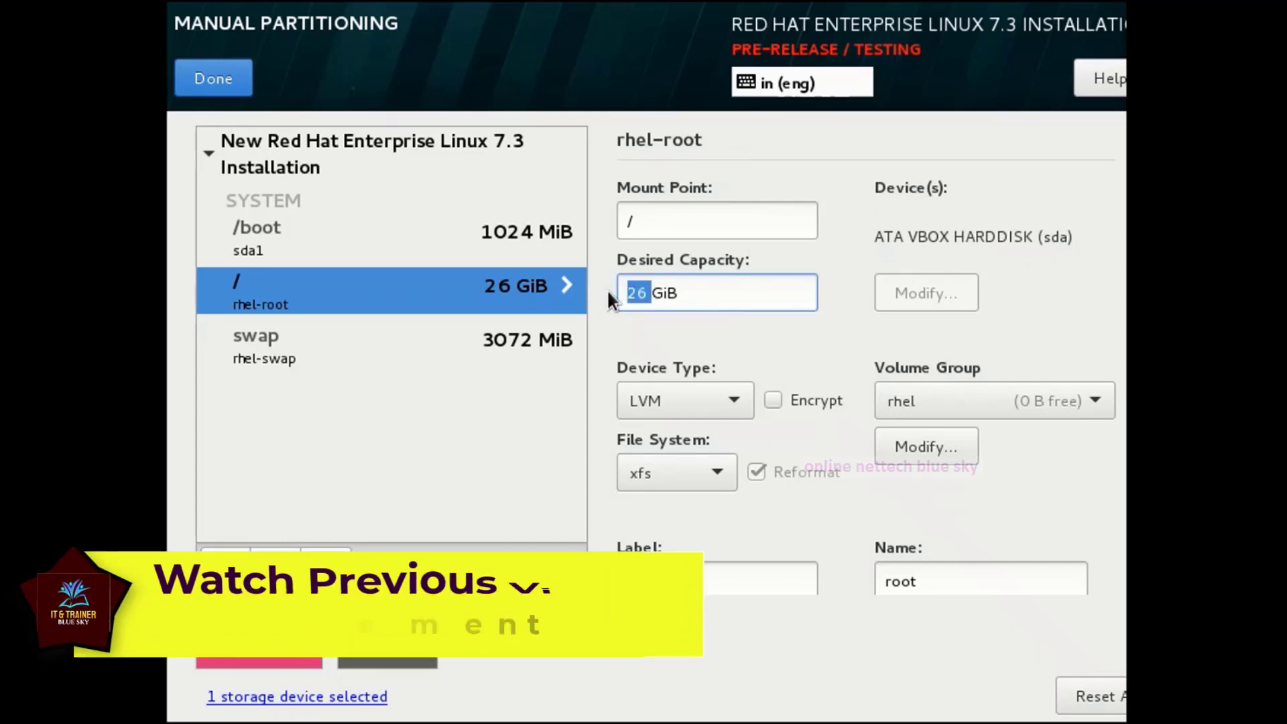
pyautogui.press('Tab')
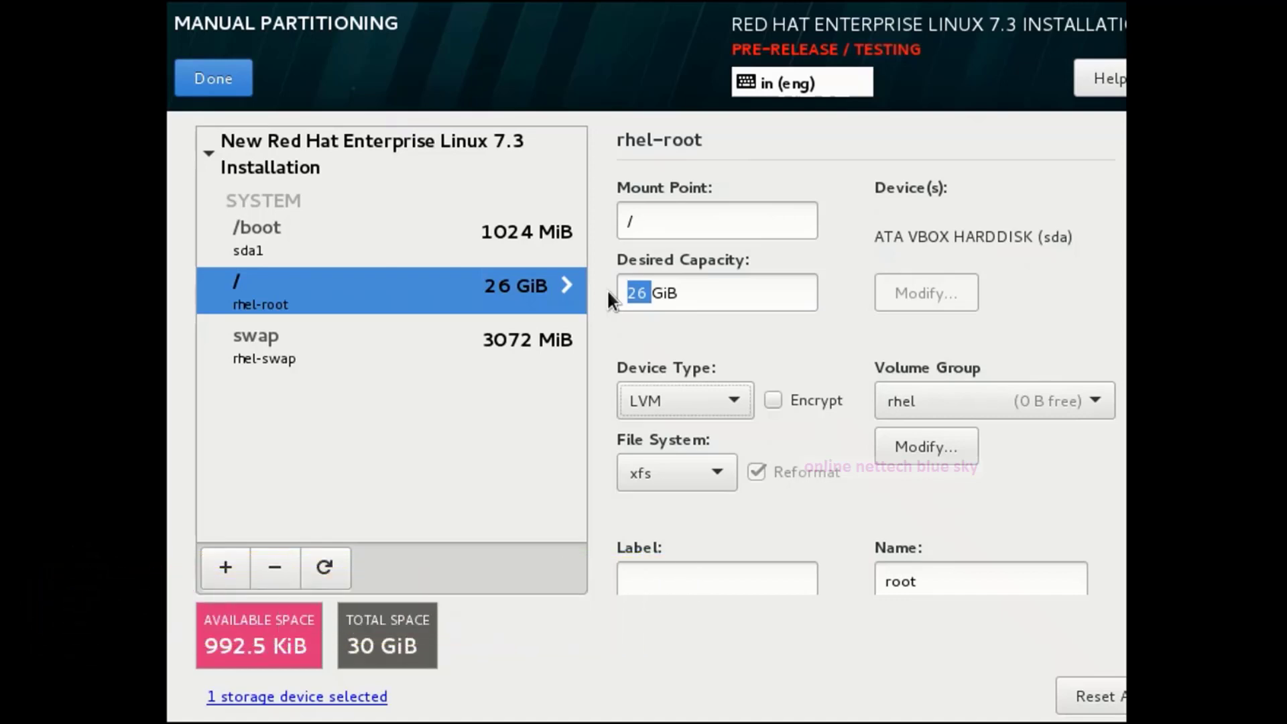
pyautogui.press('Tab')
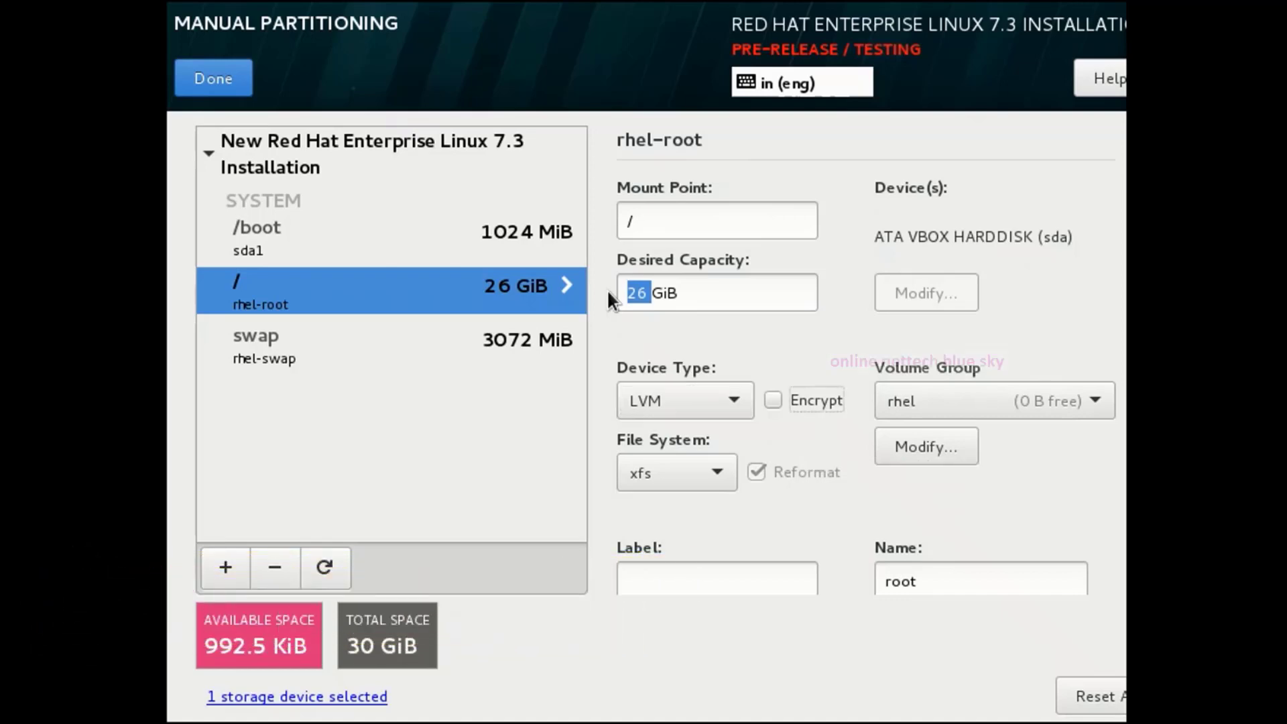
pyautogui.click(741, 292)
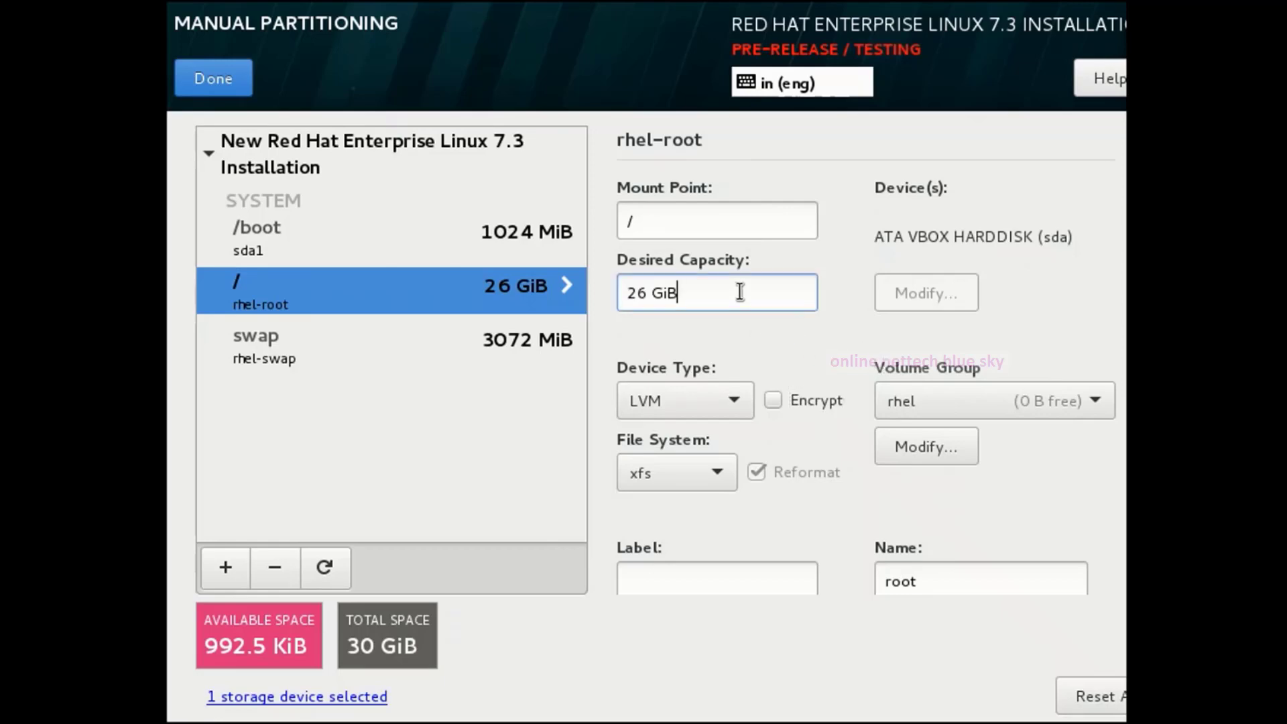
pyautogui.click(642, 297)
pyautogui.press('Delete')
pyautogui.press('BackSpace')
pyautogui.write('20')
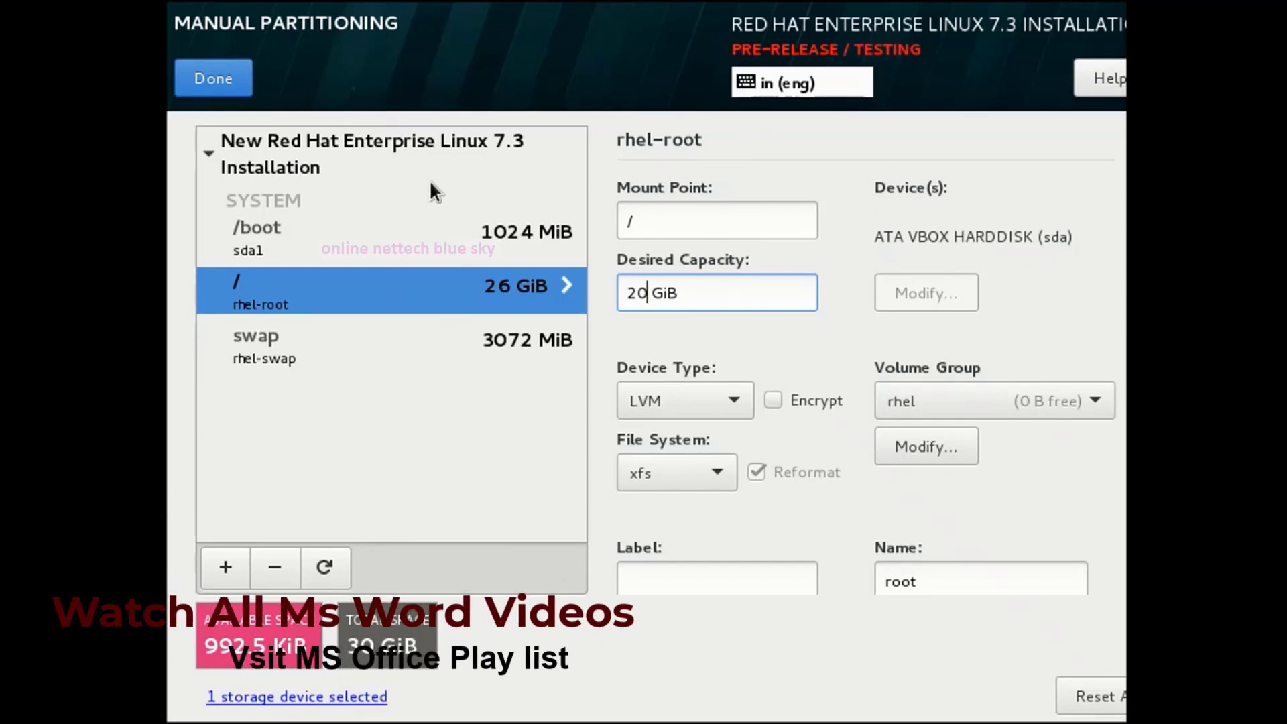
# Accept the listed partitioning changes in Summary of Changes and begin the installation.
pyautogui.click(211, 80)
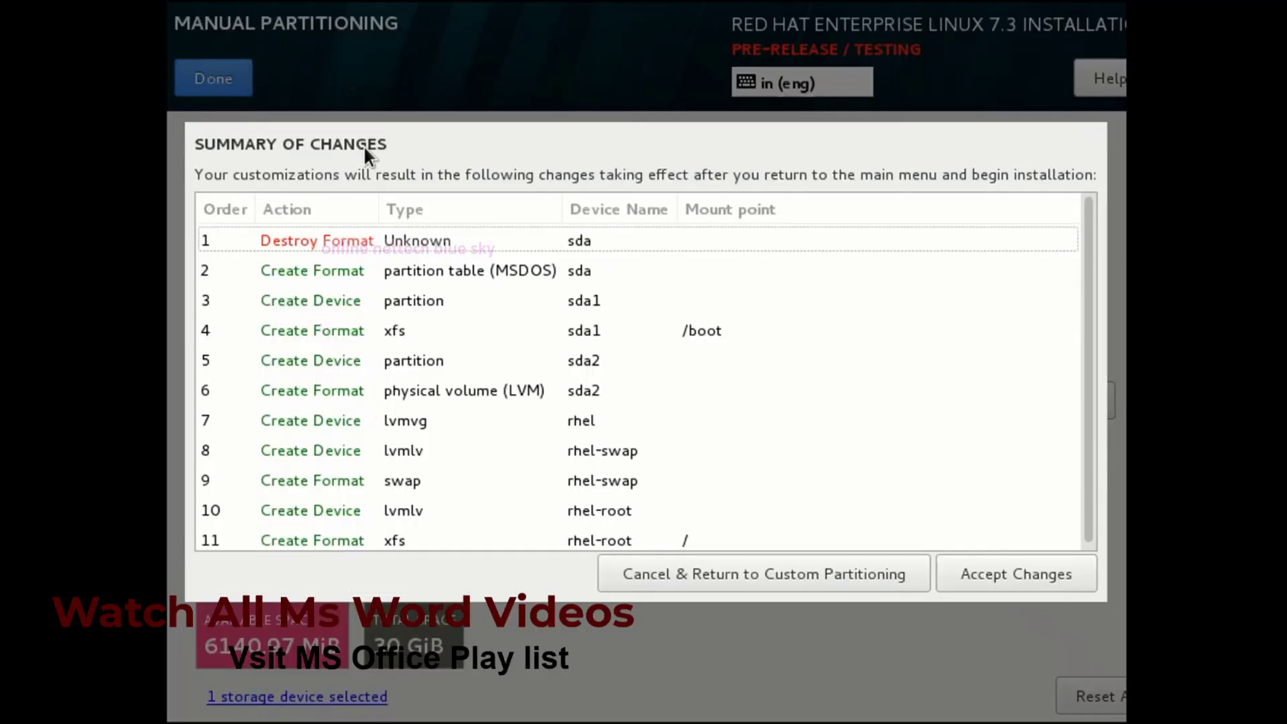
pyautogui.scroll(-1, 576, 482)
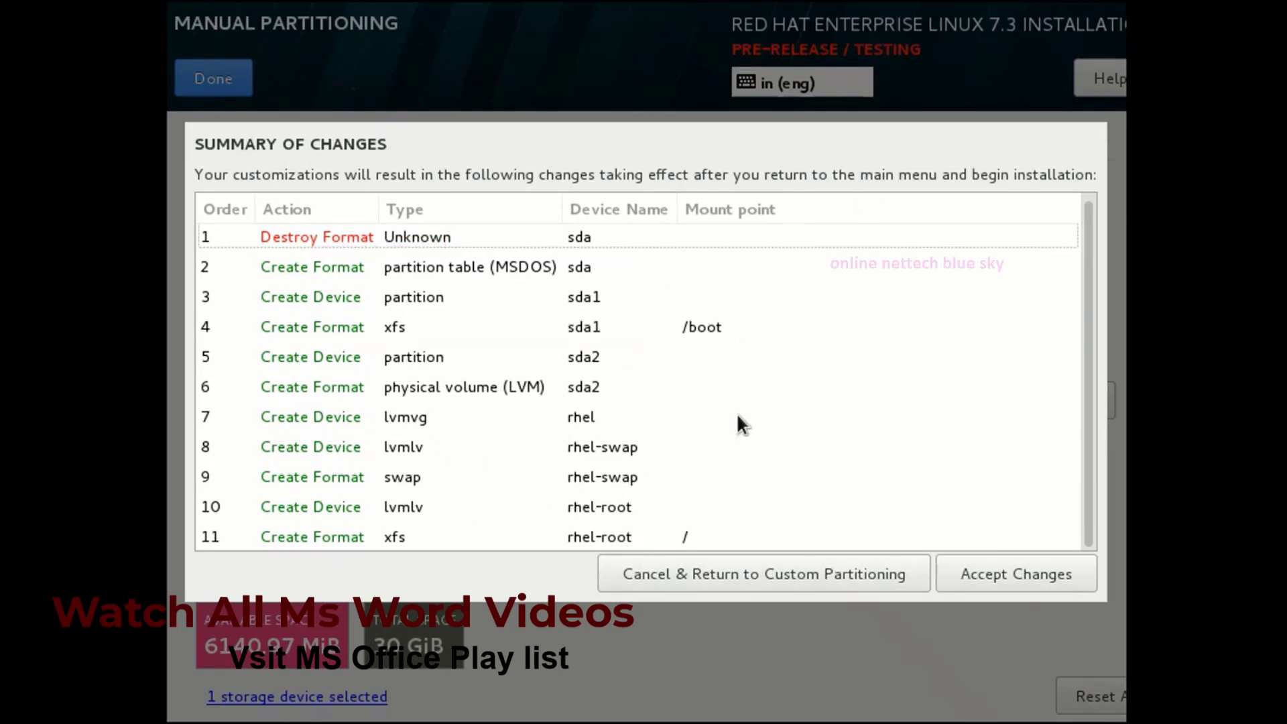
pyautogui.click(1006, 579)
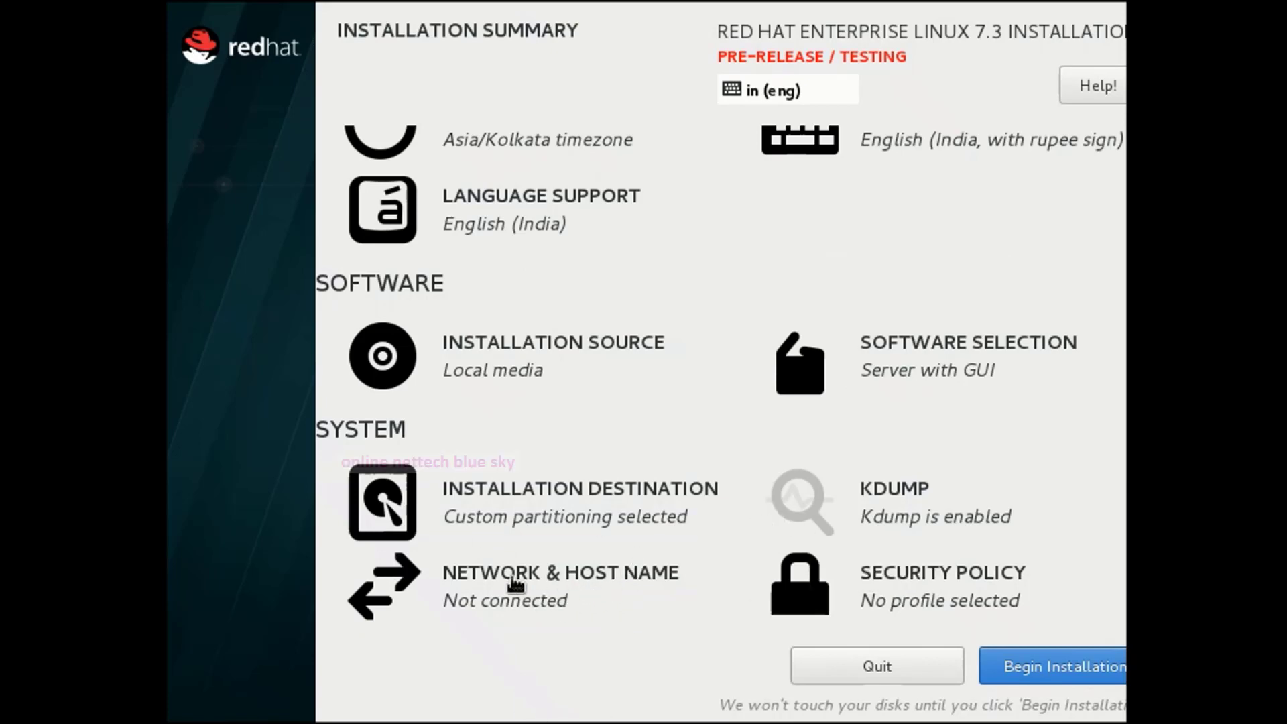
pyautogui.click(1020, 665)
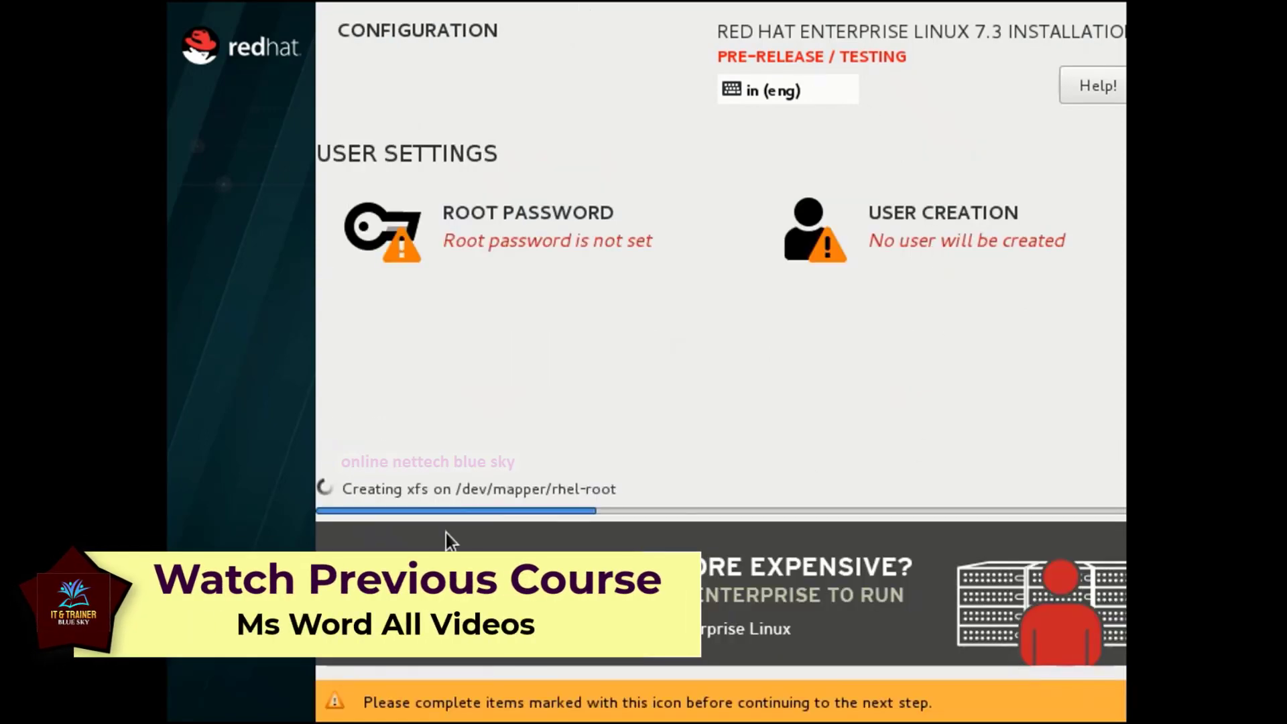
# Enter and confirm the root password, keeping it despite the weak-password warning.
pyautogui.click(501, 228)
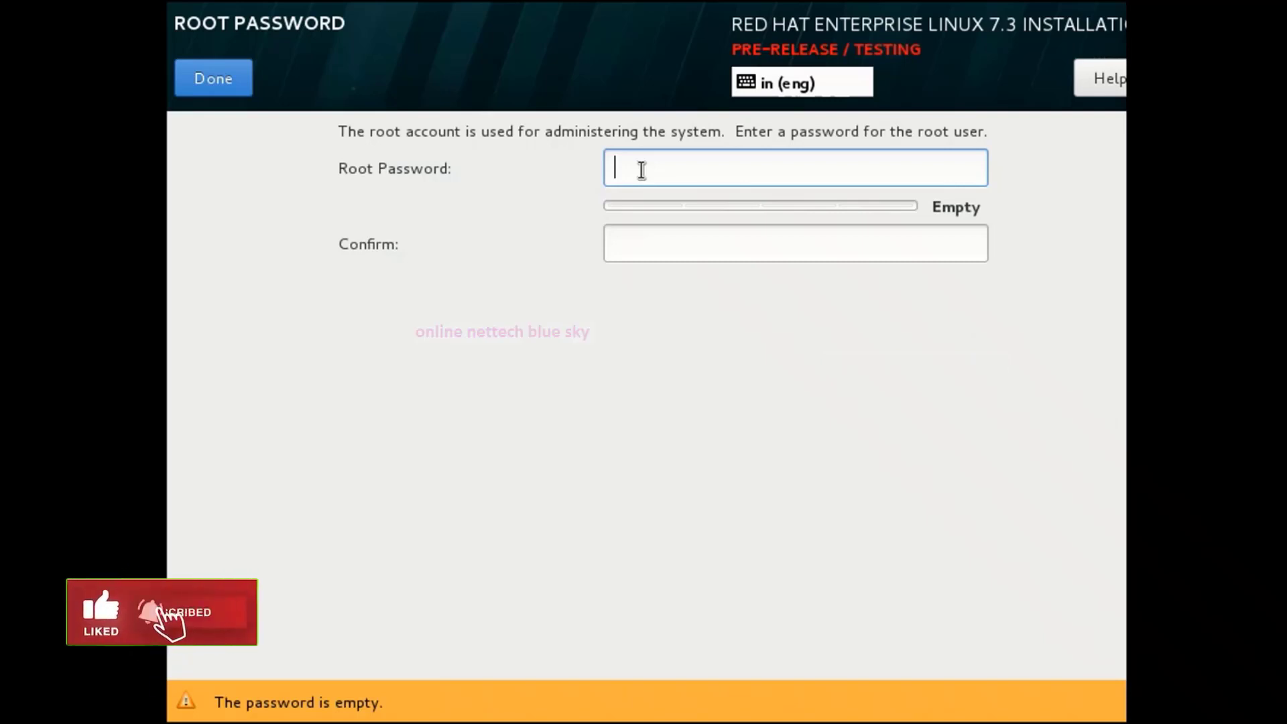
pyautogui.write('1234')
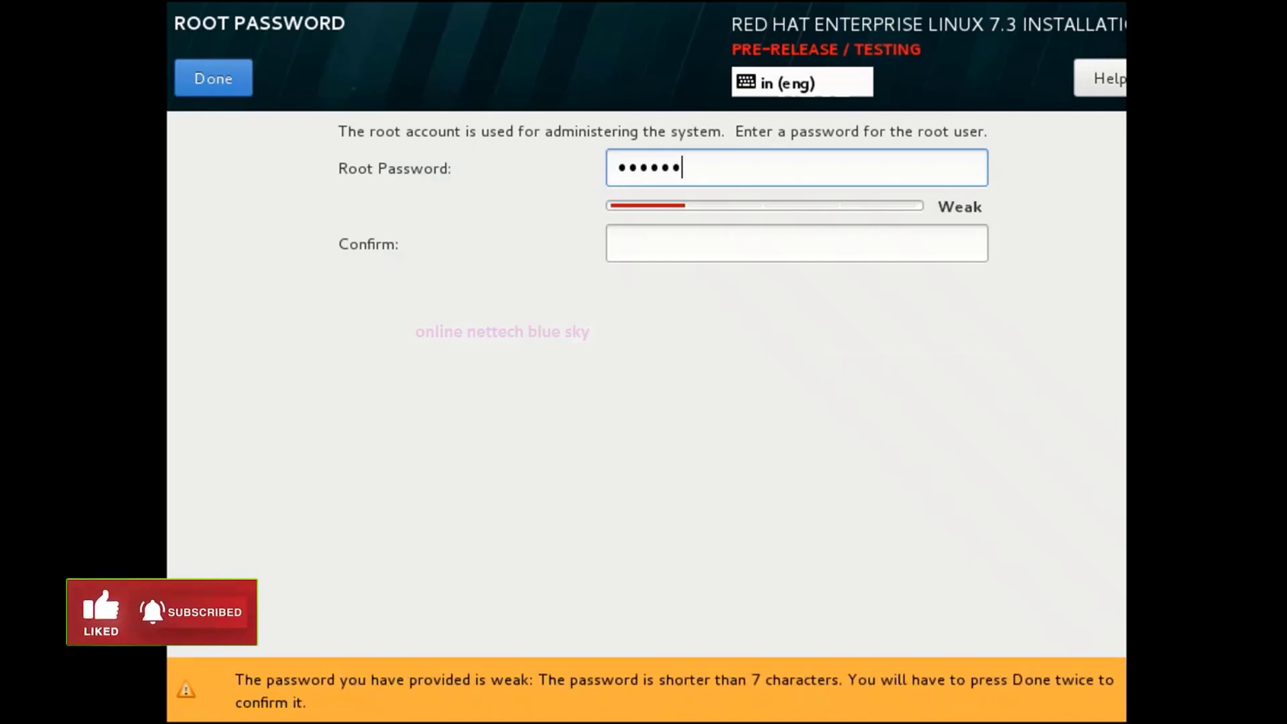
pyautogui.write('56')
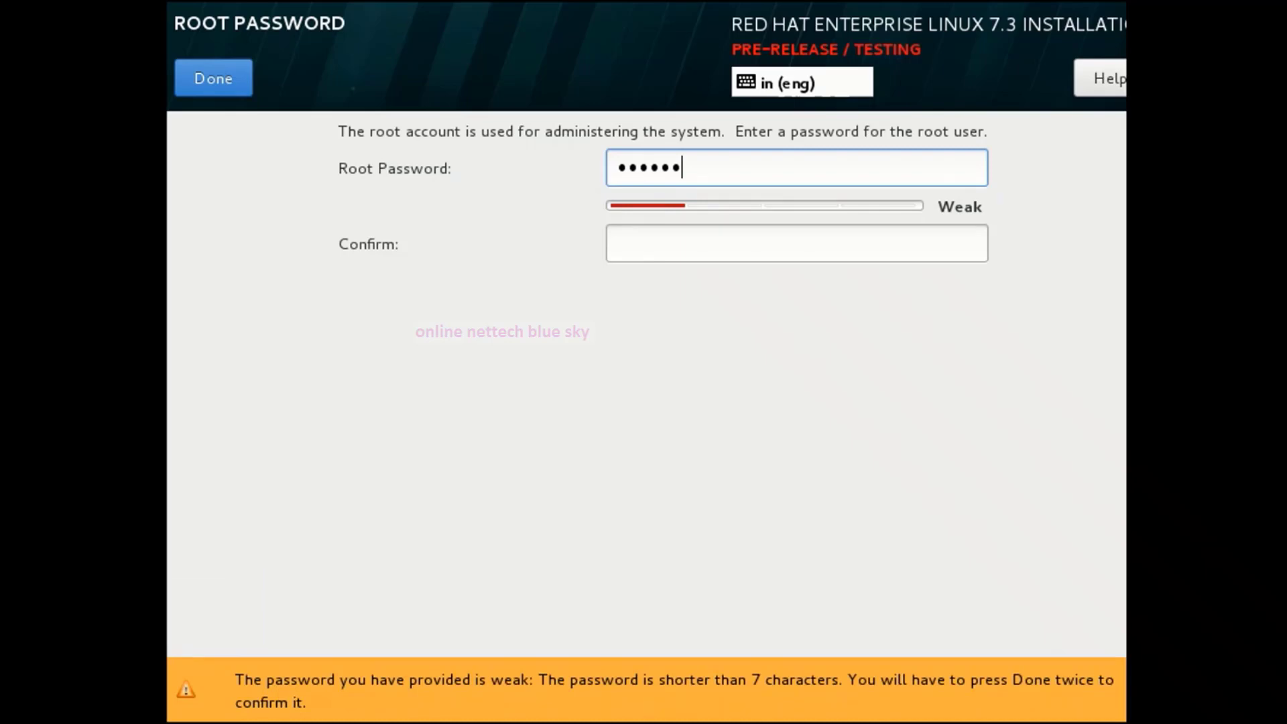
pyautogui.write('7890')
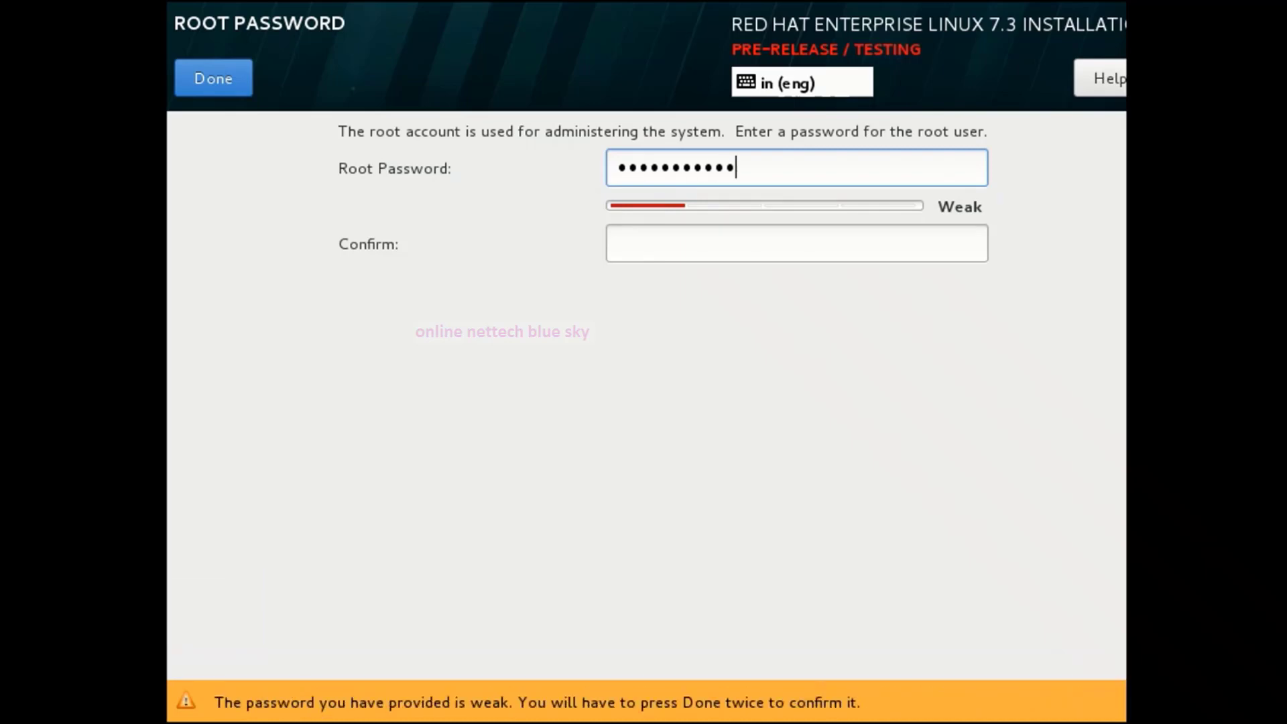
pyautogui.press('Tab')
pyautogui.write('1')
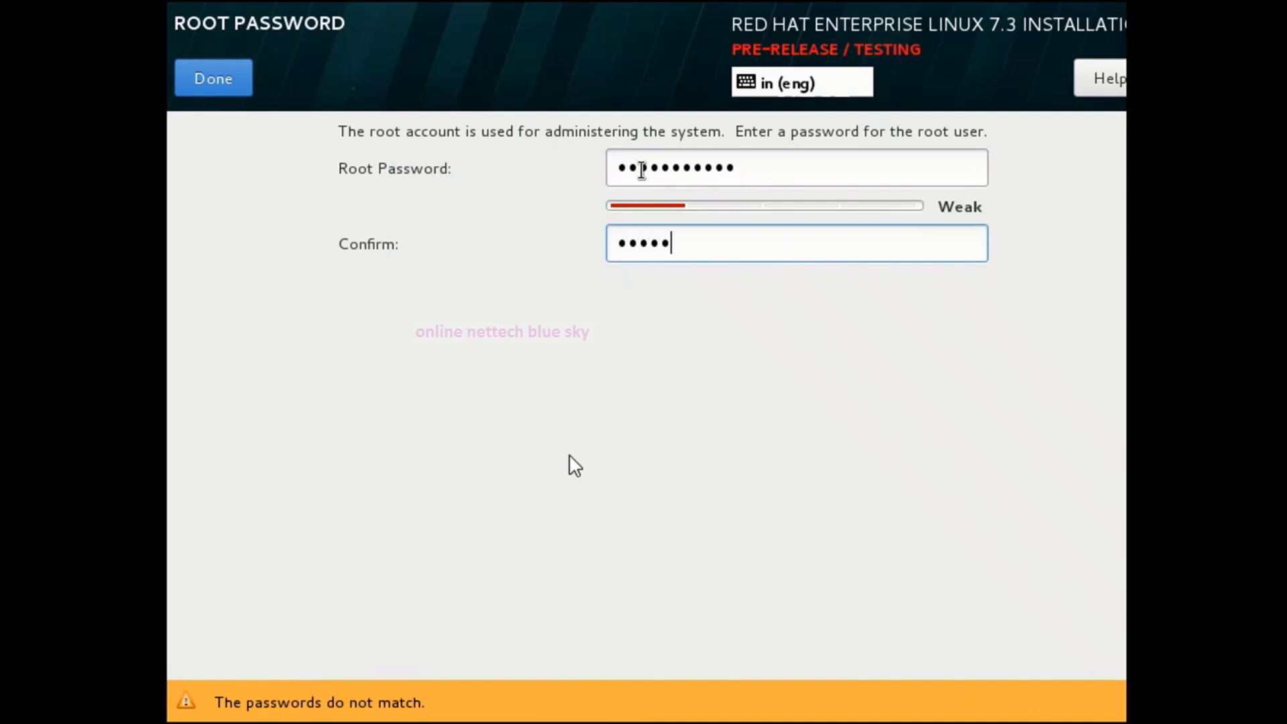
pyautogui.write('2345678901')
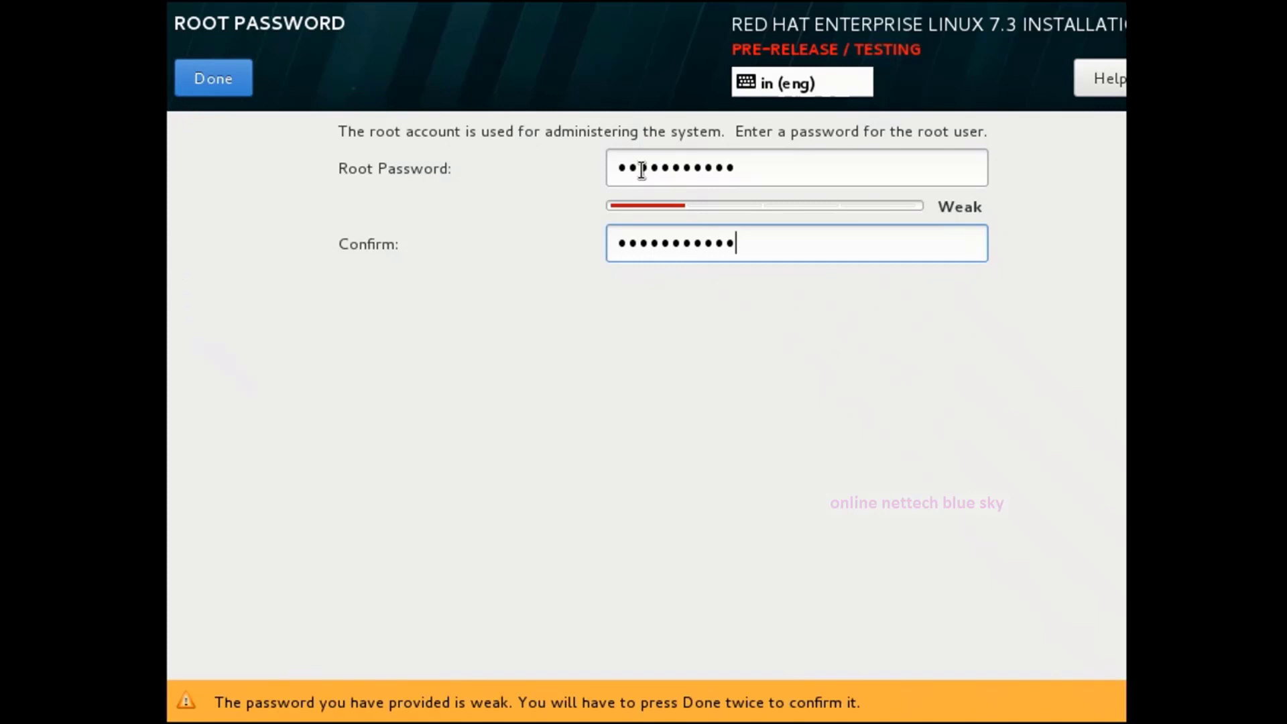
pyautogui.click(207, 78)
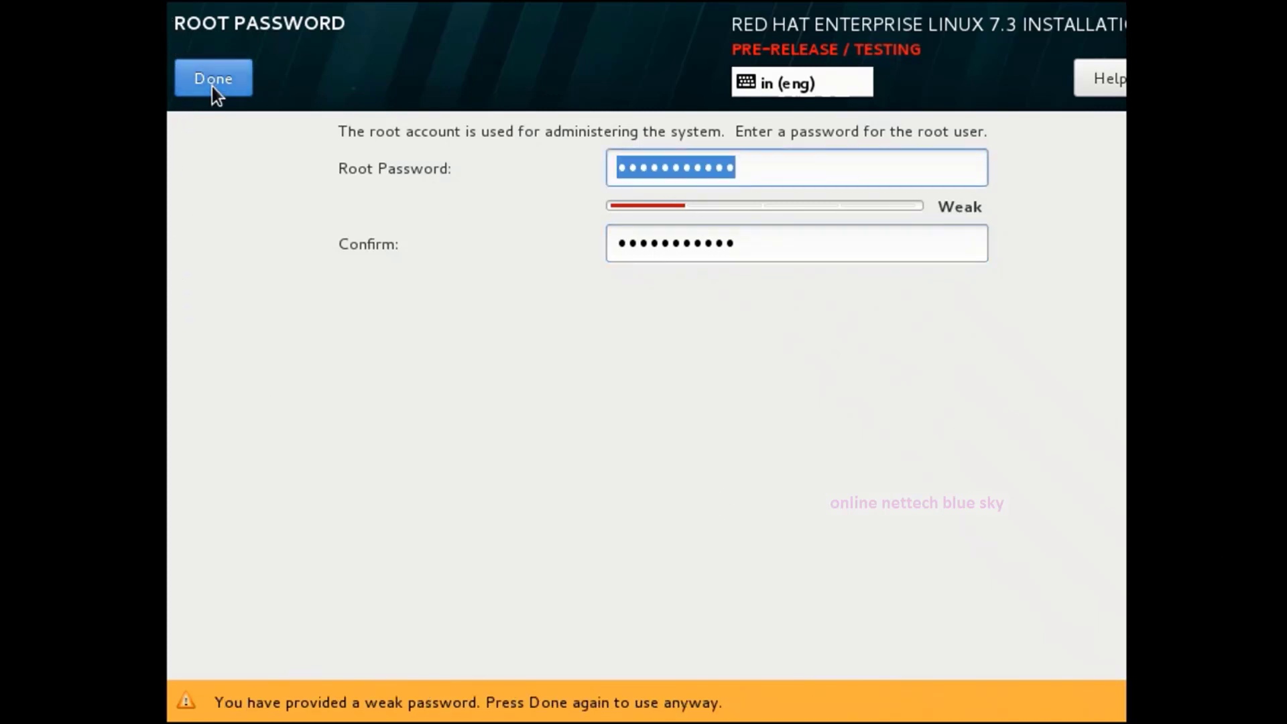
pyautogui.click(248, 78)
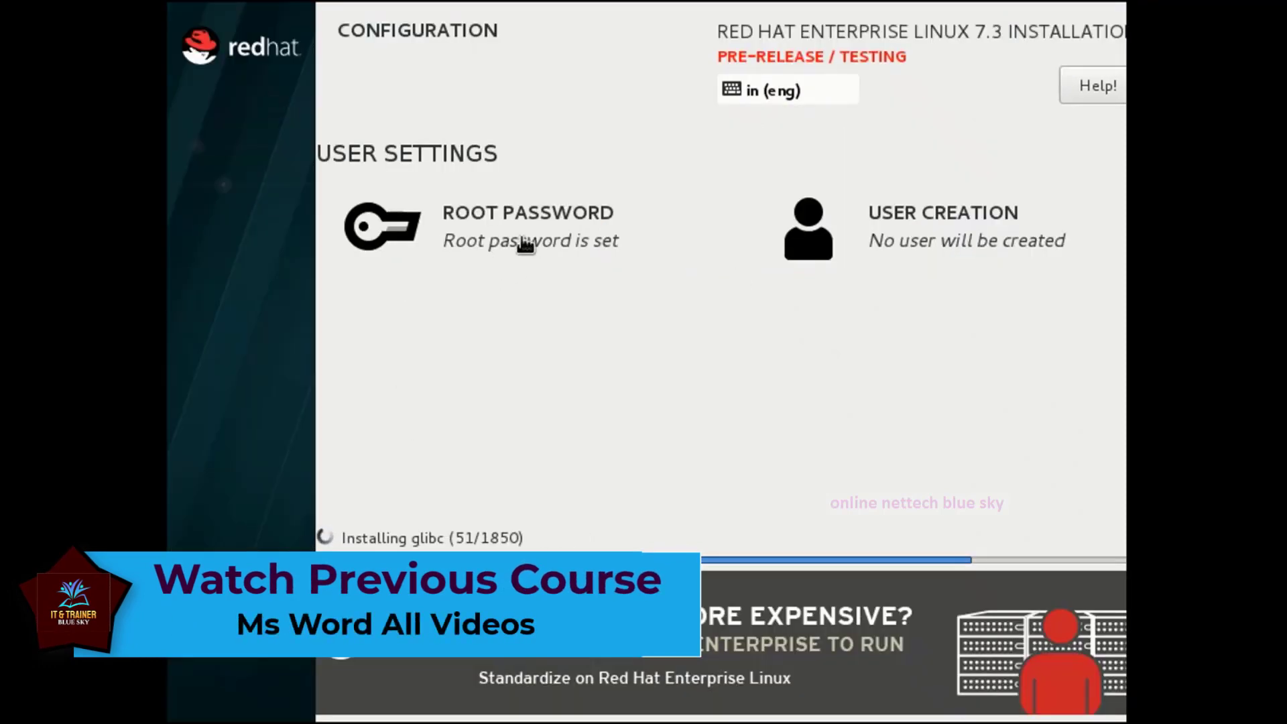
# Create a standard user account, entering the user's password and fixing the confirmation to match.
pyautogui.click(994, 215)
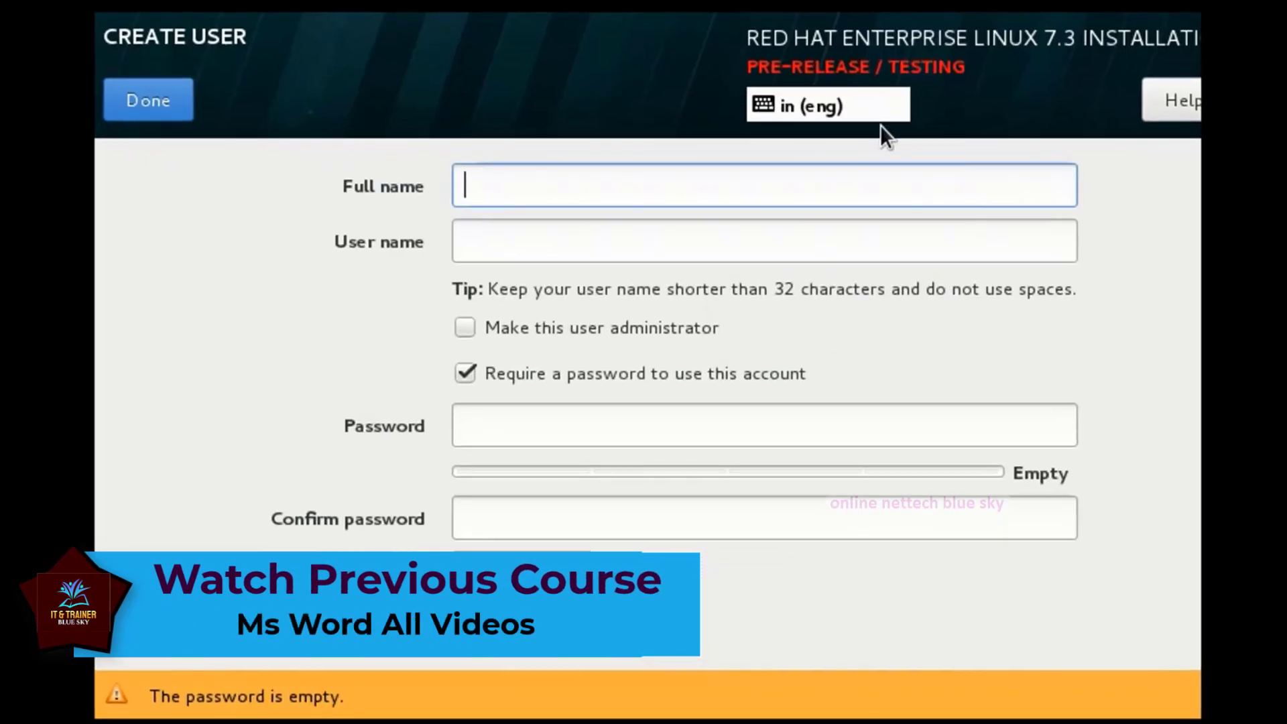
pyautogui.write('t')
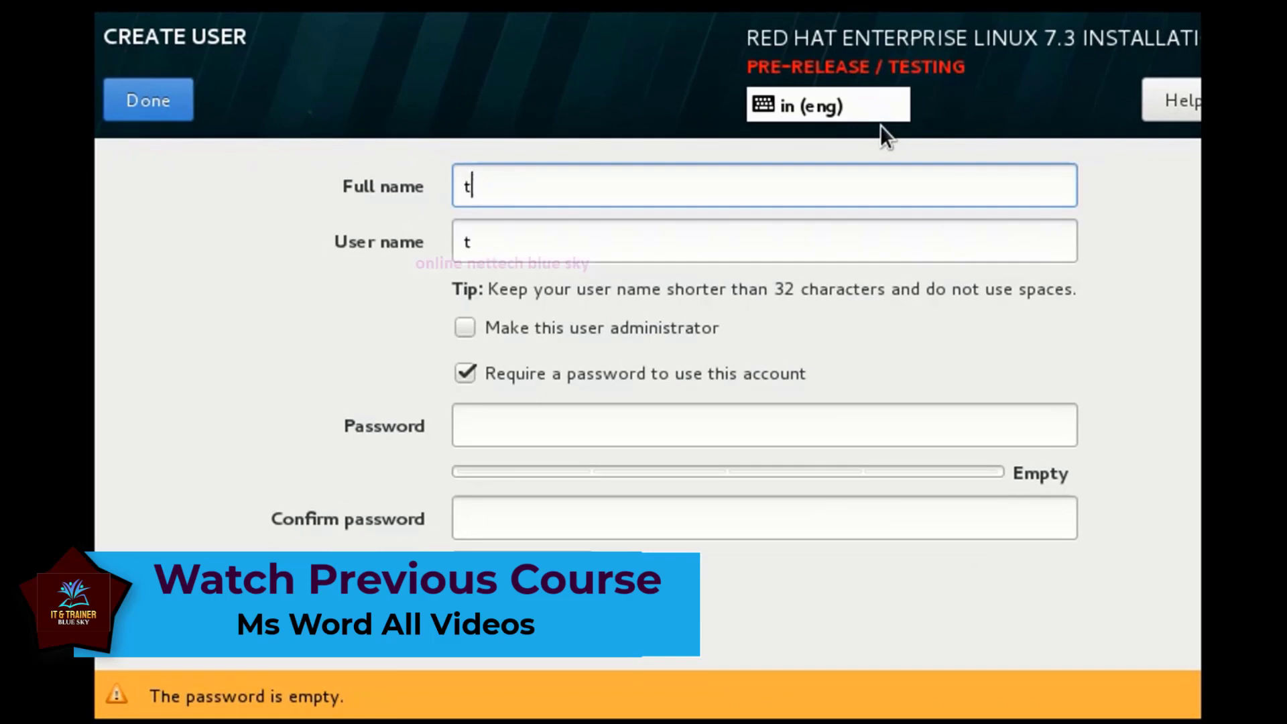
pyautogui.write('emp')
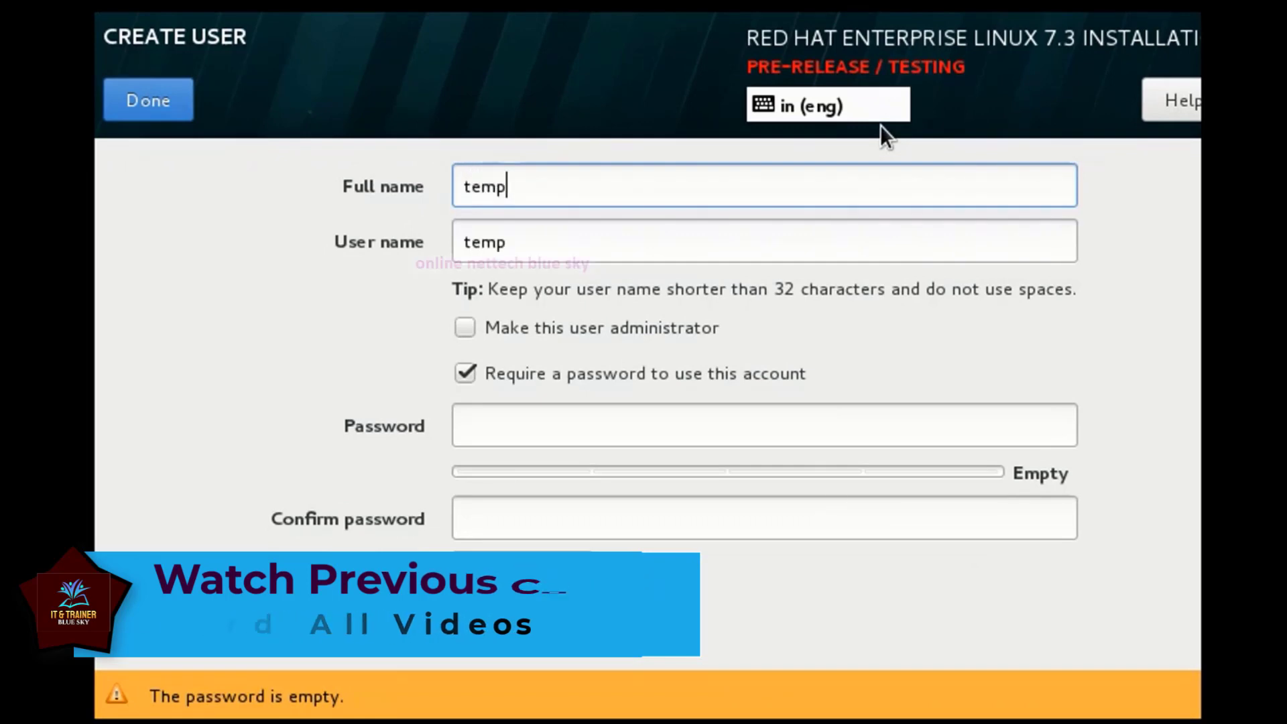
pyautogui.write('user')
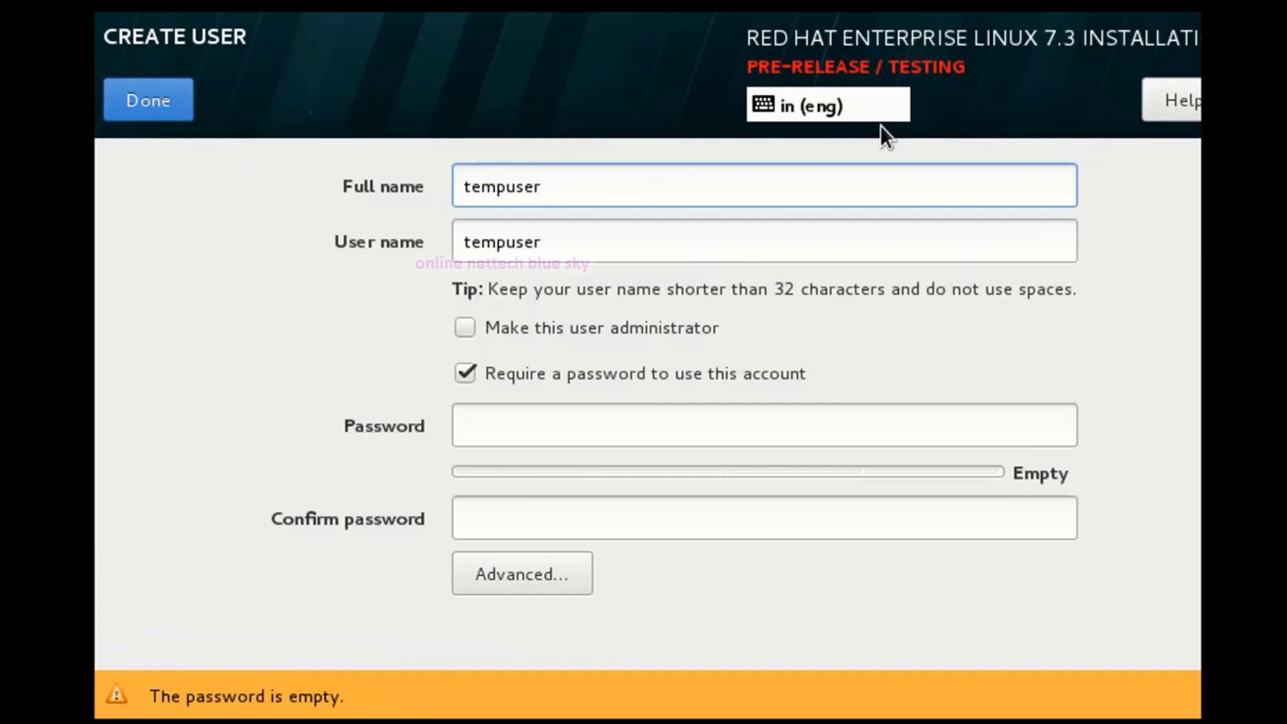
pyautogui.press('Tab')
pyautogui.press('Tab')
pyautogui.press('Tab')
pyautogui.press('Tab')
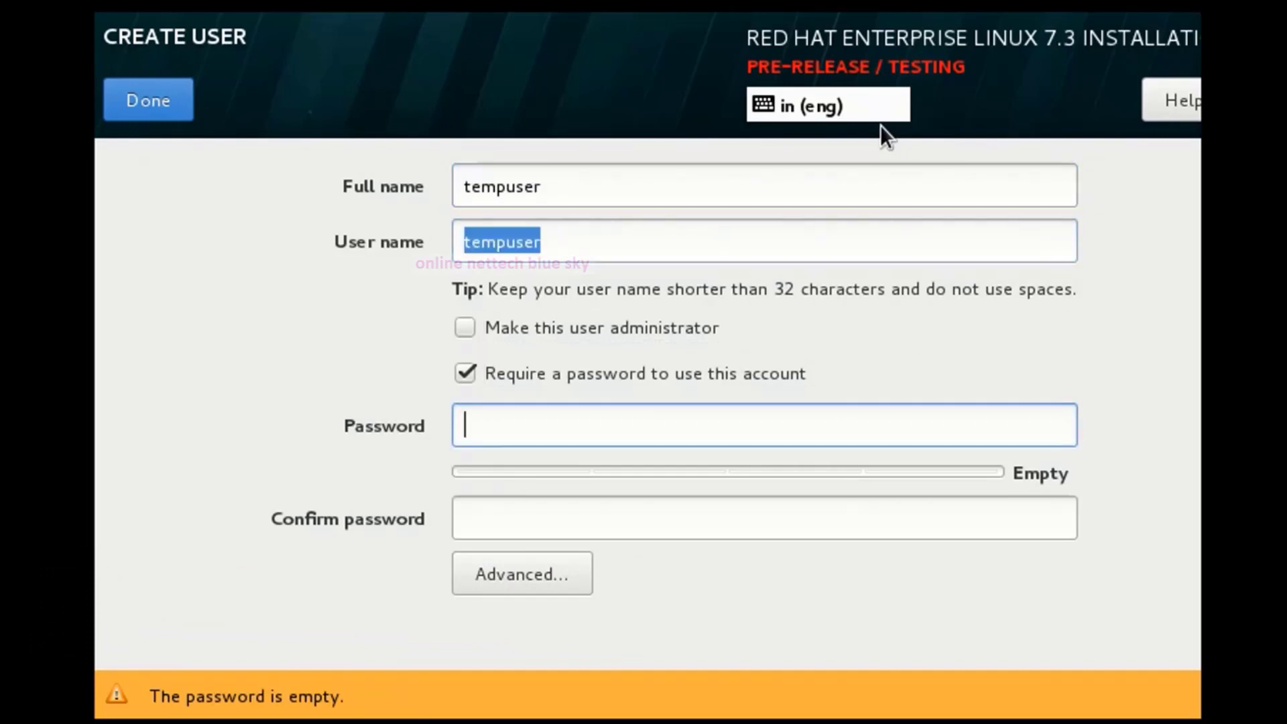
pyautogui.write('re')
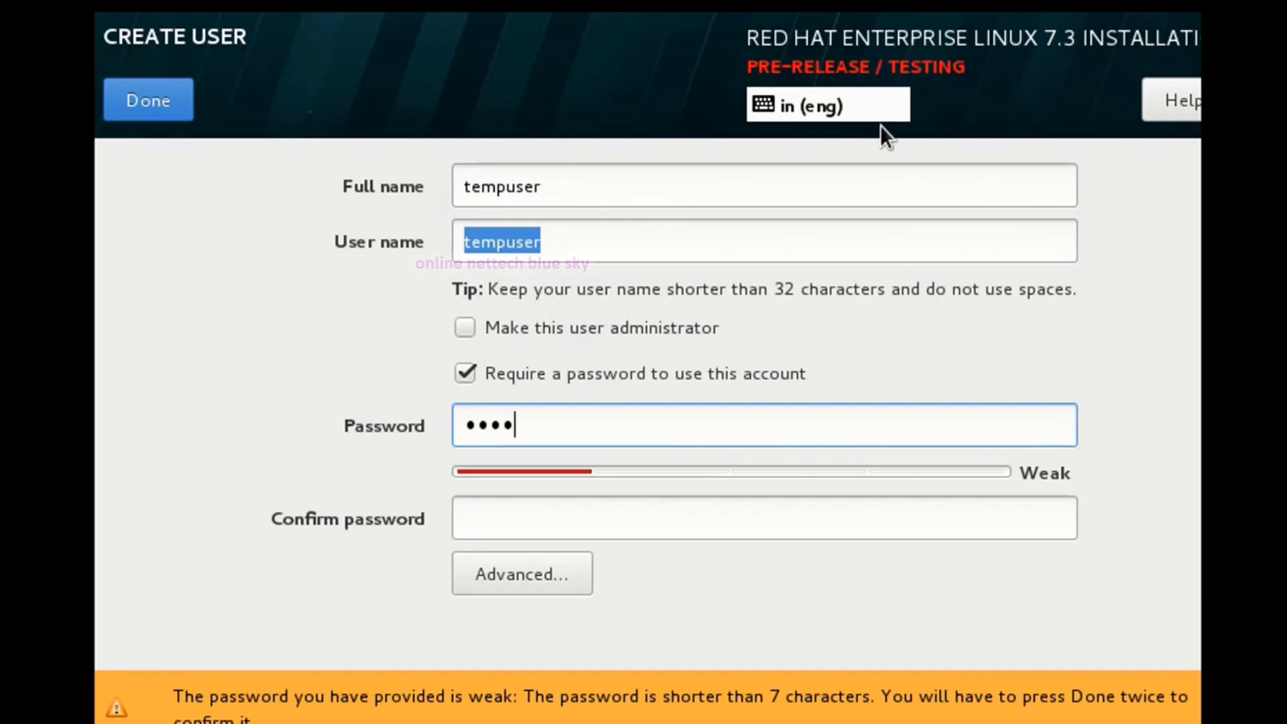
pyautogui.write('dhat123')
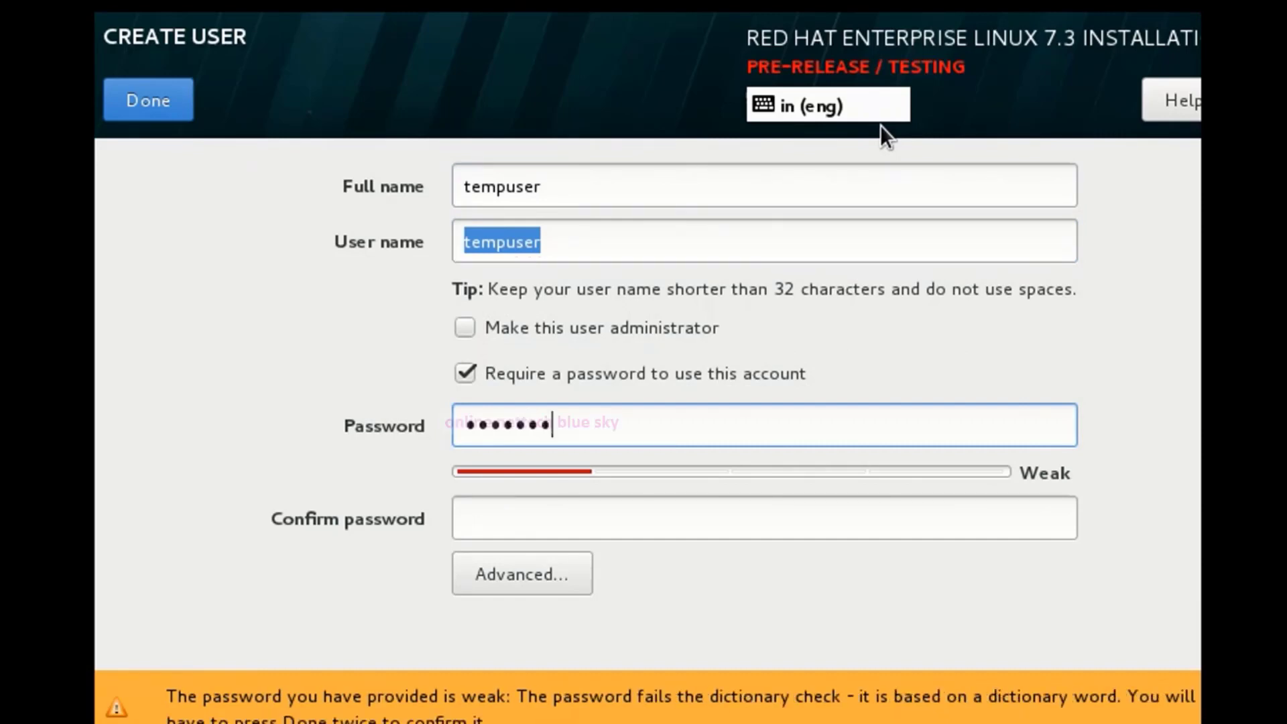
pyautogui.write('4')
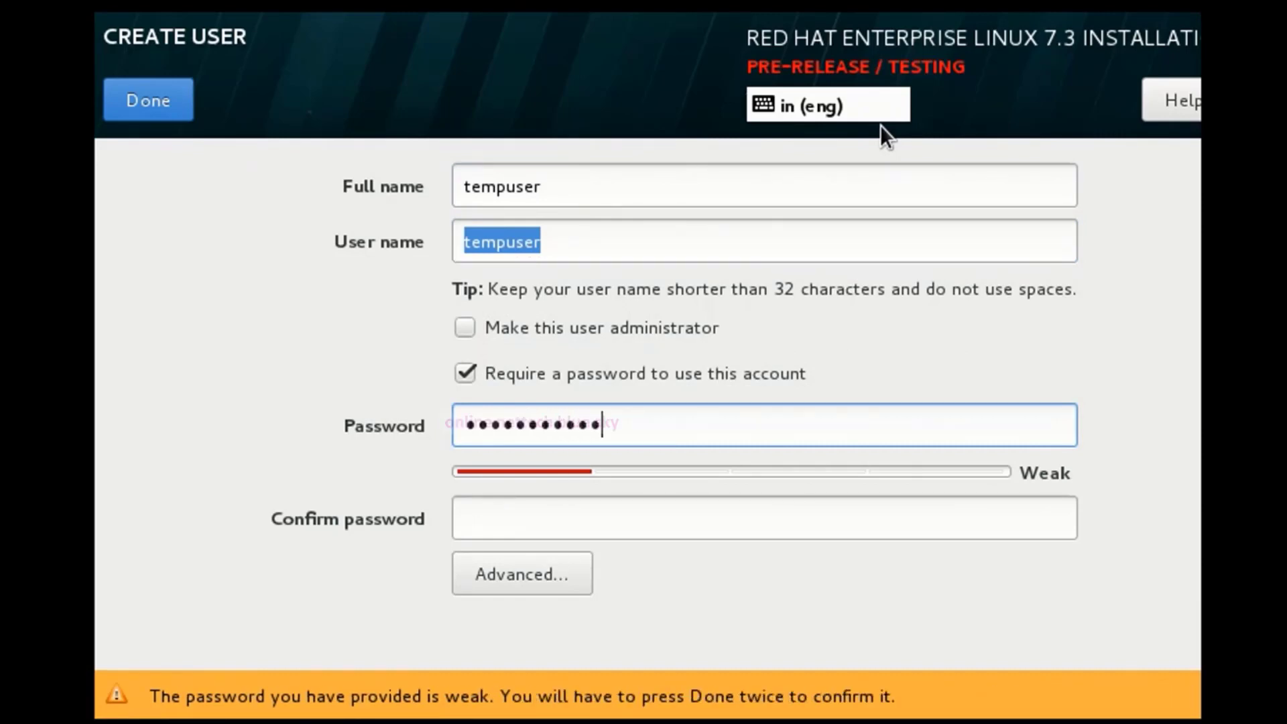
pyautogui.press('Tab')
pyautogui.write('r')
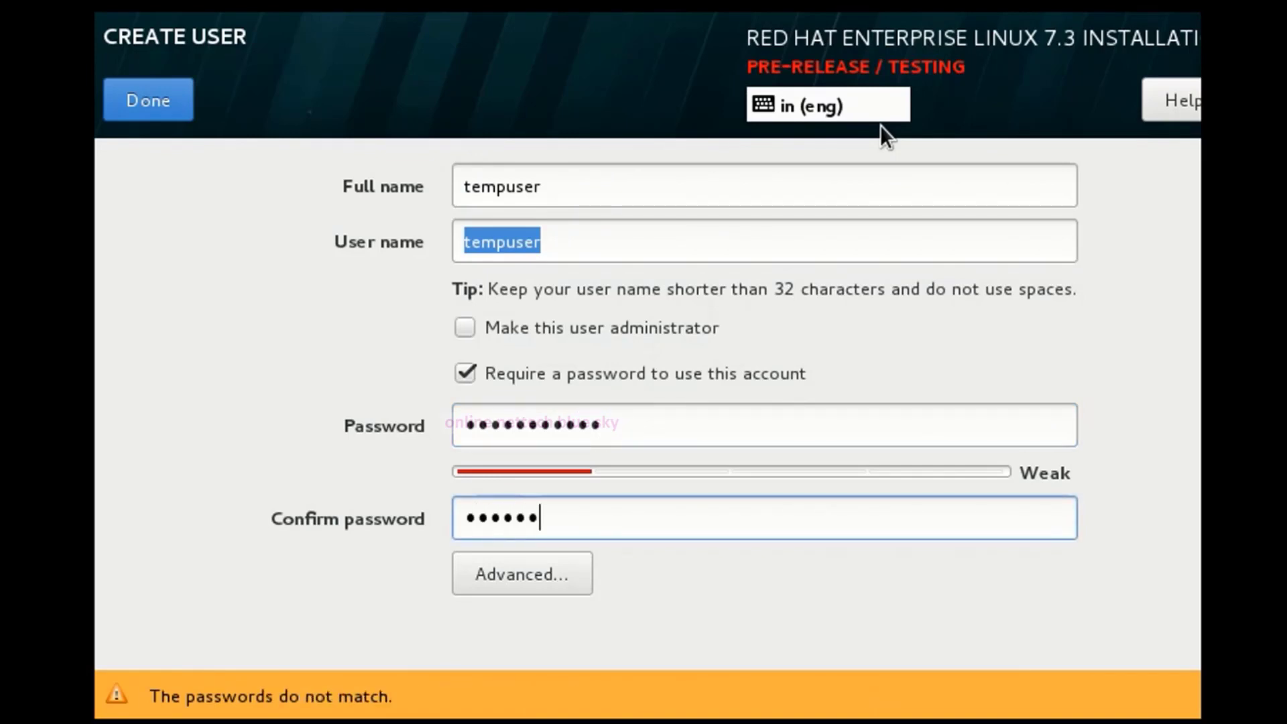
pyautogui.write('4')
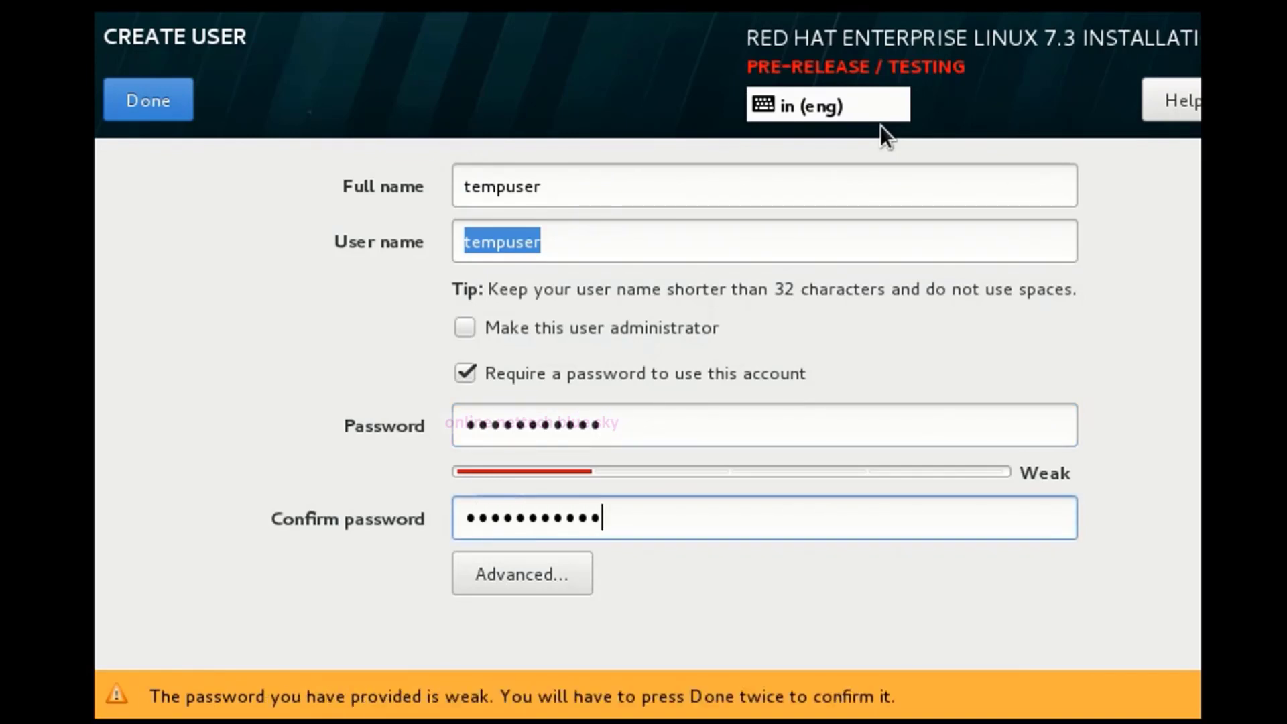
pyautogui.write('5')
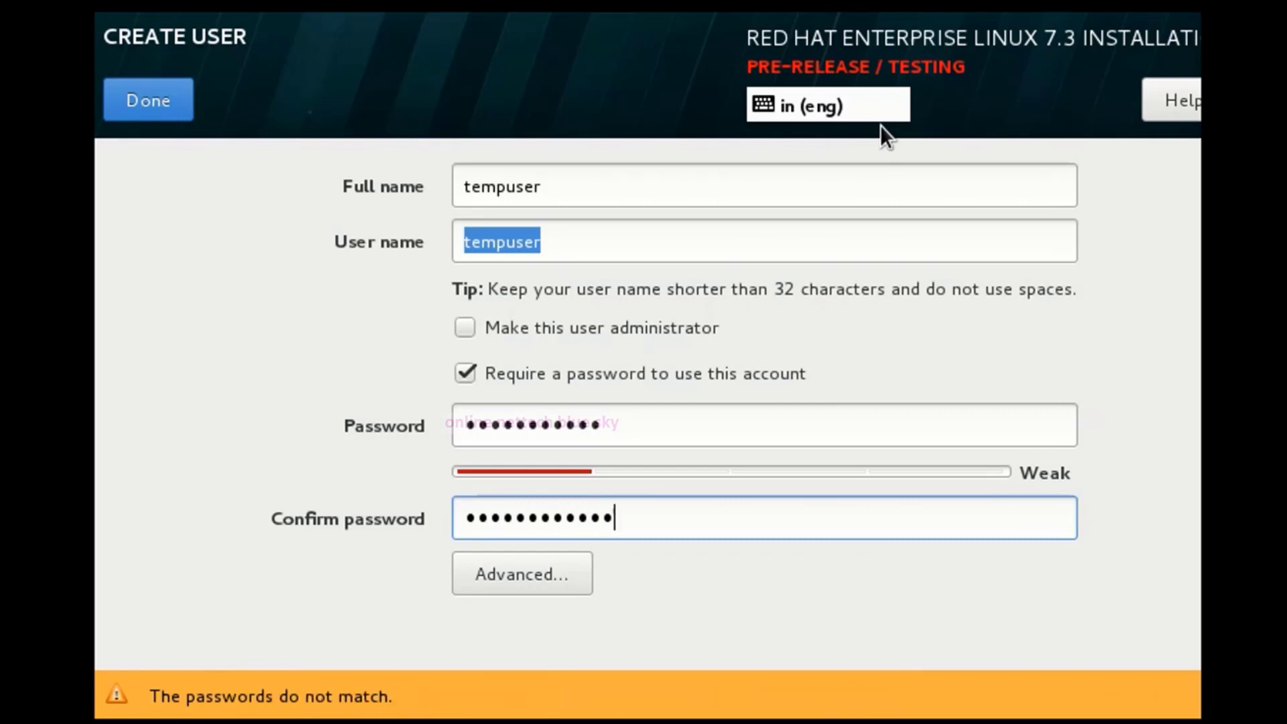
pyautogui.click(804, 435)
pyautogui.write('5')
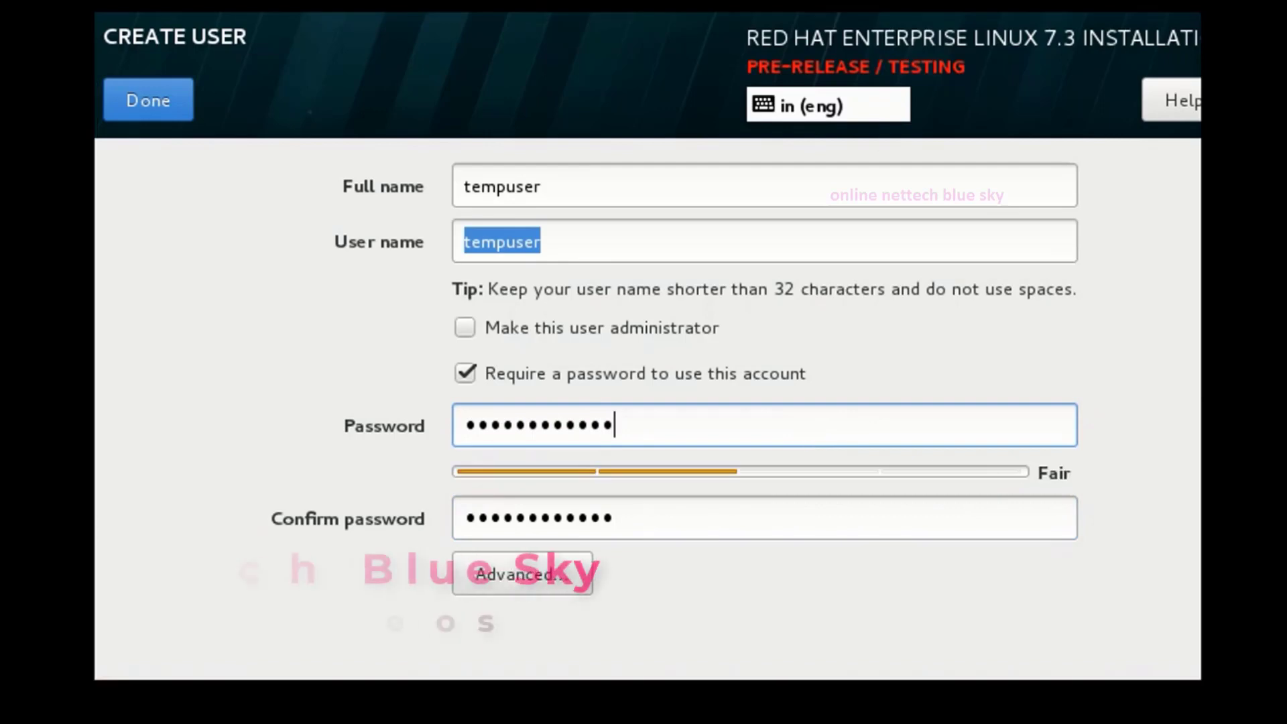
pyautogui.click(154, 110)
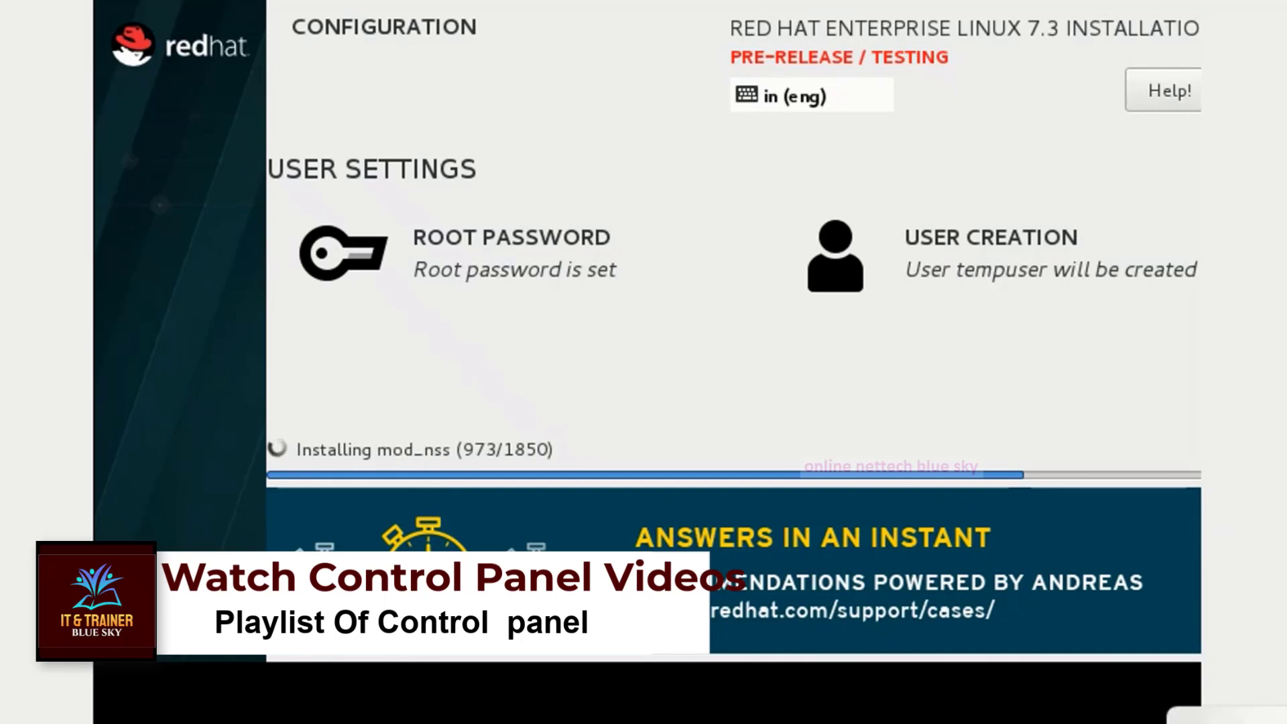
pyautogui.hotkey('alt', 'Tab')
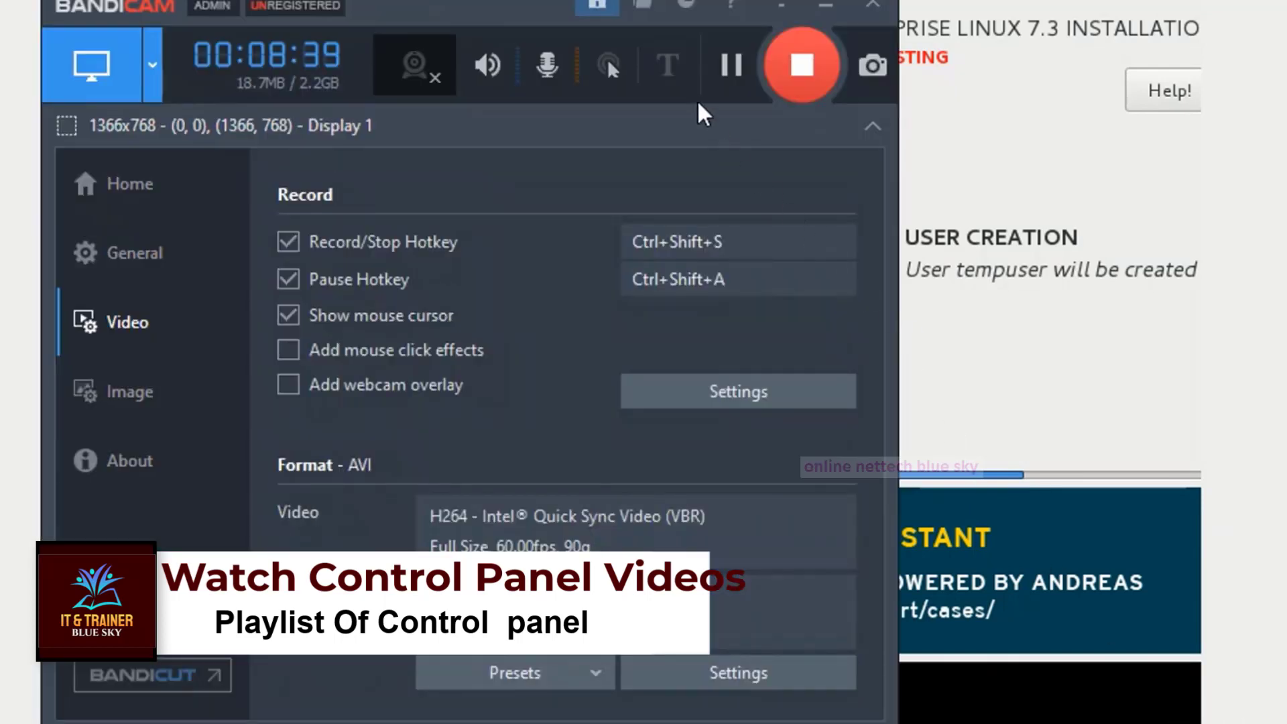
pyautogui.moveTo(728, 64); pyautogui.dragTo(1286, 64)
pyautogui.hotkey('alt', 'Tab')
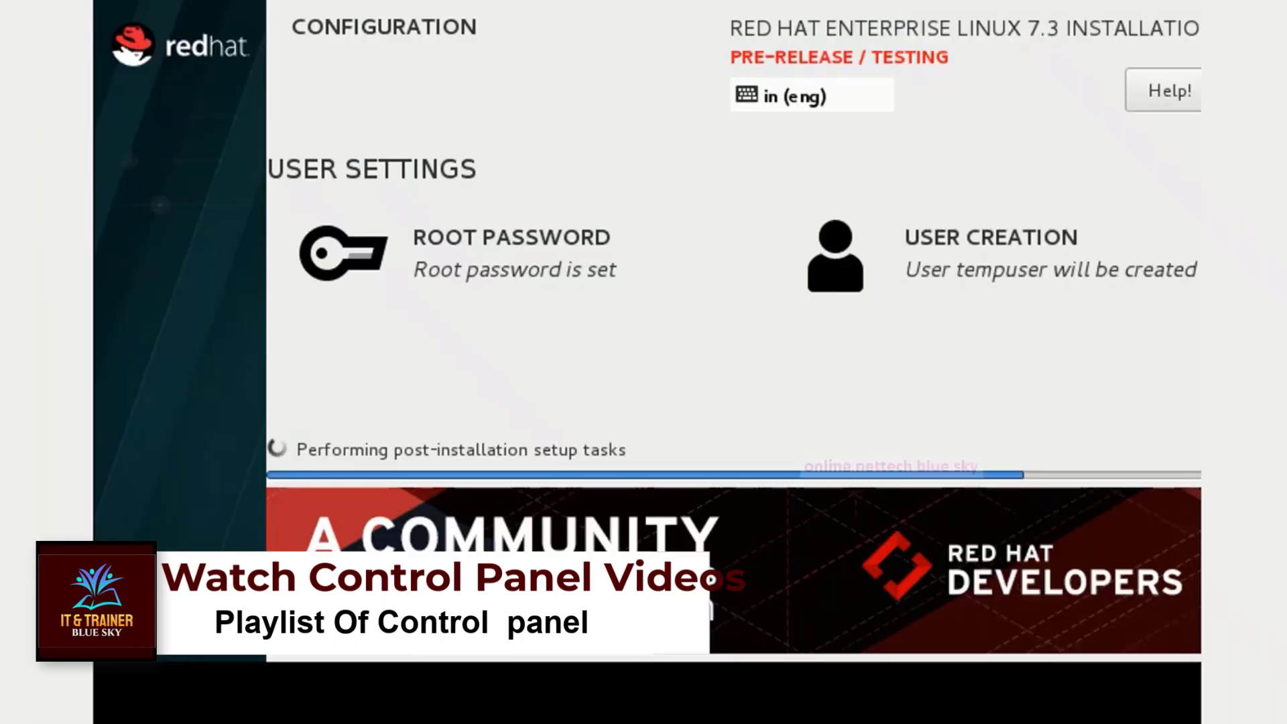
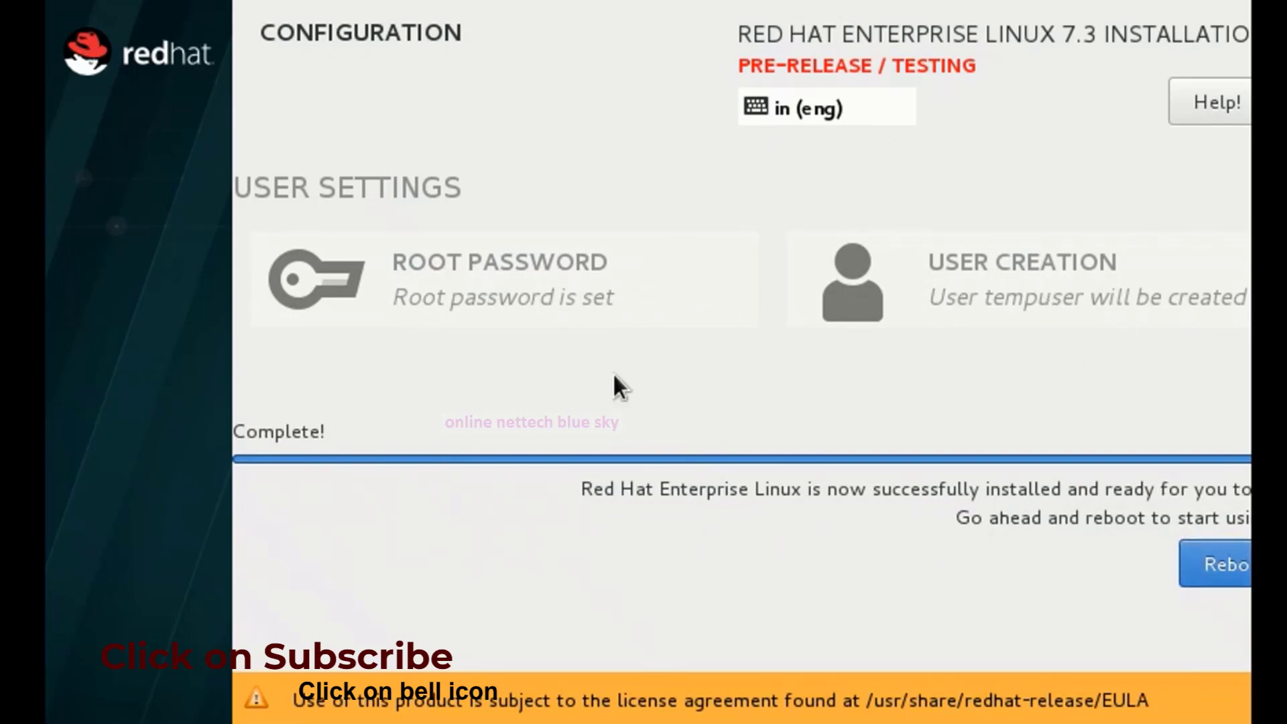
# Reboot from the installation Complete! screen into the new RHEL 7.3 system.
pyautogui.click(1201, 551)
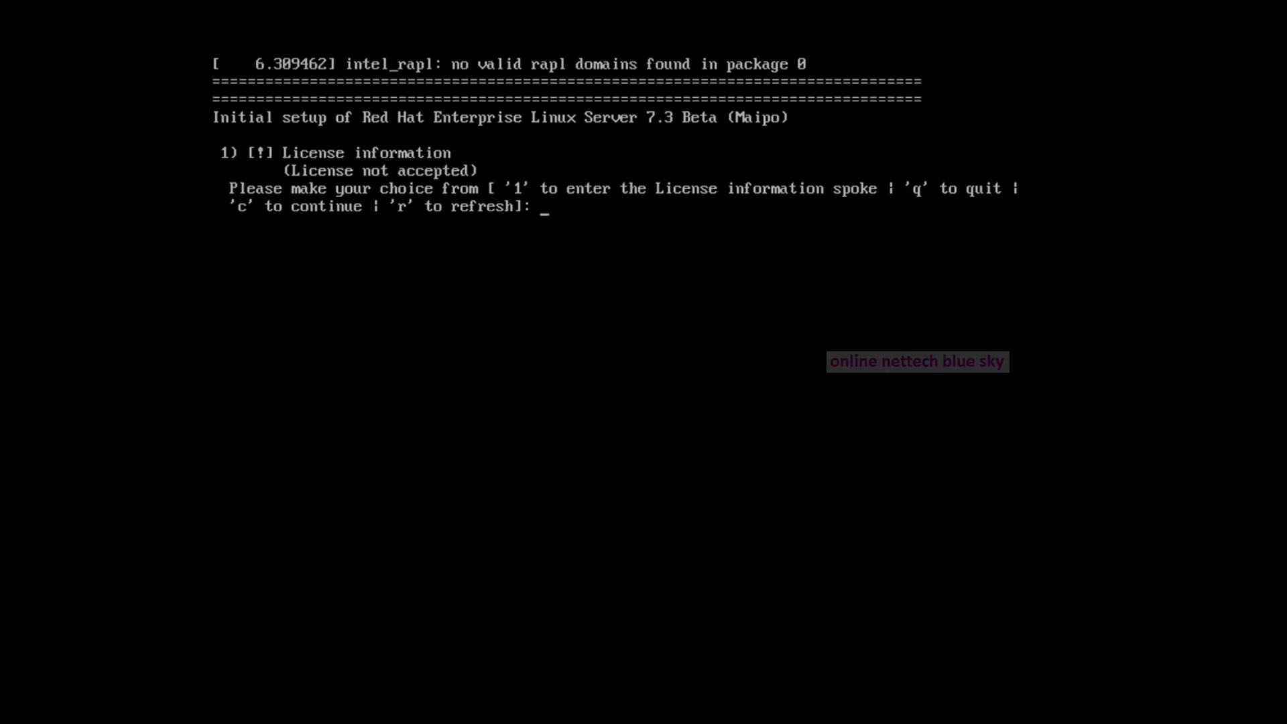
# Accept the license under License information (options 1, then 2) and continue twice to finish initial setup.
pyautogui.write('1')
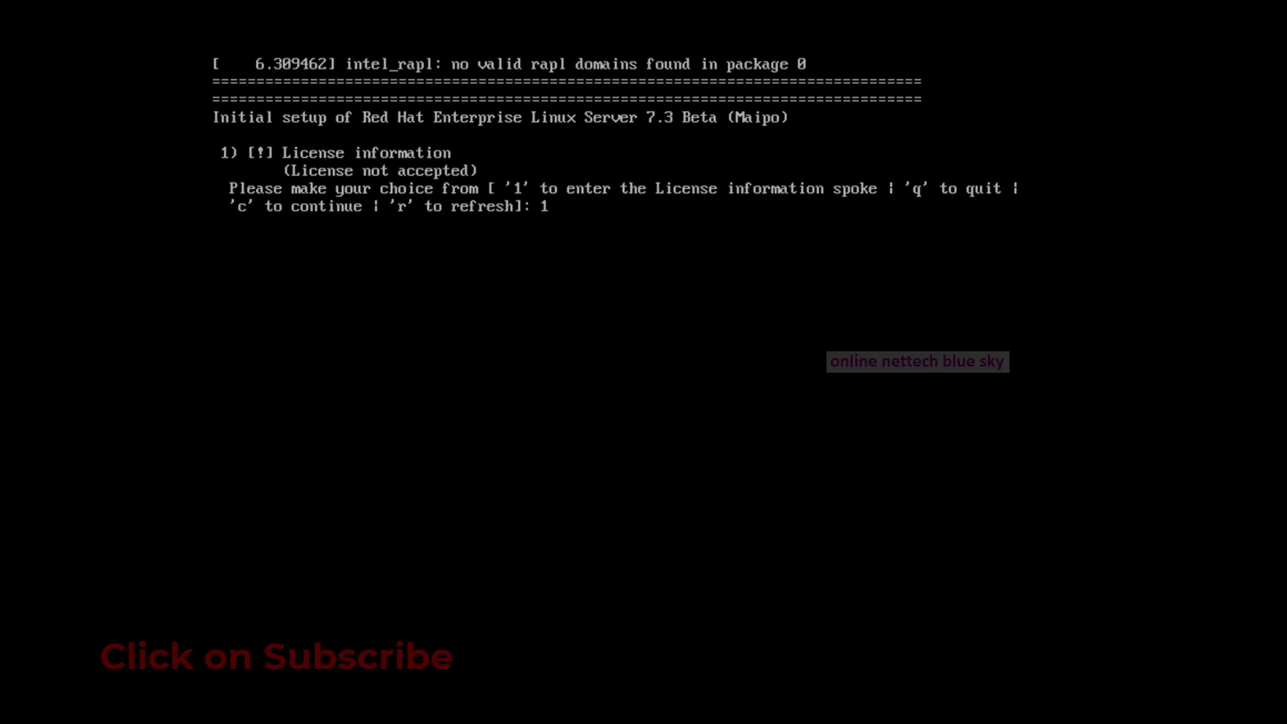
pyautogui.press('Return')
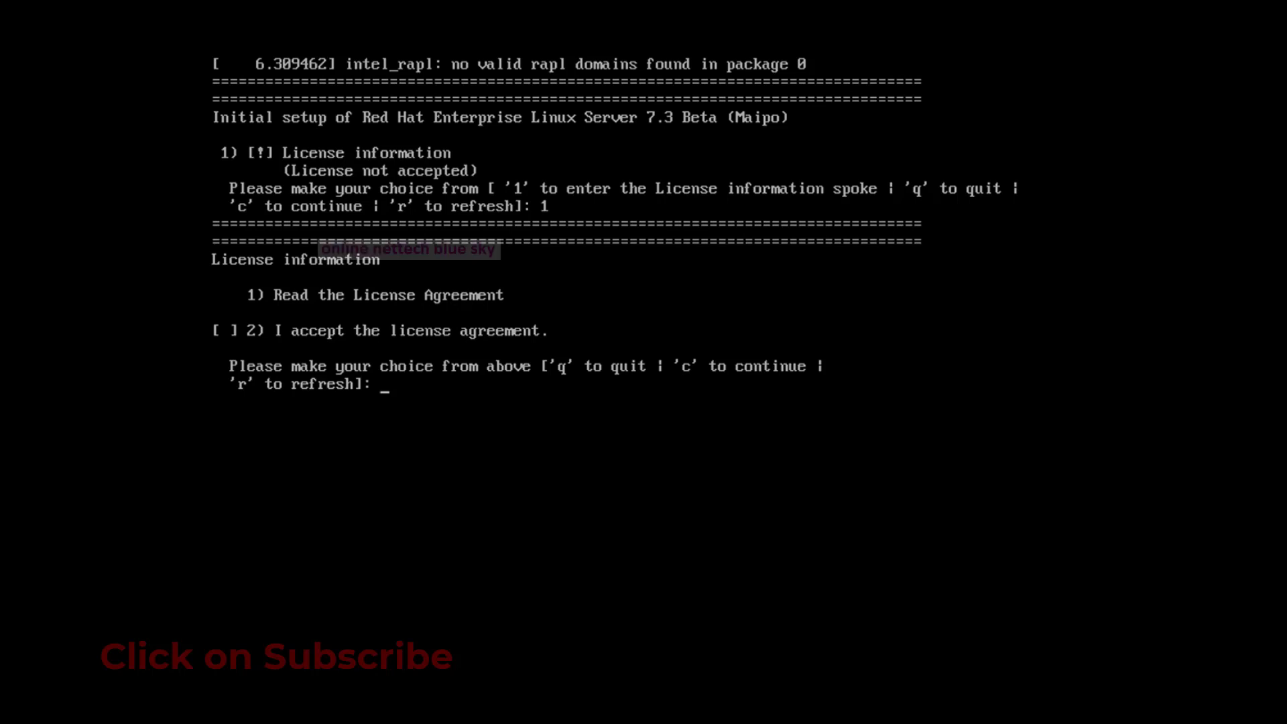
pyautogui.write('2')
pyautogui.press('Return')
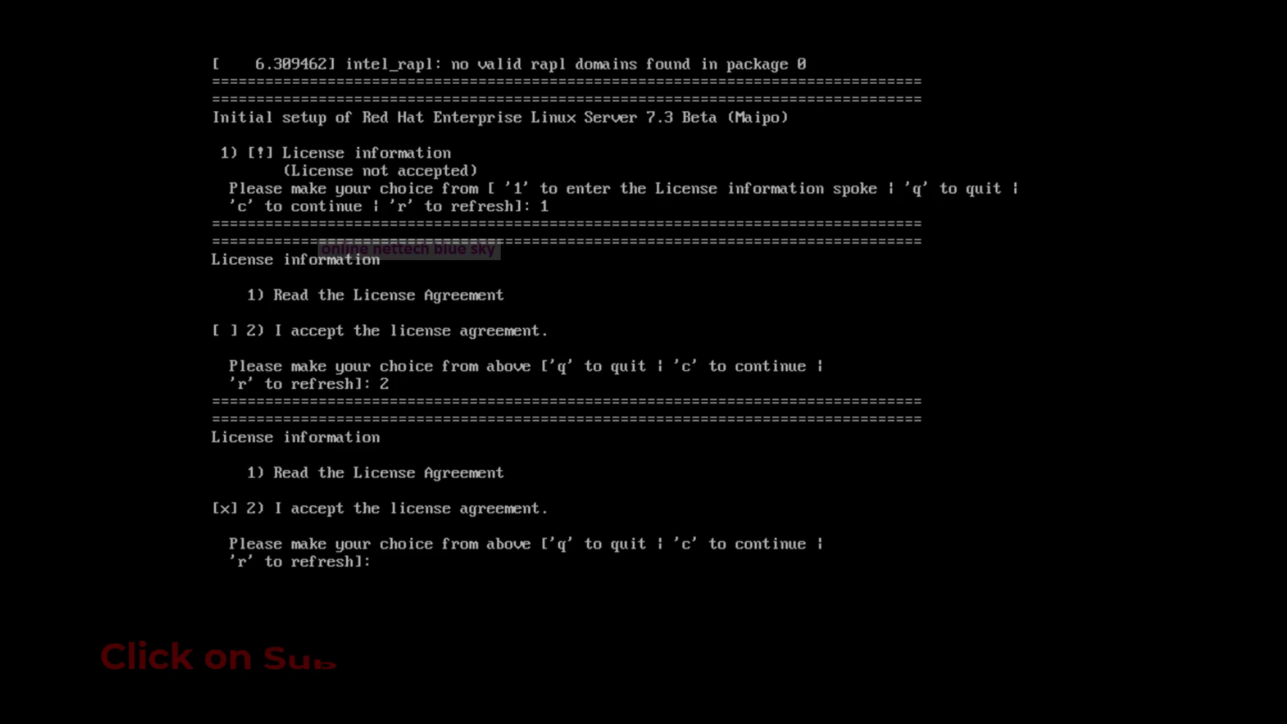
pyautogui.write('c')
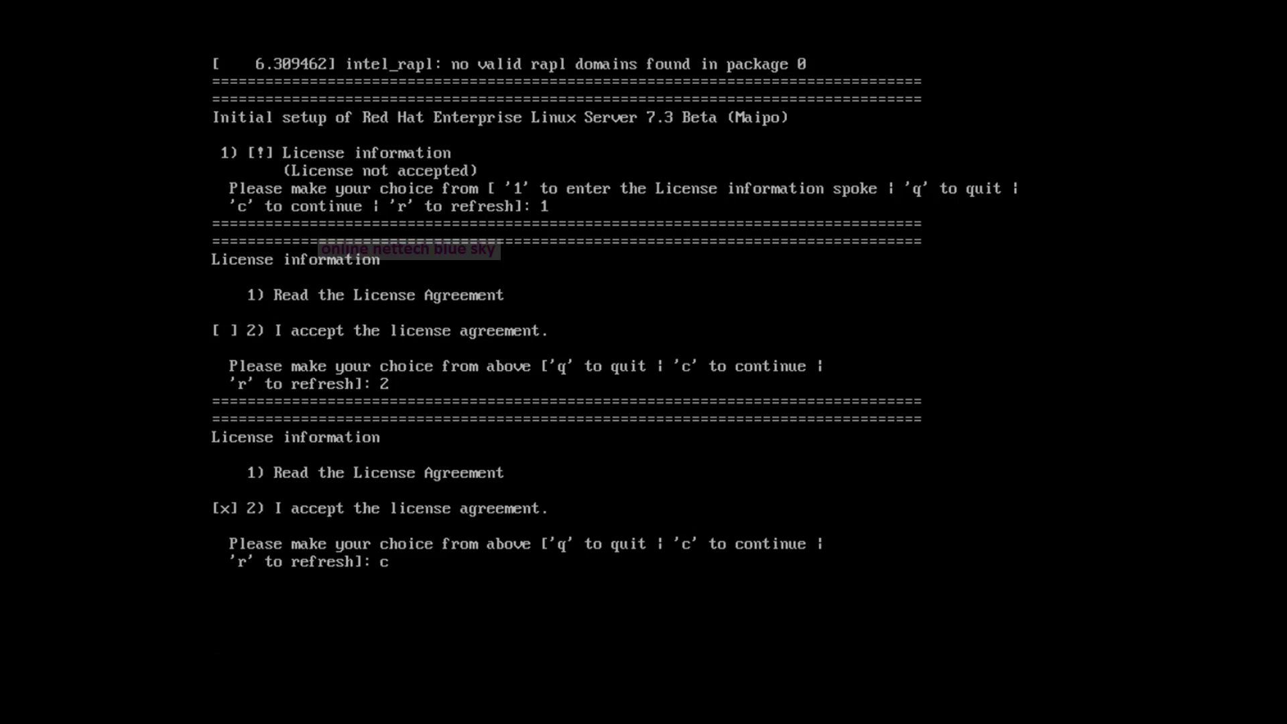
pyautogui.press('Return')
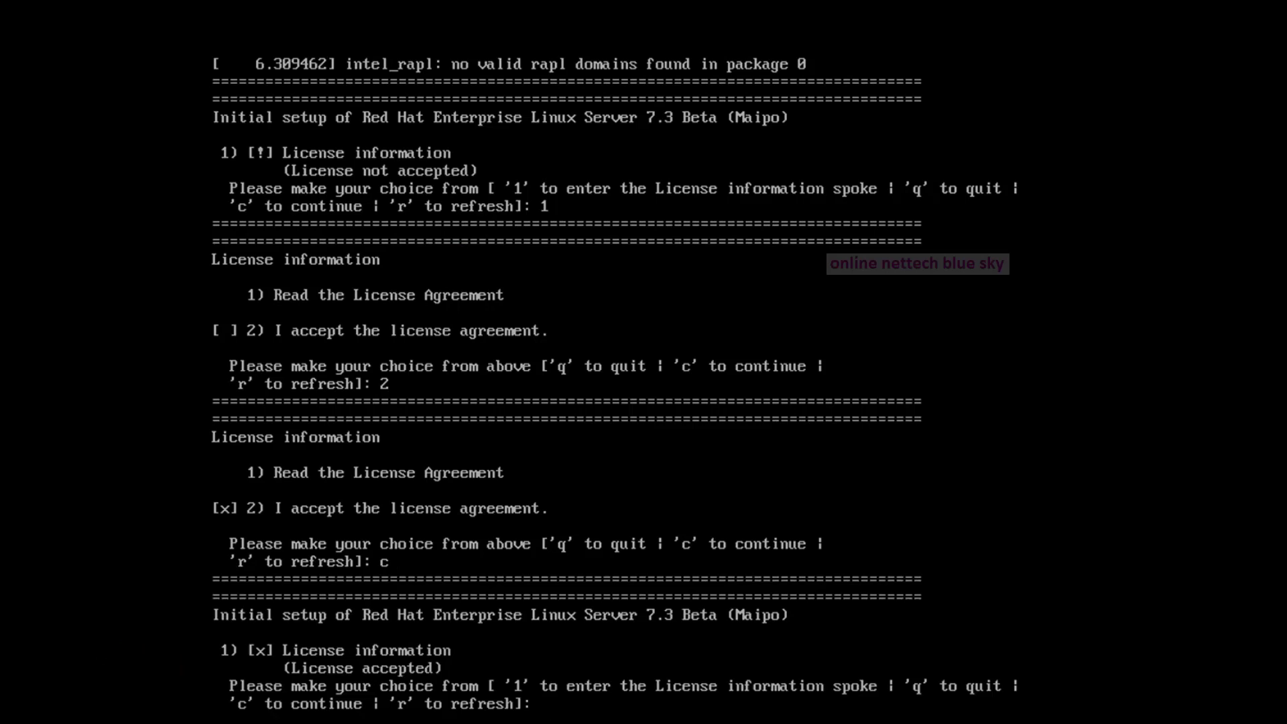
pyautogui.write('c')
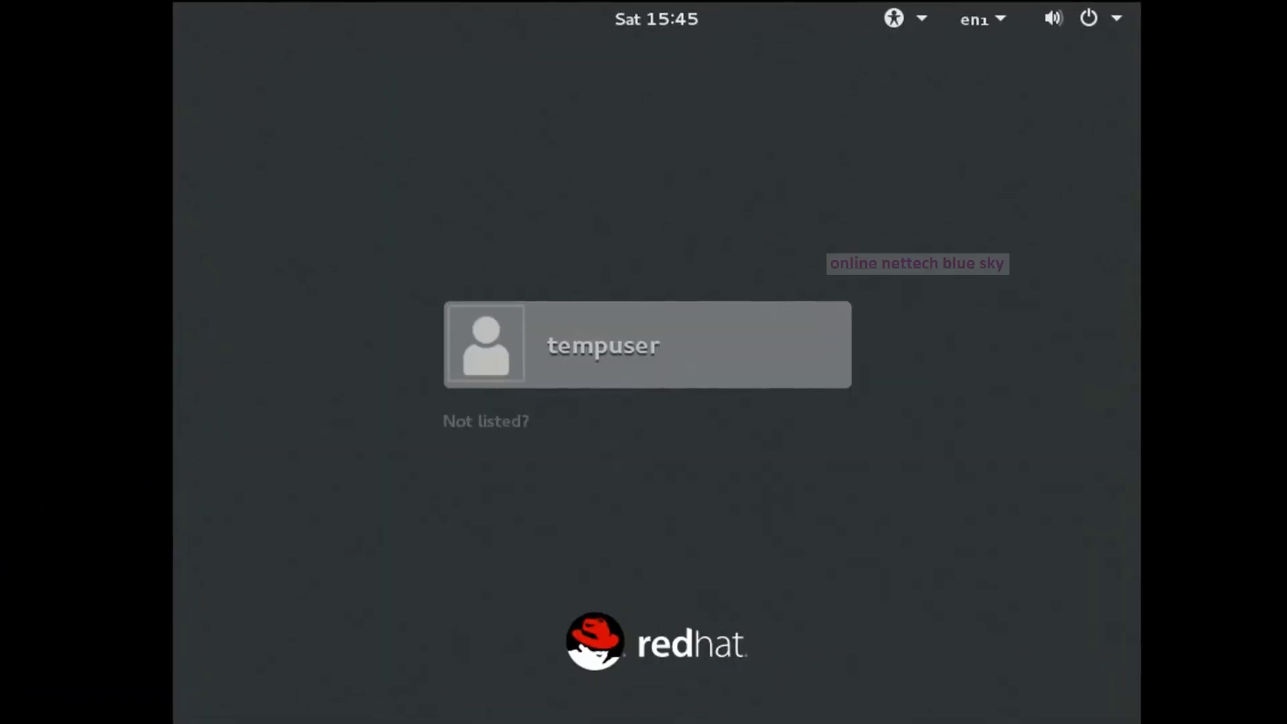
# Log in as root via 'Not listed?' by entering the username root and the account password.
pyautogui.press('Tab')
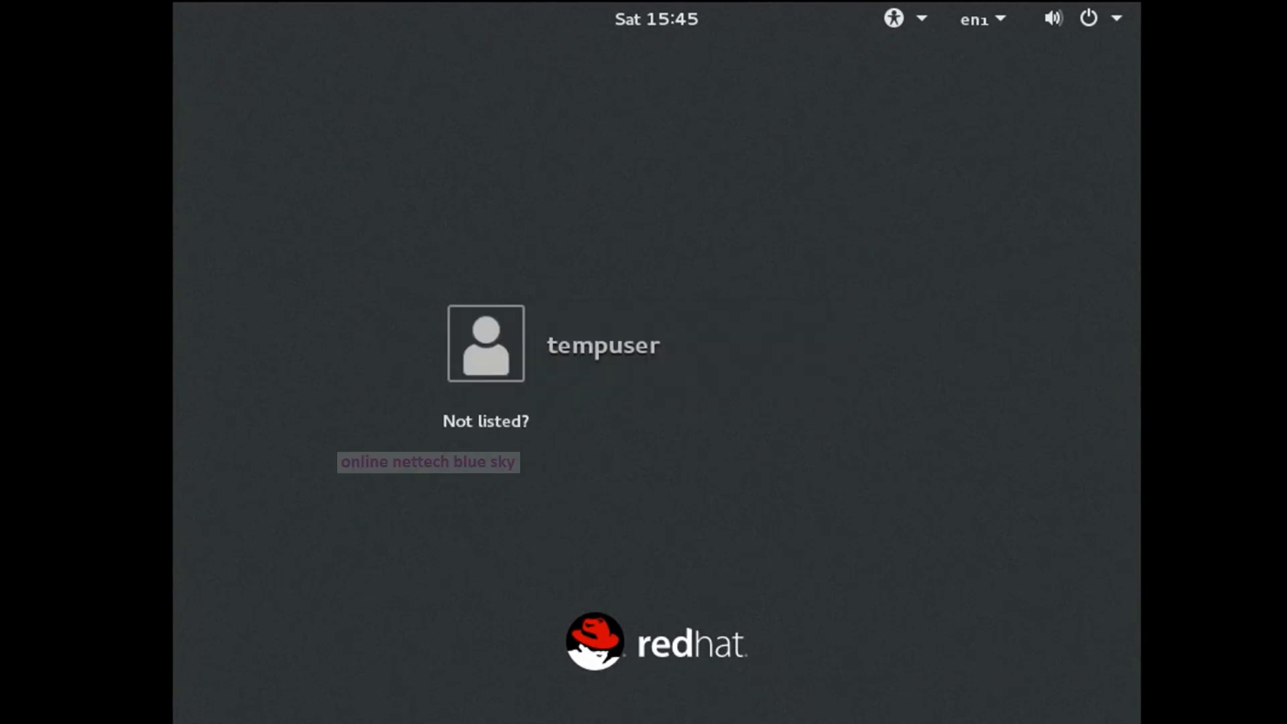
pyautogui.press('Return')
pyautogui.write('r')
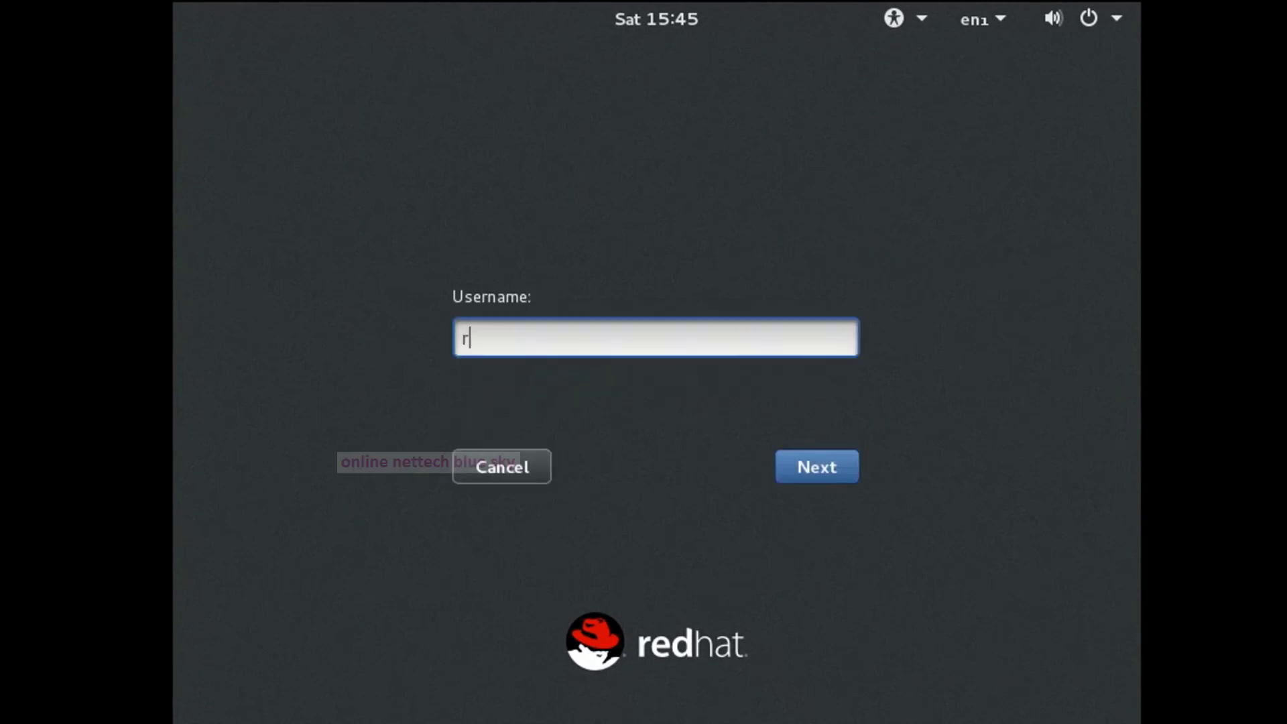
pyautogui.write('oot')
pyautogui.press('Return')
pyautogui.write('***')
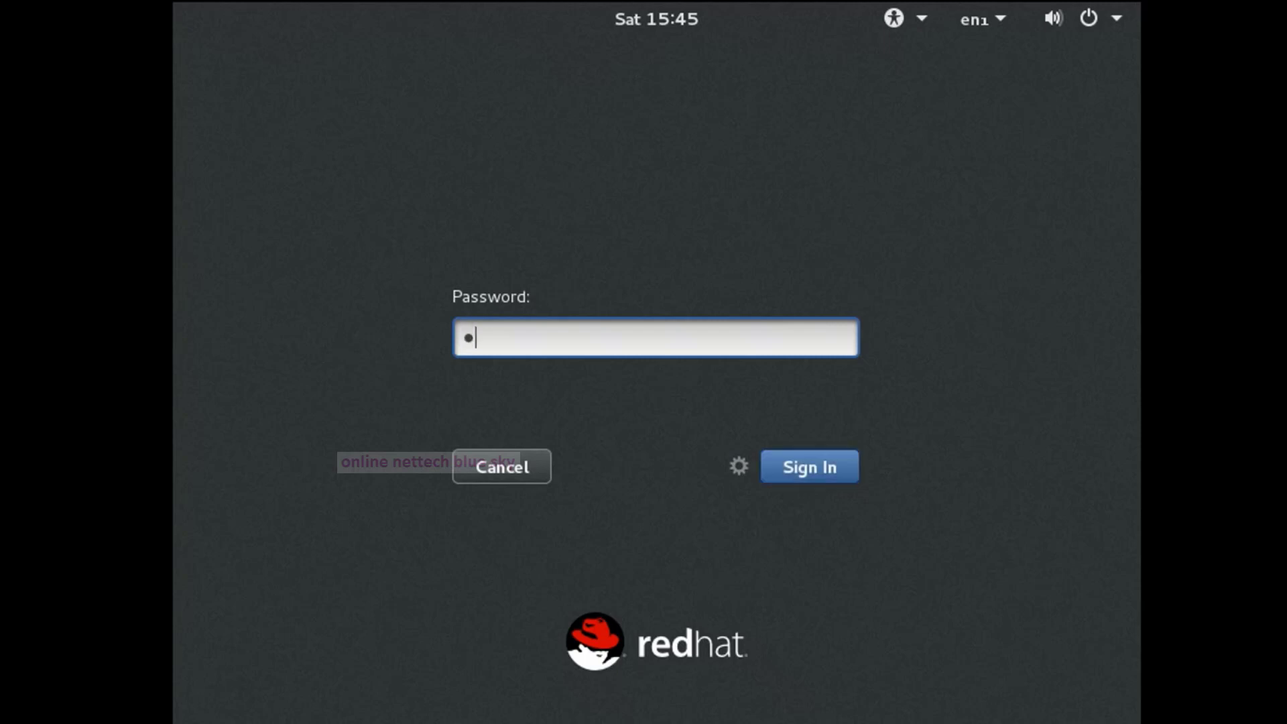
pyautogui.write('***')
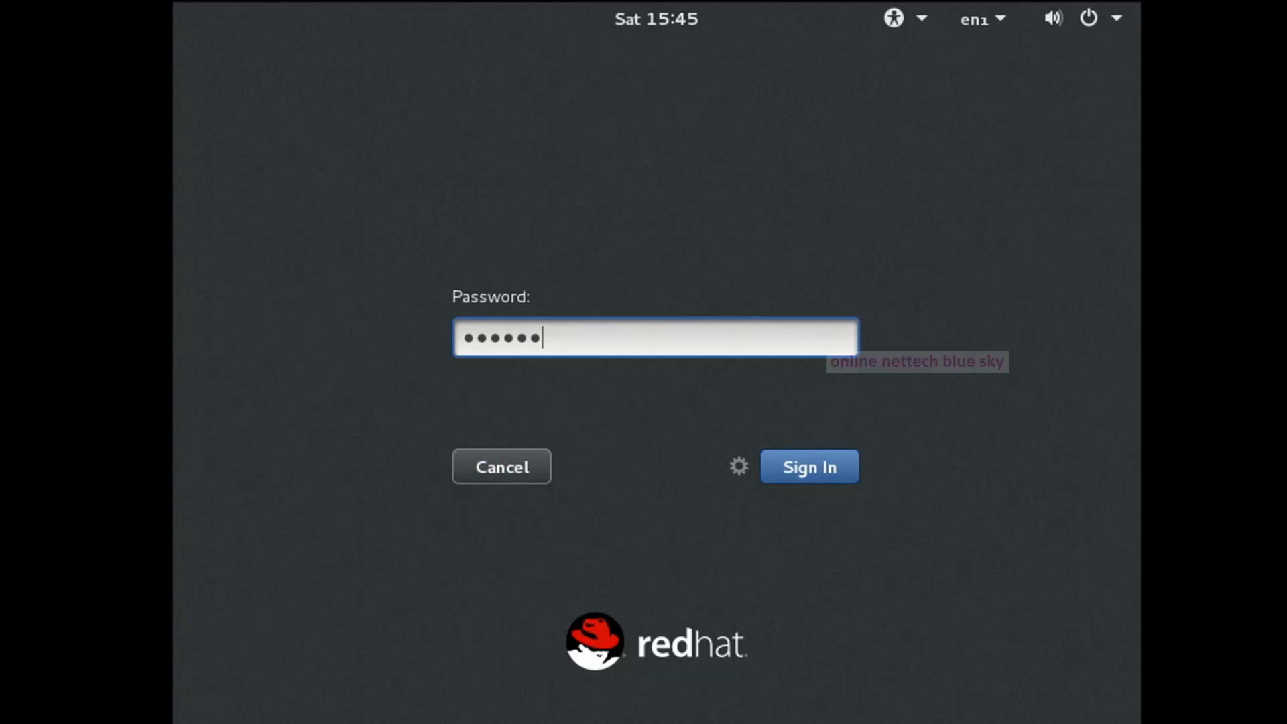
pyautogui.write('*****')
pyautogui.press('Return')
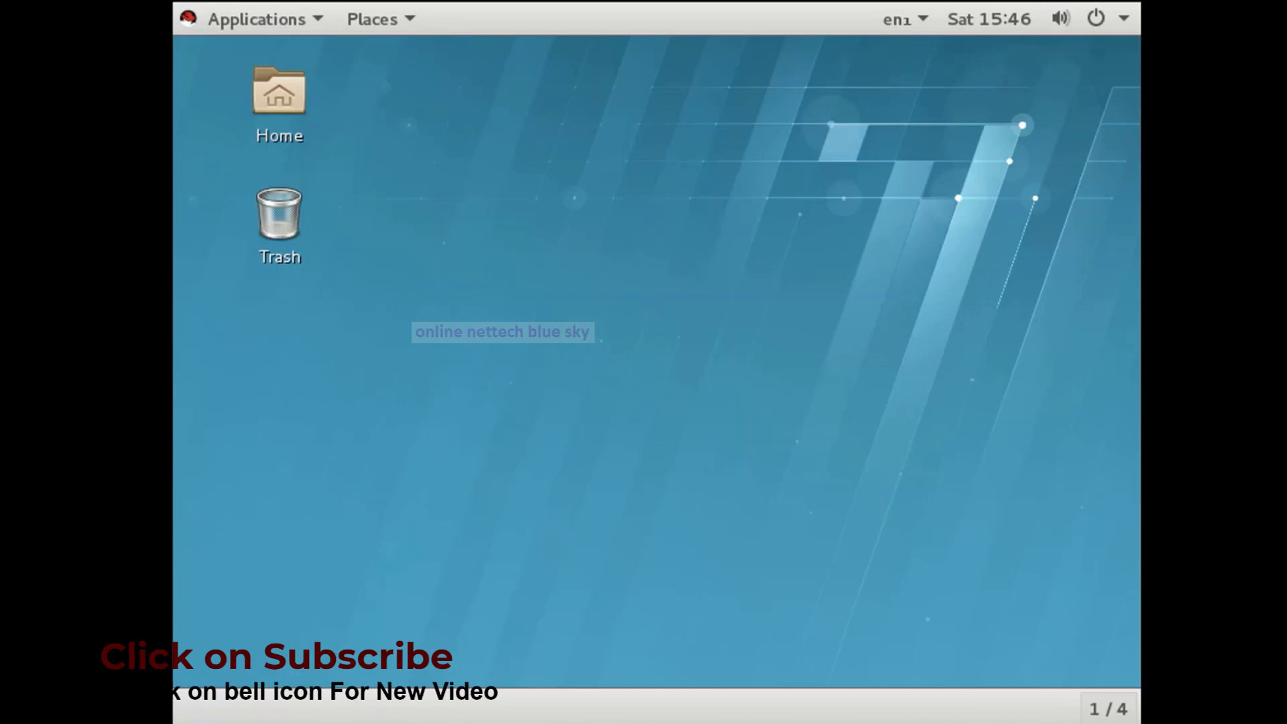
# Keep English (India) and the rupee-sign keyboard layout, skip online accounts, and start using RHEL Server.
pyautogui.moveTo(173, 4)
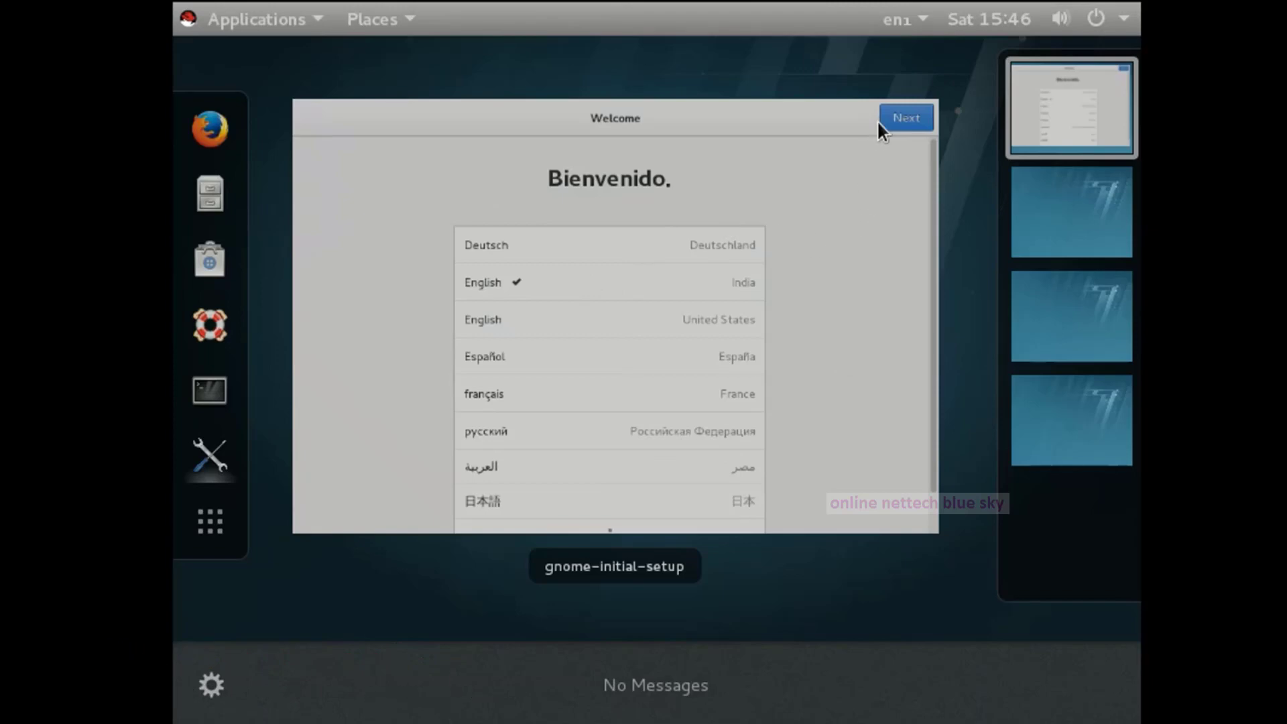
pyautogui.click(902, 107)
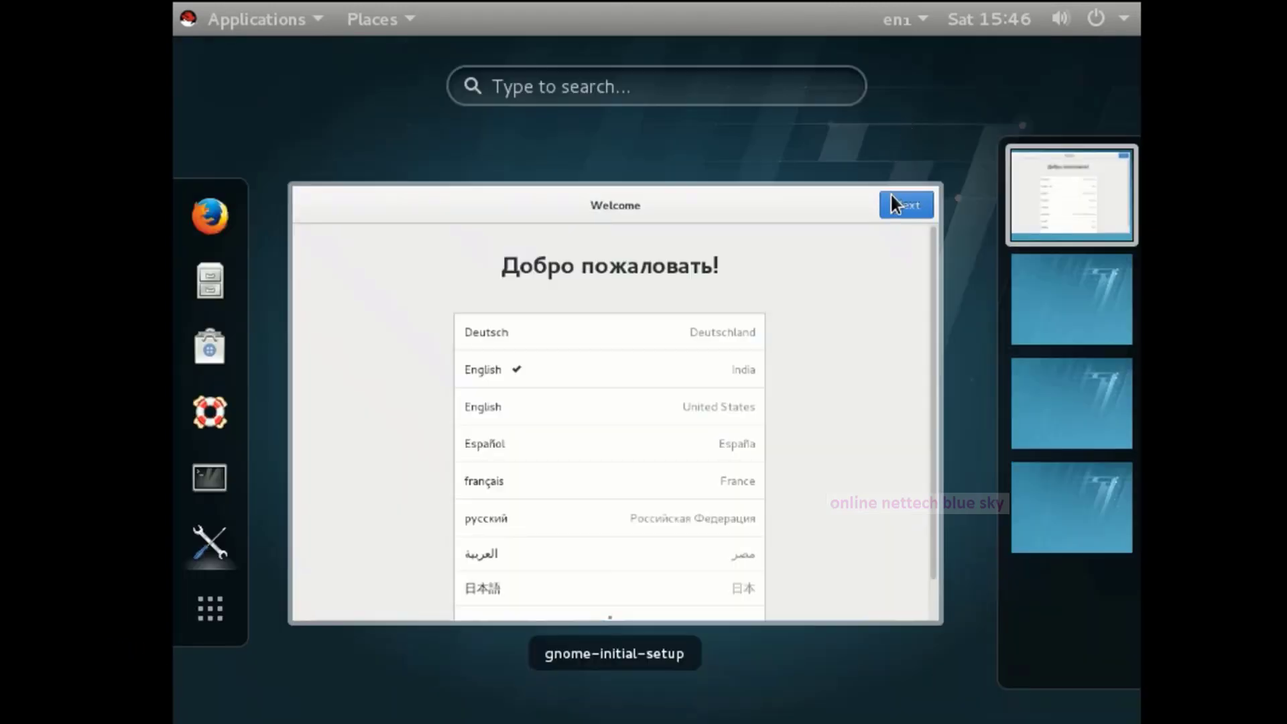
pyautogui.click(890, 195)
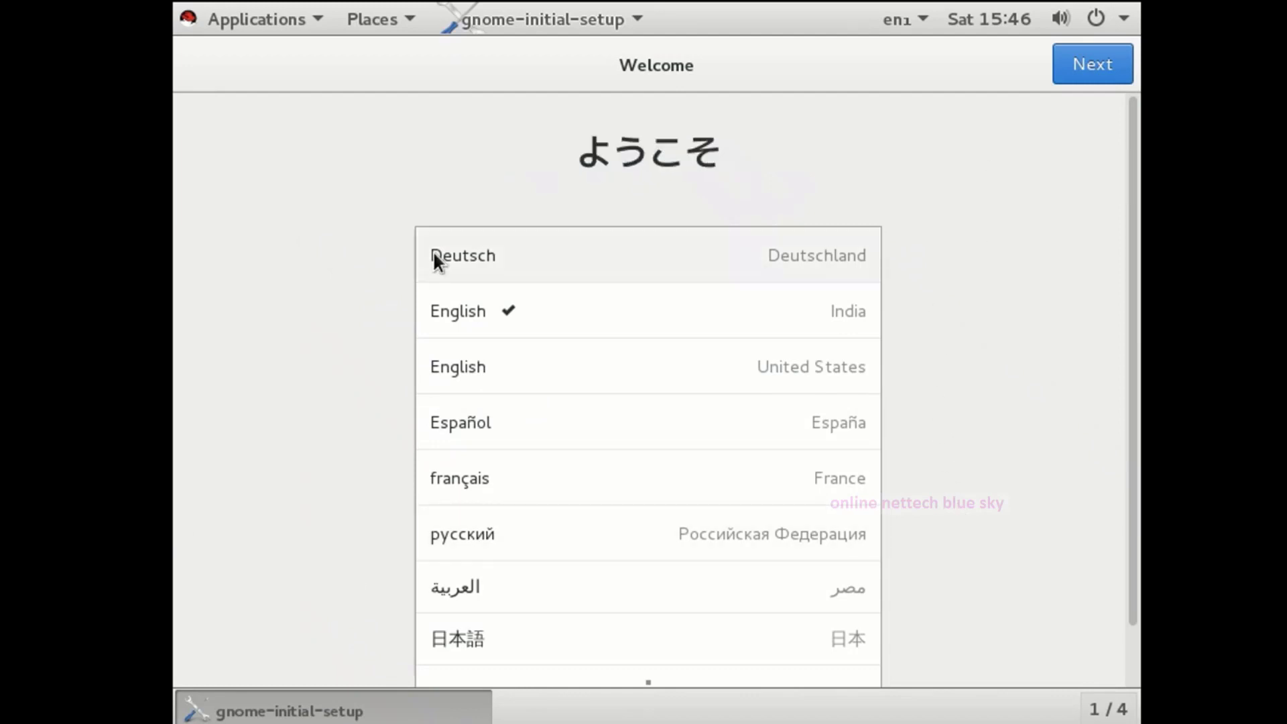
pyautogui.click(1079, 80)
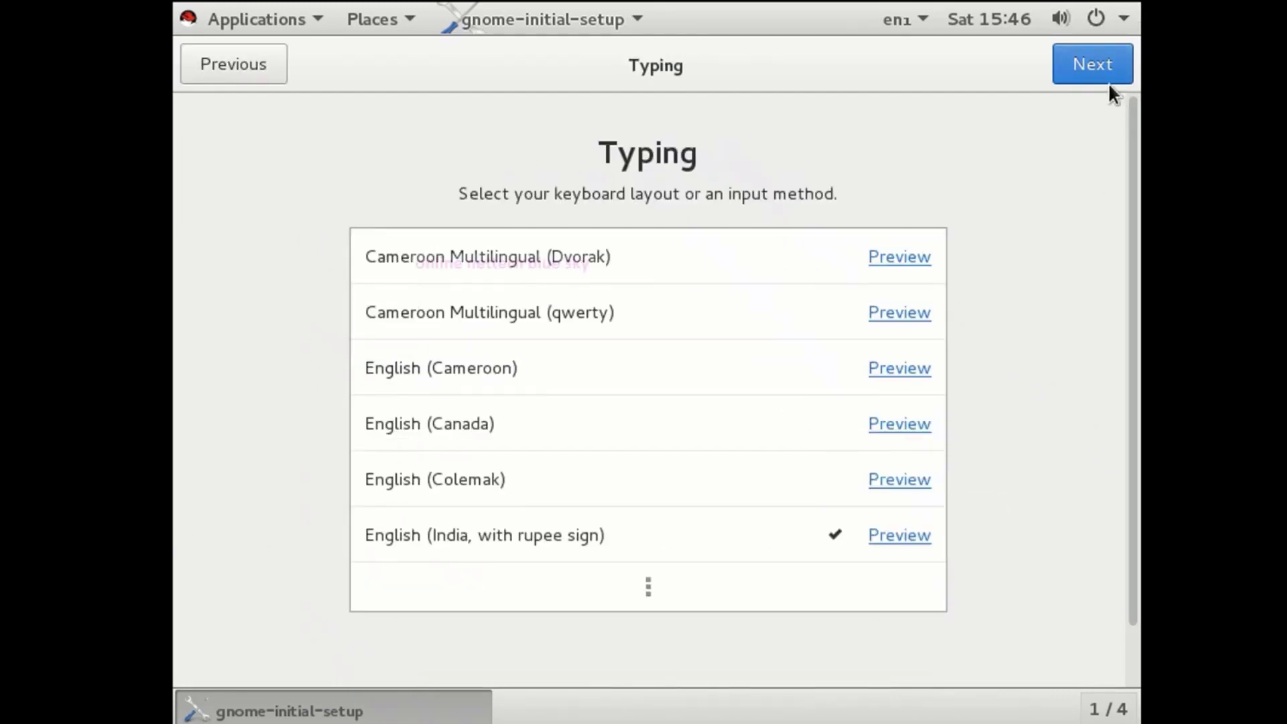
pyautogui.click(1103, 72)
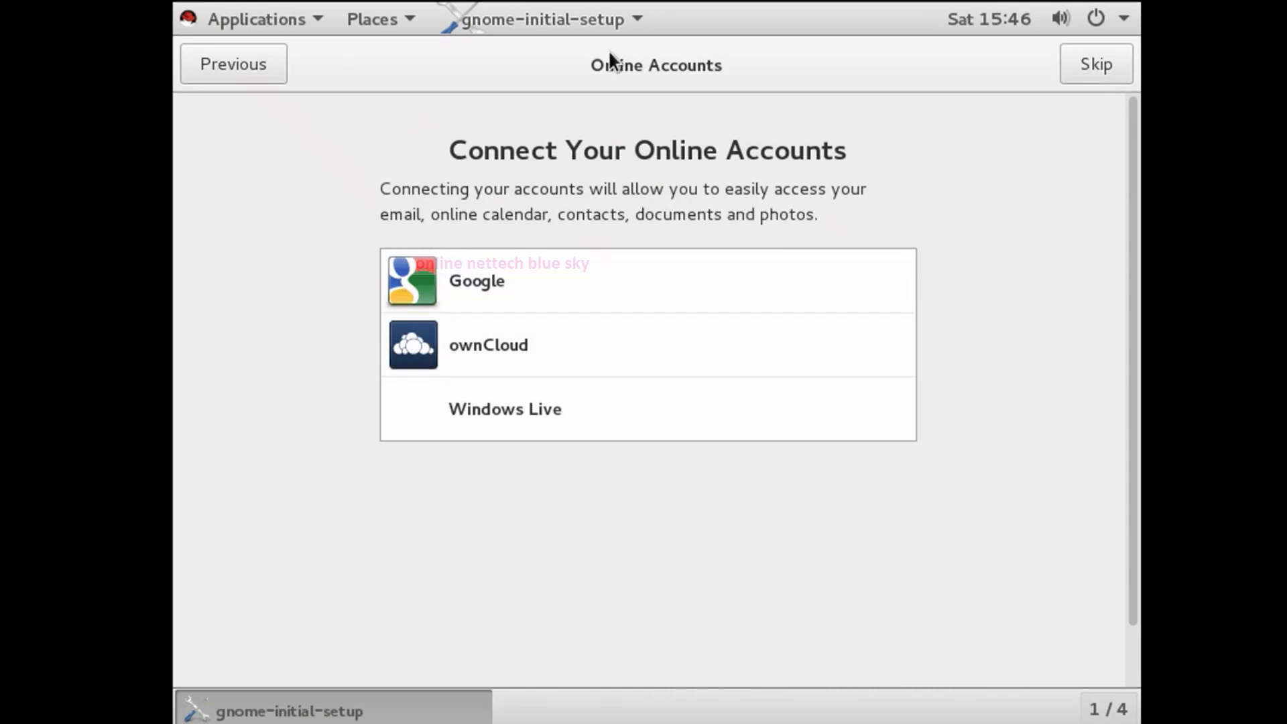
pyautogui.click(1092, 66)
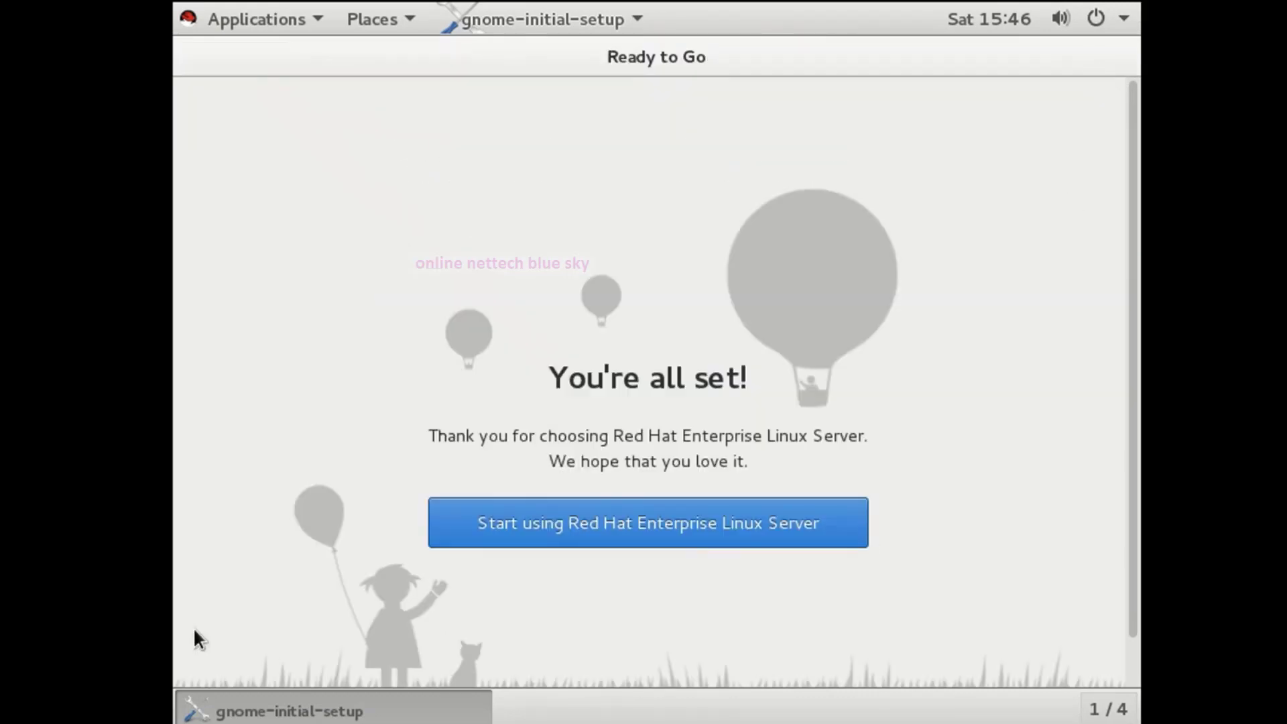
pyautogui.click(694, 523)
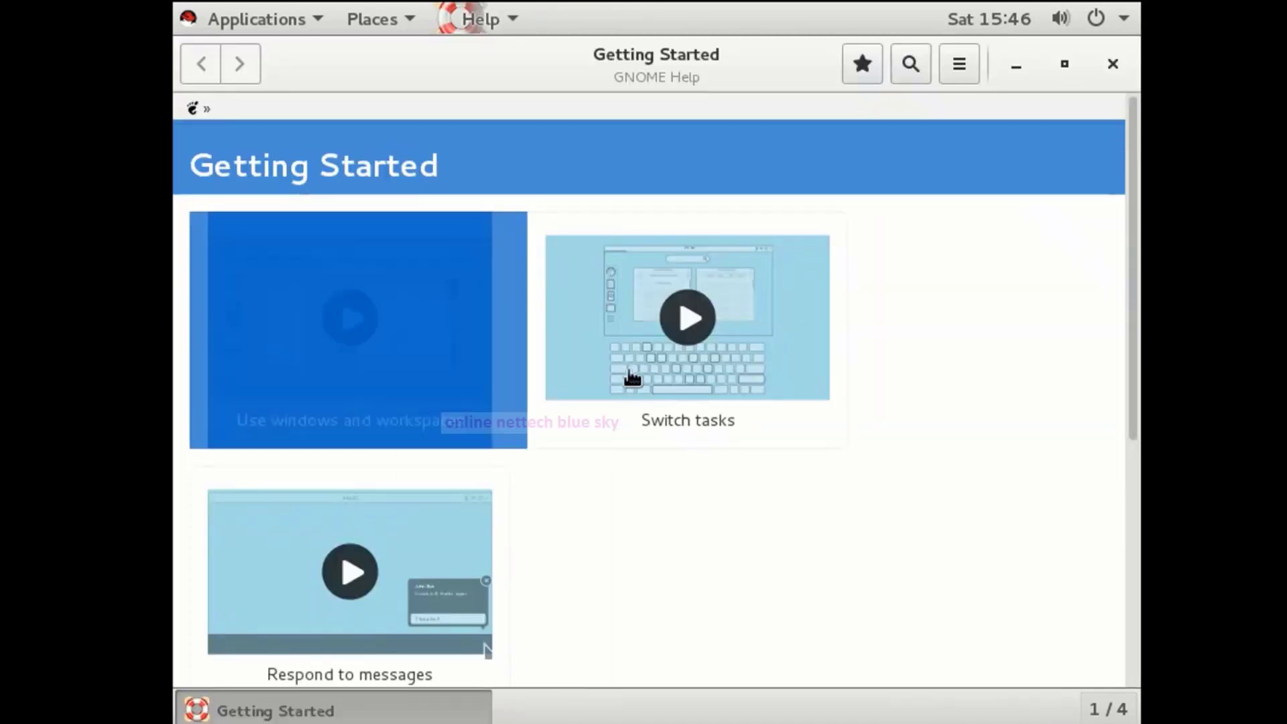
# Close the Getting Started GNOME Help window.
pyautogui.click(1113, 74)
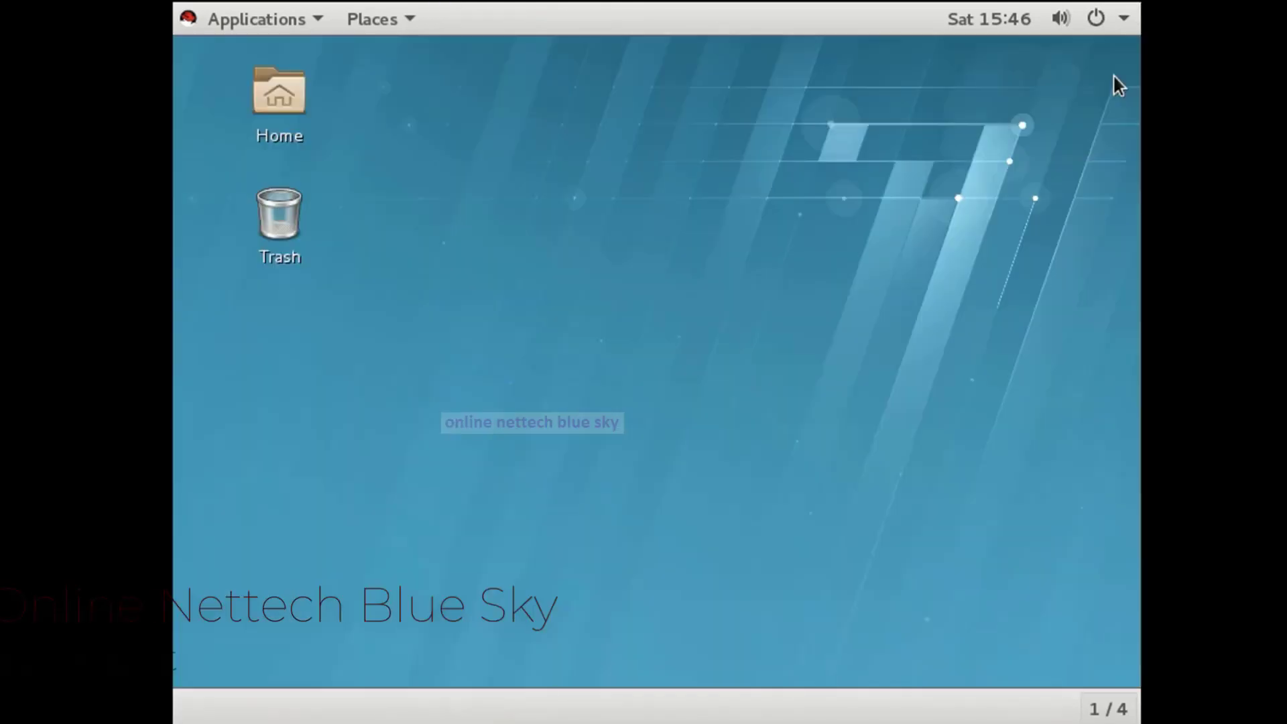
pyautogui.moveTo(329, 102); pyautogui.dragTo(1071, 654)
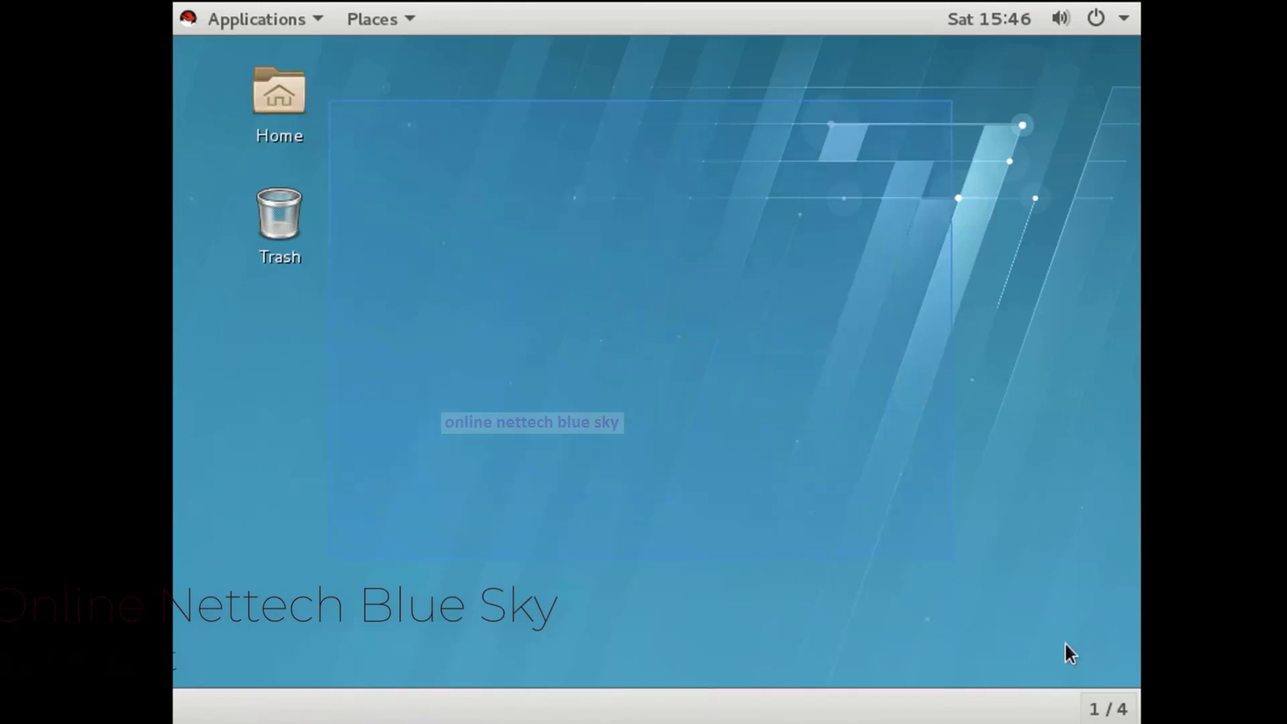
pyautogui.moveTo(479, 81); pyautogui.dragTo(888, 509)
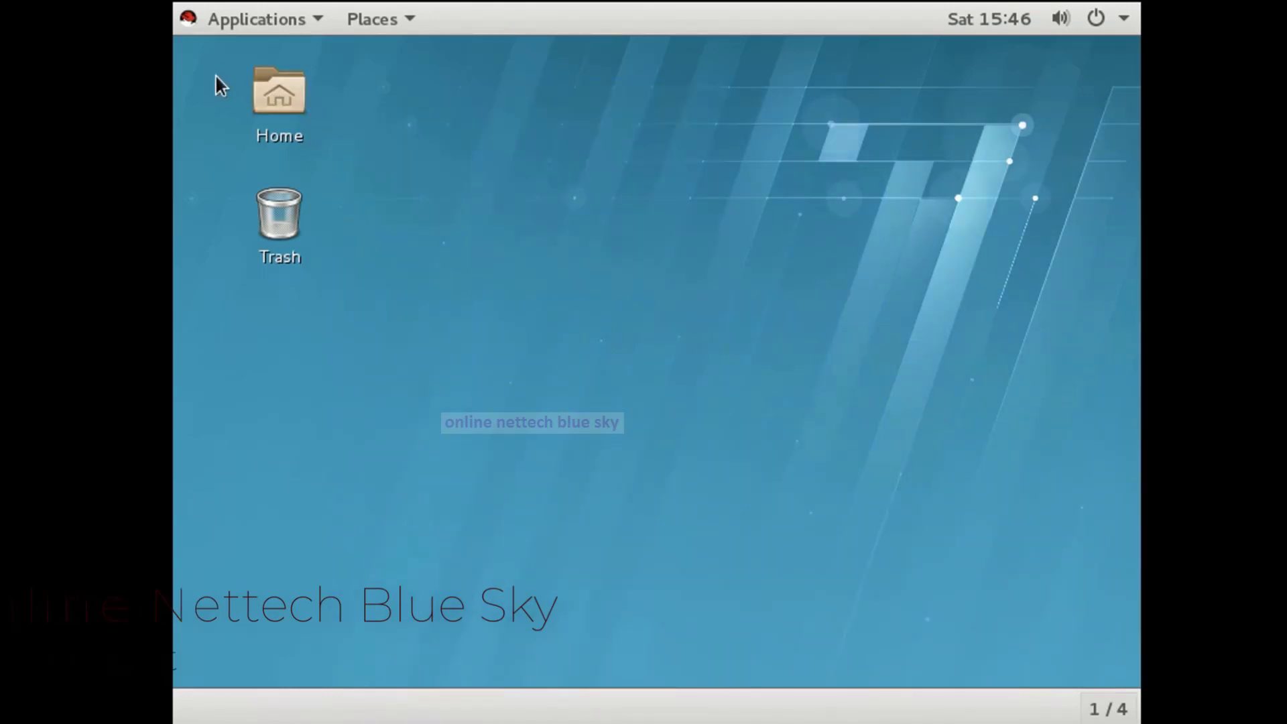
# Browse the Applications menu and the desktop right-click menu, then dismiss them.
pyautogui.click(208, 26)
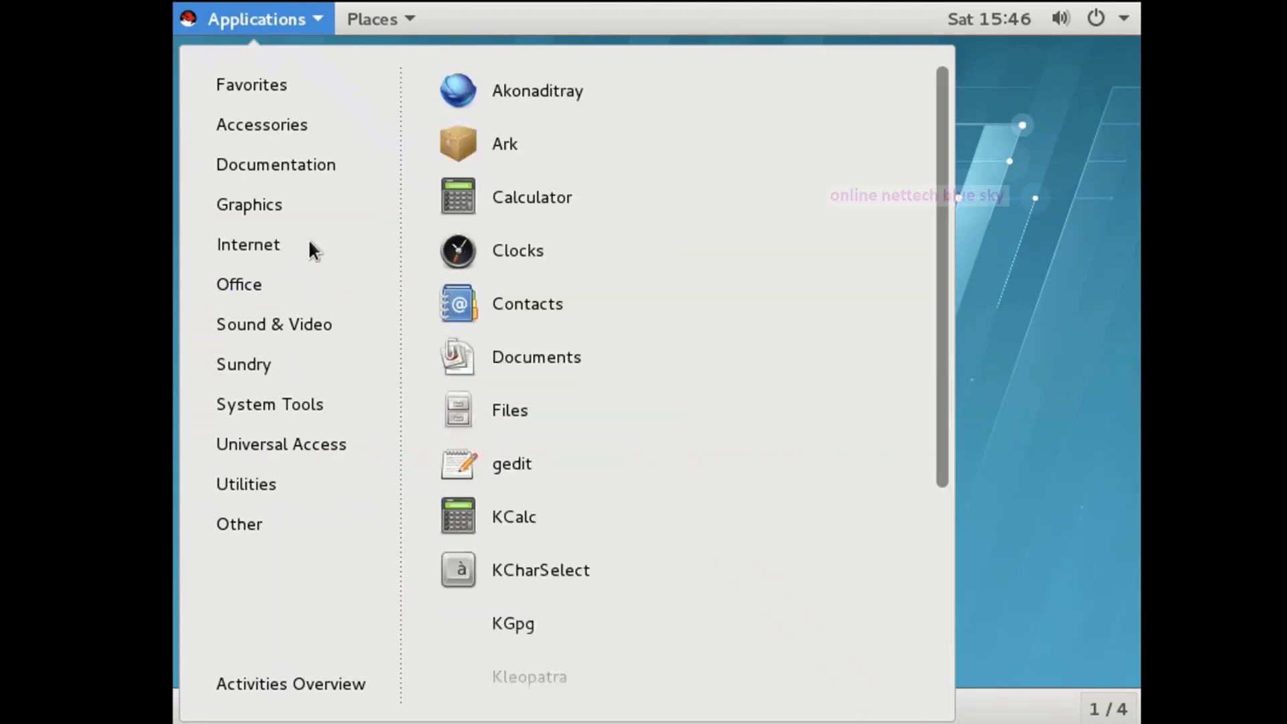
pyautogui.click(1032, 299)
pyautogui.rightClick(641, 325)
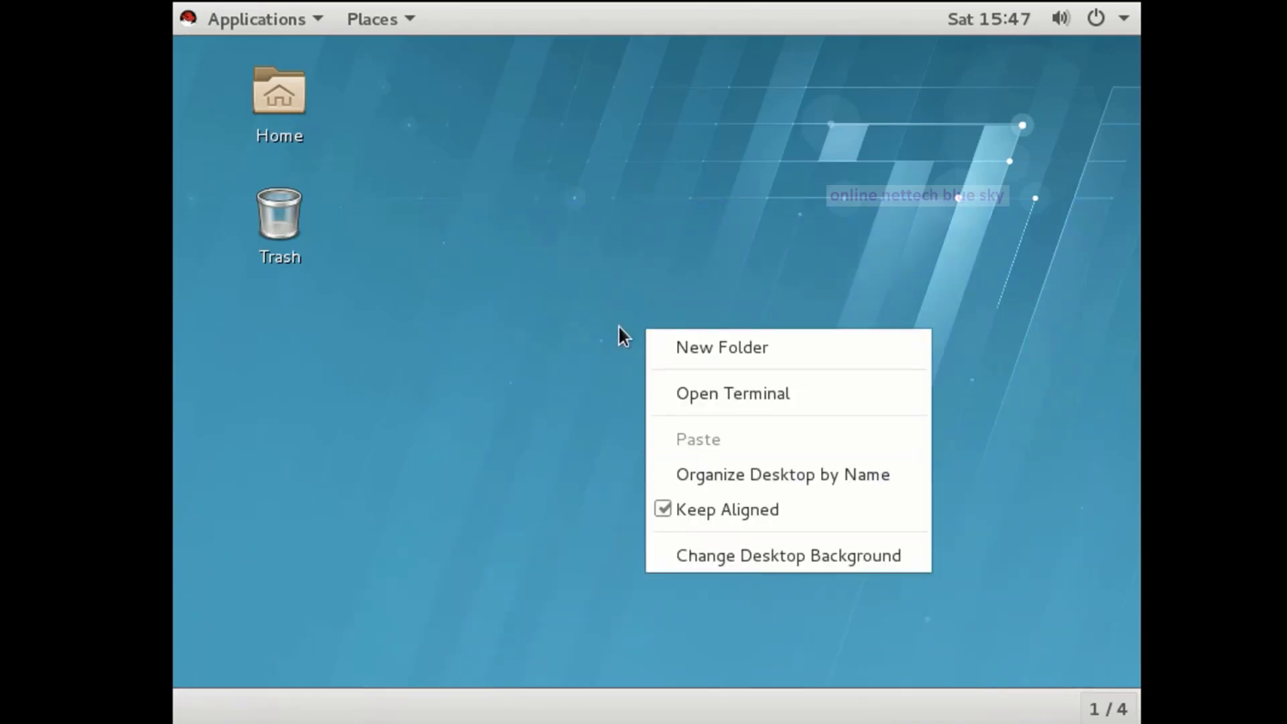
pyautogui.click(565, 188)
pyautogui.rightClick(566, 188)
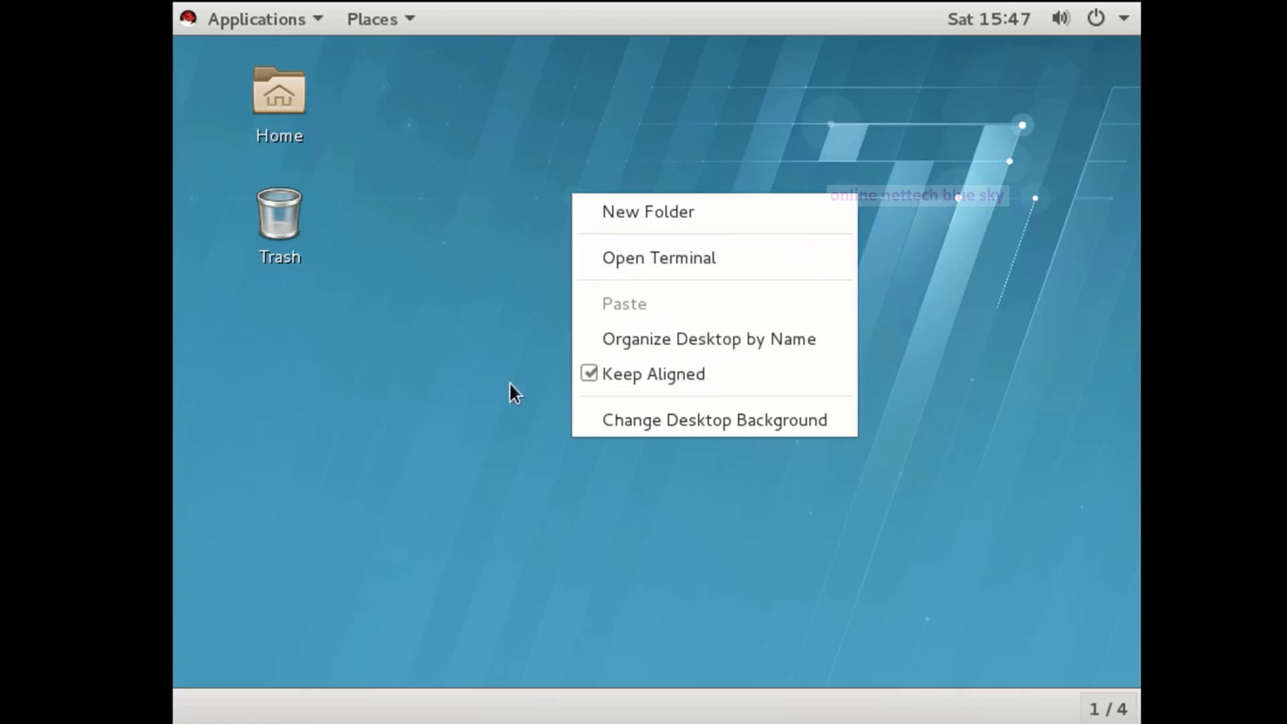
pyautogui.click(364, 163)
# Look through the Places menu and close it, leaving the empty desktop.
pyautogui.click(367, 21)
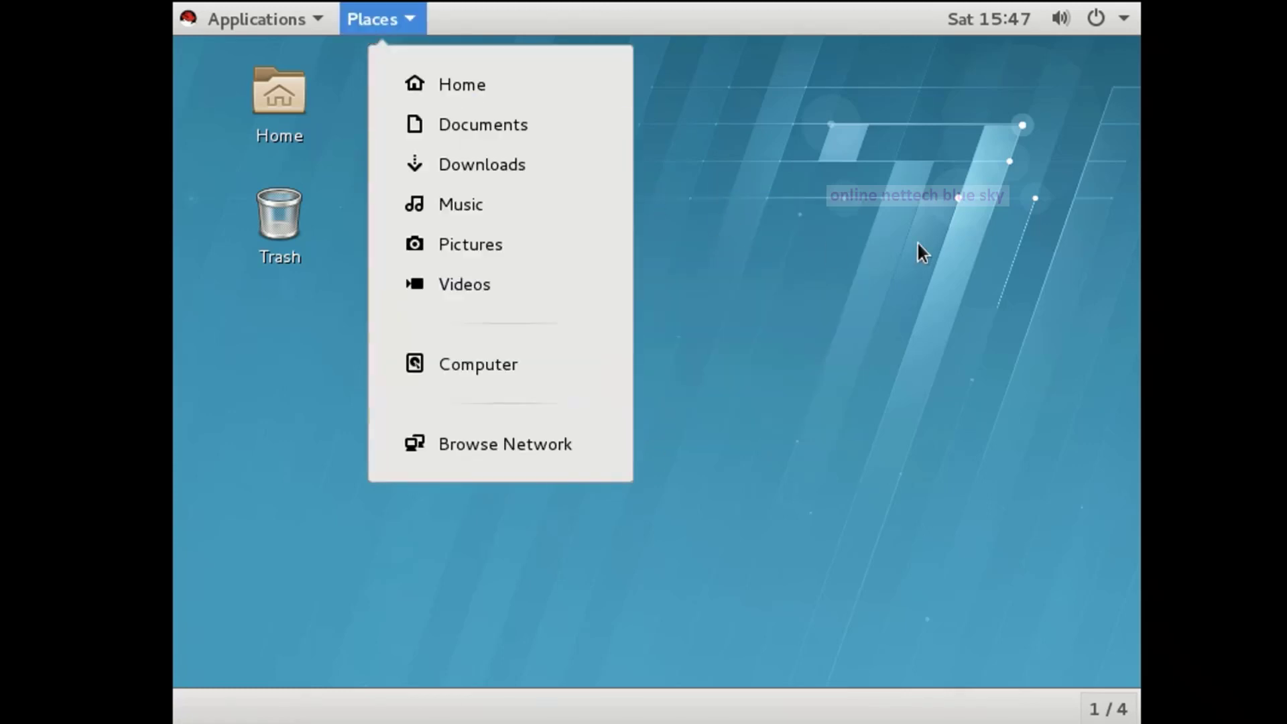
pyautogui.click(923, 246)
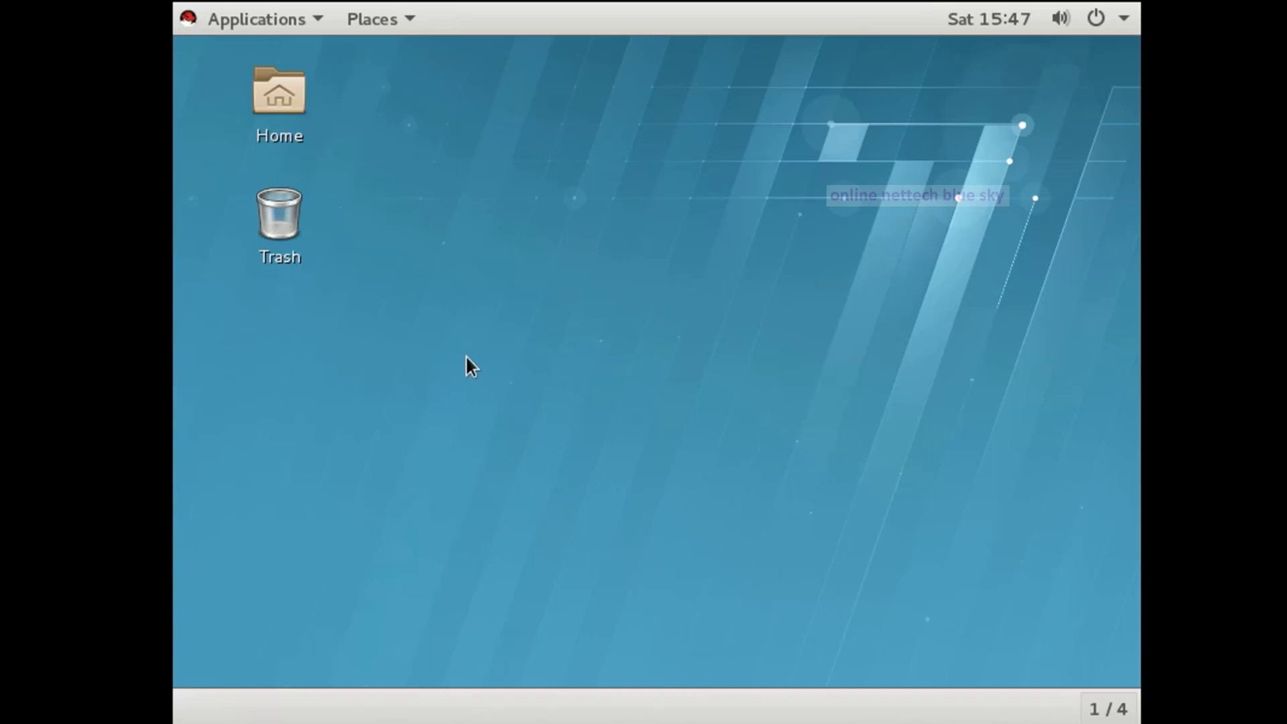
pyautogui.moveTo(500, 75); pyautogui.dragTo(645, 201)
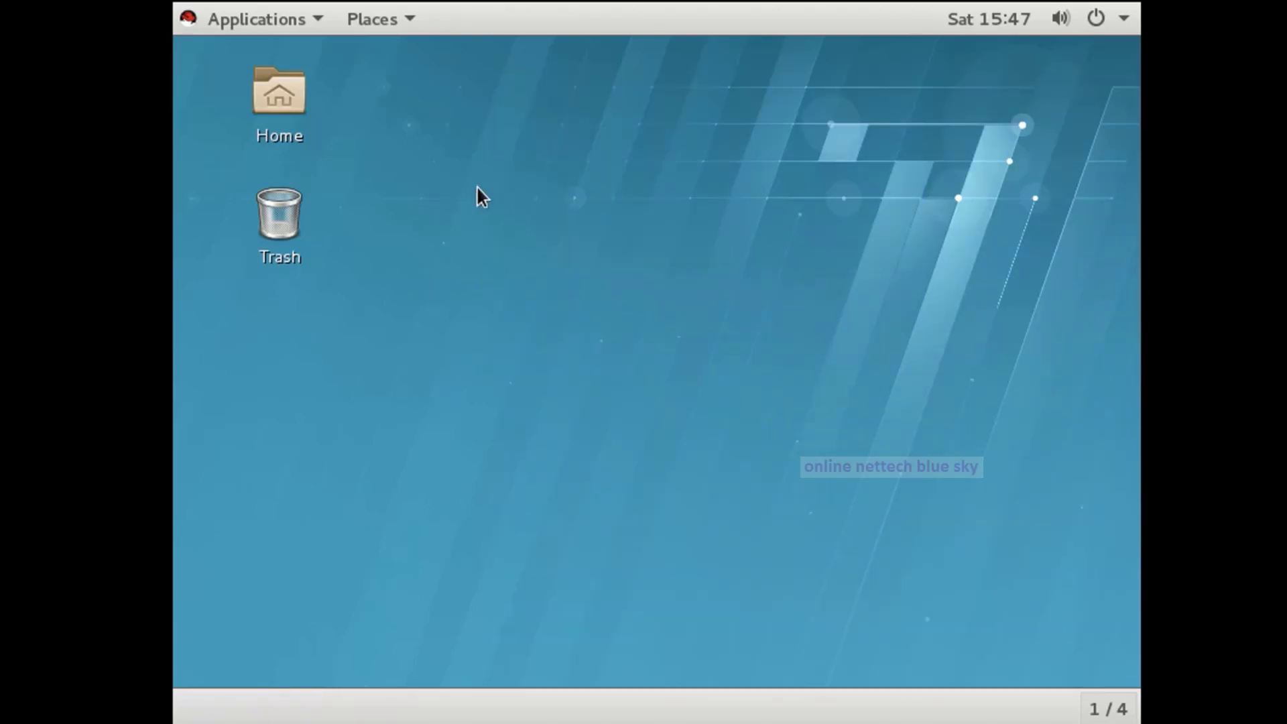
pyautogui.moveTo(413, 126); pyautogui.dragTo(1036, 613)
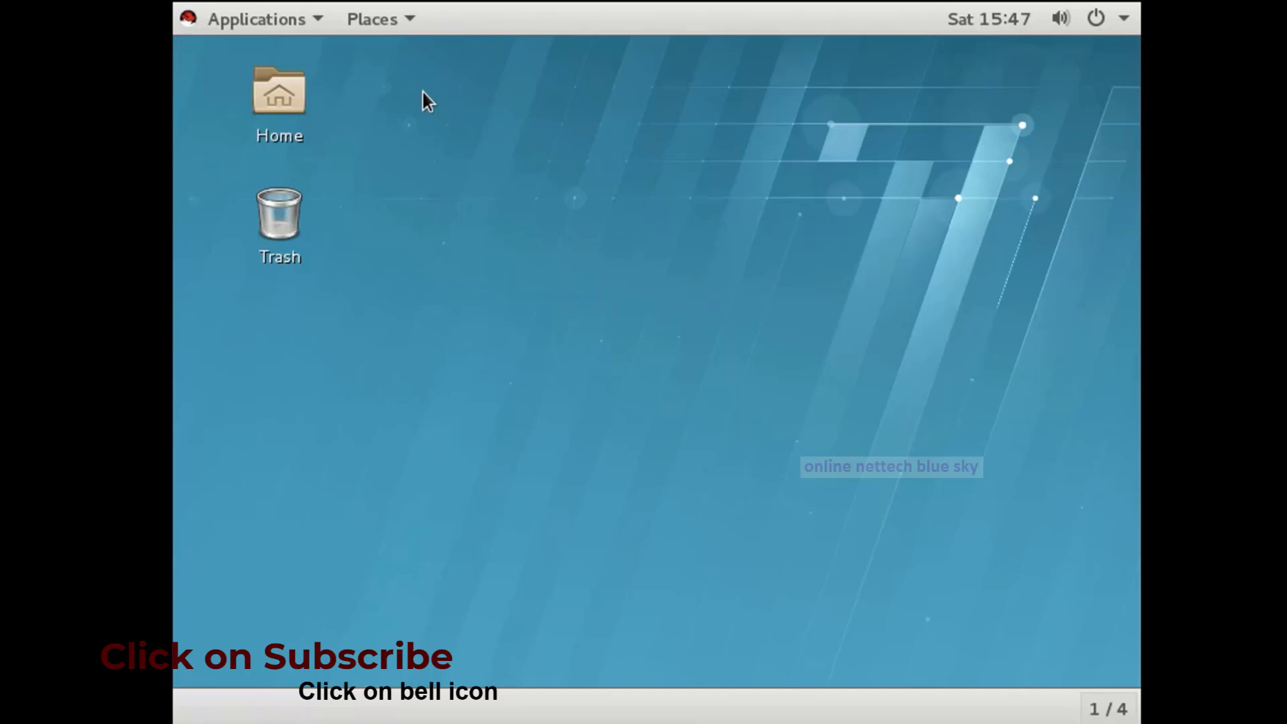
# Browse the Applications and Places menus several times, then close them.
pyautogui.click(202, 18)
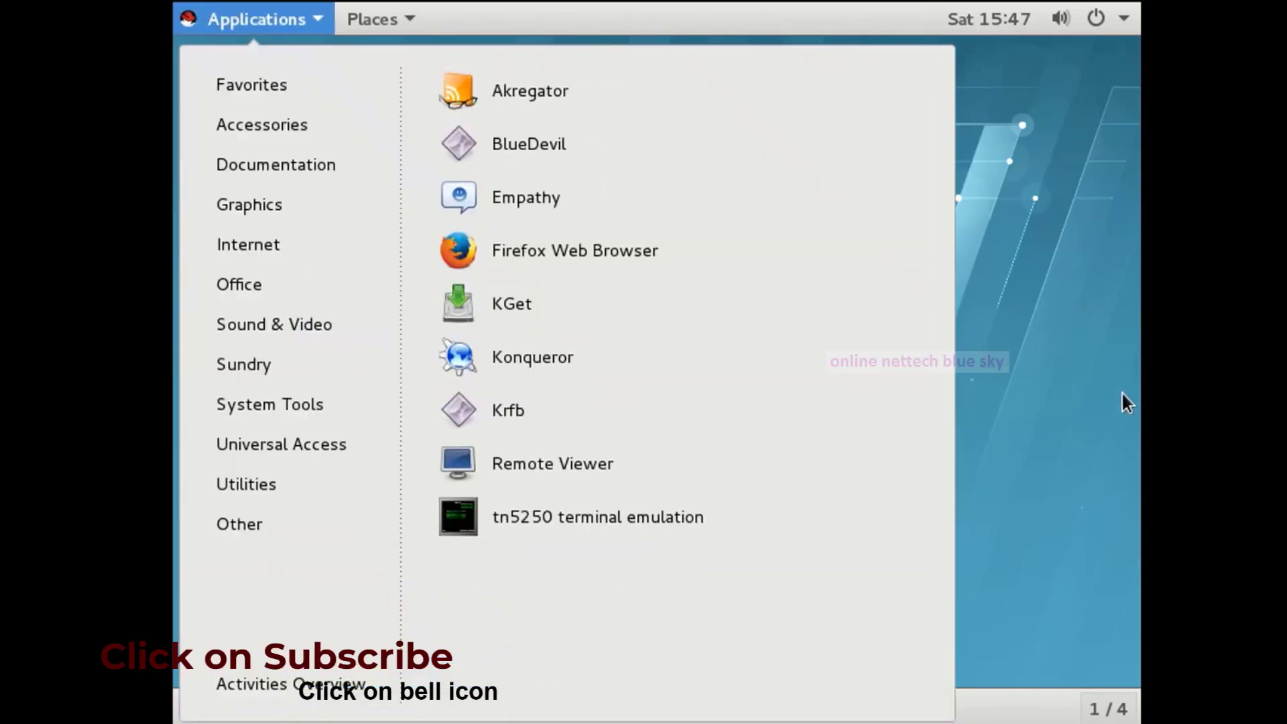
pyautogui.click(1127, 405)
pyautogui.moveTo(403, 94); pyautogui.dragTo(908, 661)
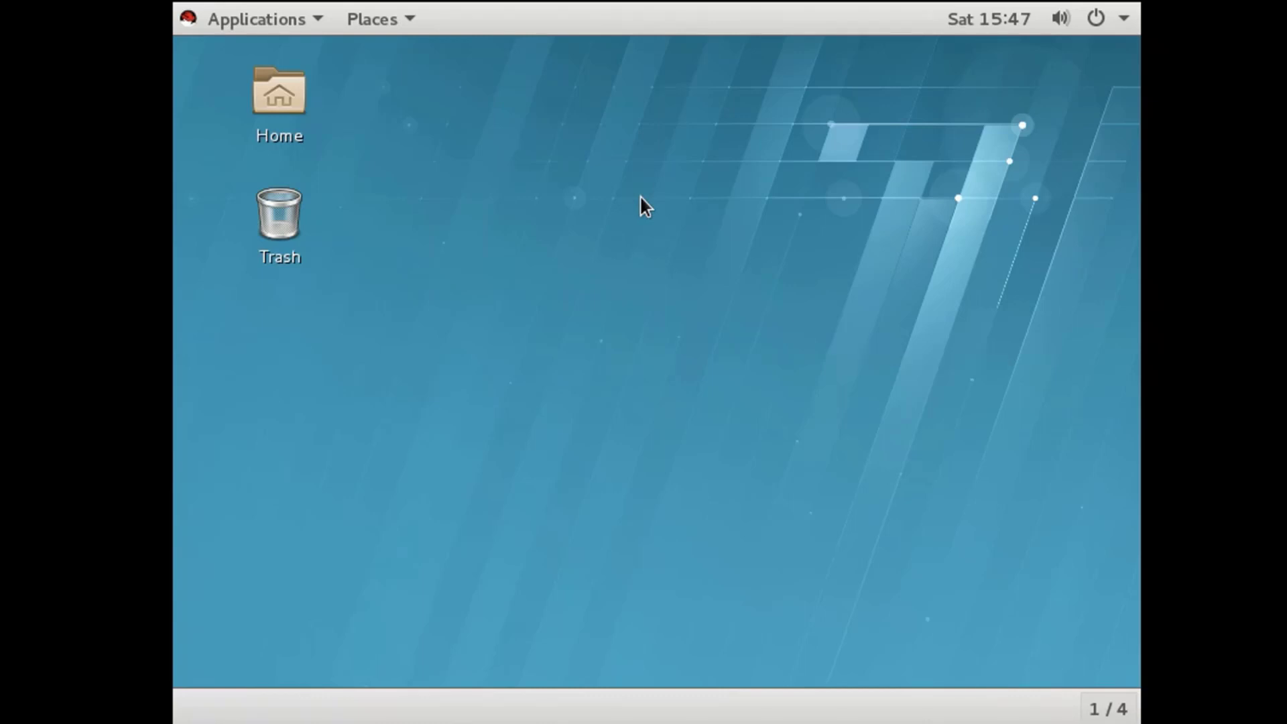
pyautogui.click(234, 16)
pyautogui.click(1129, 230)
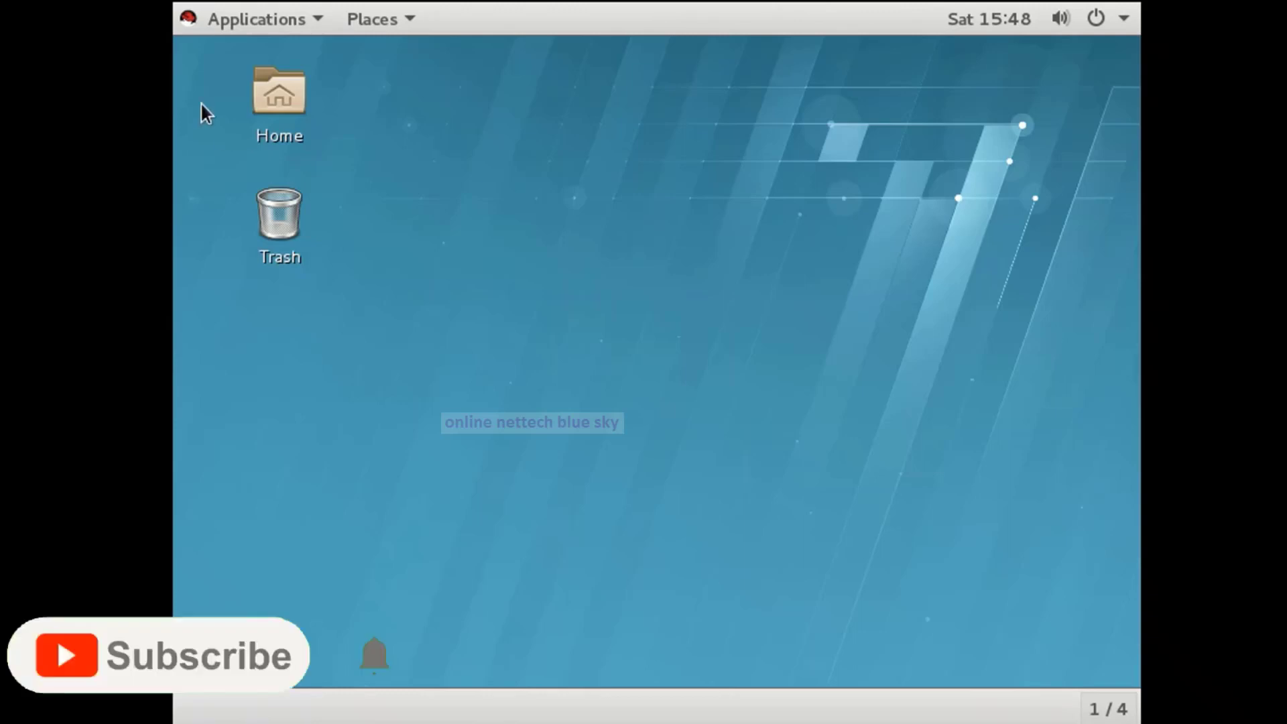
pyautogui.click(225, 20)
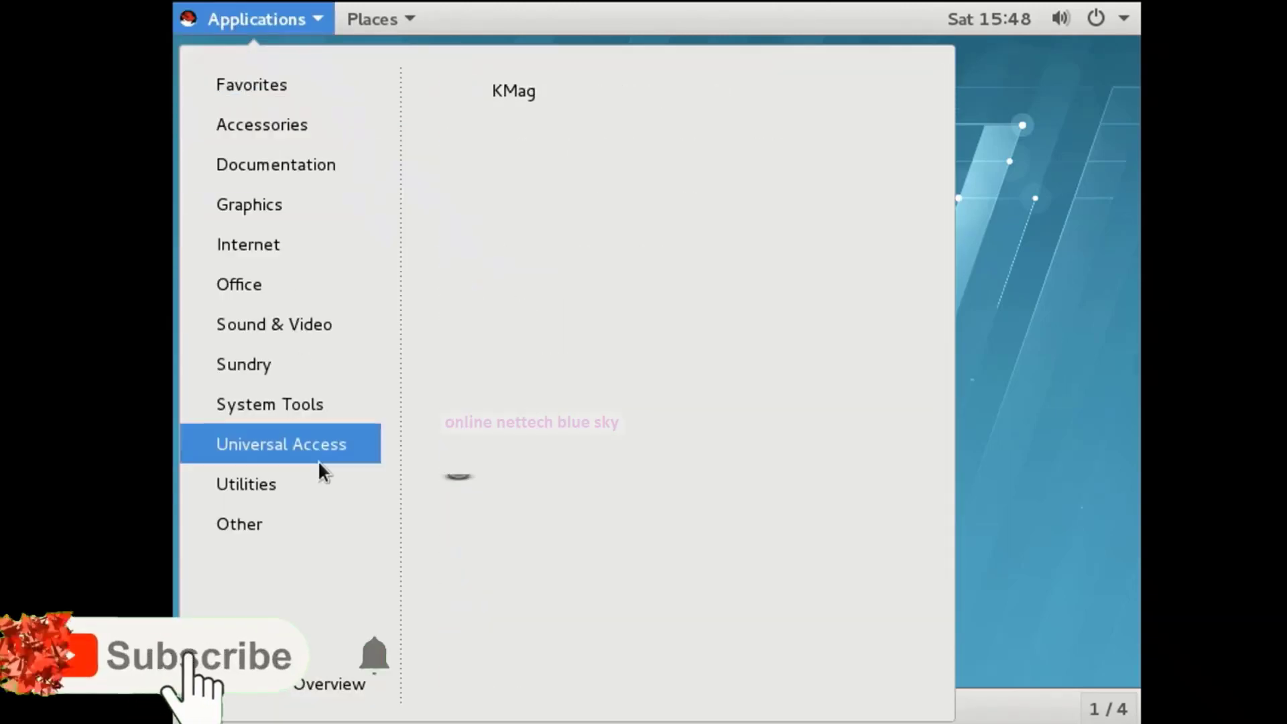
pyautogui.click(372, 19)
pyautogui.moveTo(255, 20)
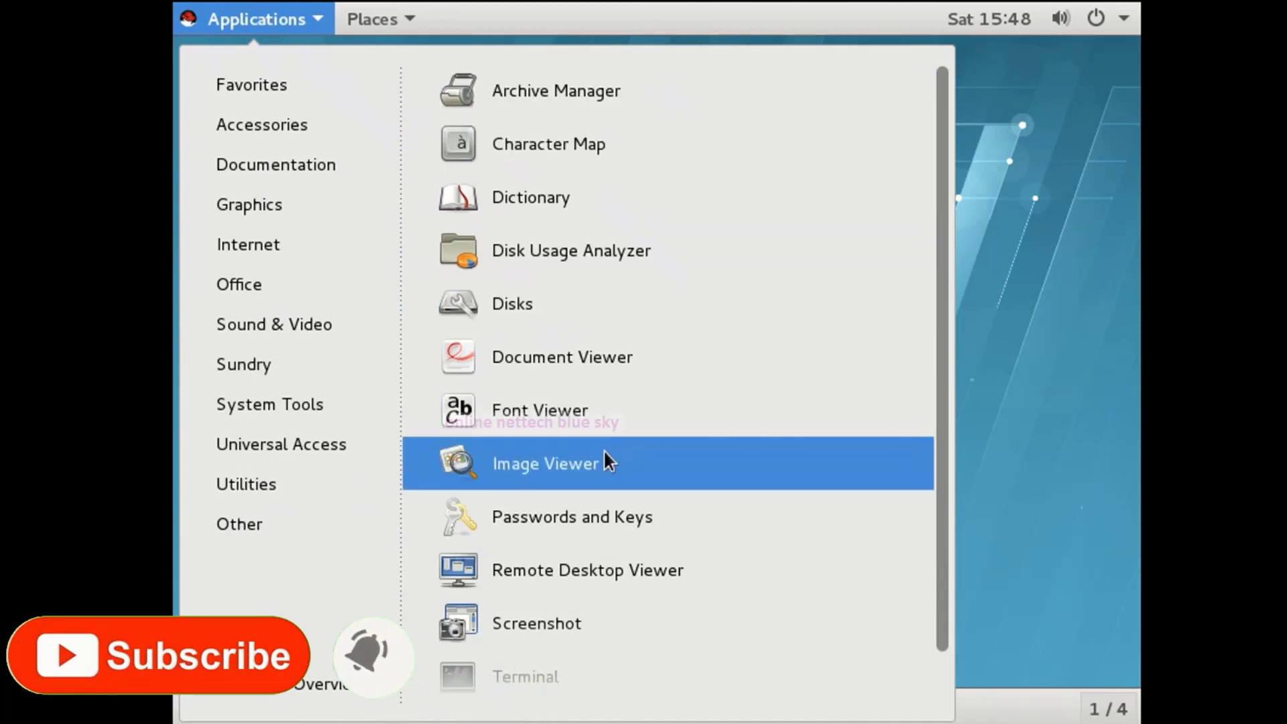
pyautogui.scroll(-1, 605, 453)
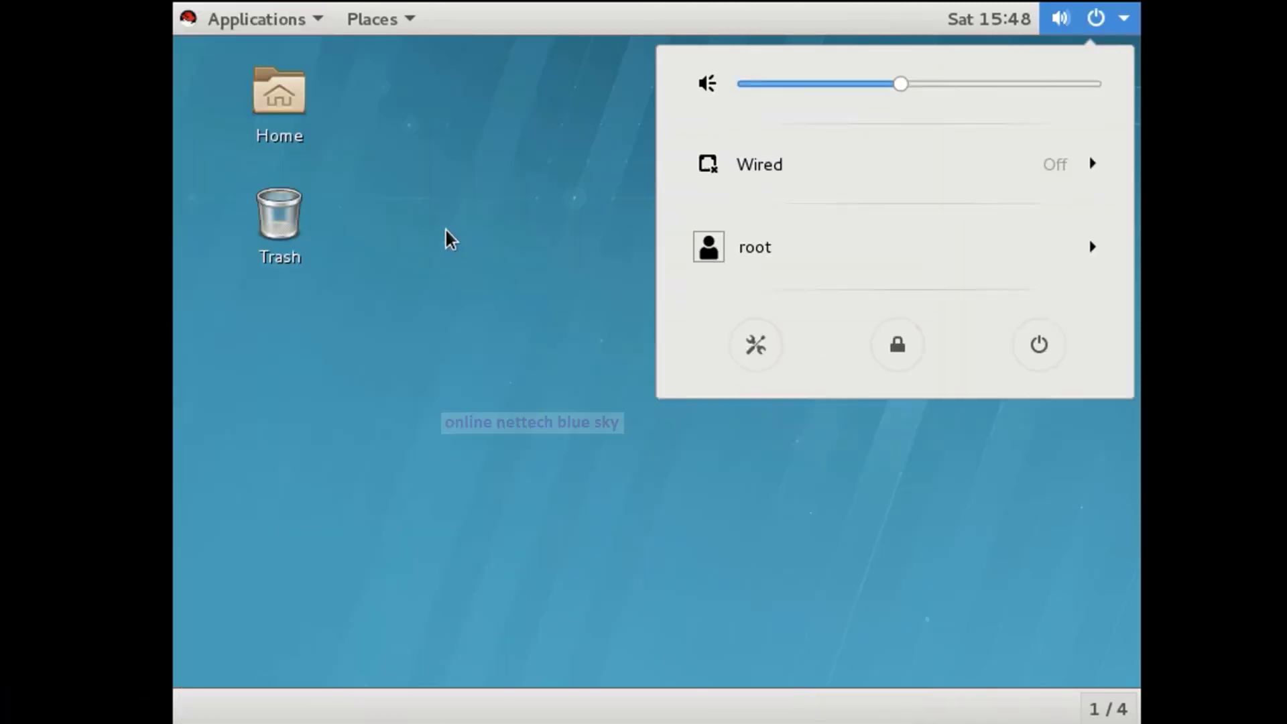
pyautogui.click(445, 238)
# Choose Power Off from the top-right system menu and confirm it in the dialog.
pyautogui.click(1093, 28)
pyautogui.click(1038, 348)
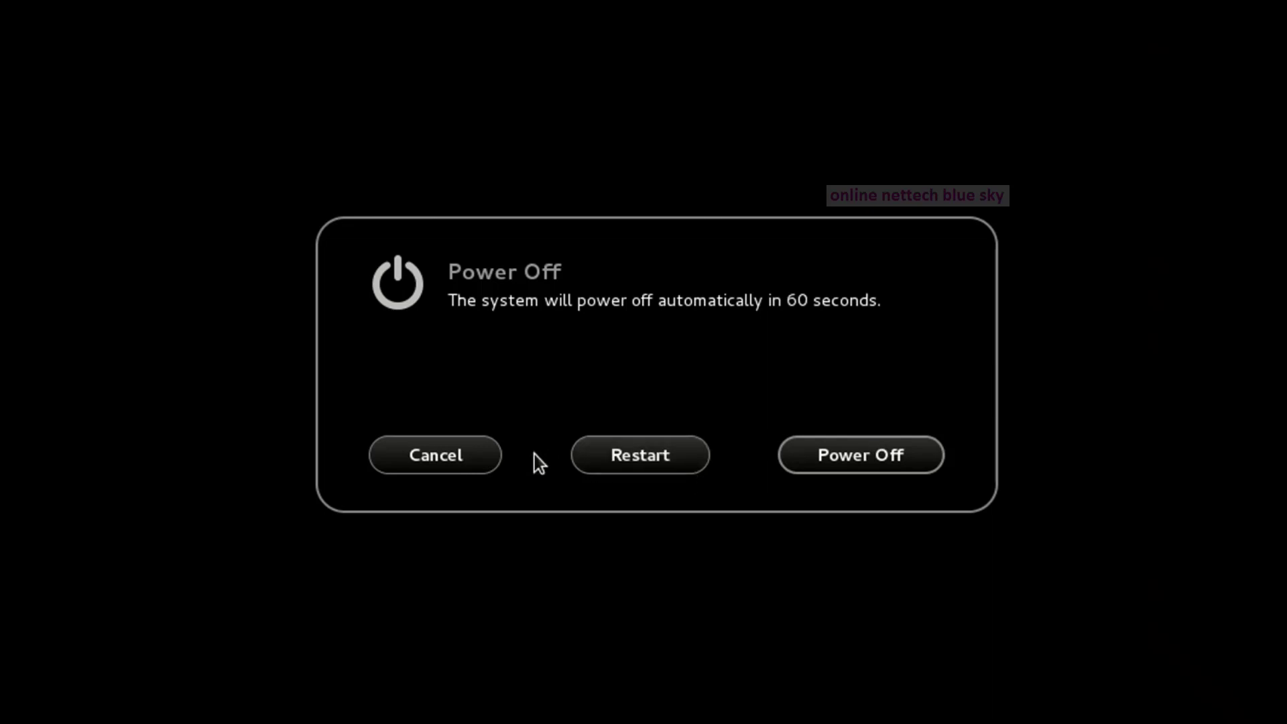
pyautogui.click(866, 457)
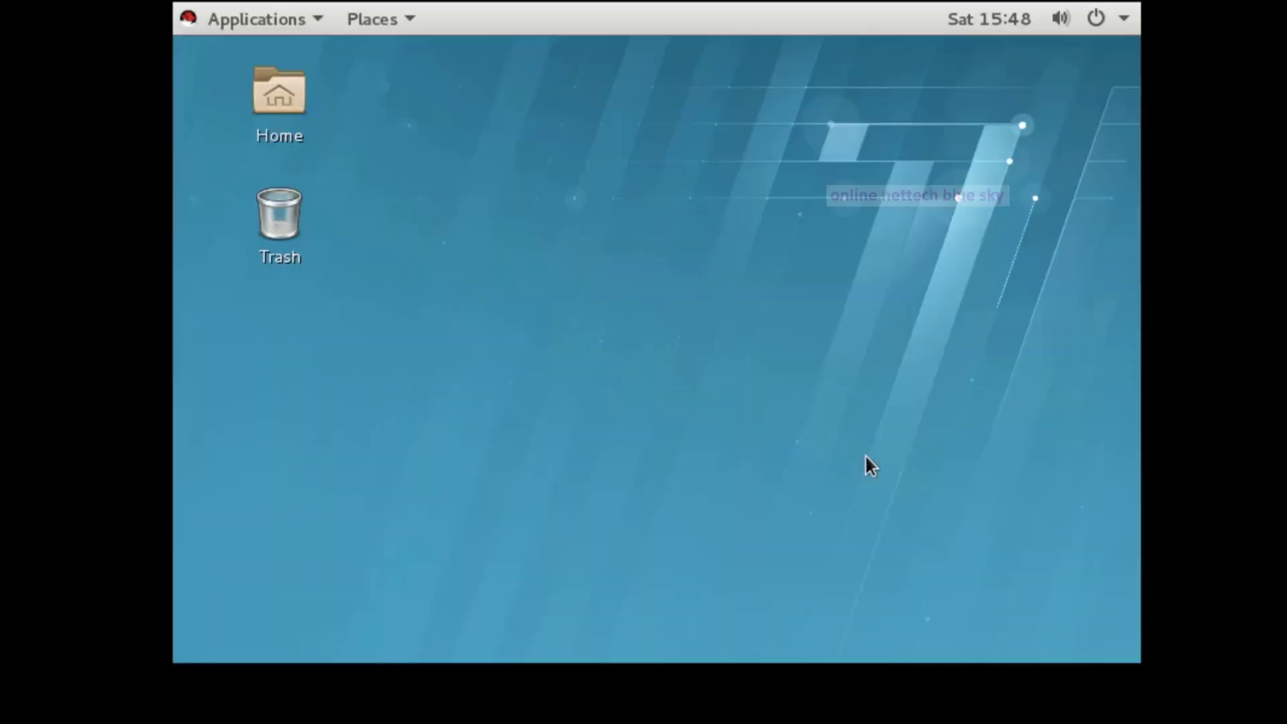